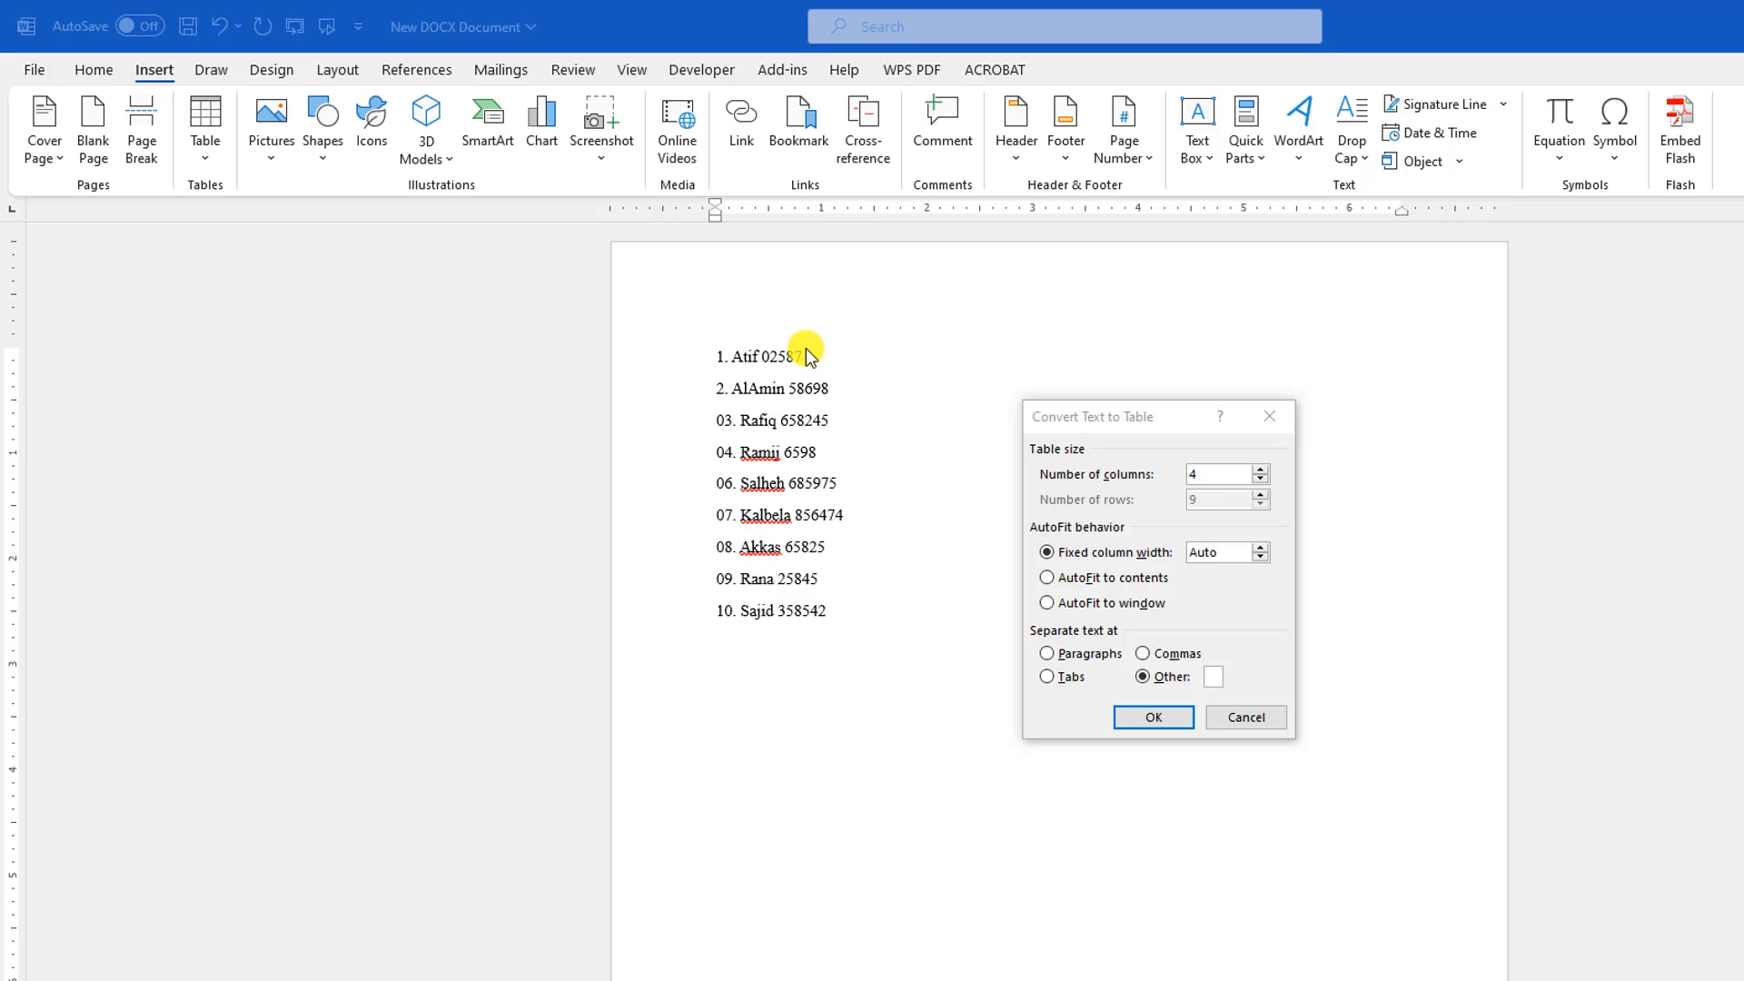
Convert the text list into a four-column table with automatic fixed column width, separating the text at the Other character.
click(1147, 718)
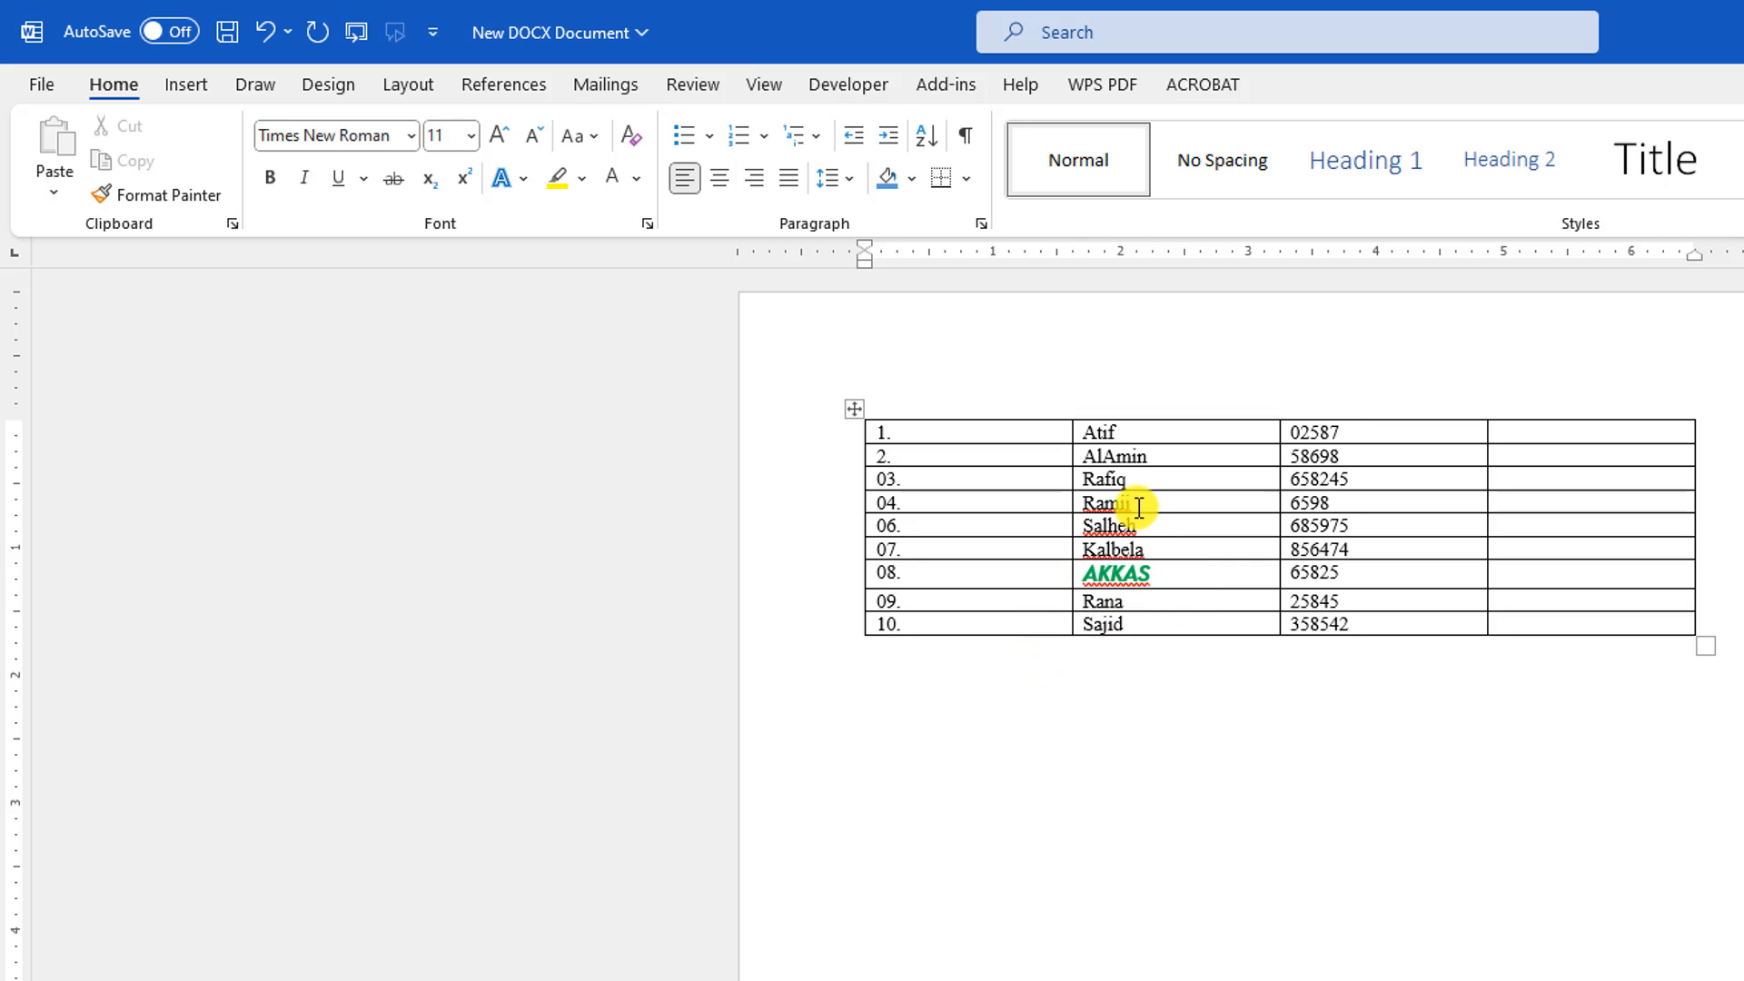
double_click(1099, 502)
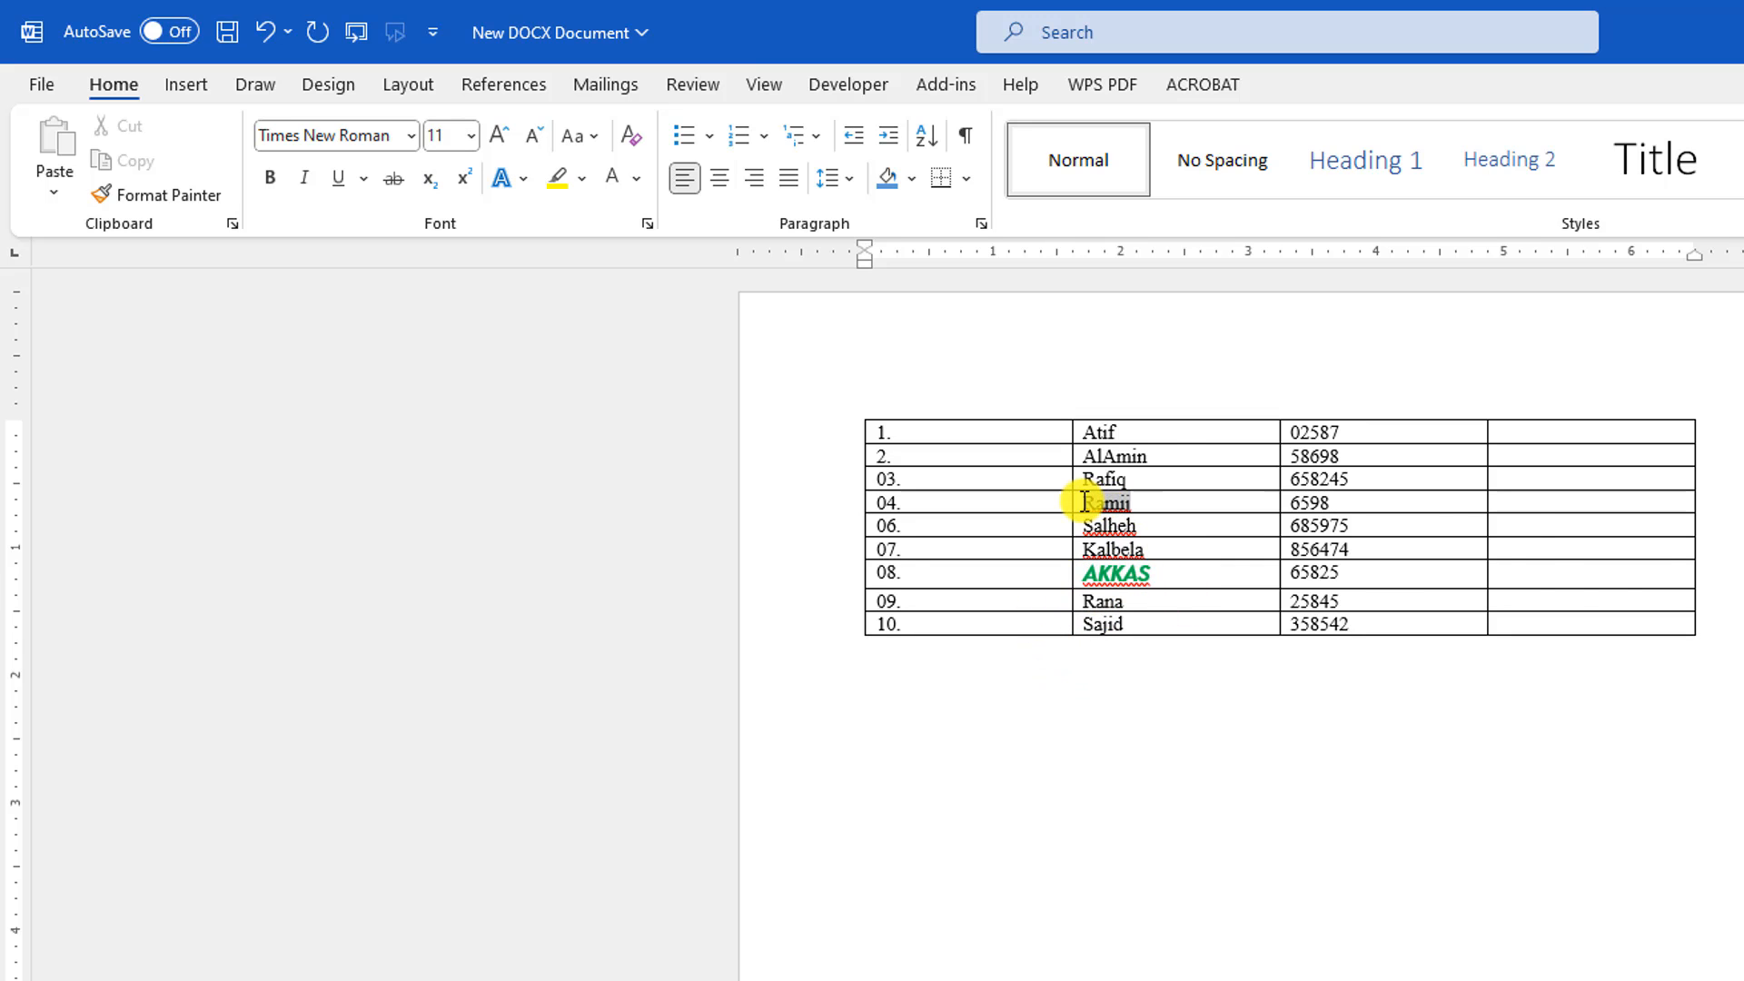
click(1057, 732)
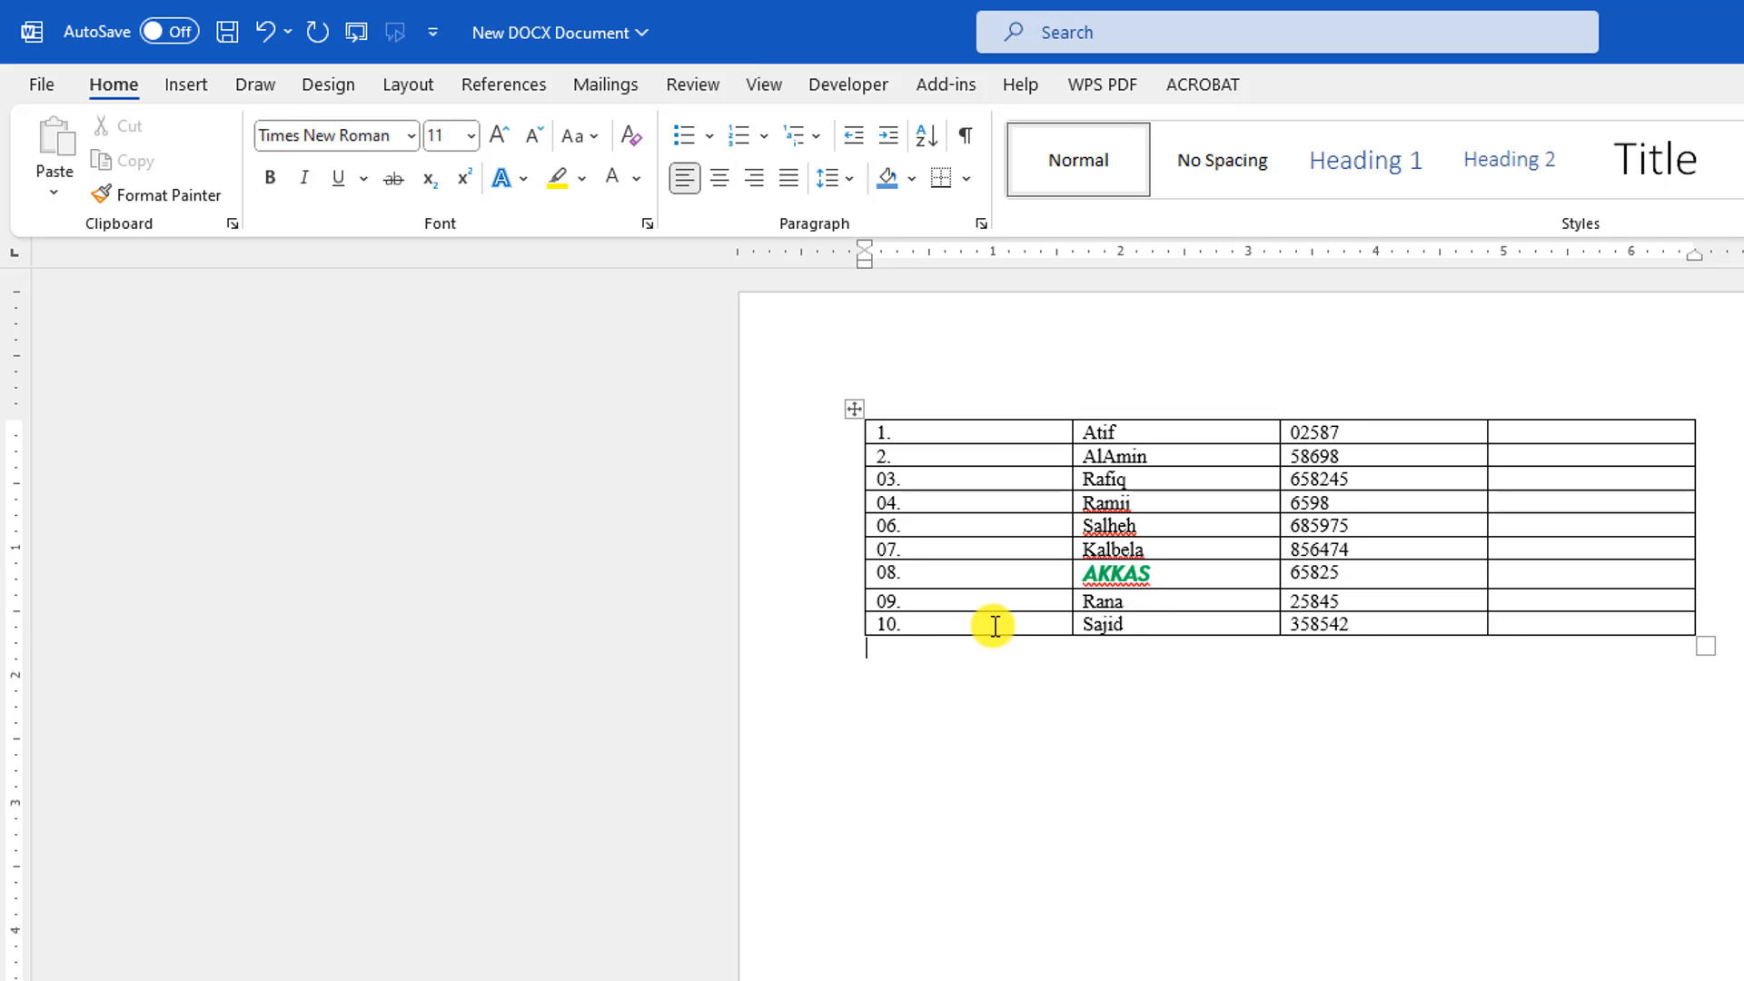
Copy the green formatting of row 08's name onto row 1's name with Format Painter, and undo everything back to the plain text list.
drag(1154, 580, 1087, 573)
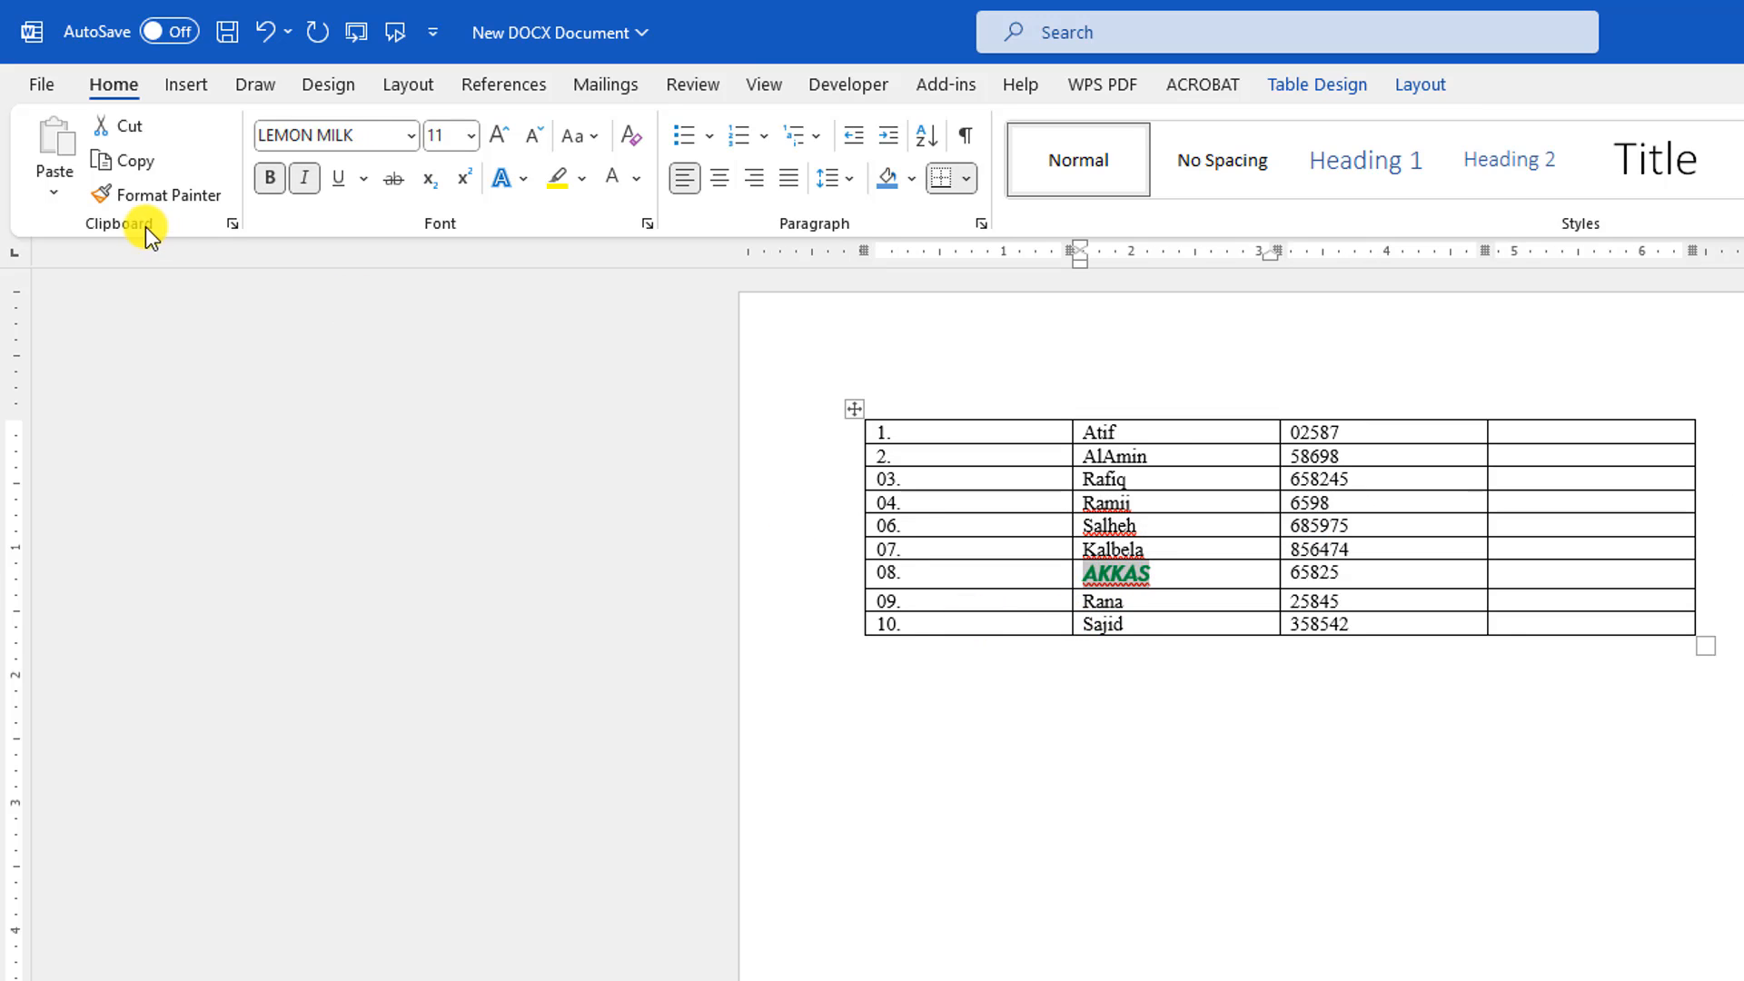
click(186, 196)
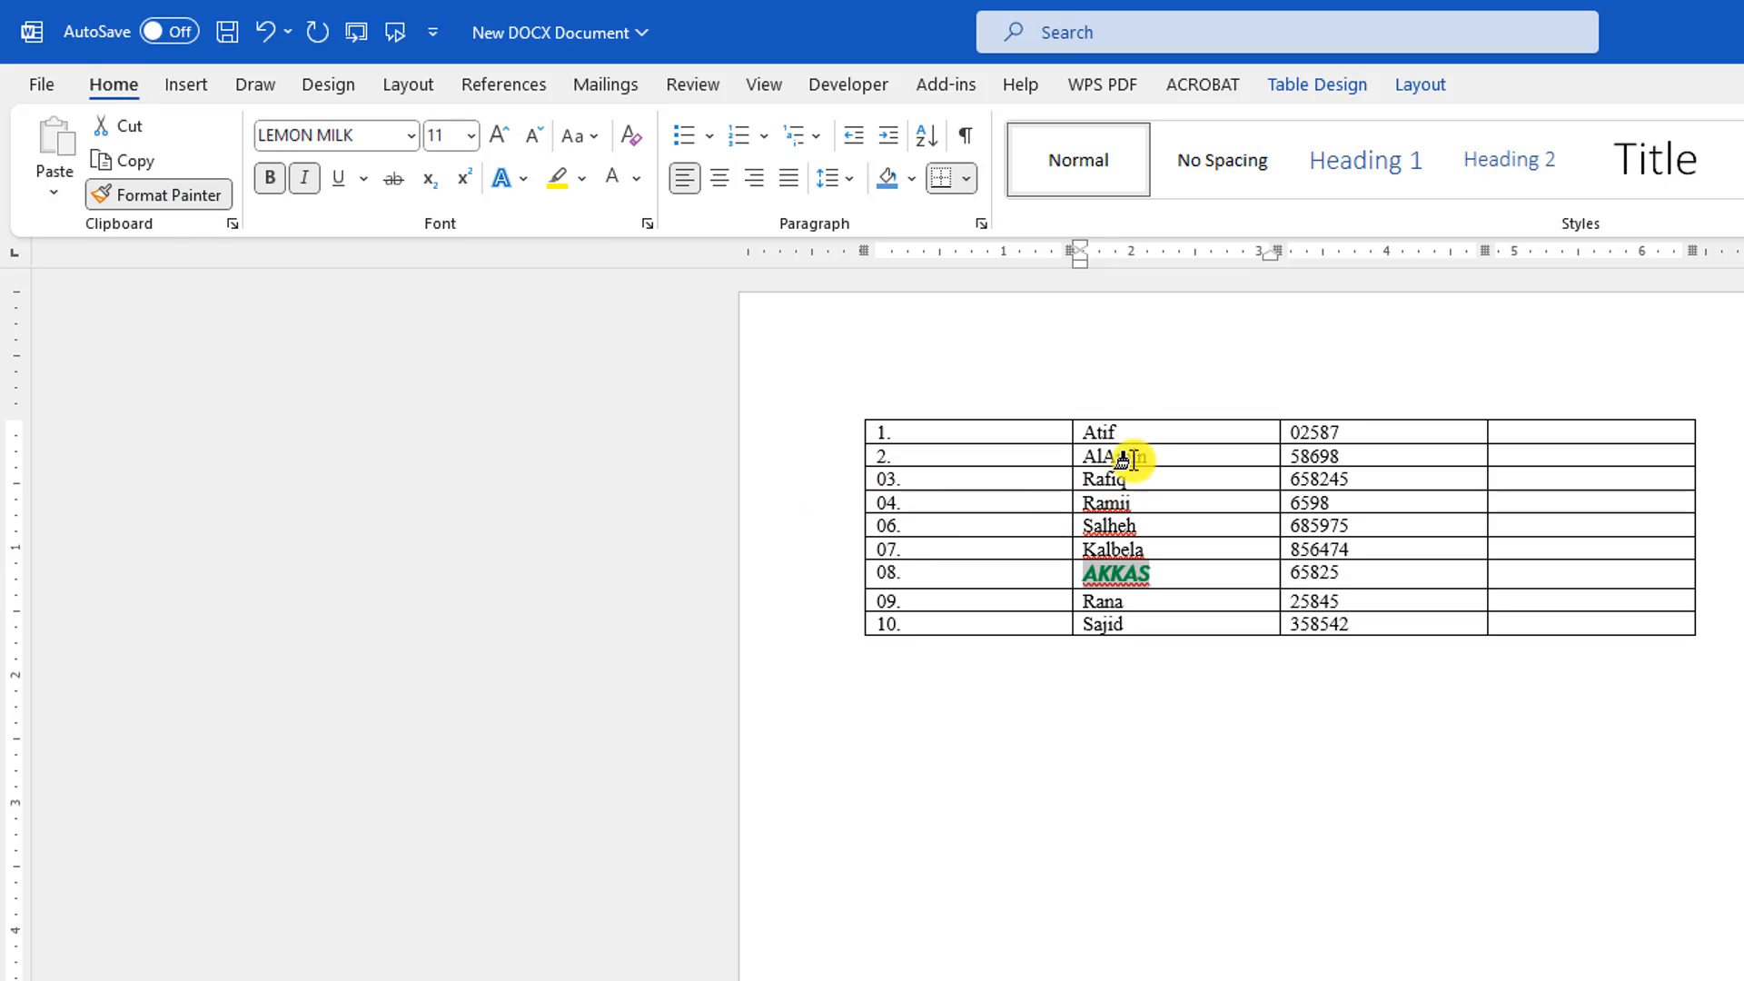
click(1097, 427)
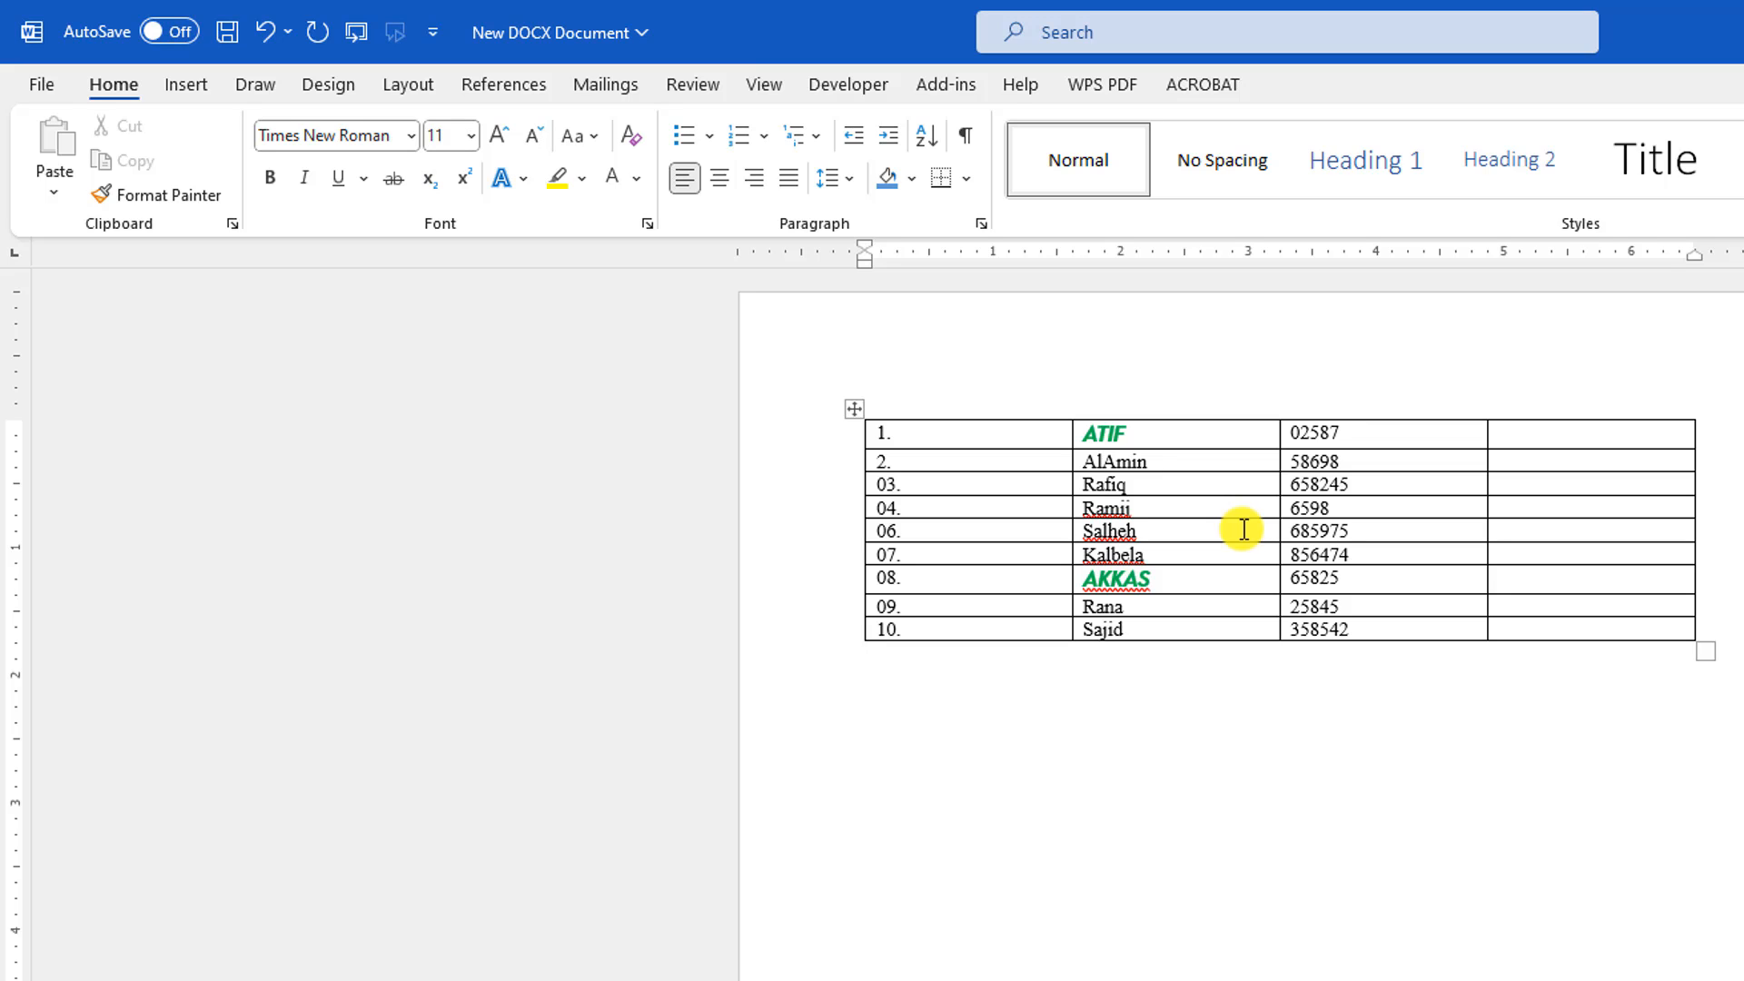
key(ctrl+z)
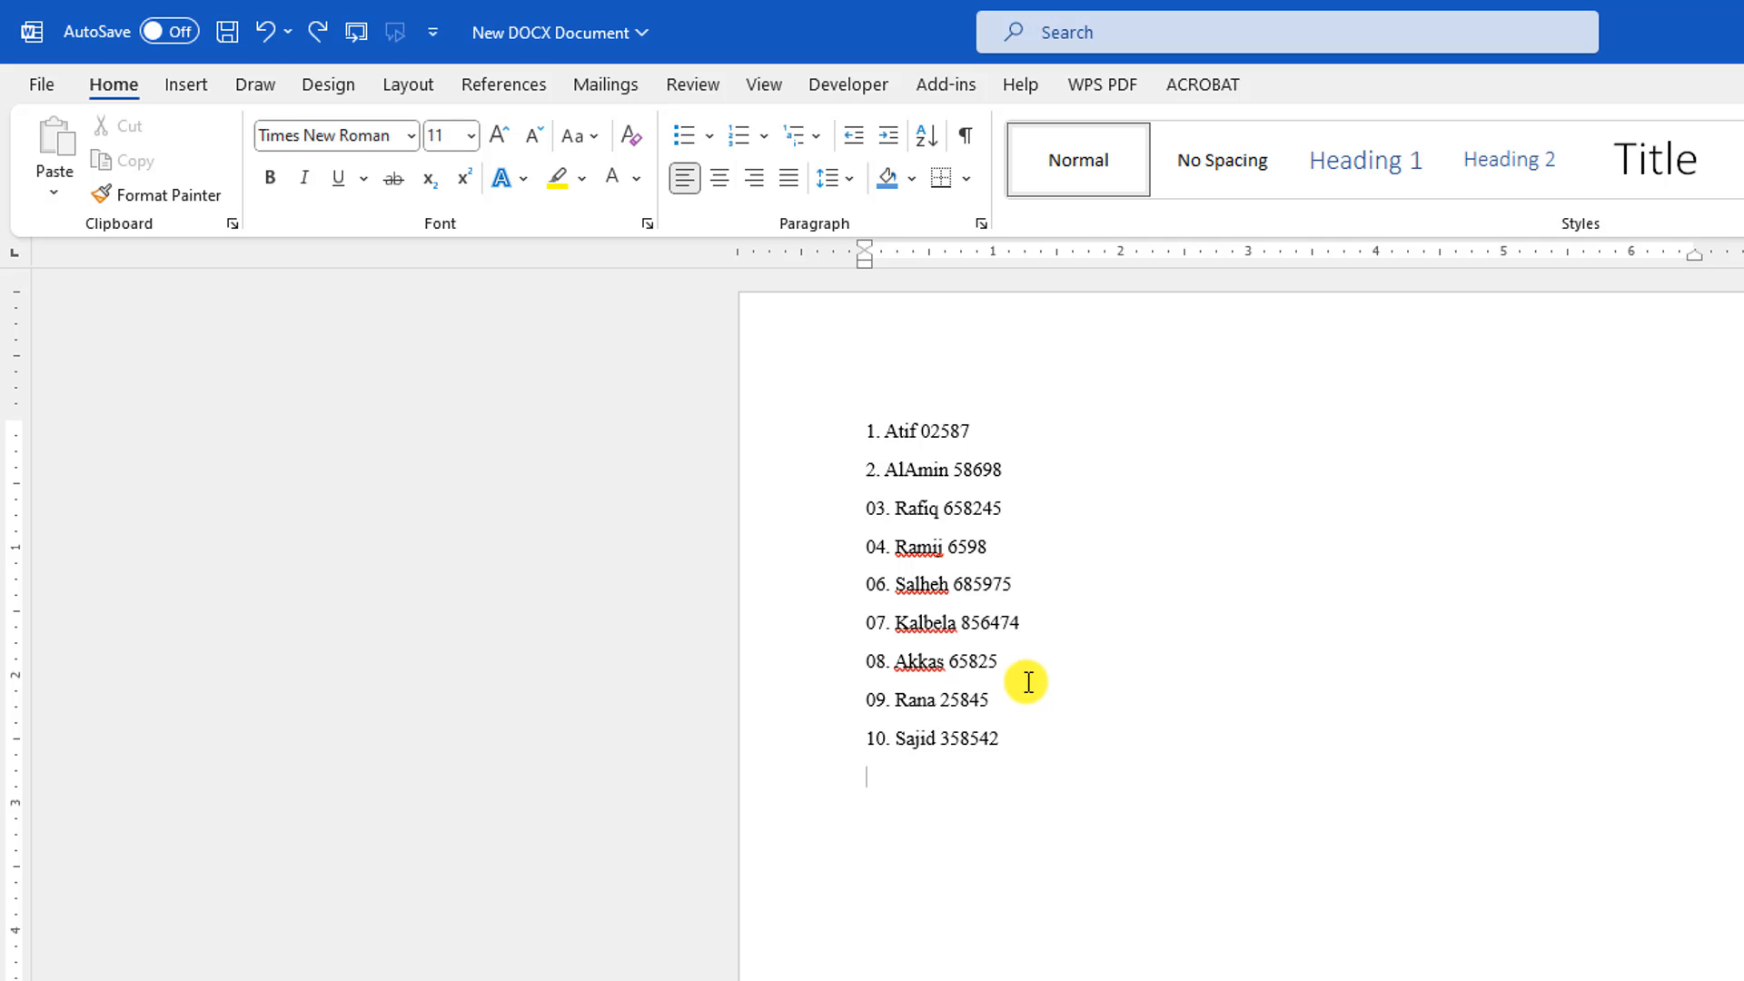
Convert the whole list into a four-column table with text separated at the Other character, and undo the conversion.
drag(1025, 738, 717, 461)
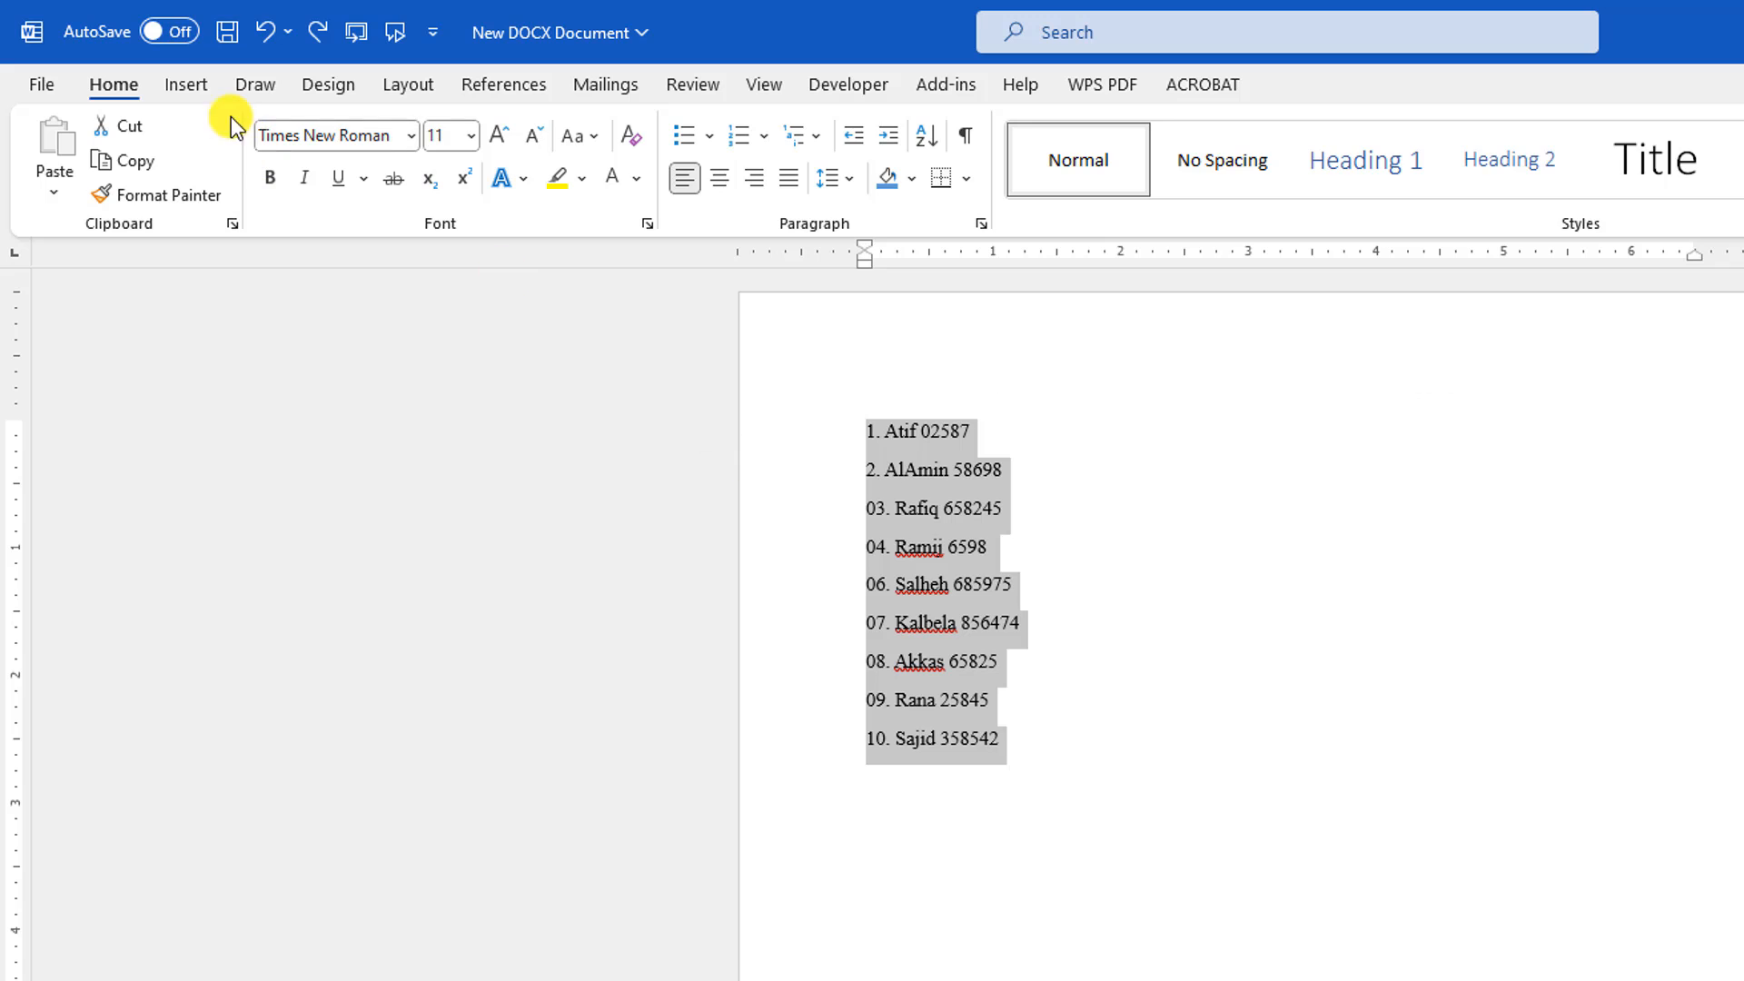
click(196, 89)
click(256, 184)
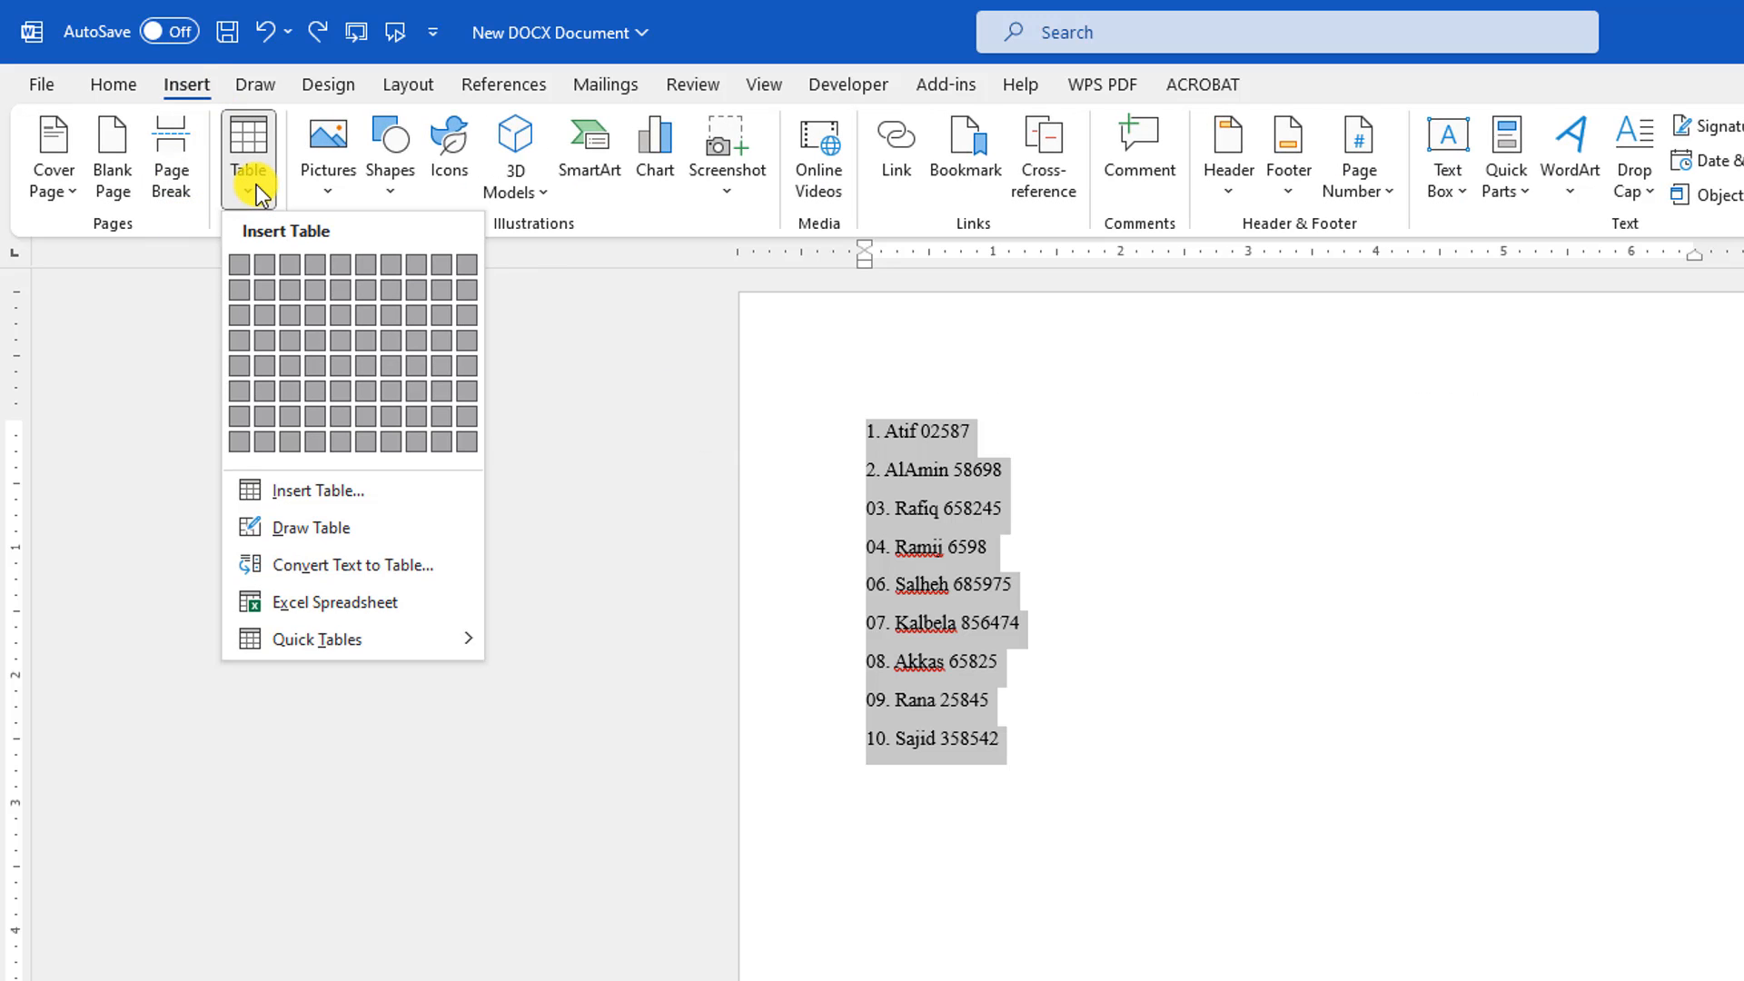
click(297, 577)
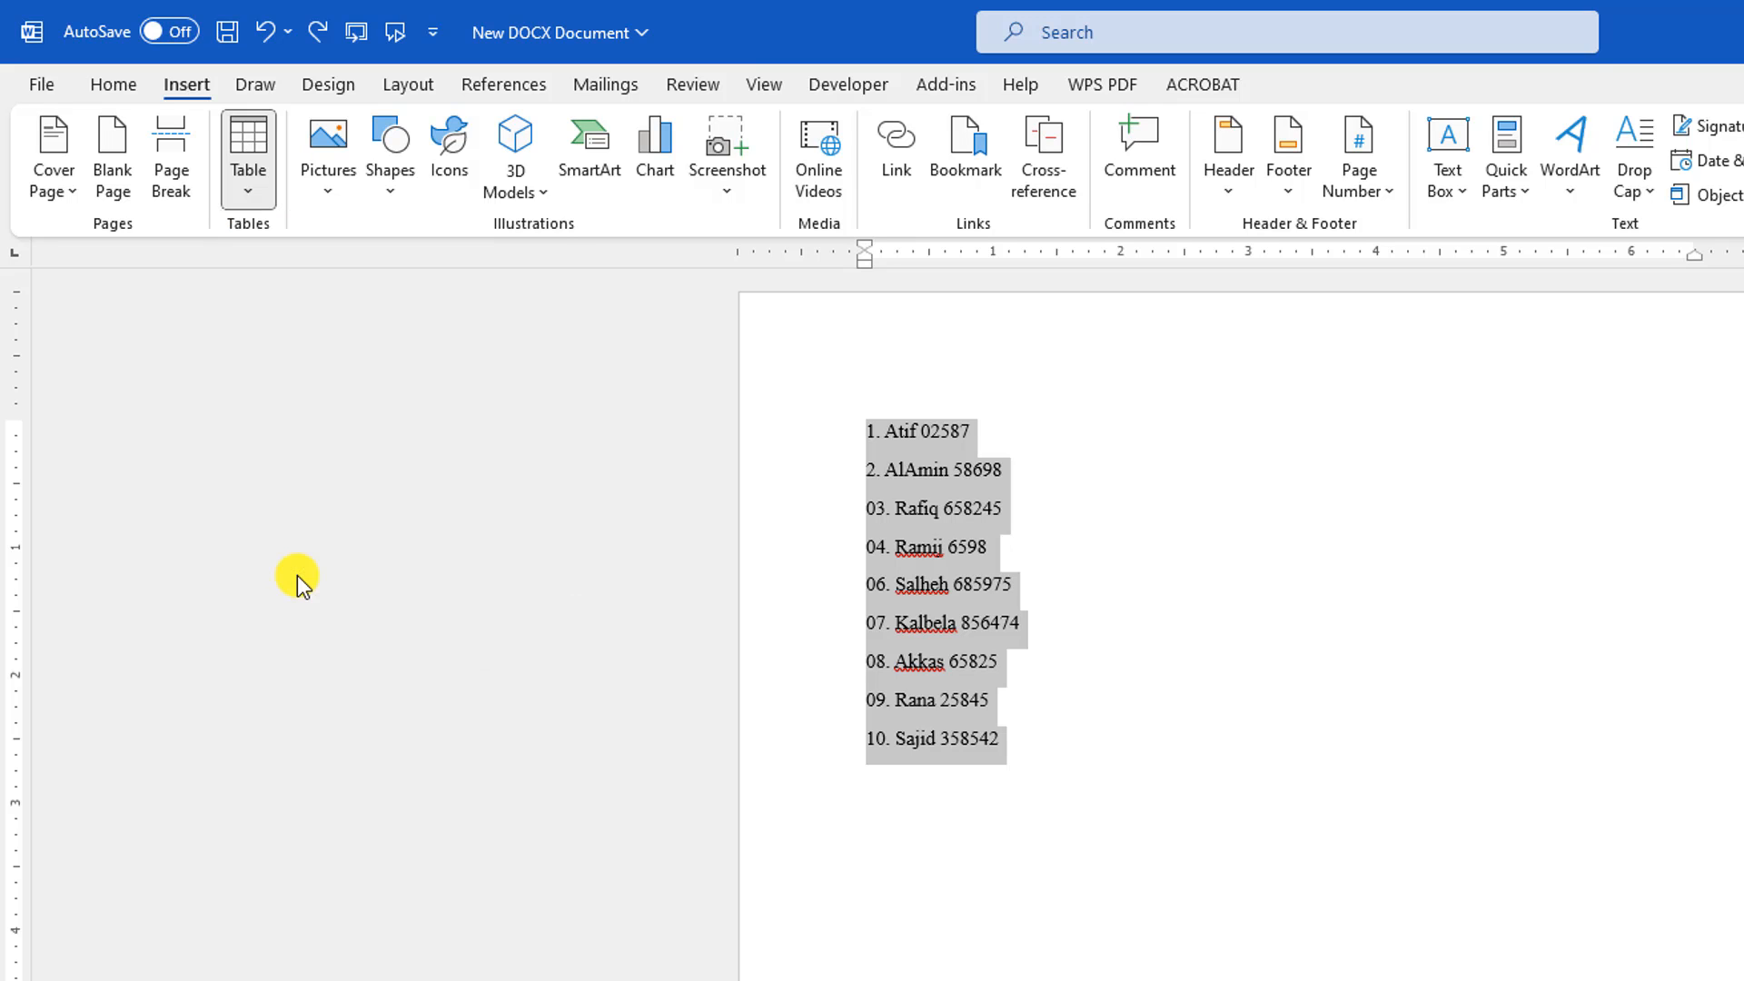
drag(1343, 507, 1332, 455)
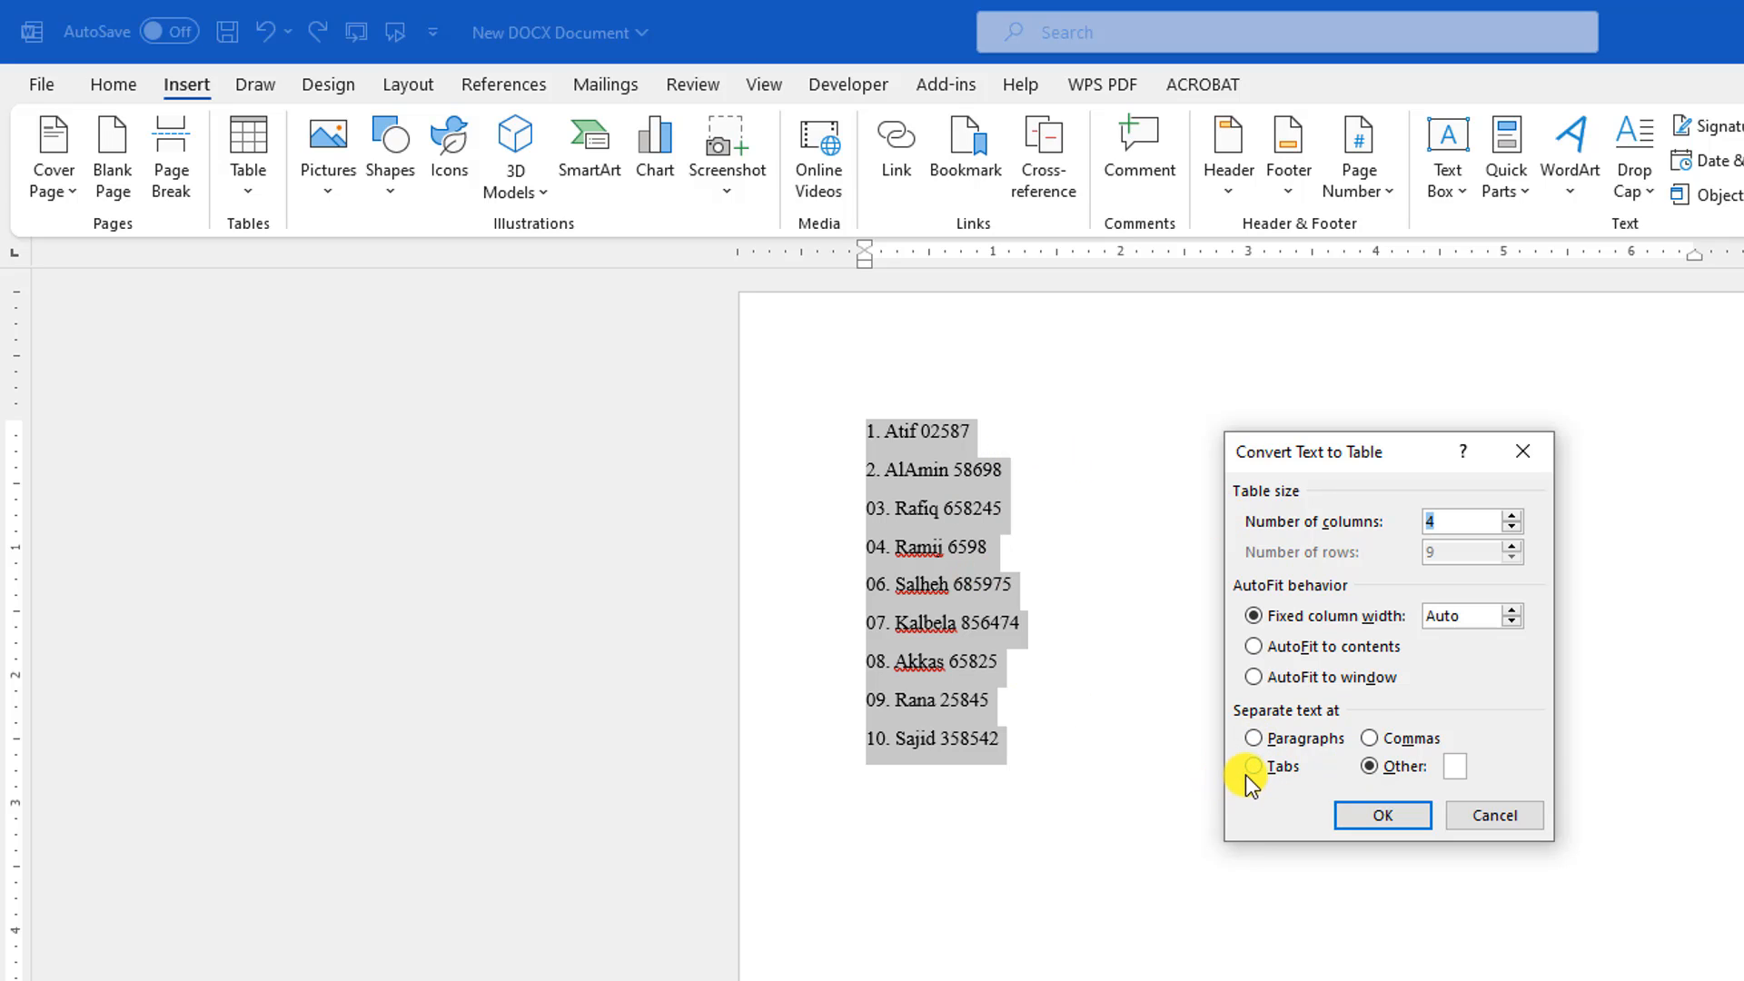
click(1369, 737)
click(1368, 766)
click(1399, 819)
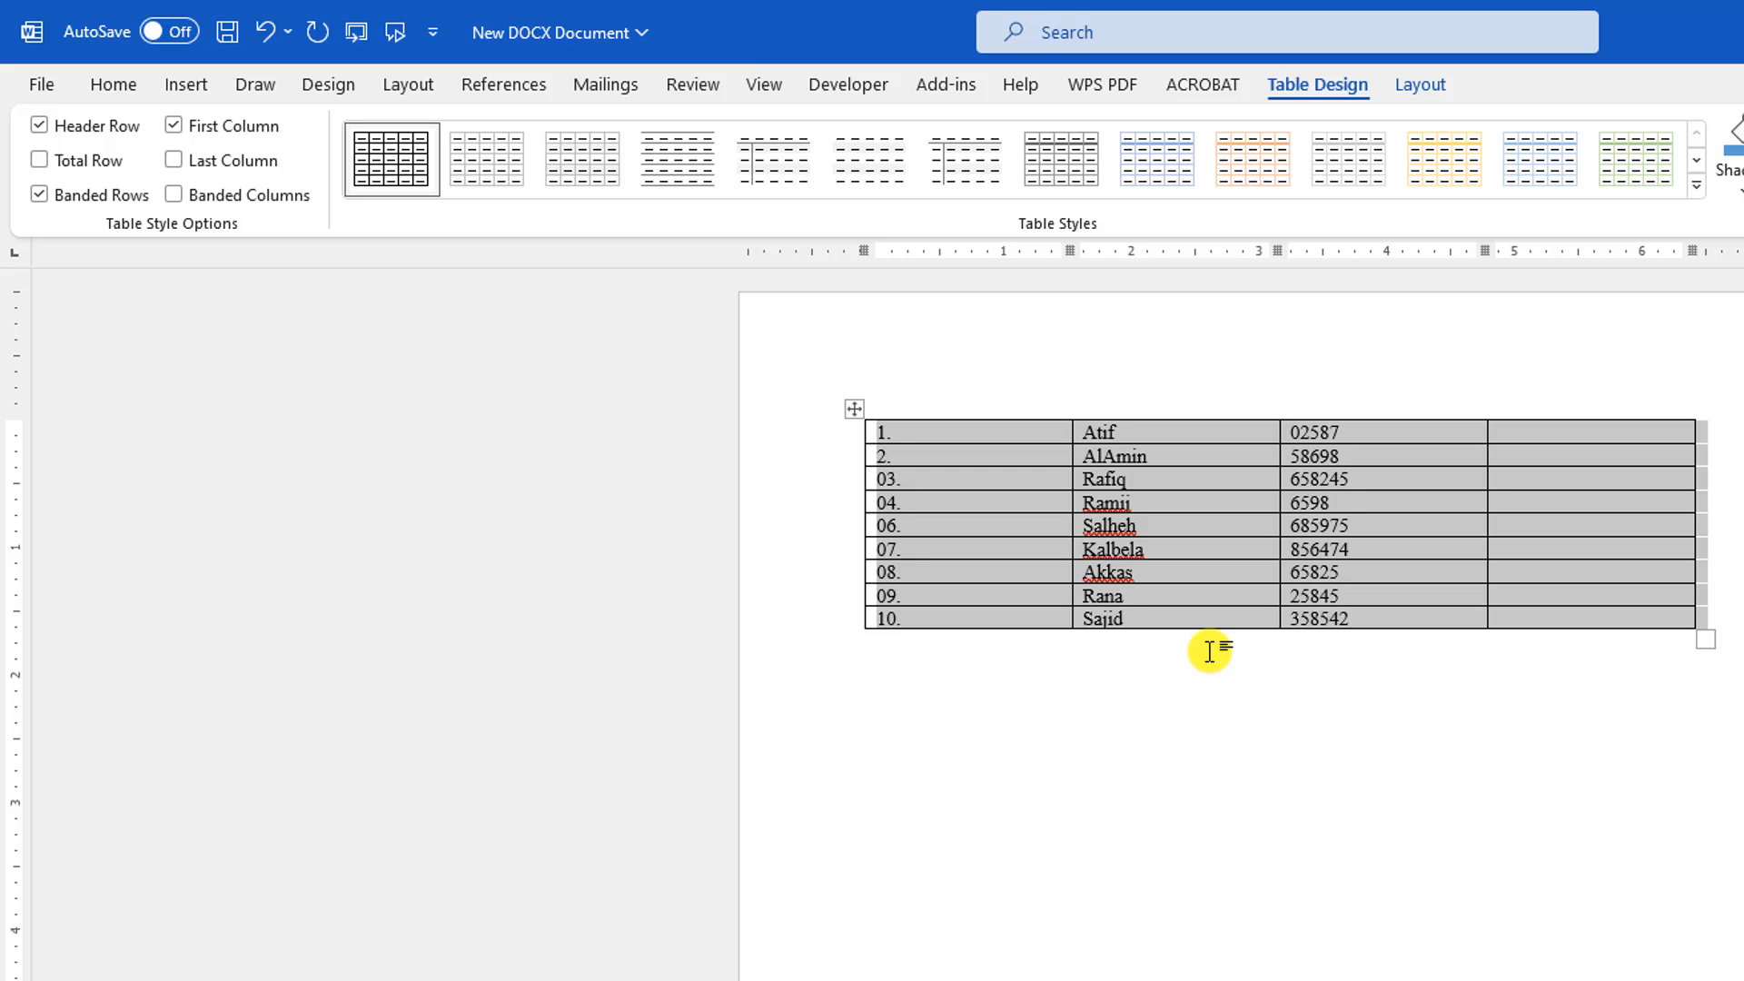
key(ctrl+z)
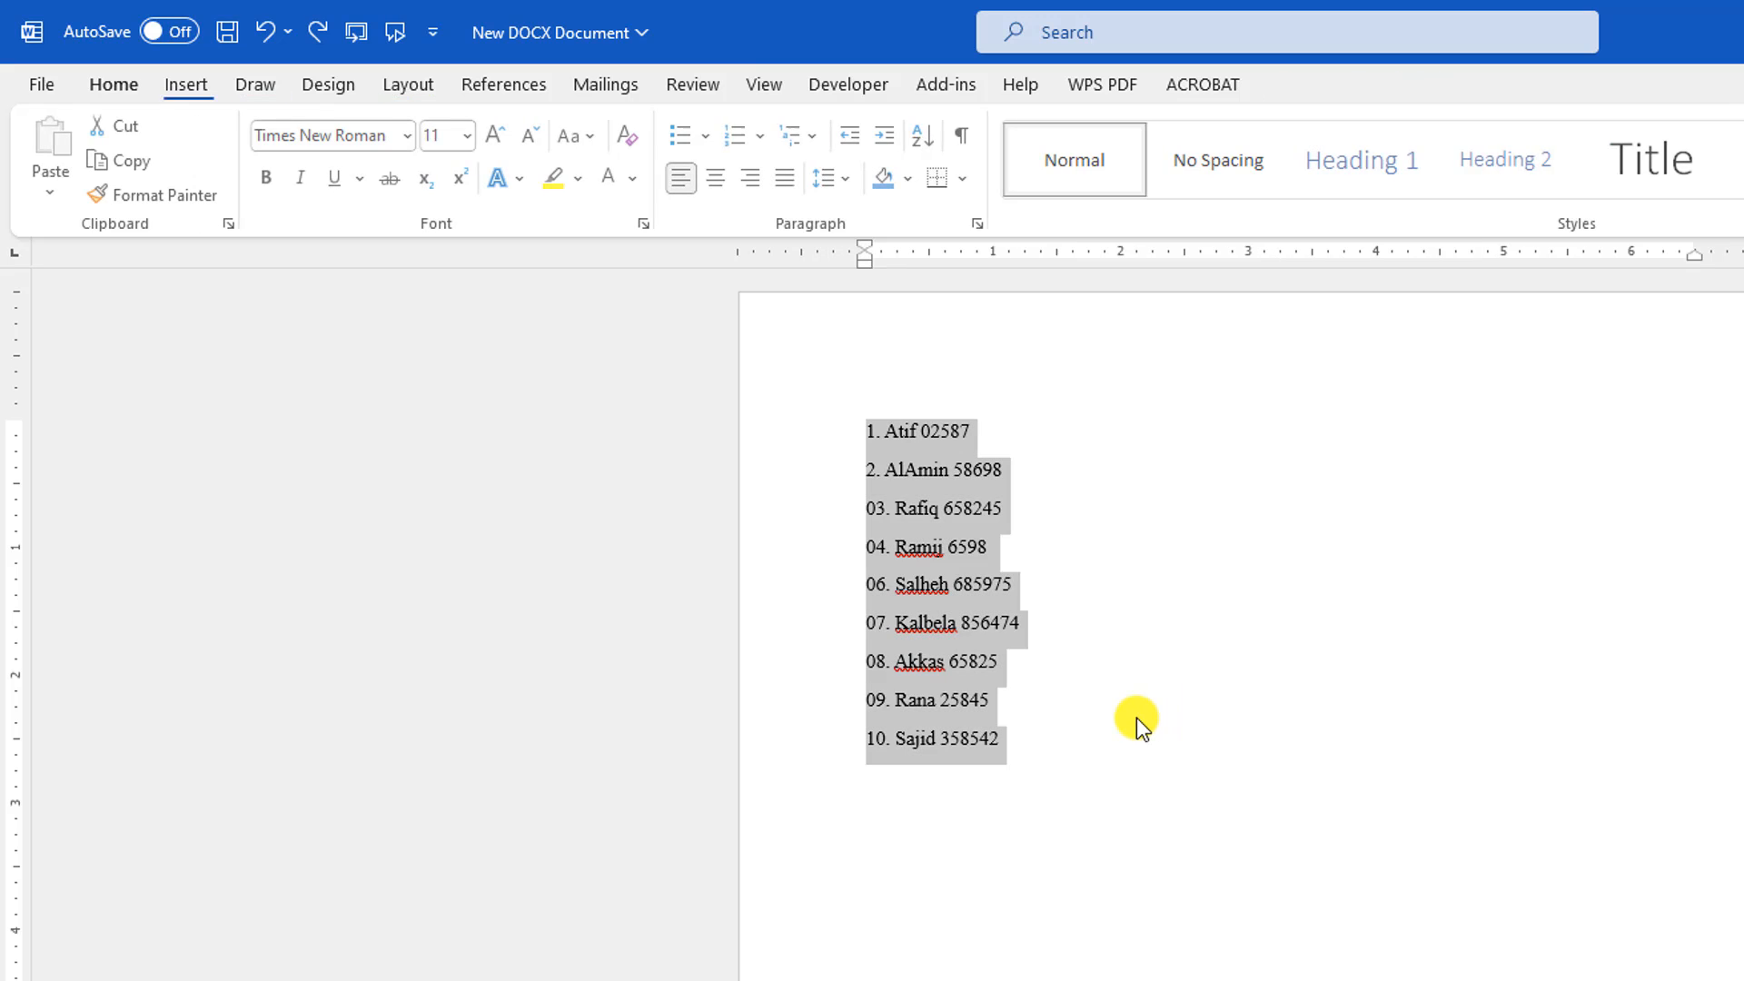
Replace the space between name and number with a comma in the first three lines of the list.
click(891, 455)
click(922, 432)
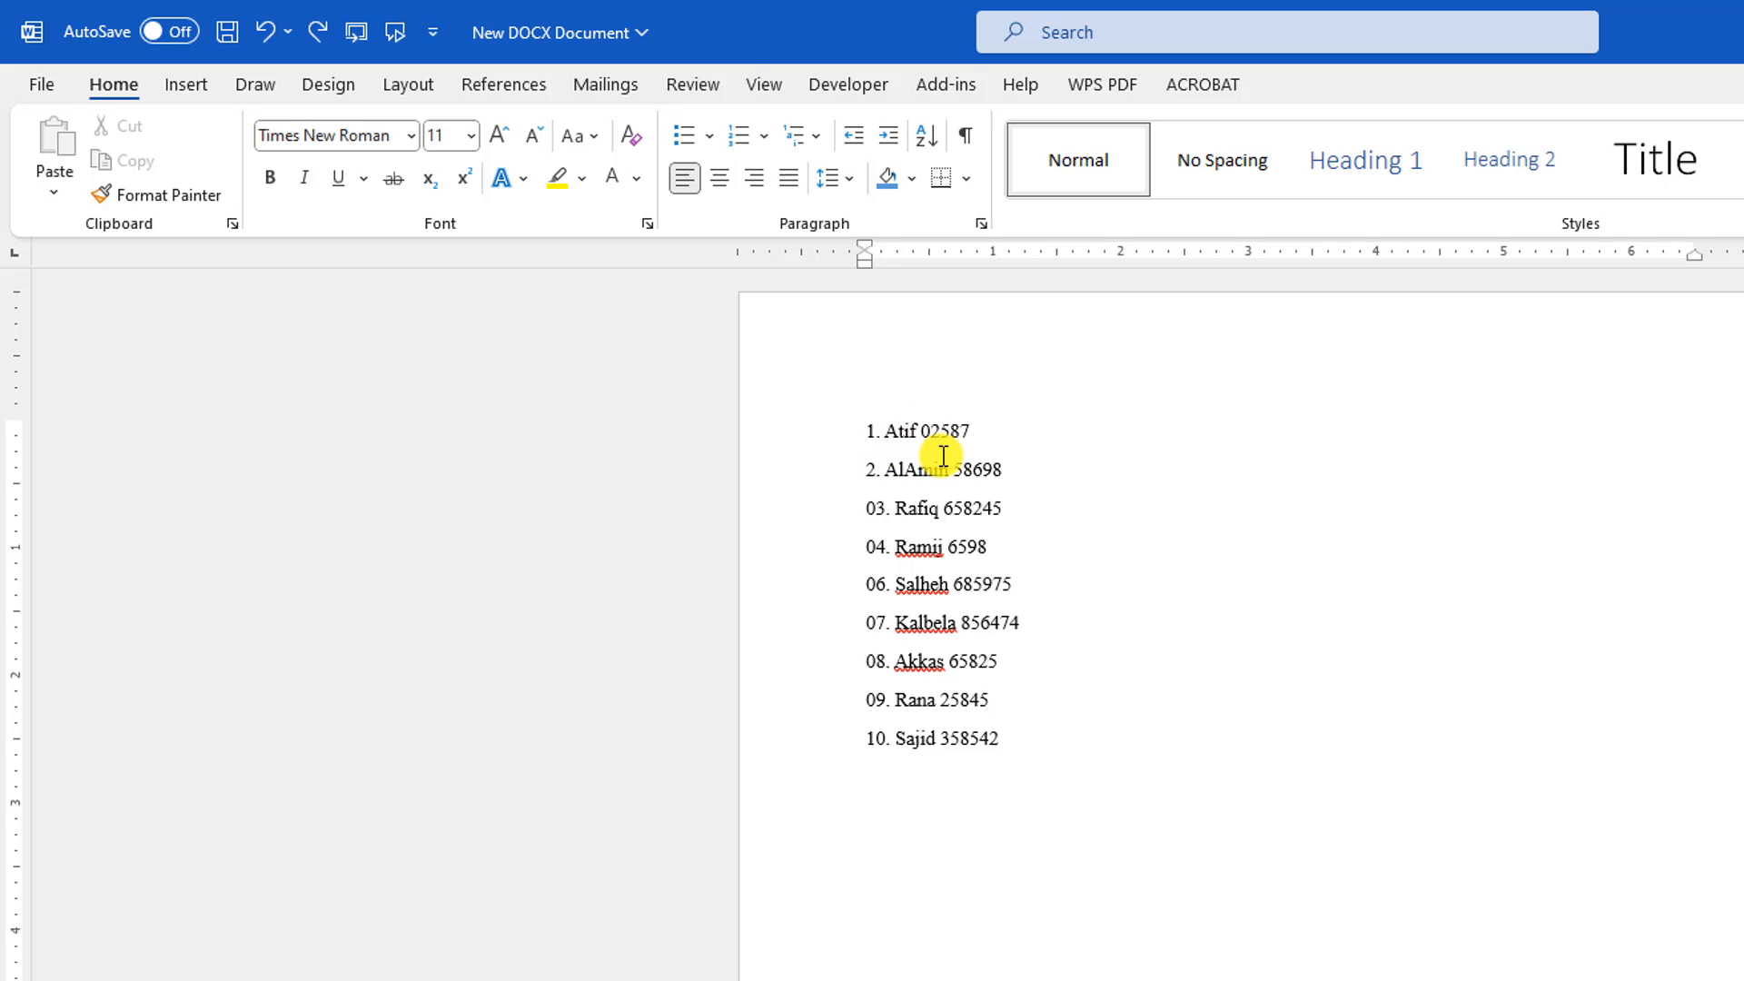
key(BackSpace)
text(,)
click(955, 472)
key(BackSpace)
text(,)
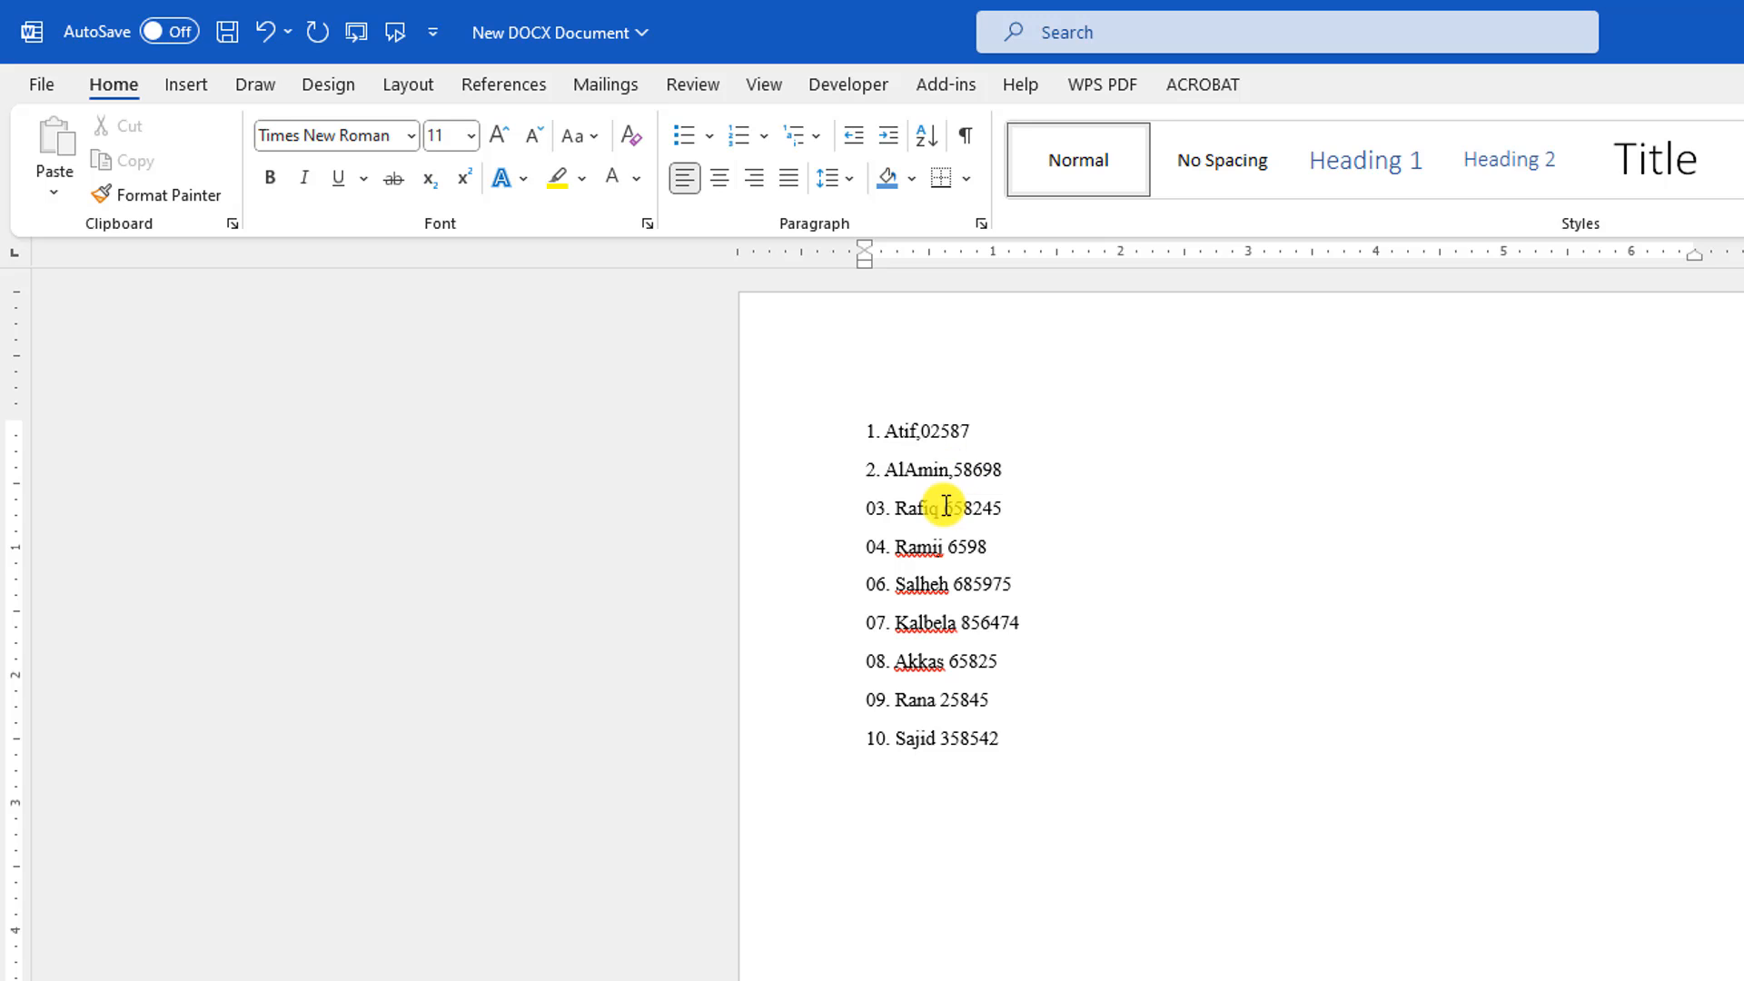
click(946, 505)
key(BackSpace)
text(,)
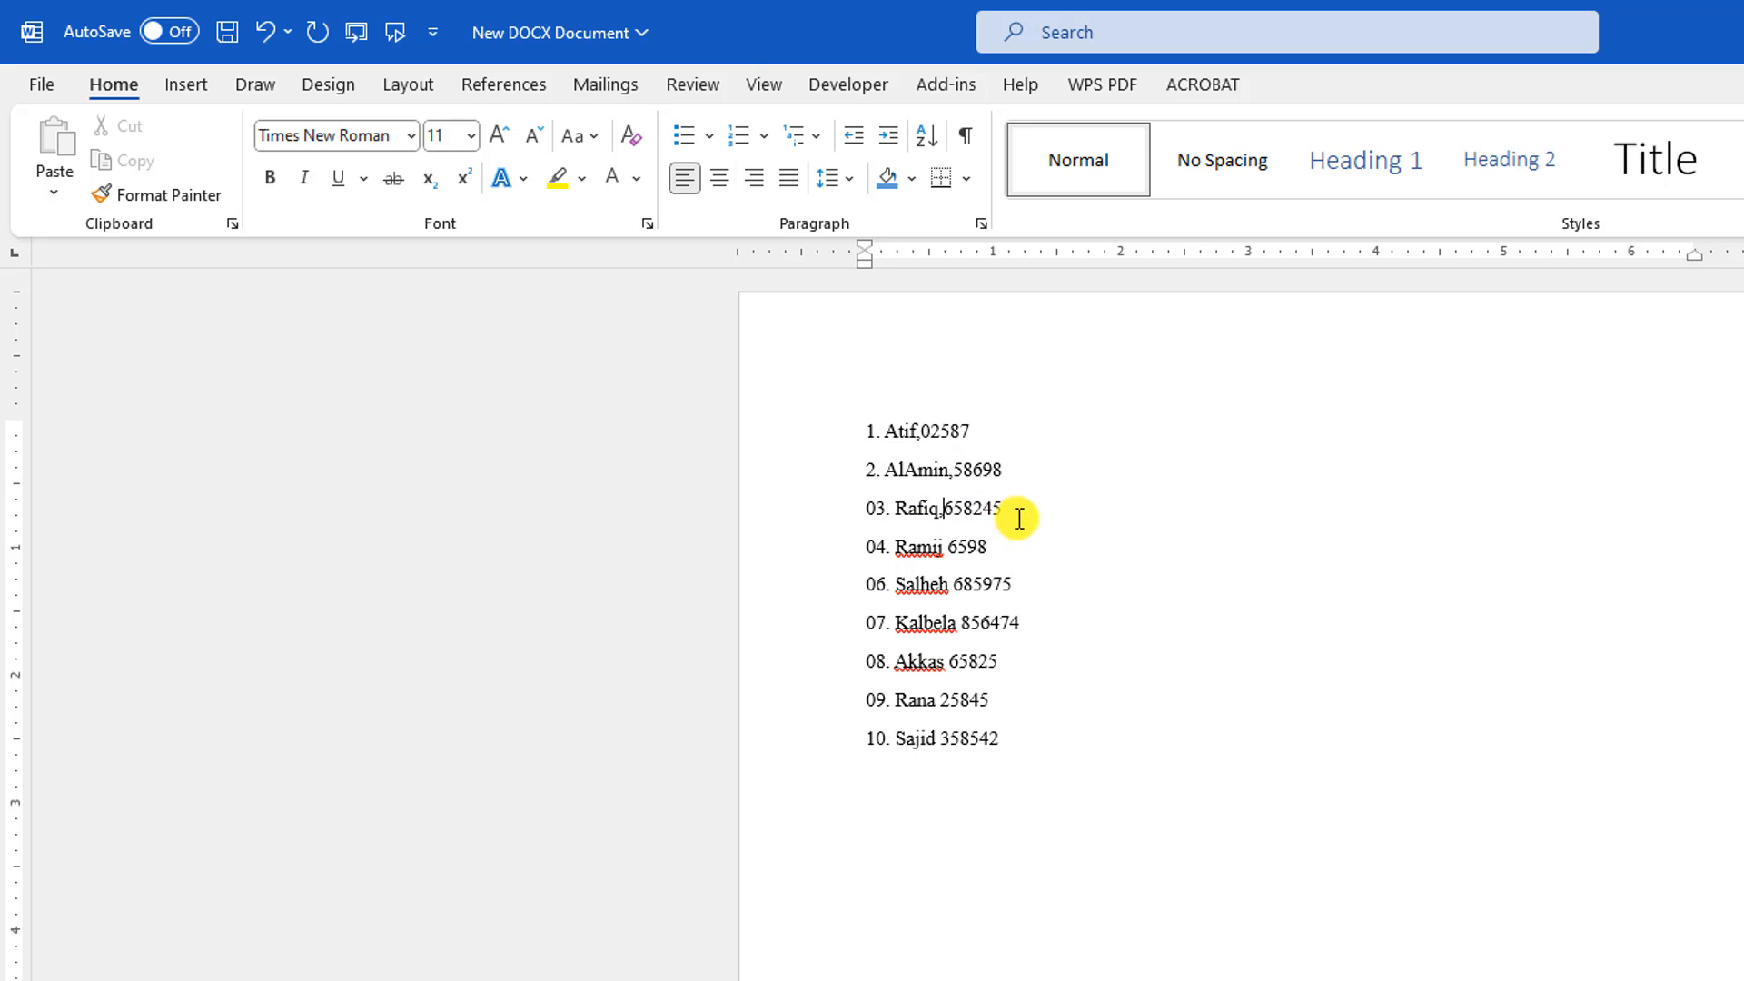
Convert the first three lines into a two-column table with text separated at commas, and undo the conversion.
click(1016, 510)
shift+click(841, 436)
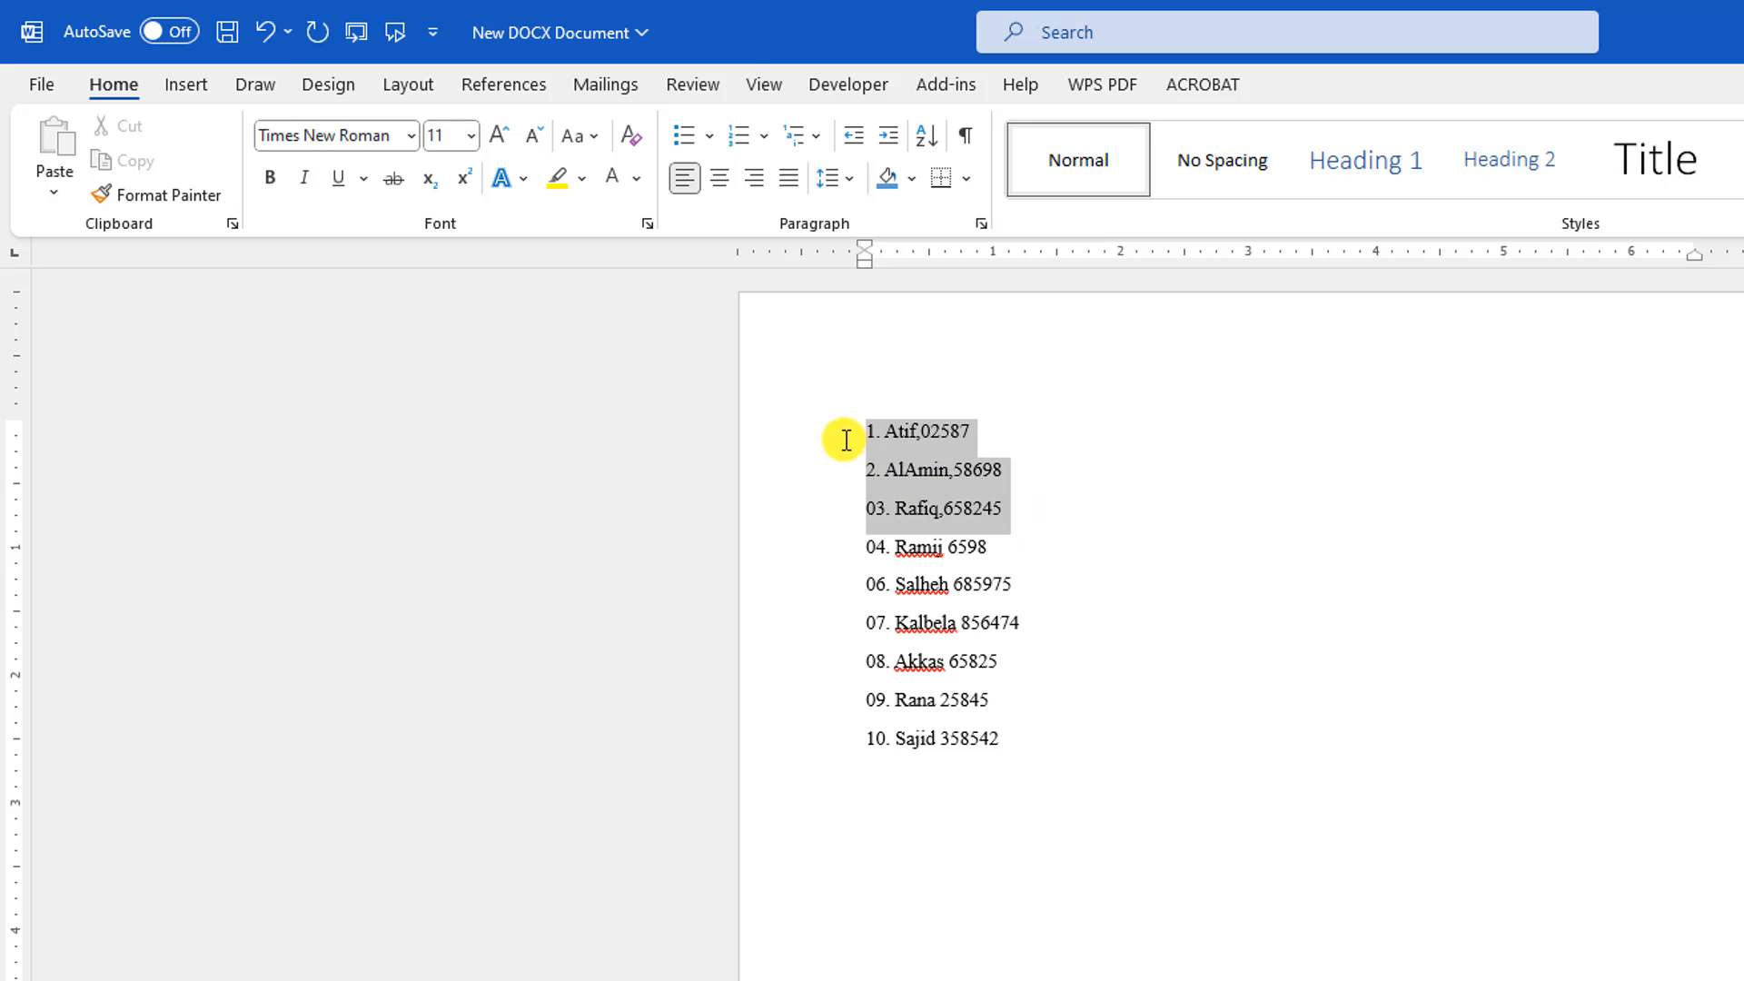
click(199, 72)
click(242, 187)
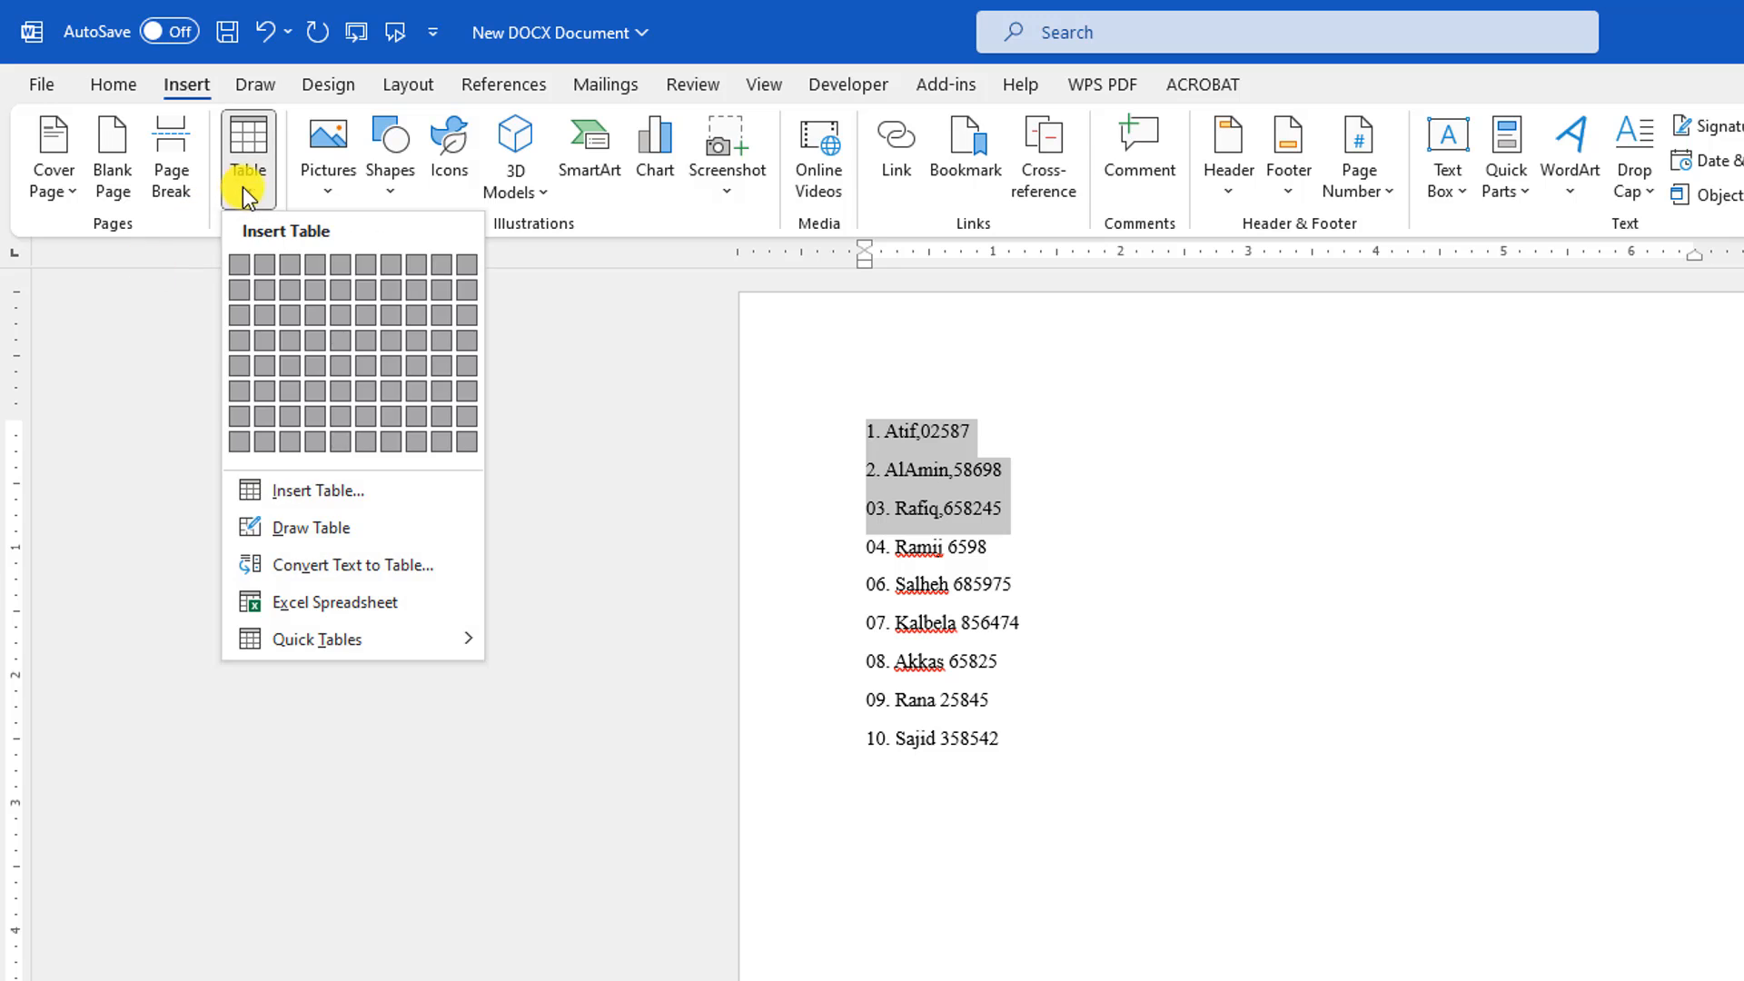
click(348, 561)
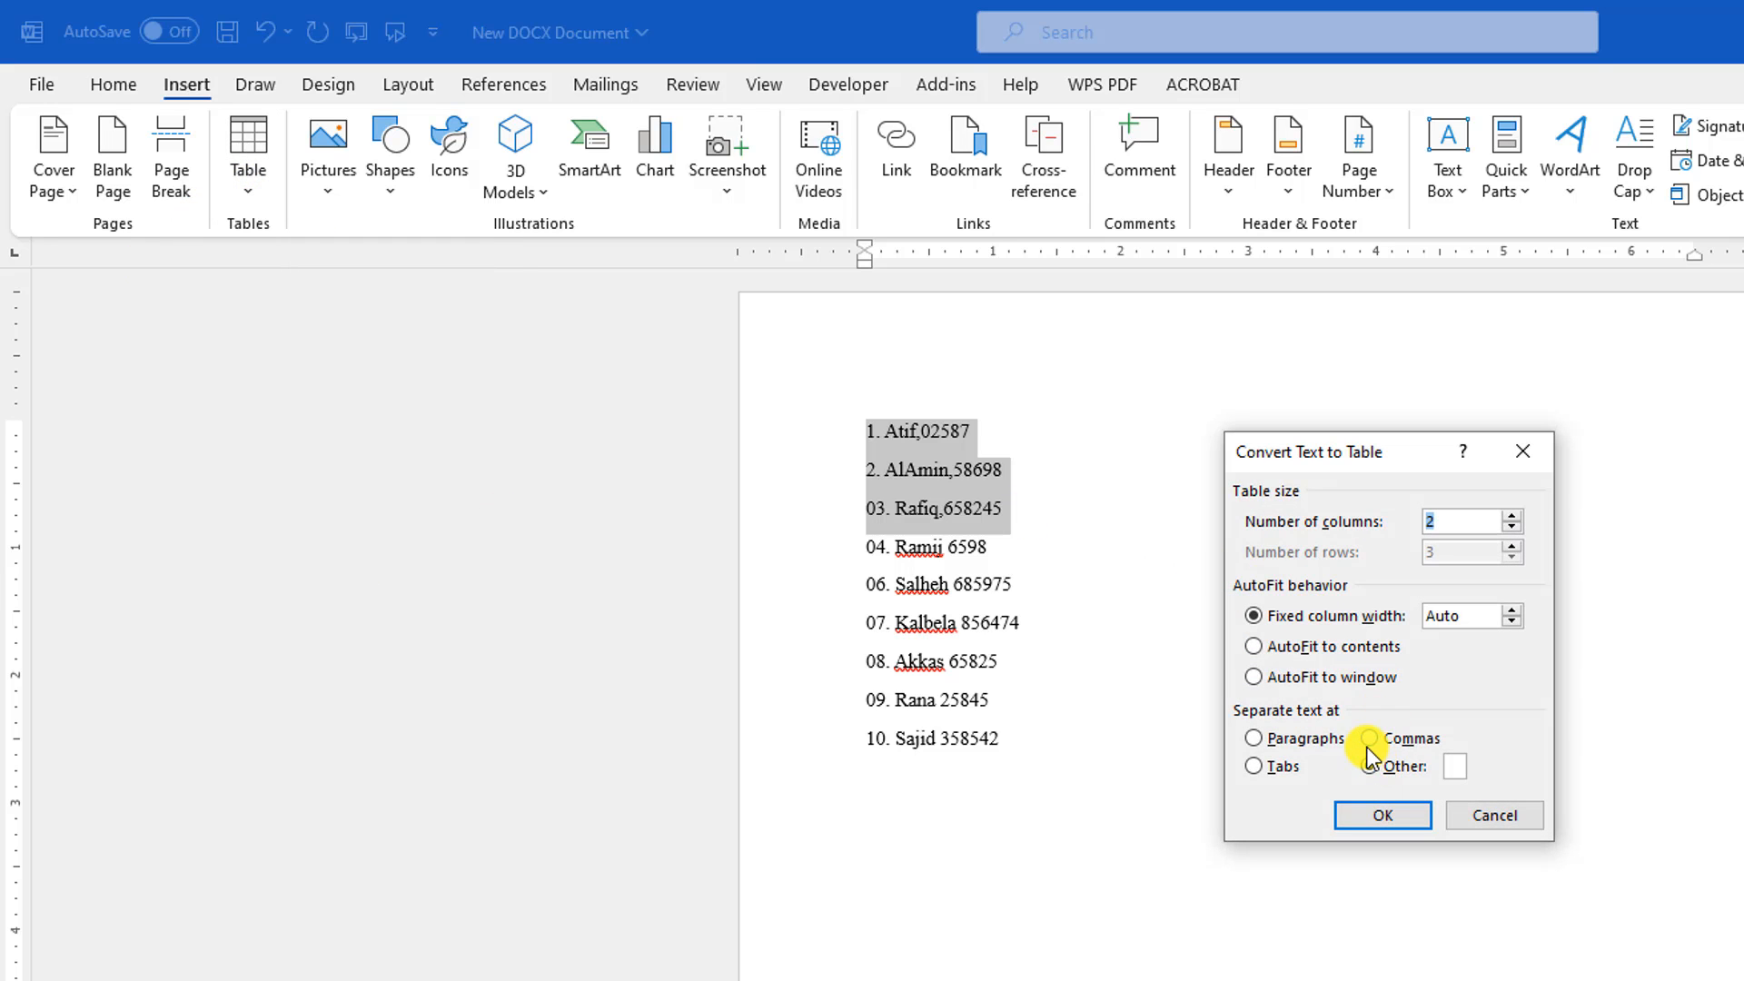
click(1369, 738)
click(1382, 817)
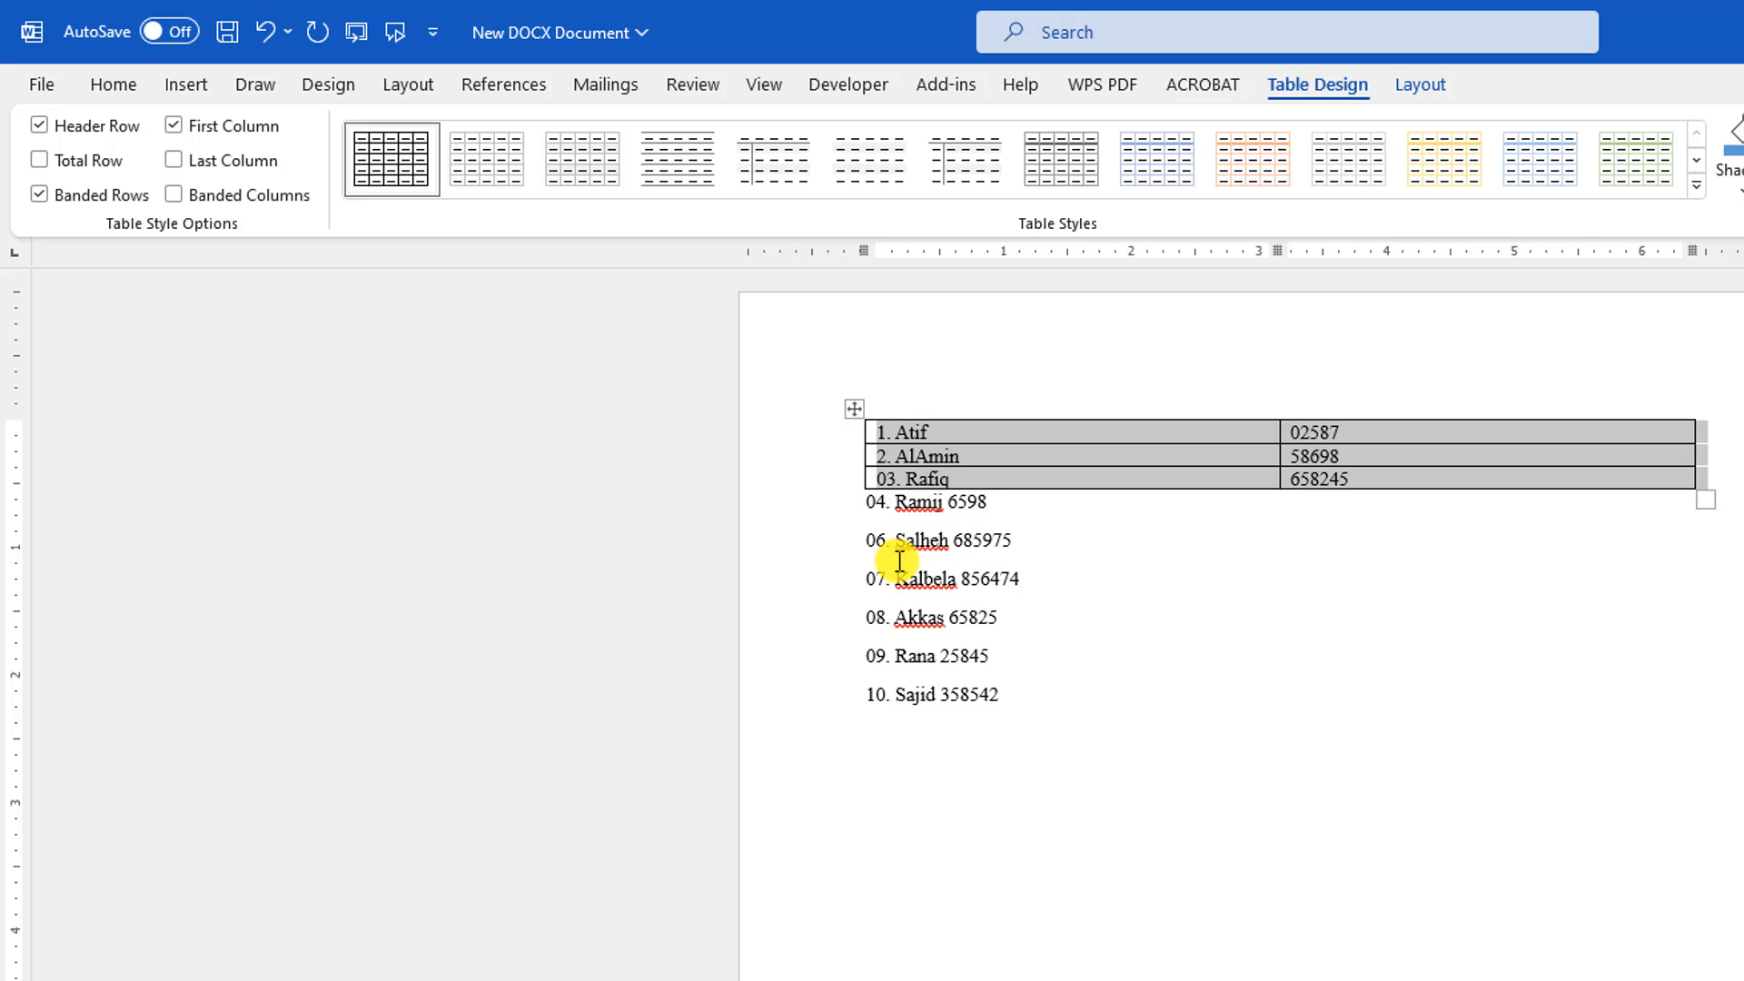
key(ctrl+z)
Insert a comma after the period of the serial number in each of the first three lines.
click(879, 430)
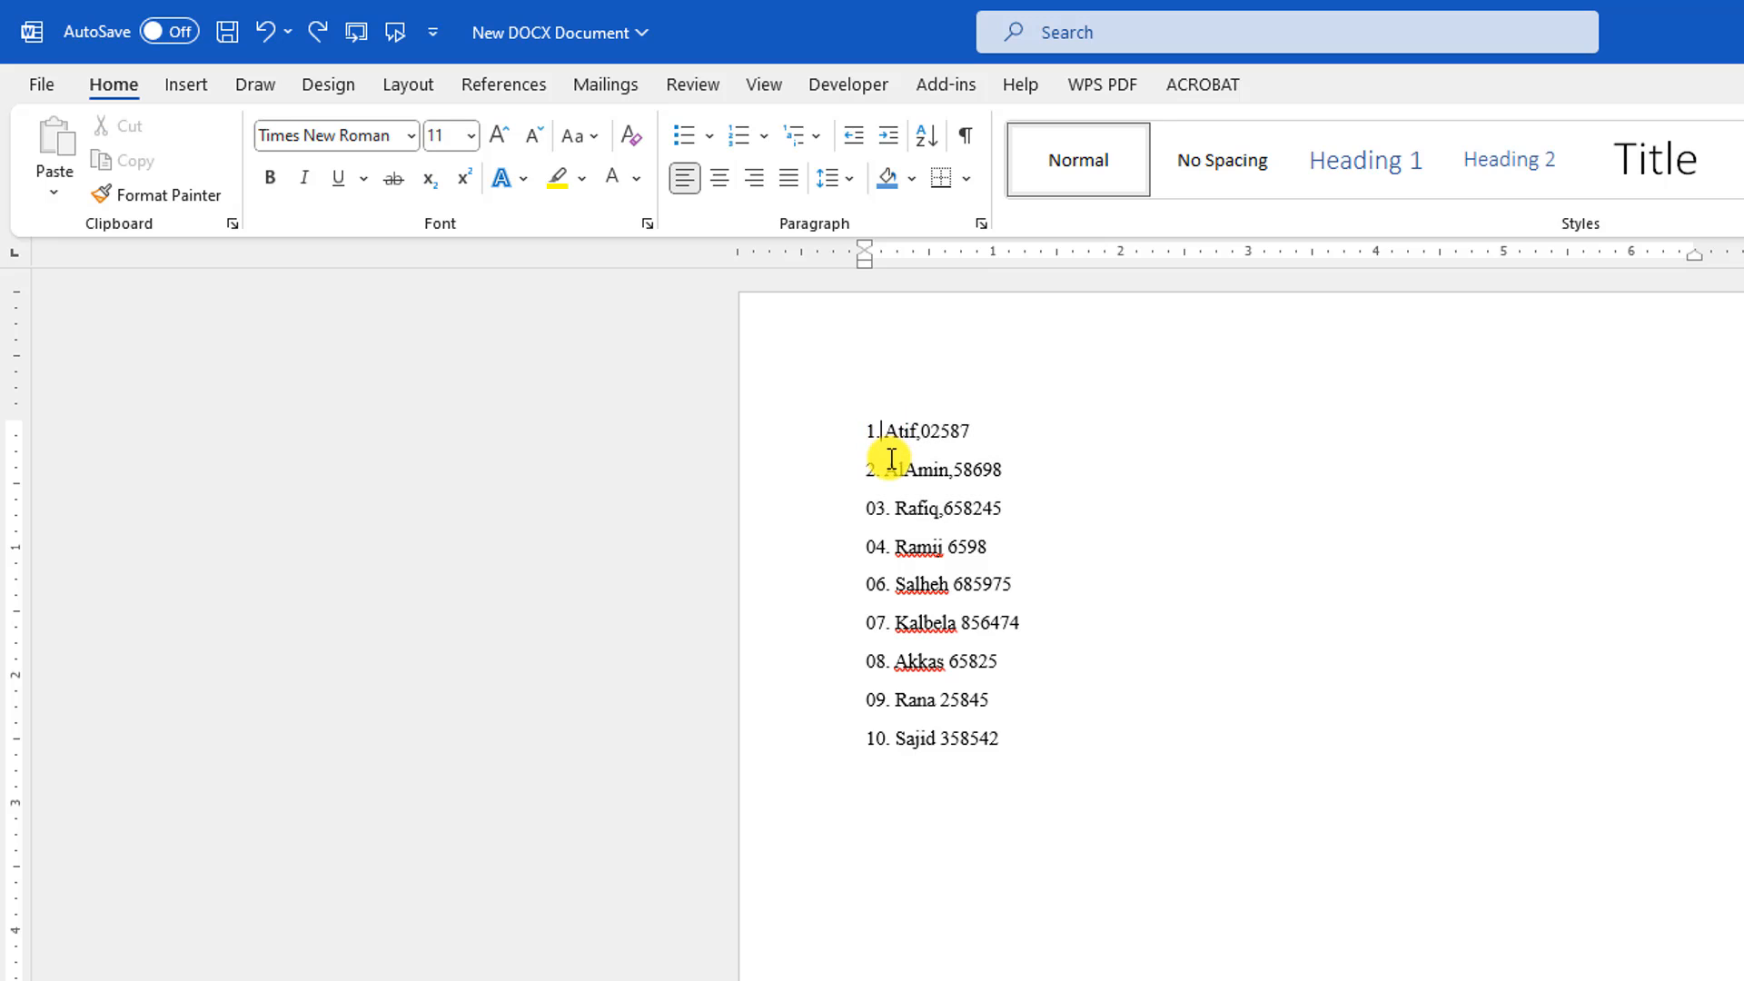
text(,)
click(886, 470)
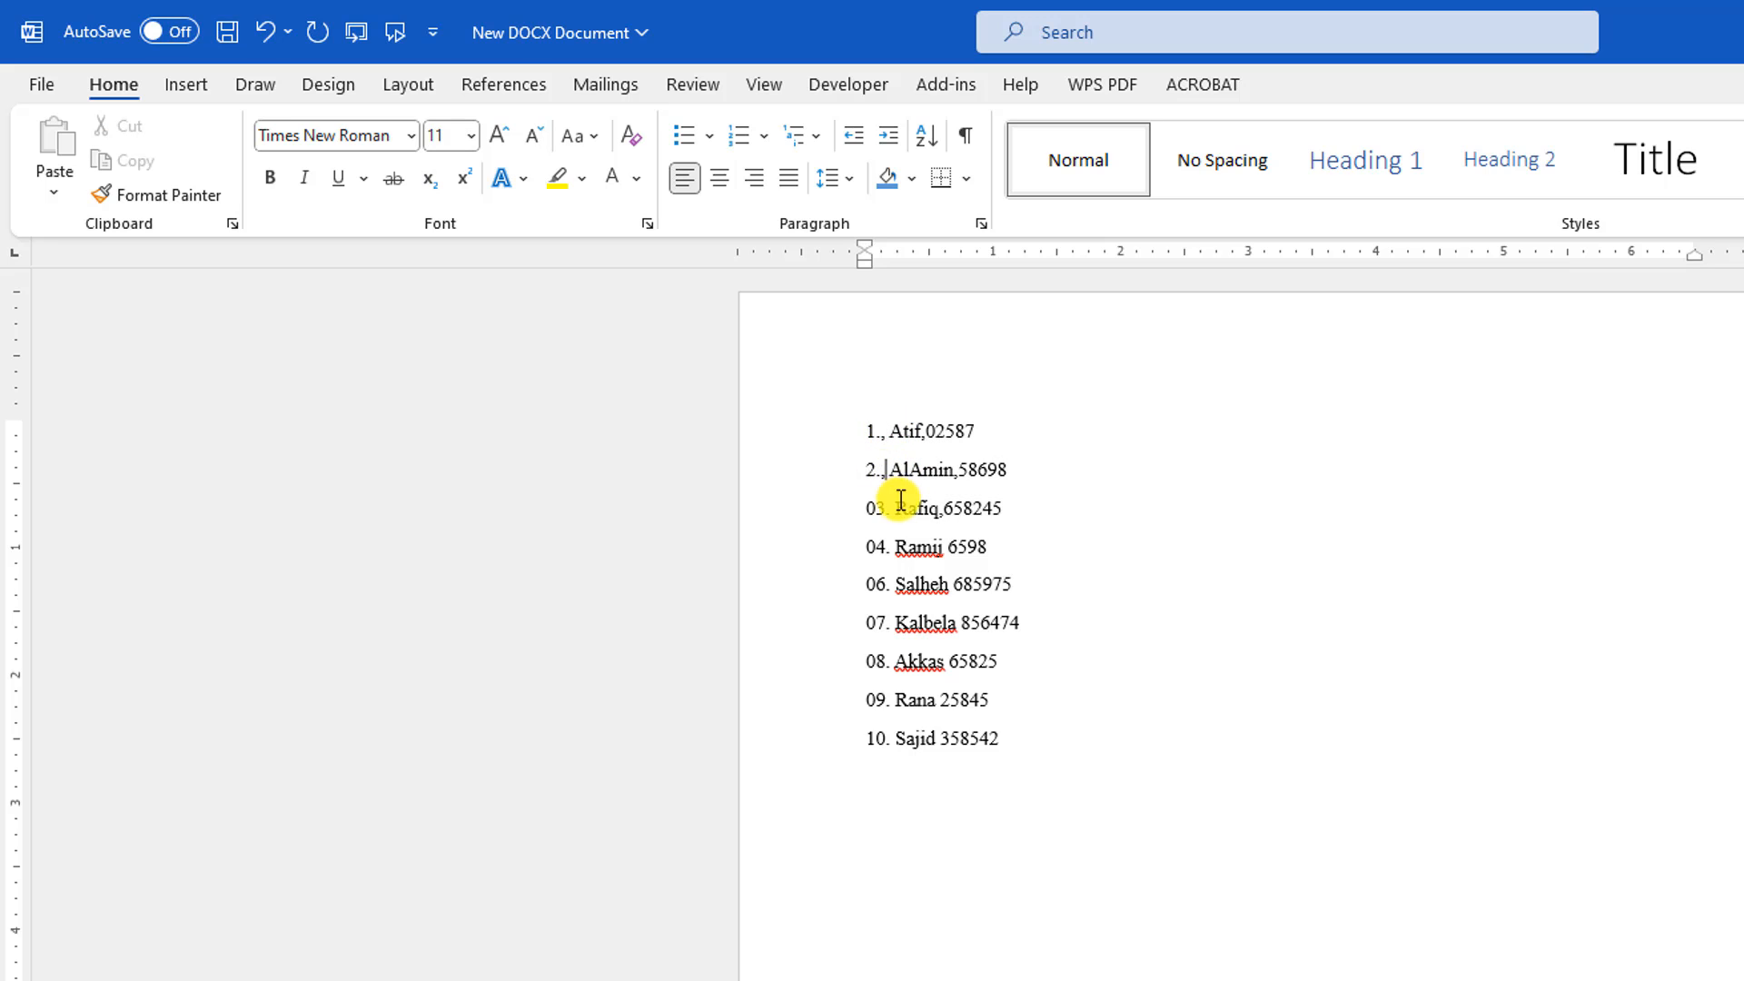
text(,)
click(888, 508)
text(,)
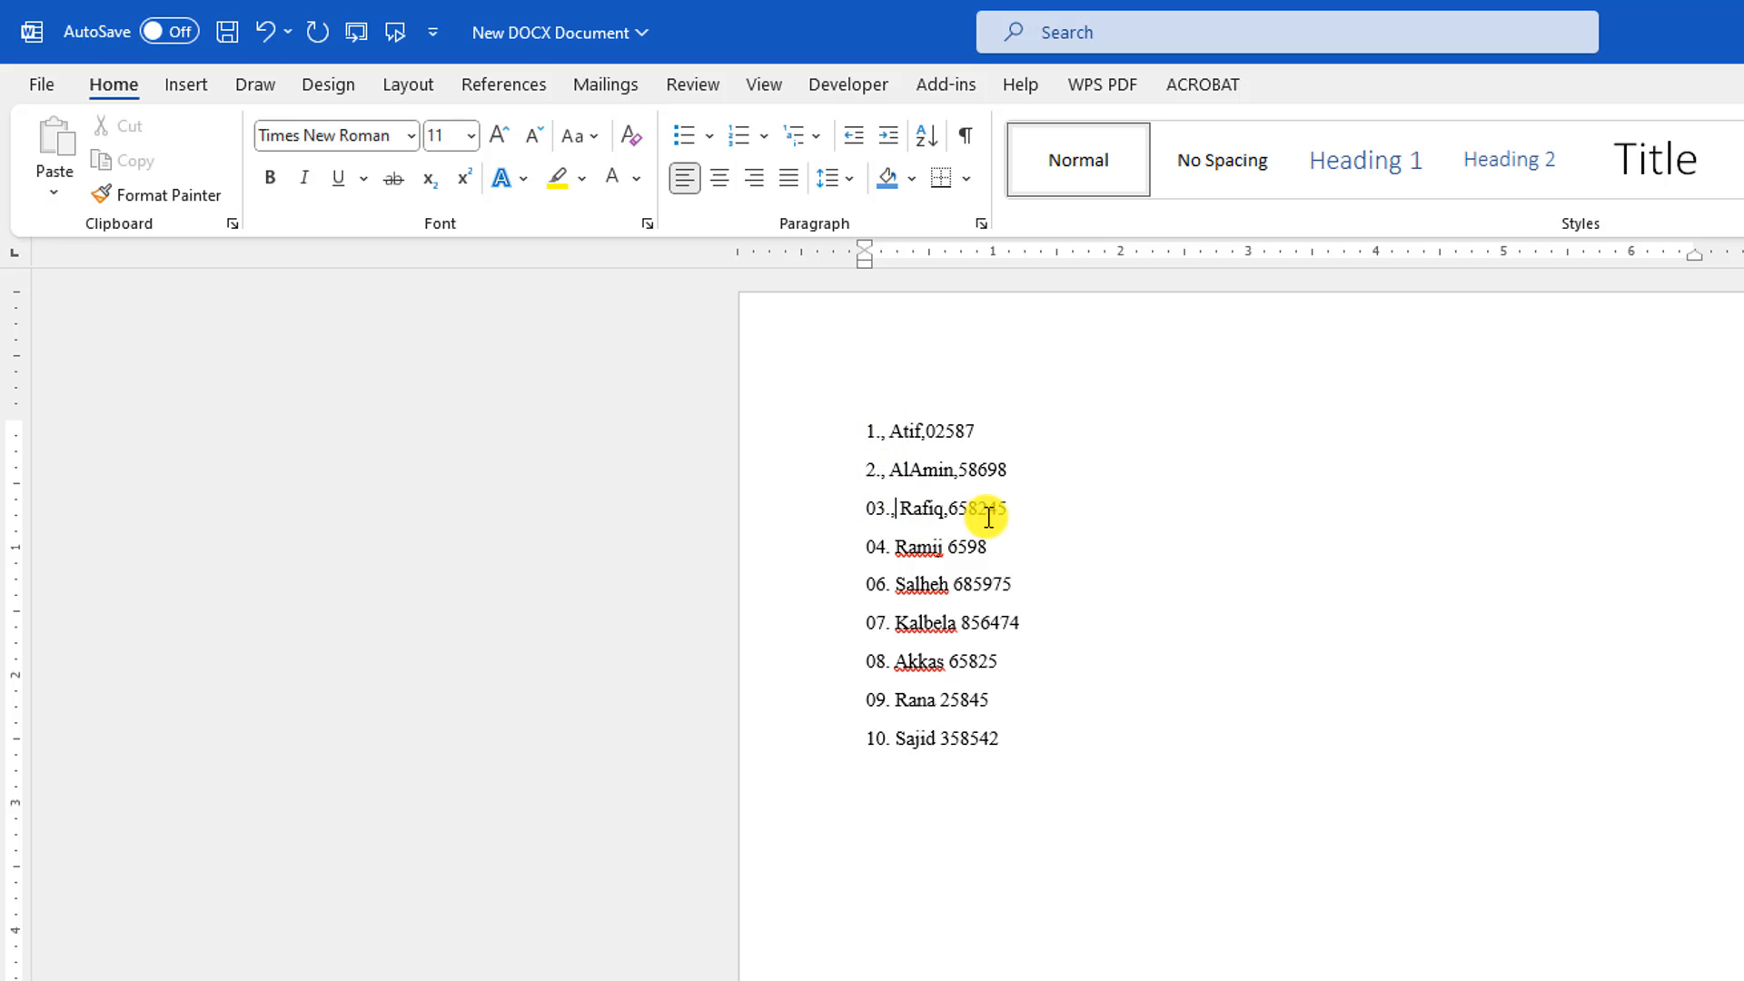
Convert the first three lines into a three-column table, separating the text at commas.
drag(1010, 509, 845, 436)
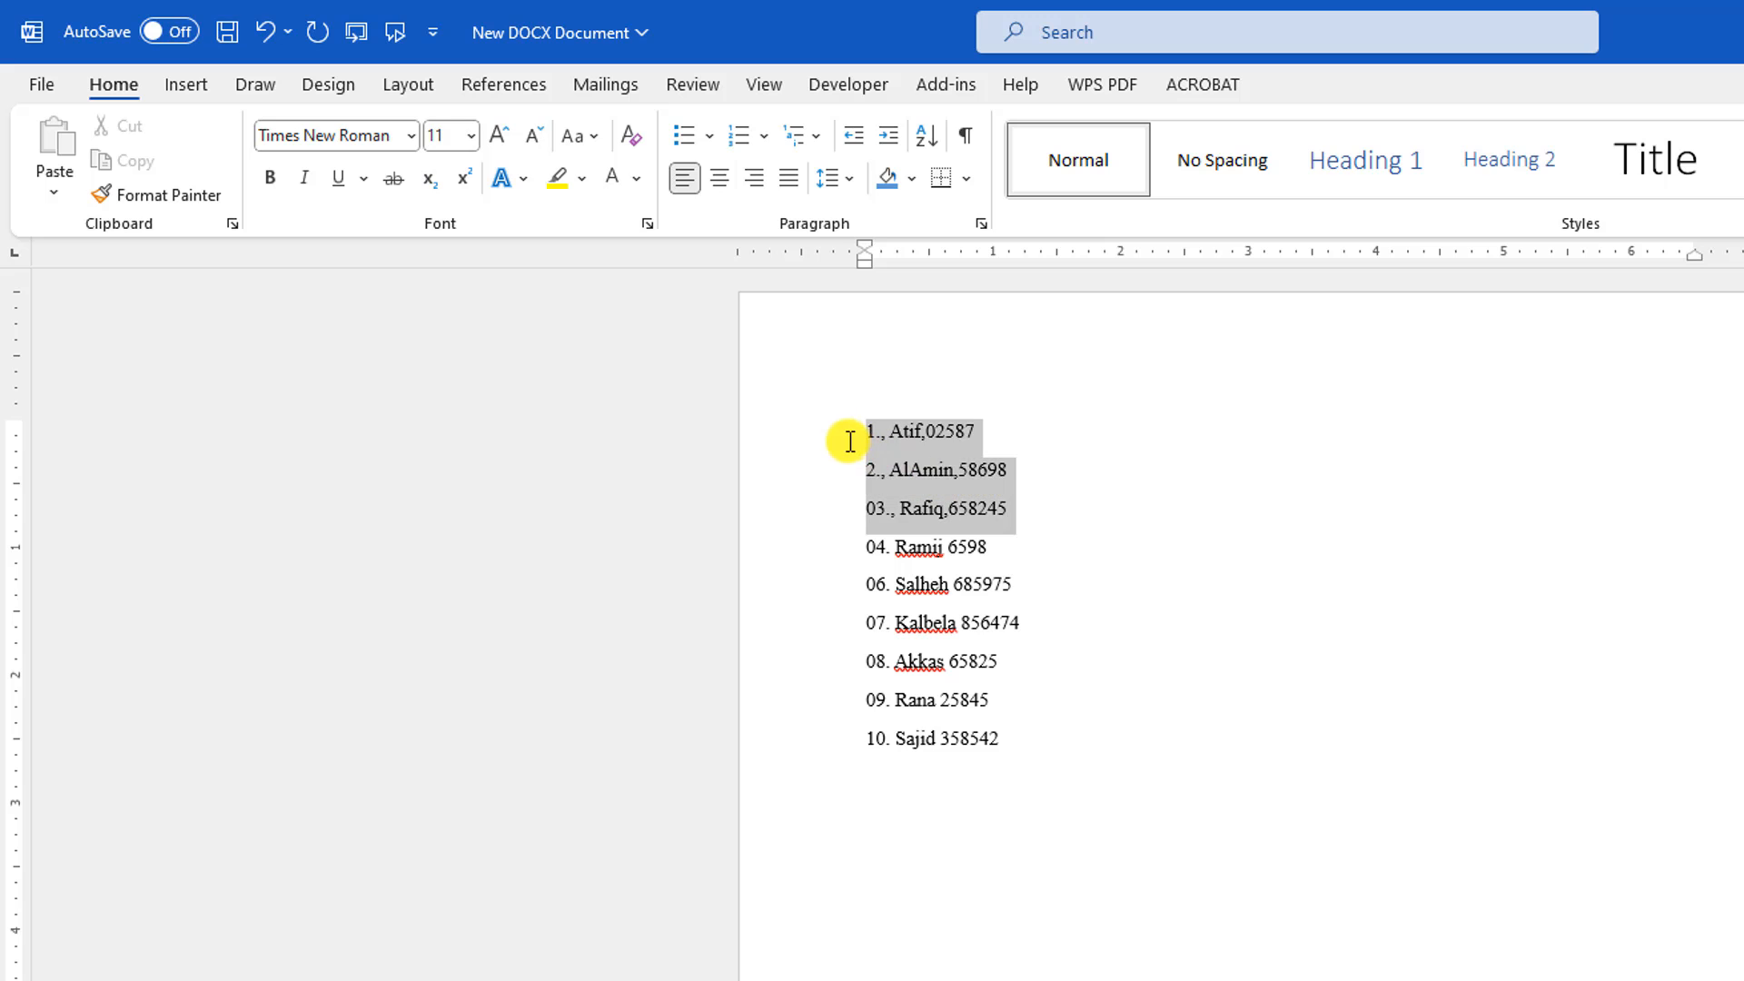
click(187, 85)
click(244, 186)
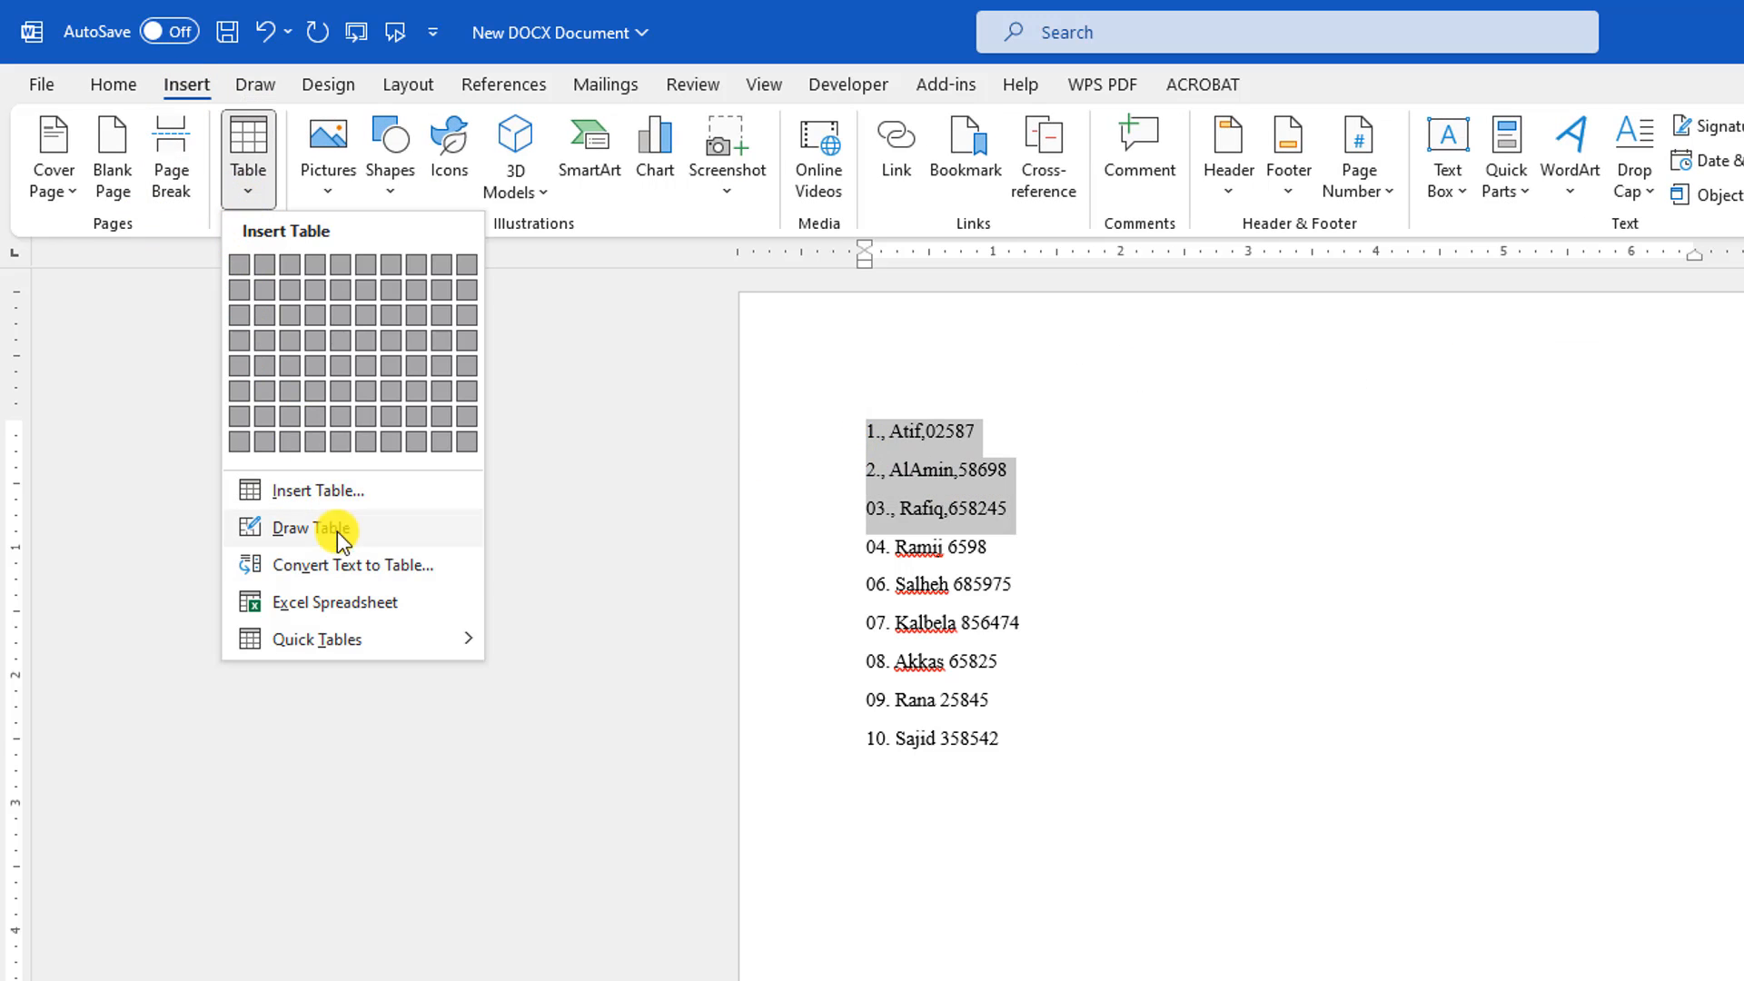
click(348, 578)
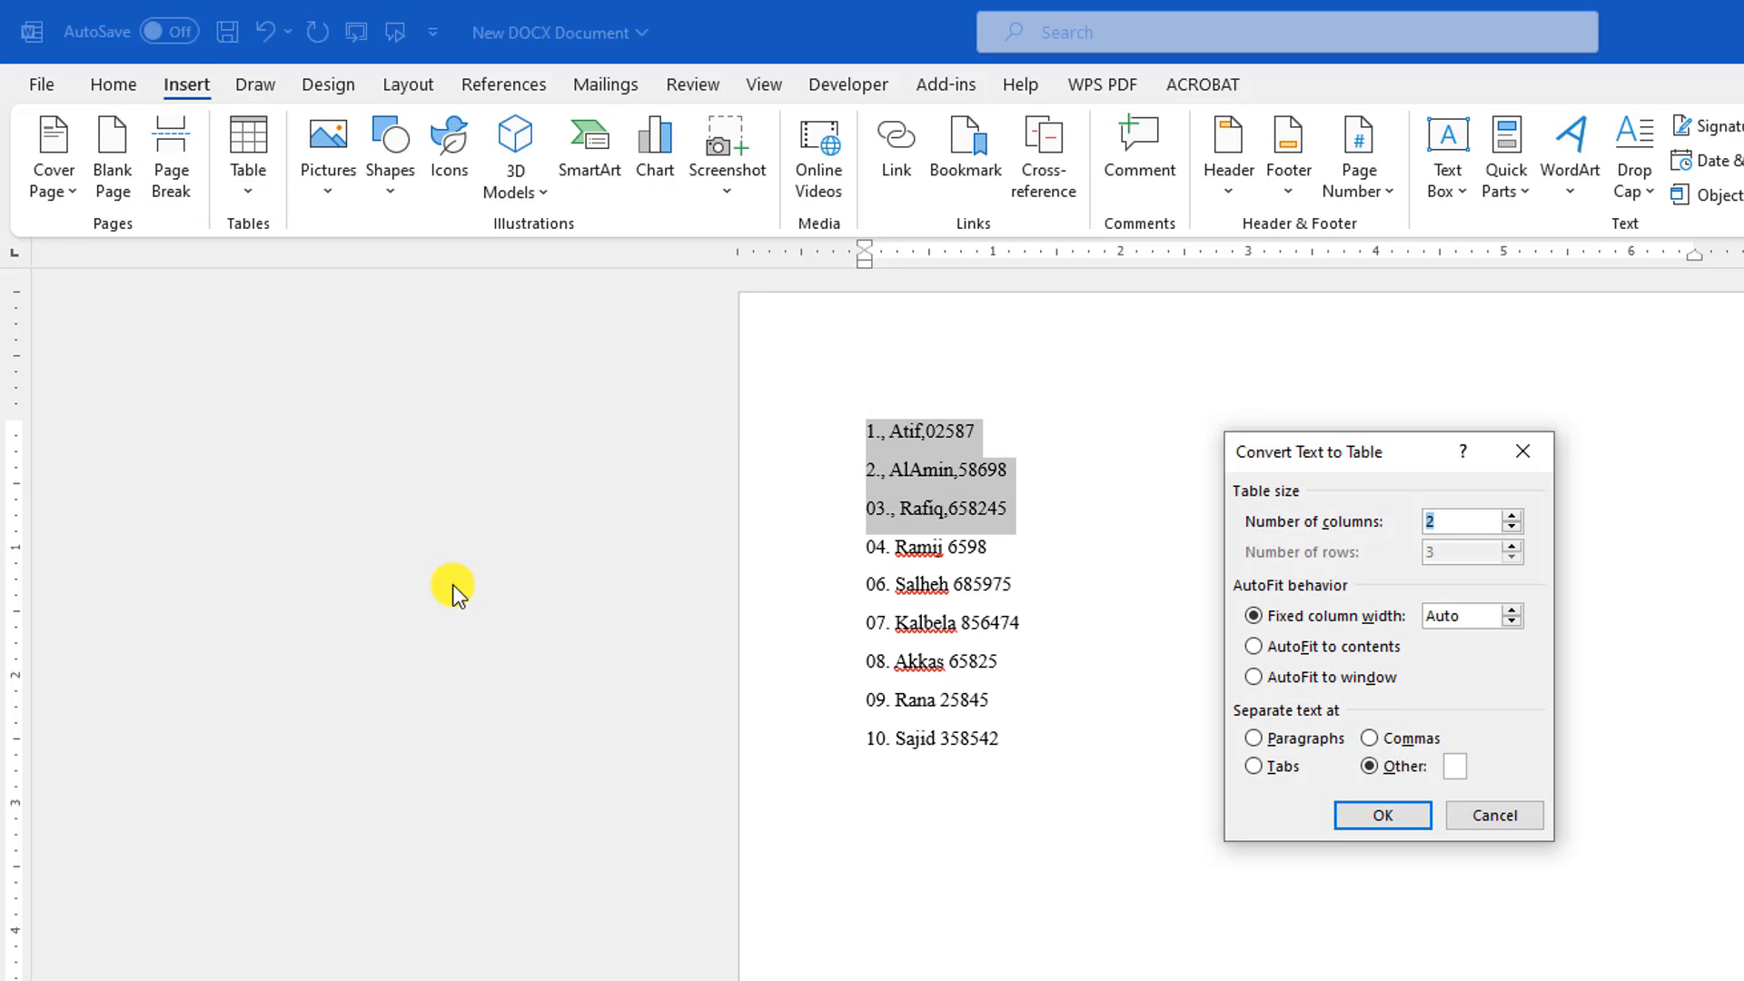
click(1372, 738)
click(1384, 818)
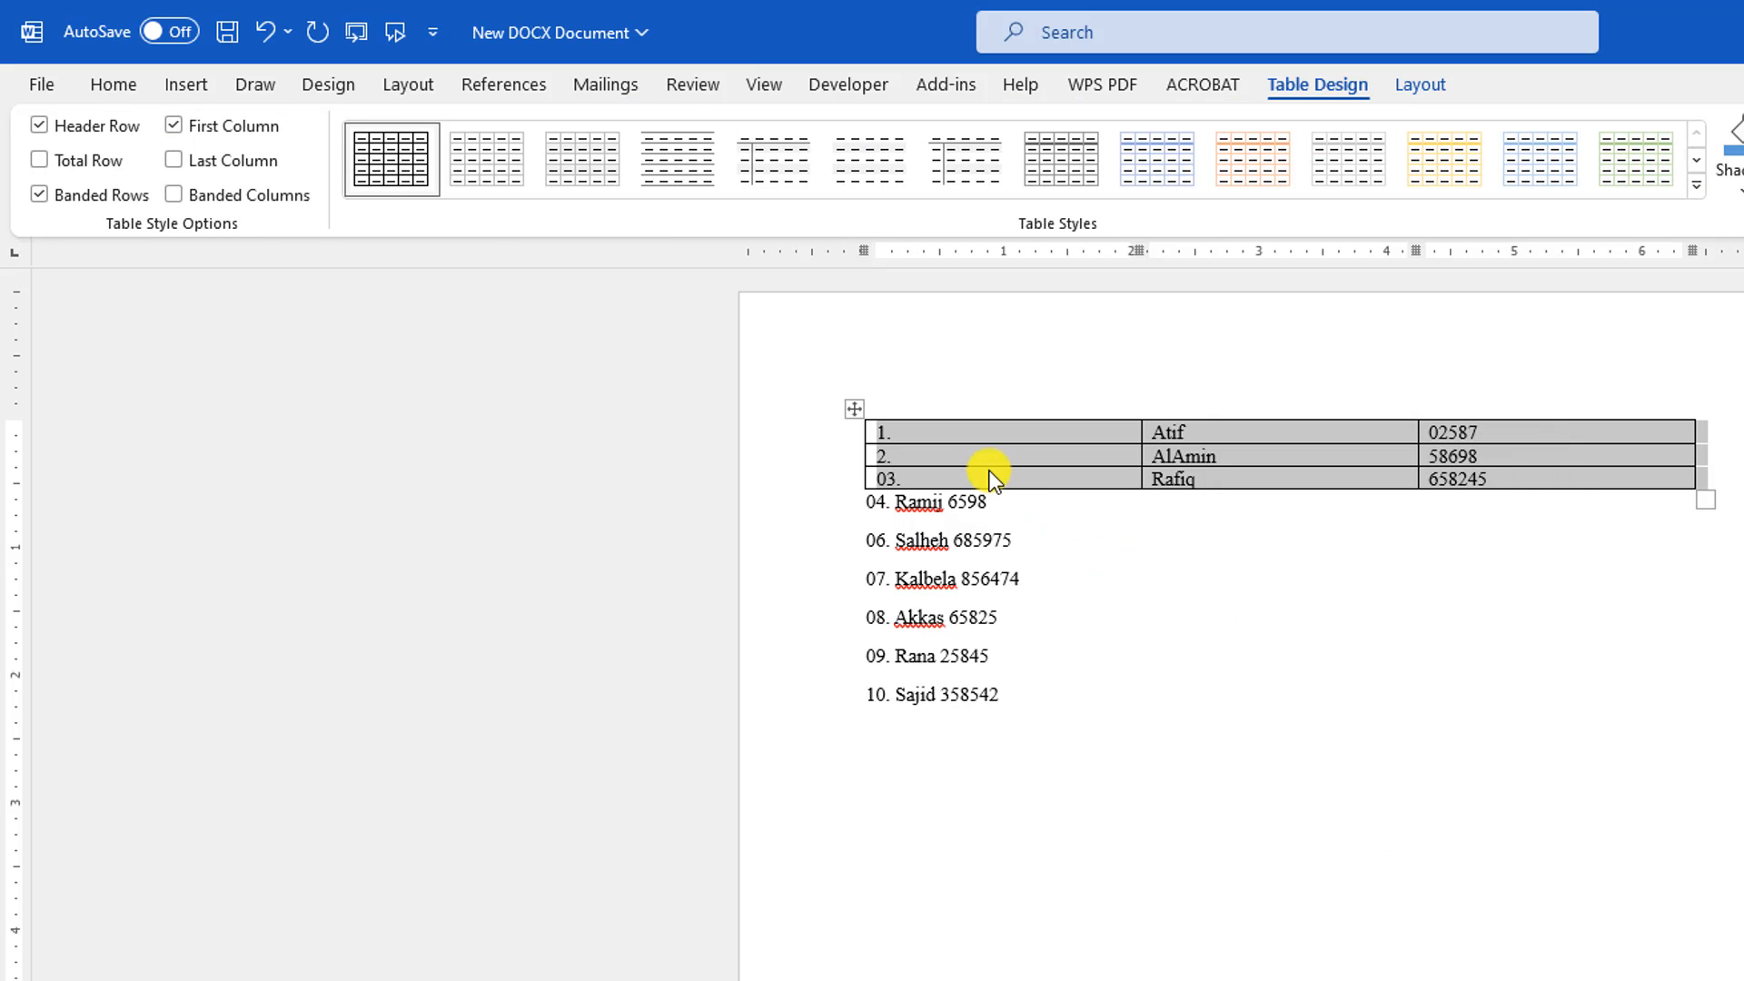
click(1302, 582)
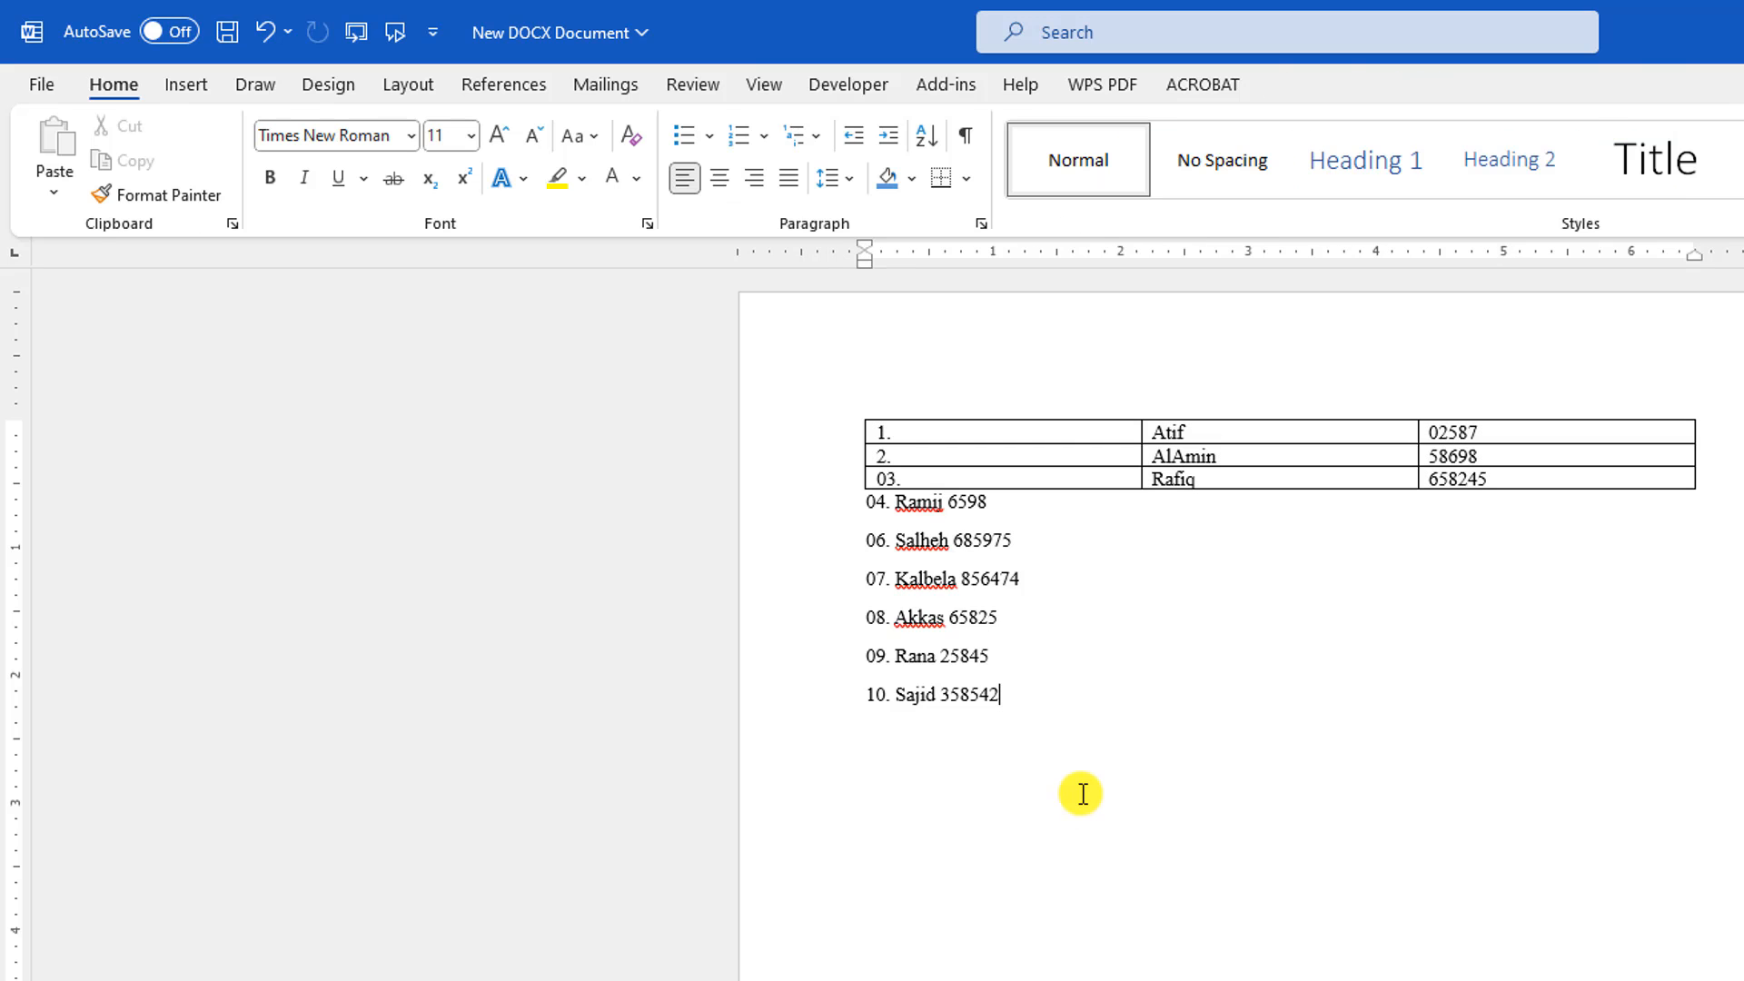
Clear the whole document and create a one-row, three-column table from a line of hyphens with plus signs marking the column borders.
key(ctrl+a)
key(Delete)
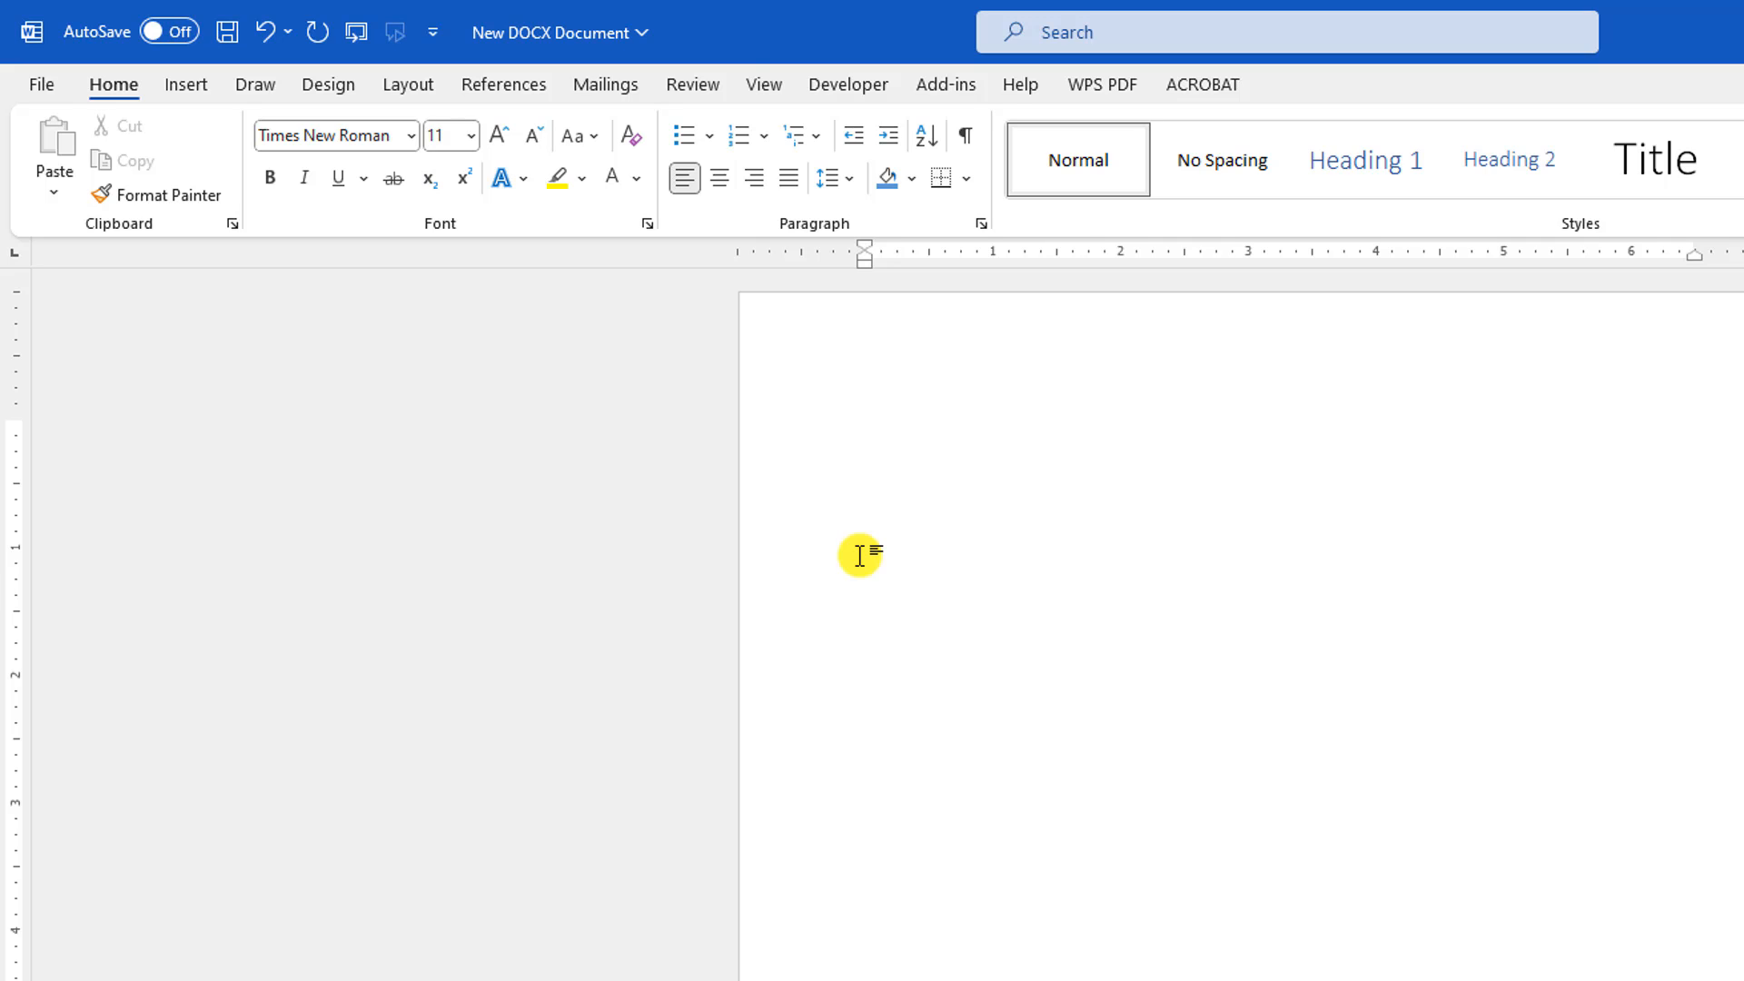
text(+--------------+--------------------------------------------------)
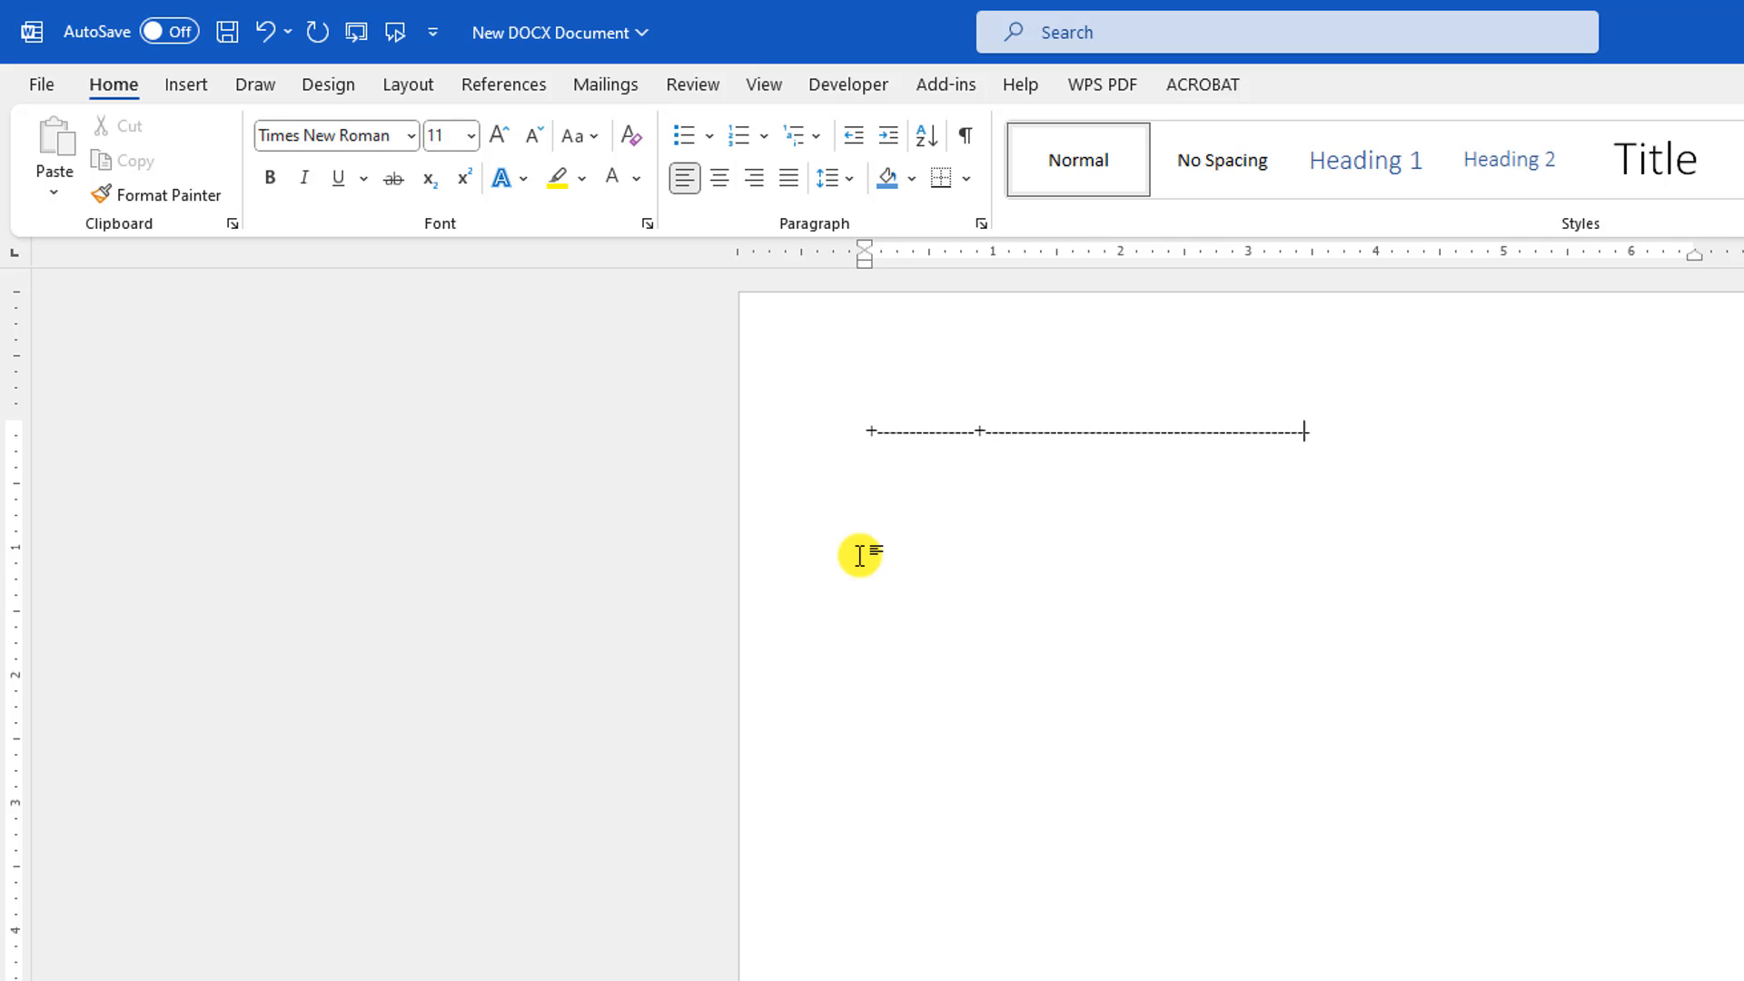
text(+-----------------------------+)
key(Return)
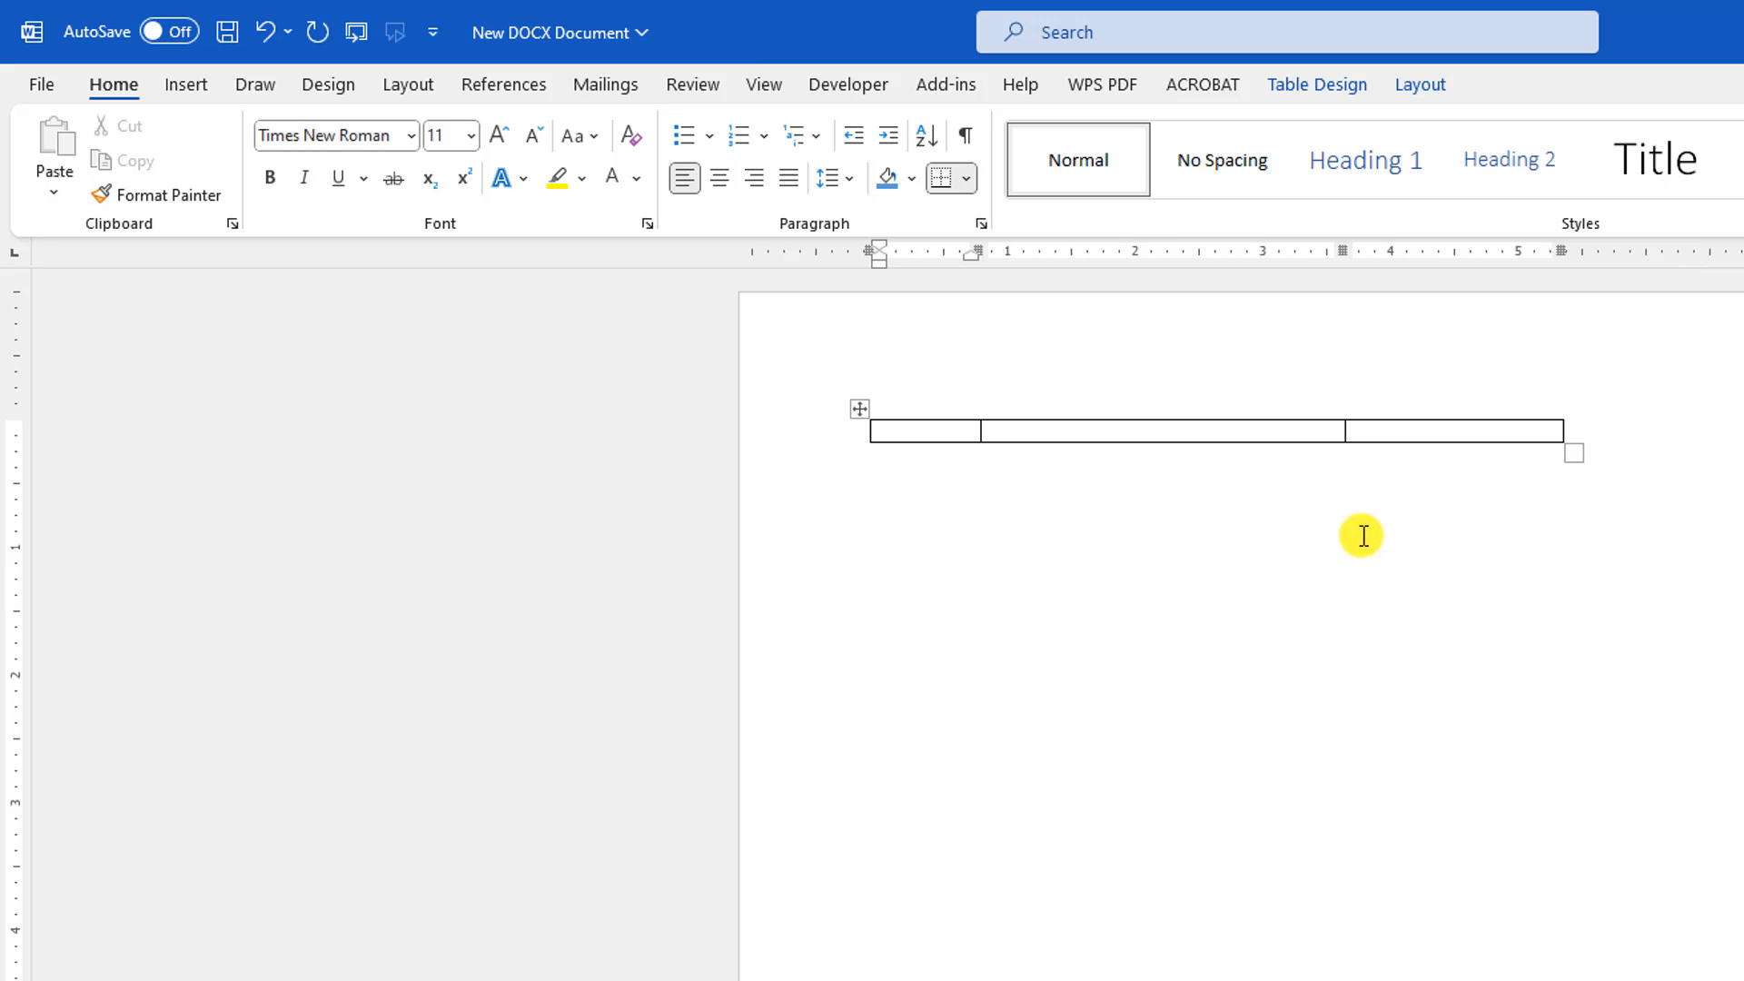
Add three more rows below the table's first row, making four rows in total.
click(1574, 432)
key(Return)
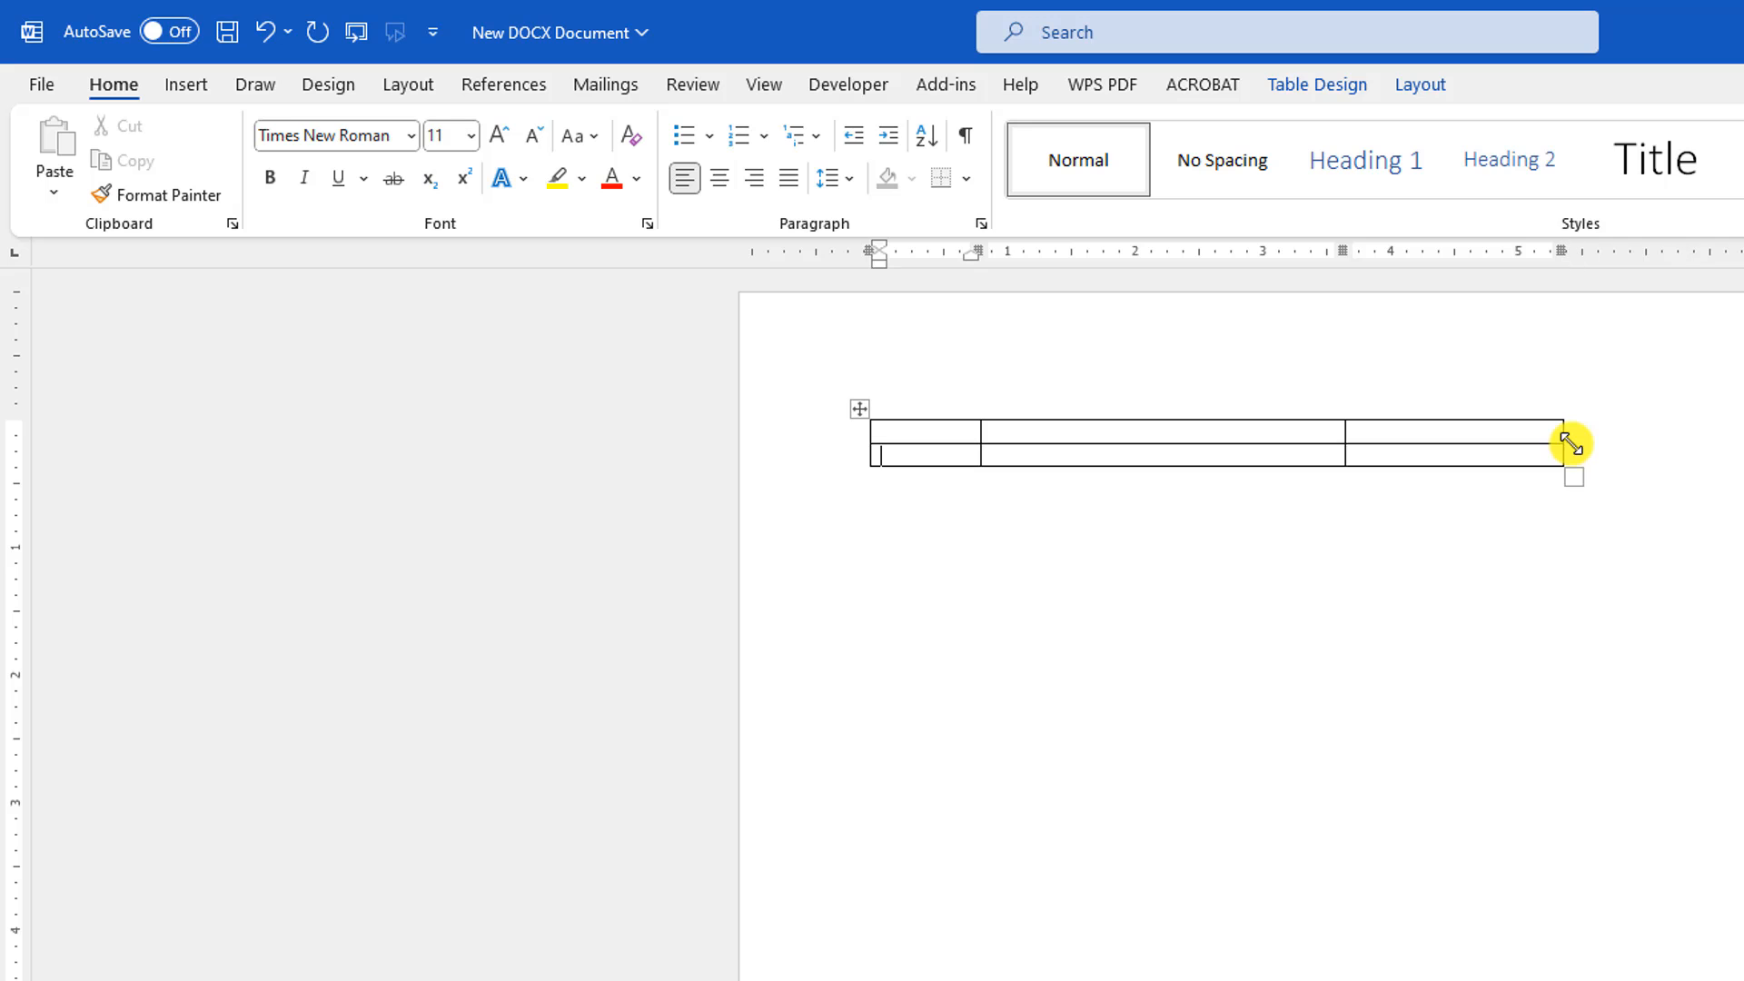
key(Return)
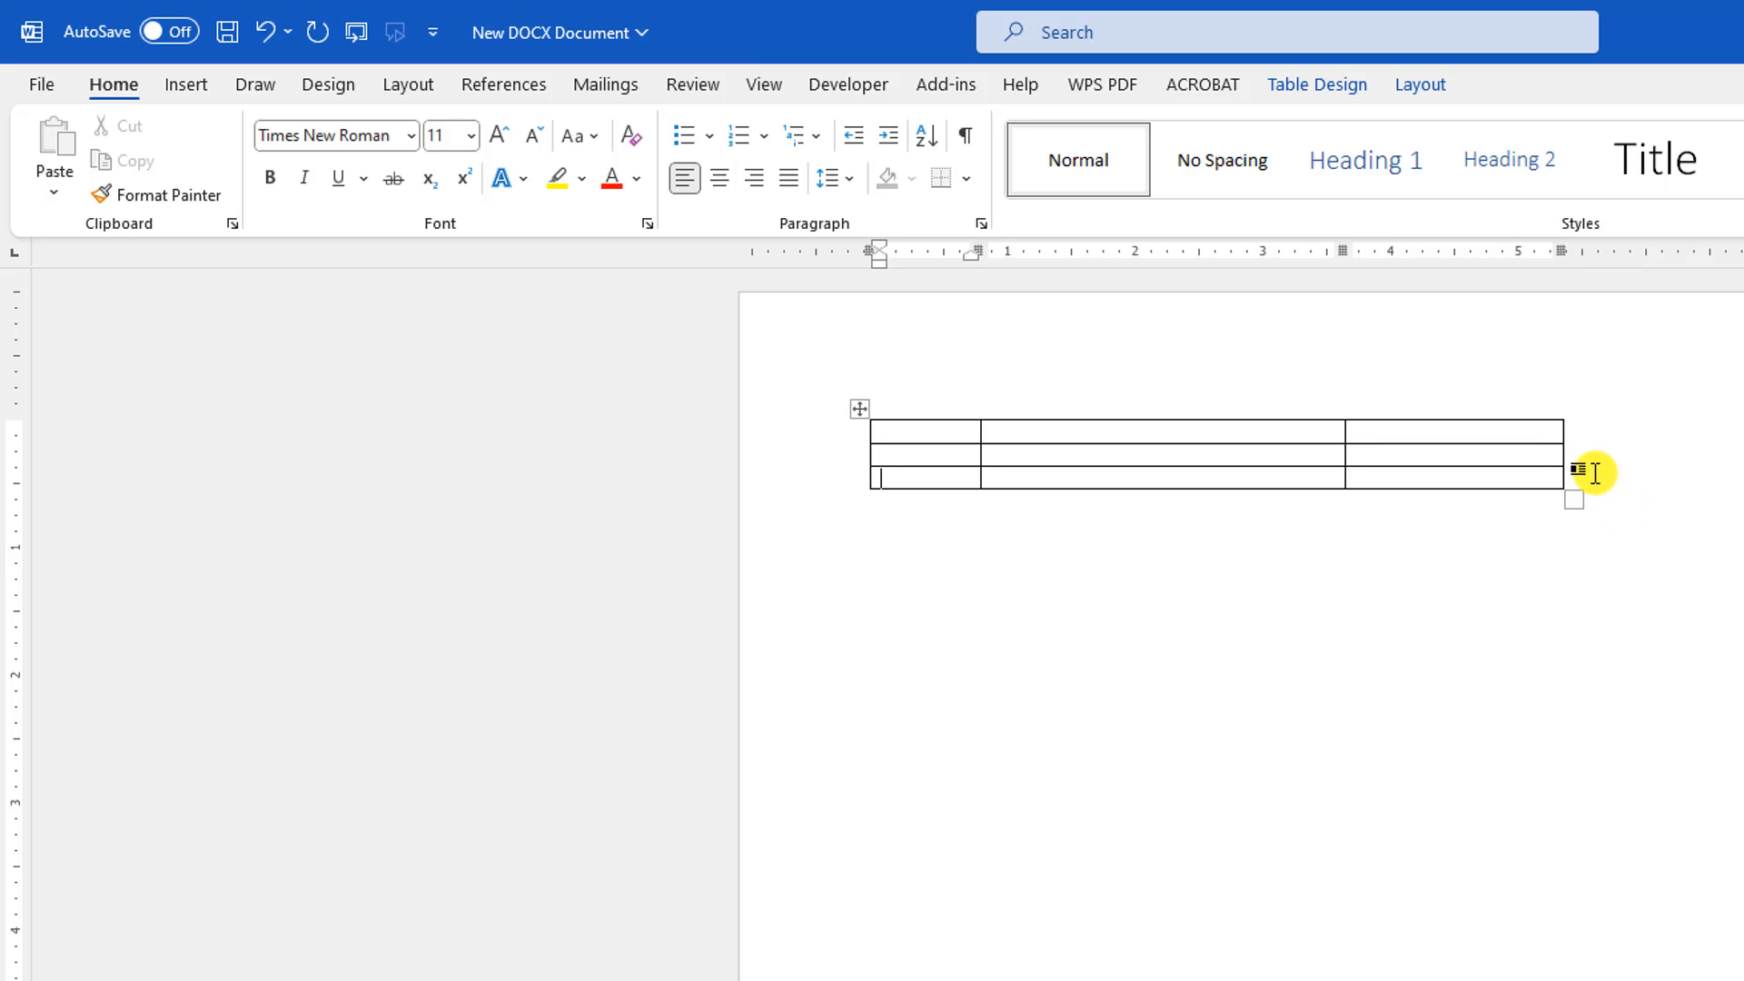
click(1584, 477)
key(Return)
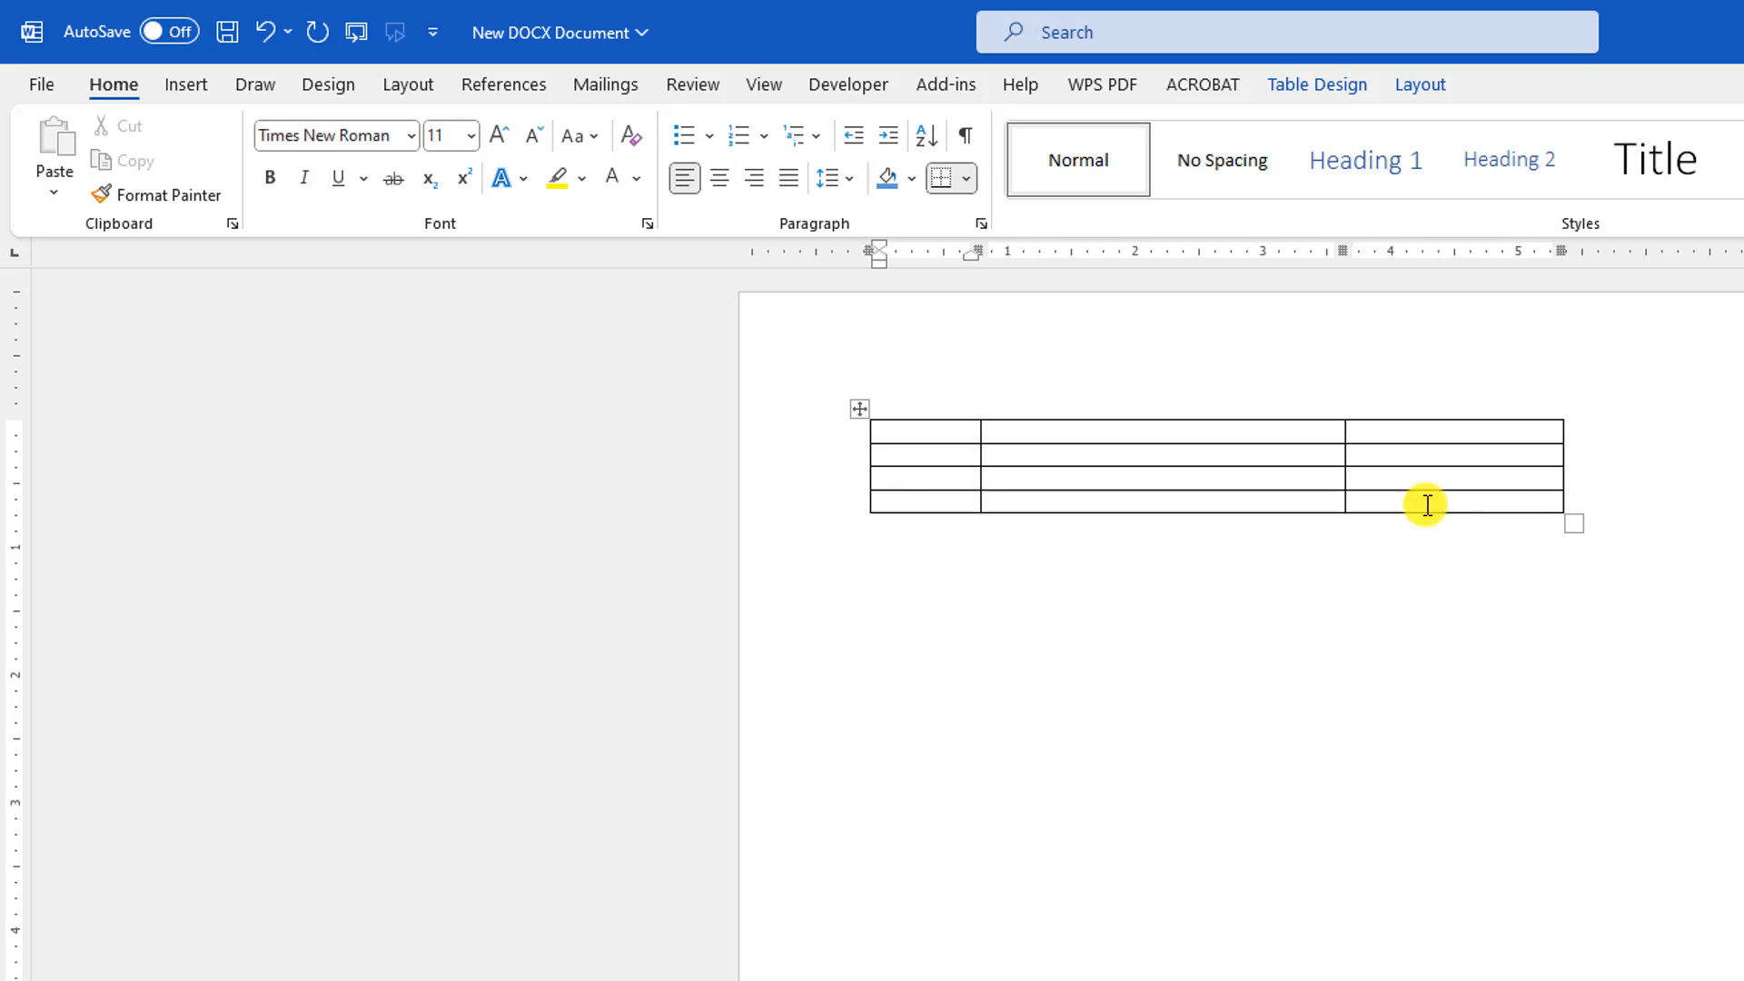
click(931, 577)
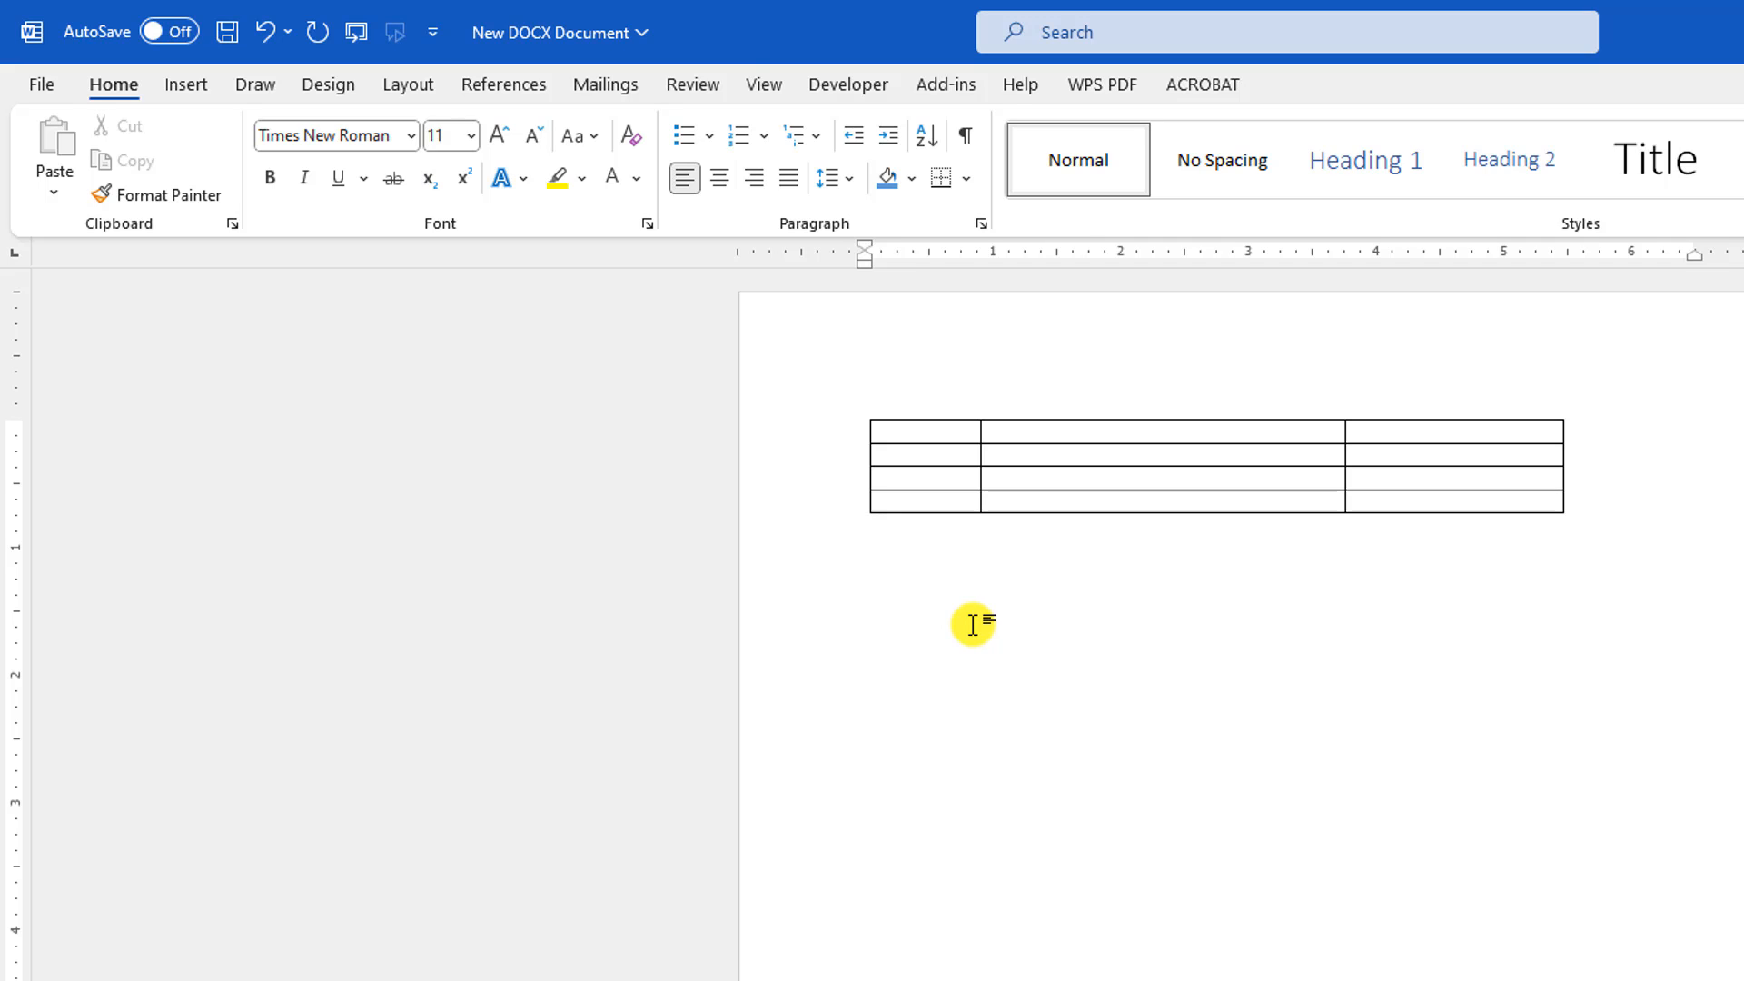
Generate the default random sample paragraphs on a new line below the table with =rand().
key(Return)
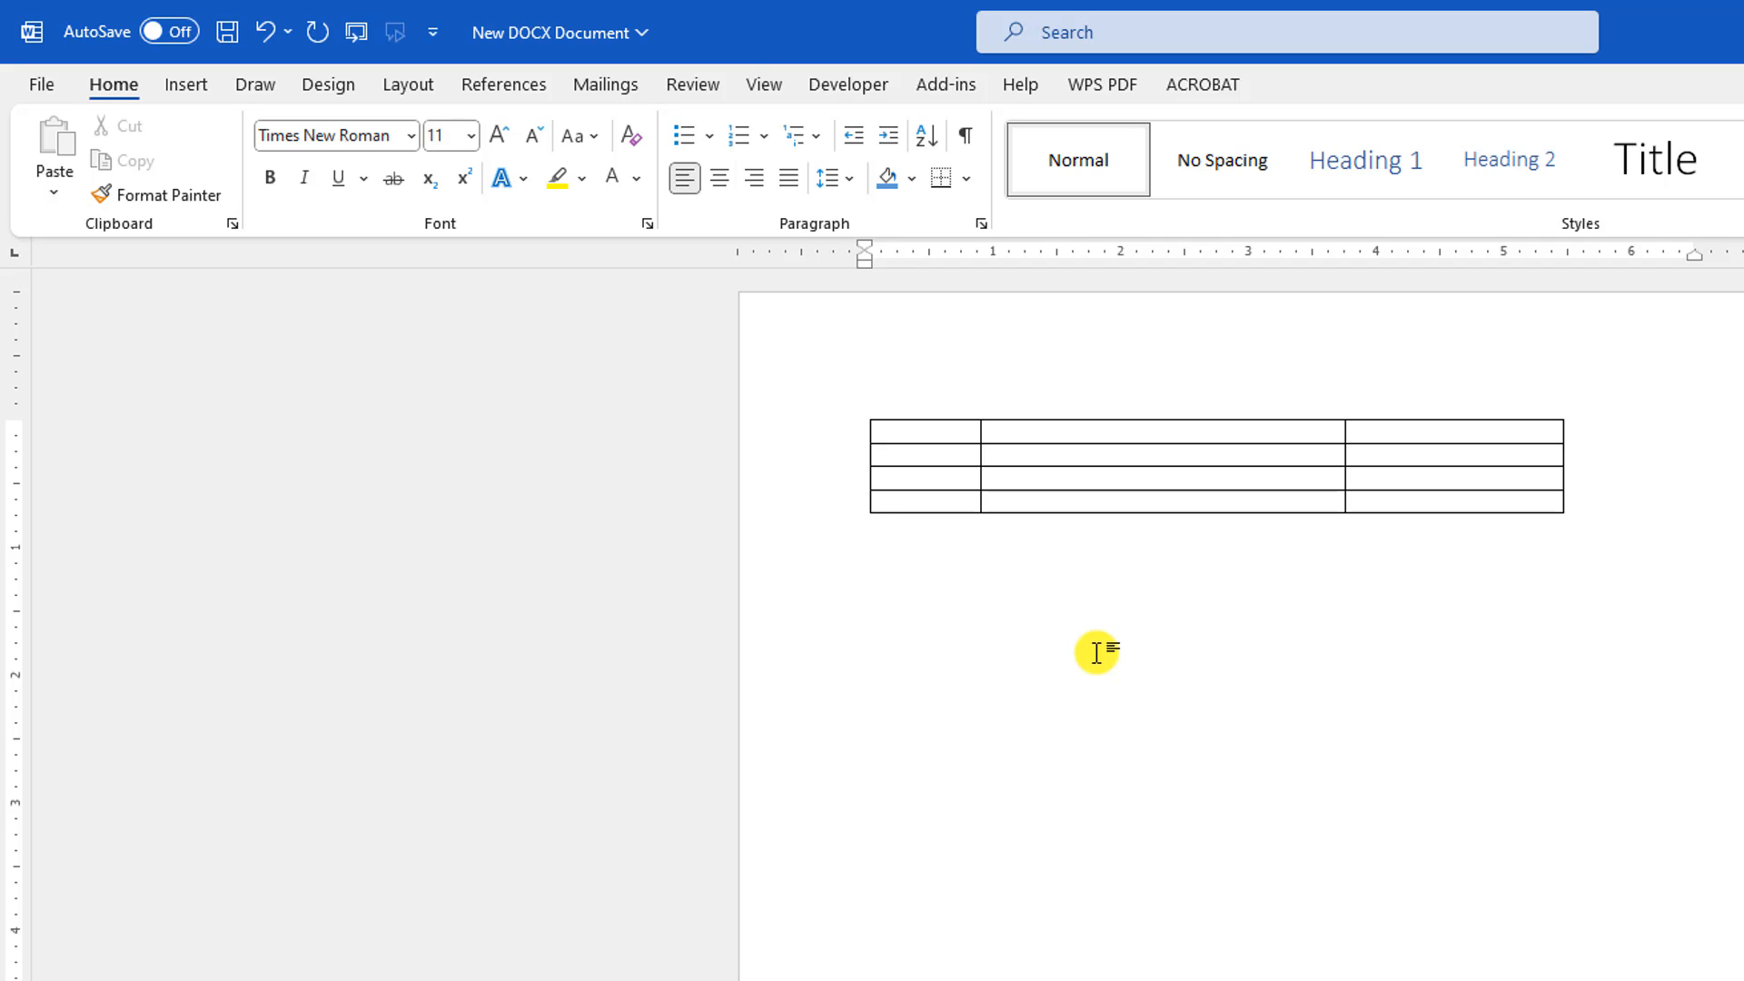
text(=rand())
key(Return)
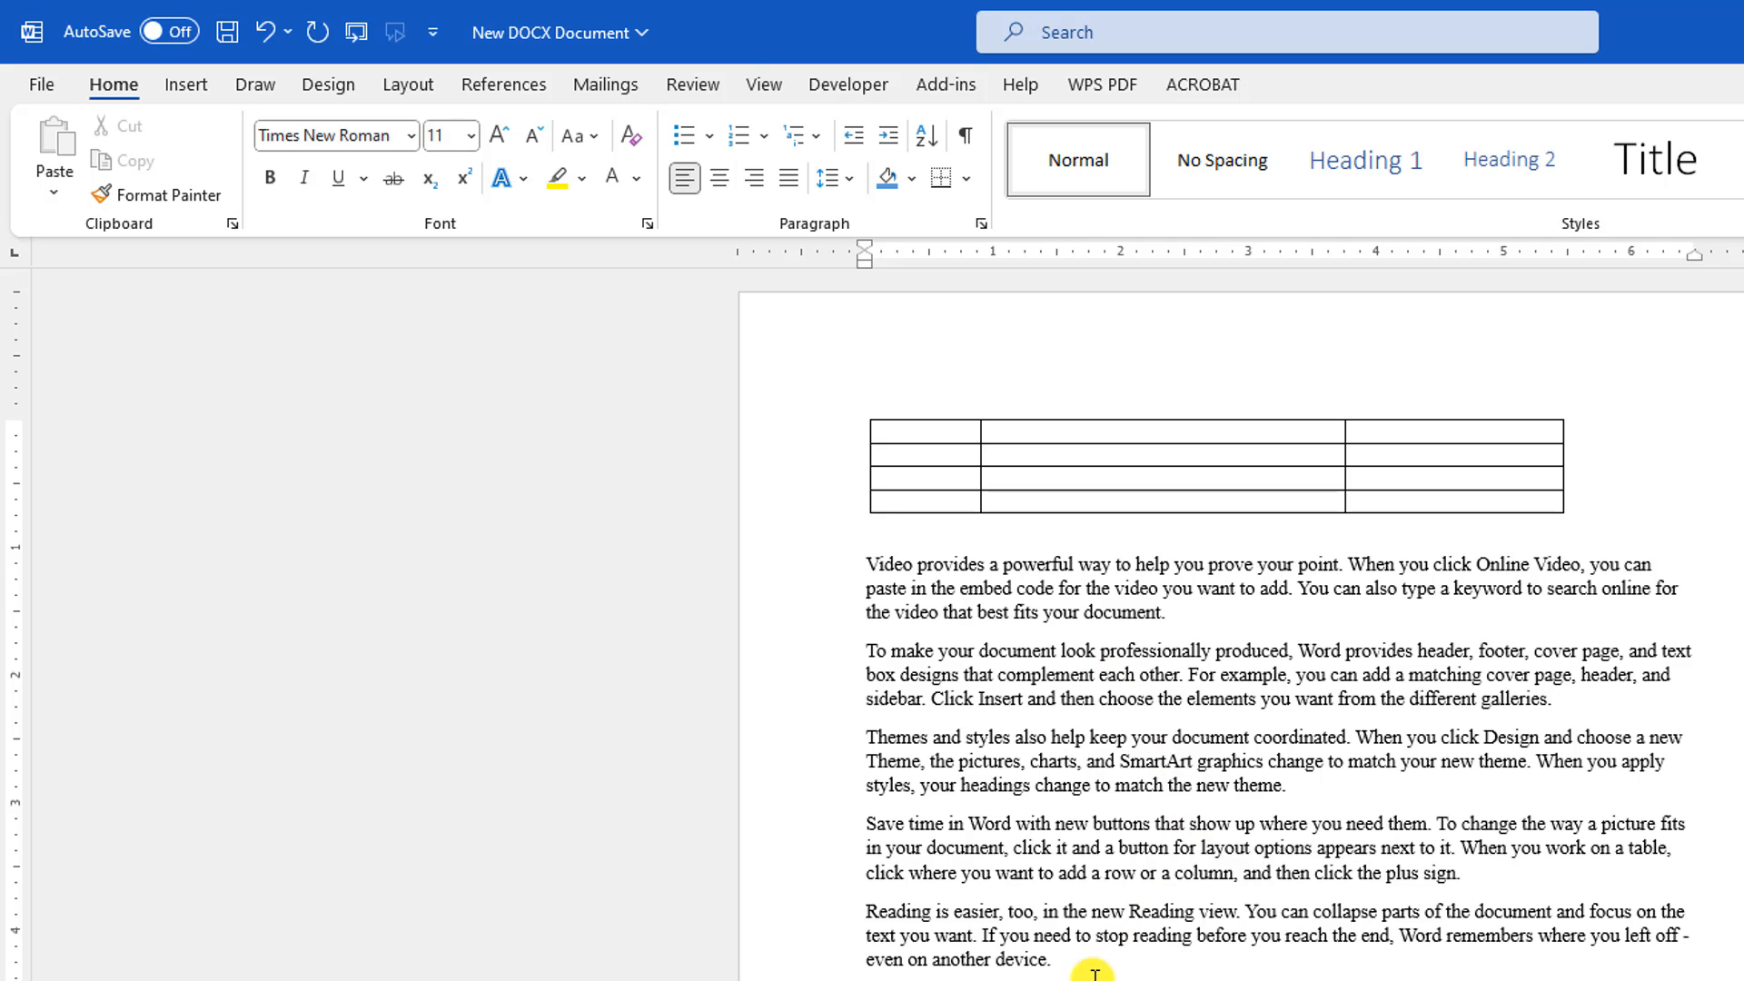
Replace the sample text below the table with two paragraphs of two sentences each, using =rand(2,2).
drag(1112, 971, 833, 569)
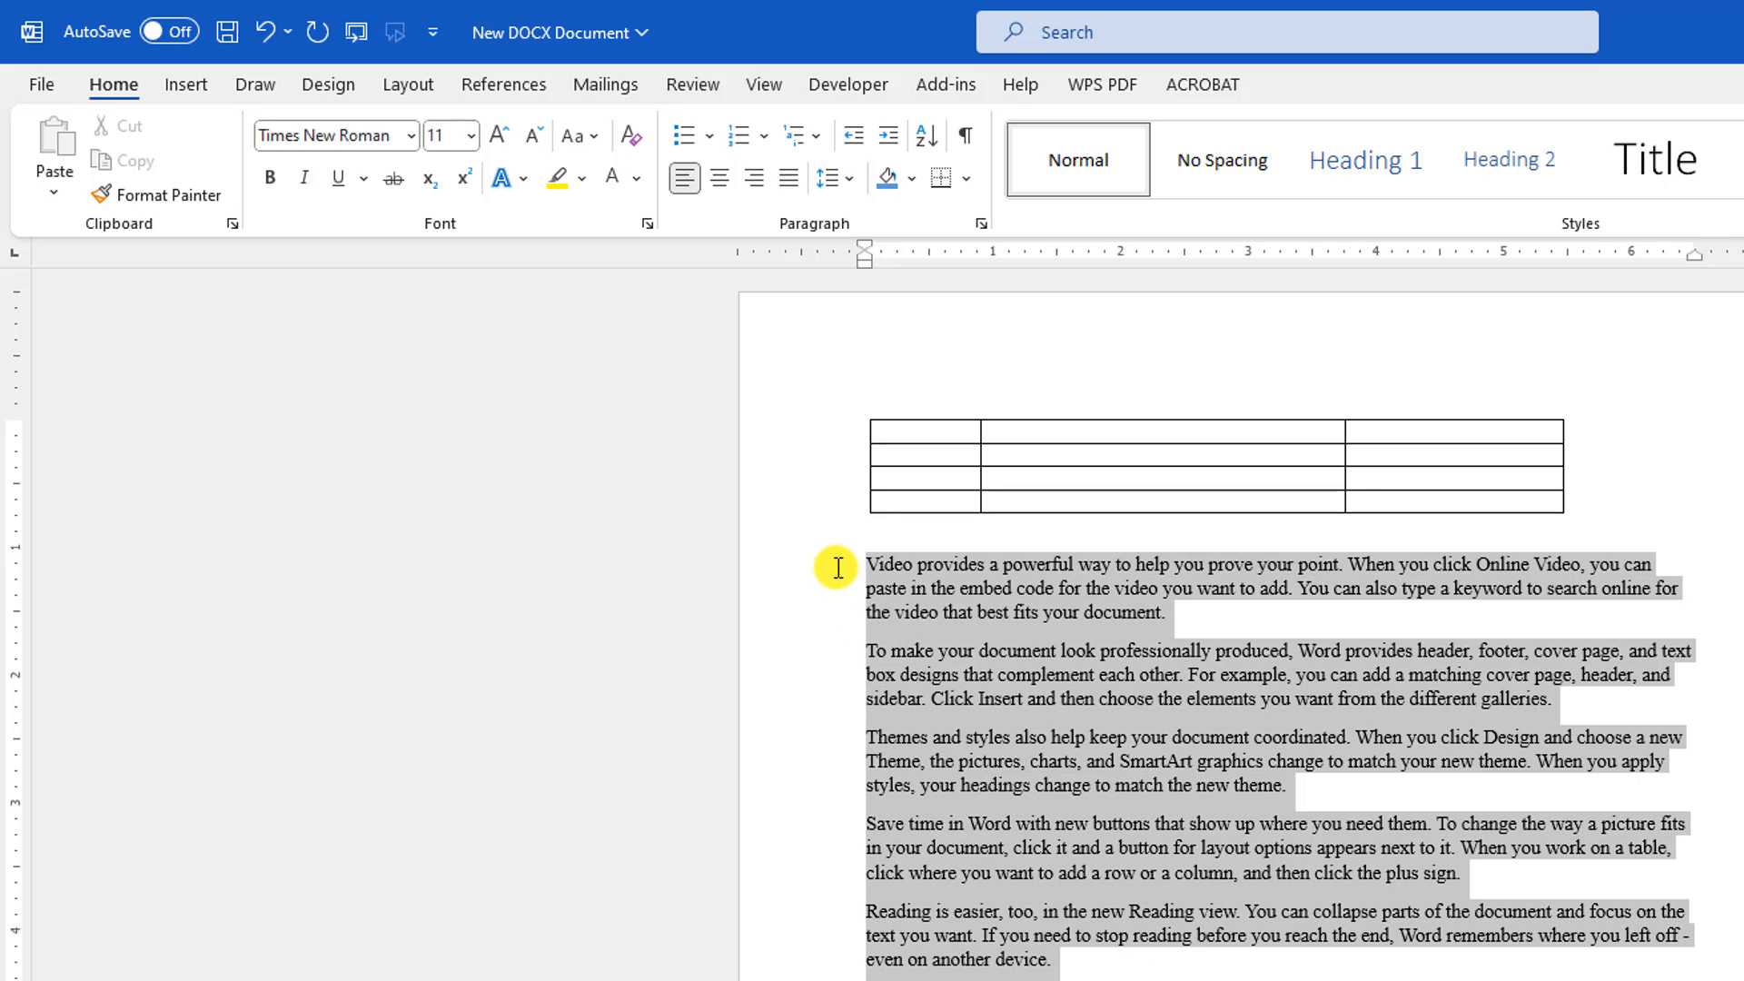
key(Delete)
text(=rand)
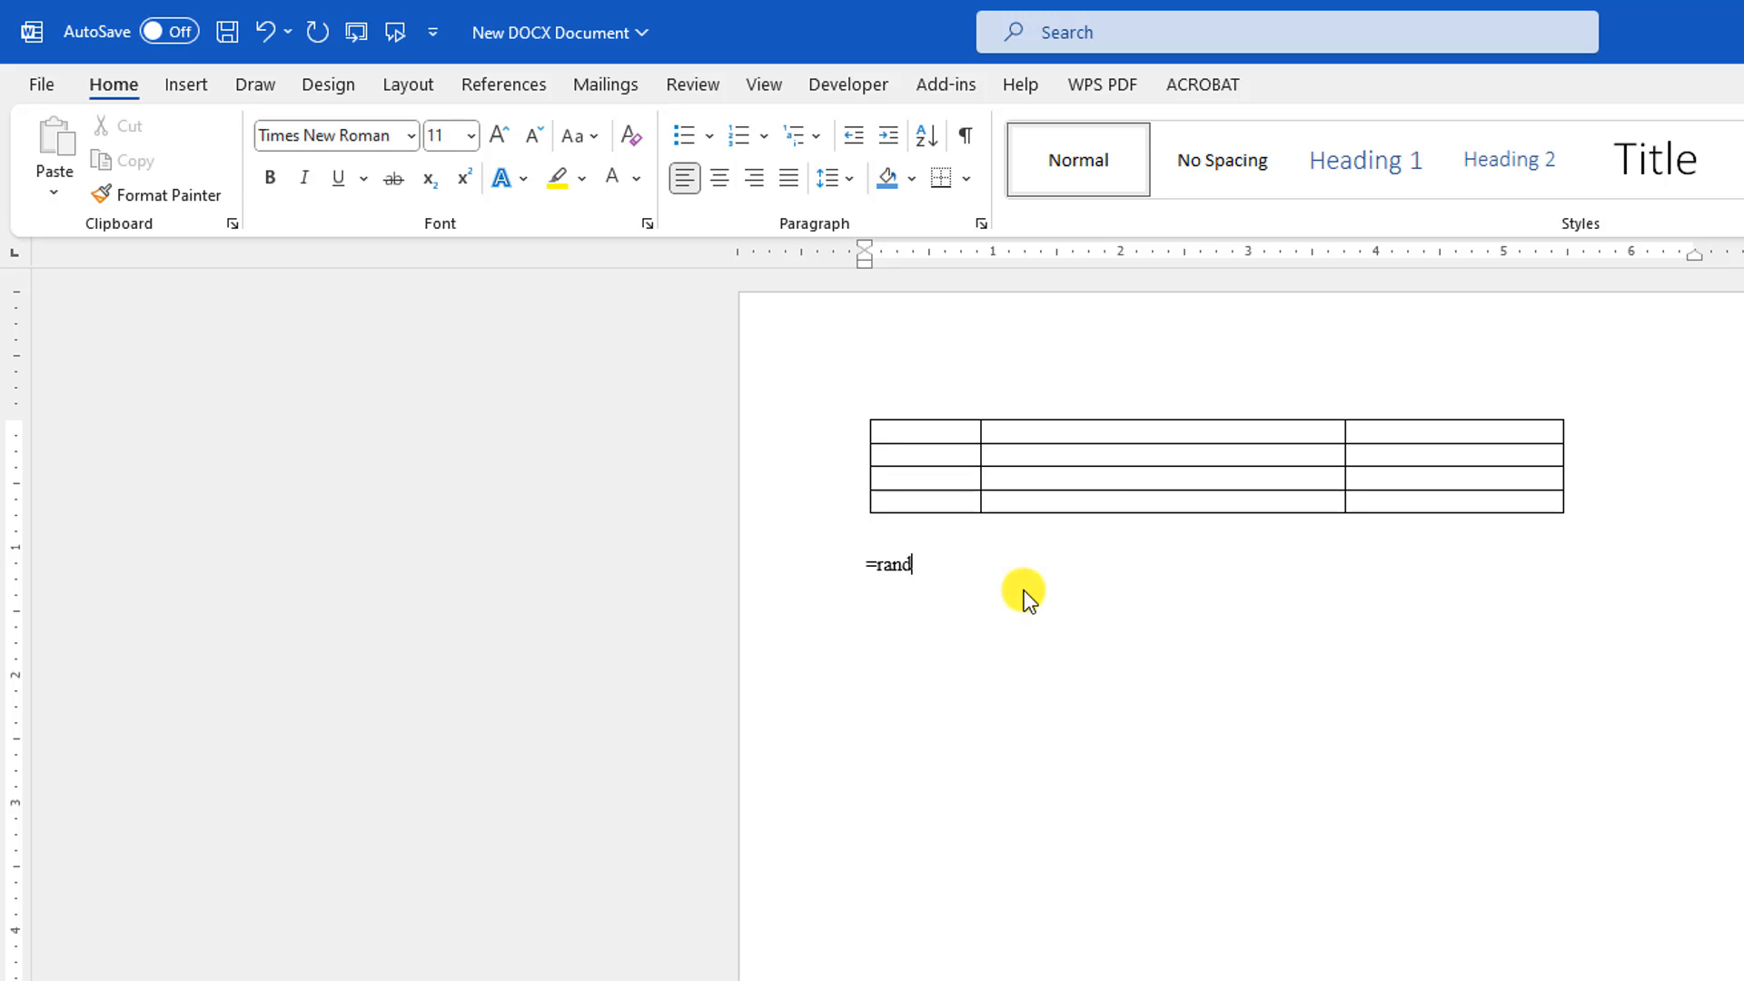
text((2,2))
key(Return)
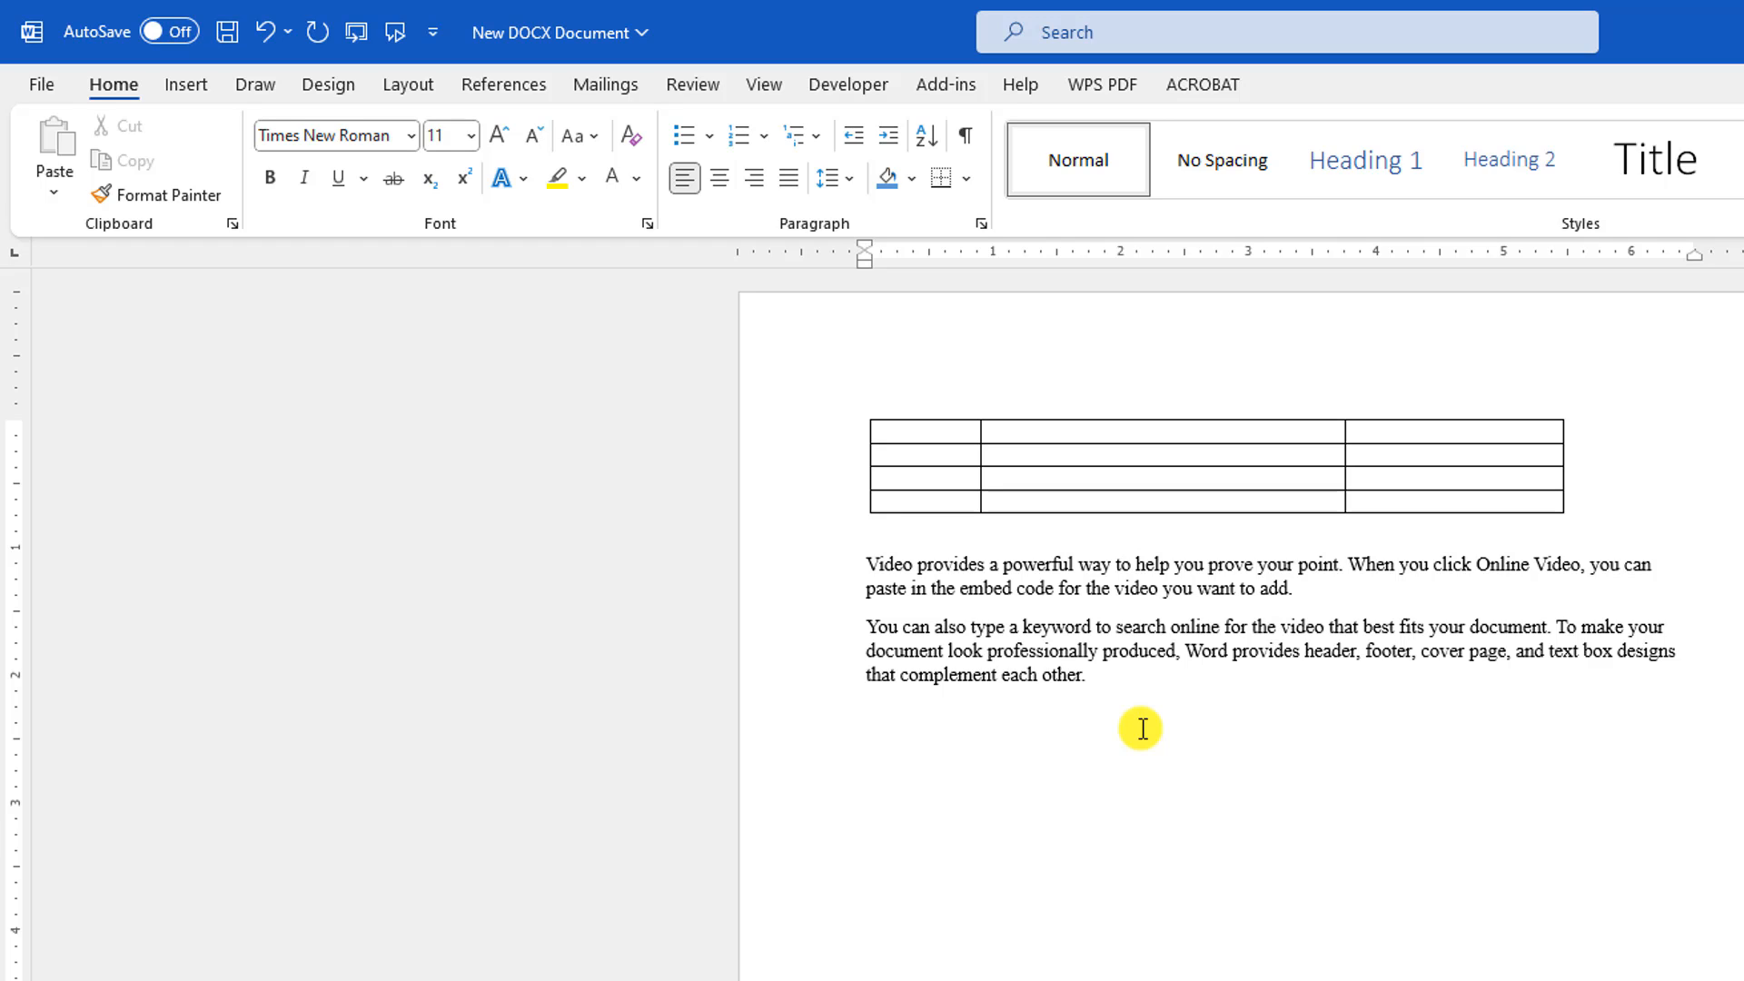
Delete the word "complement" from the second paragraph's last line and enter it again.
key(BackSpace)
key(BackSpace)
key(BackSpace)
key(BackSpace)
key(BackSpace)
key(BackSpace)
key(BackSpace)
key(BackSpace)
key(BackSpace)
key(BackSpace)
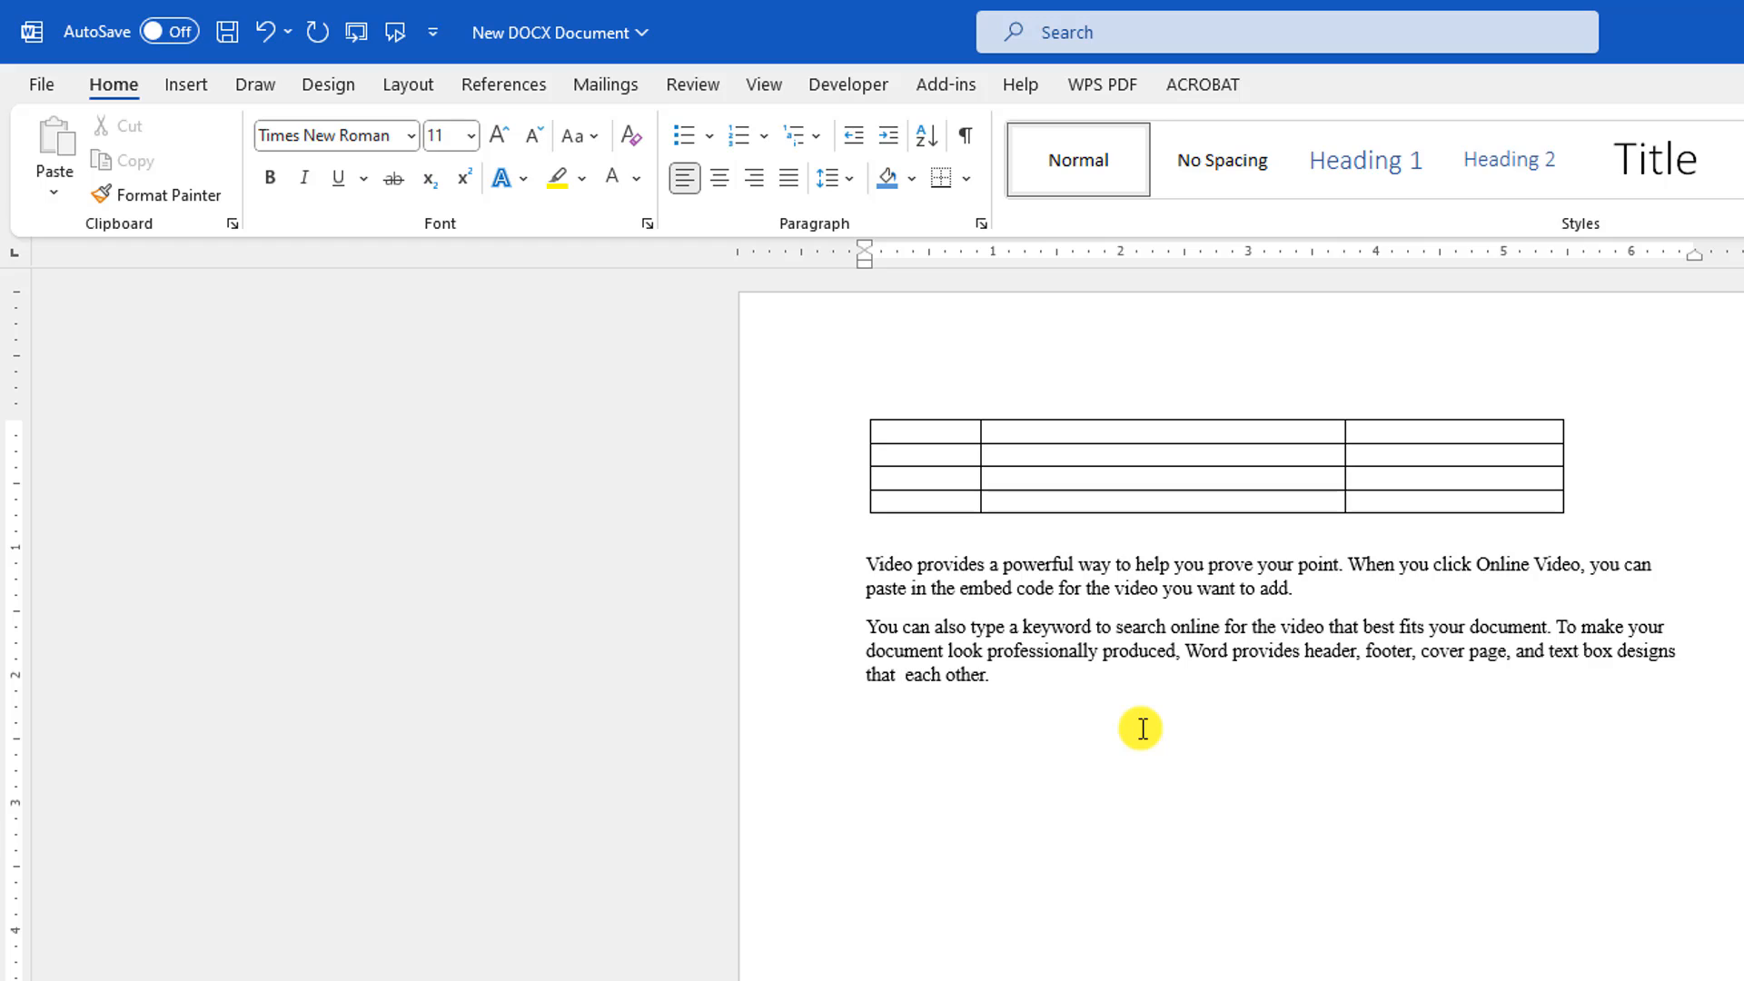
text(complement)
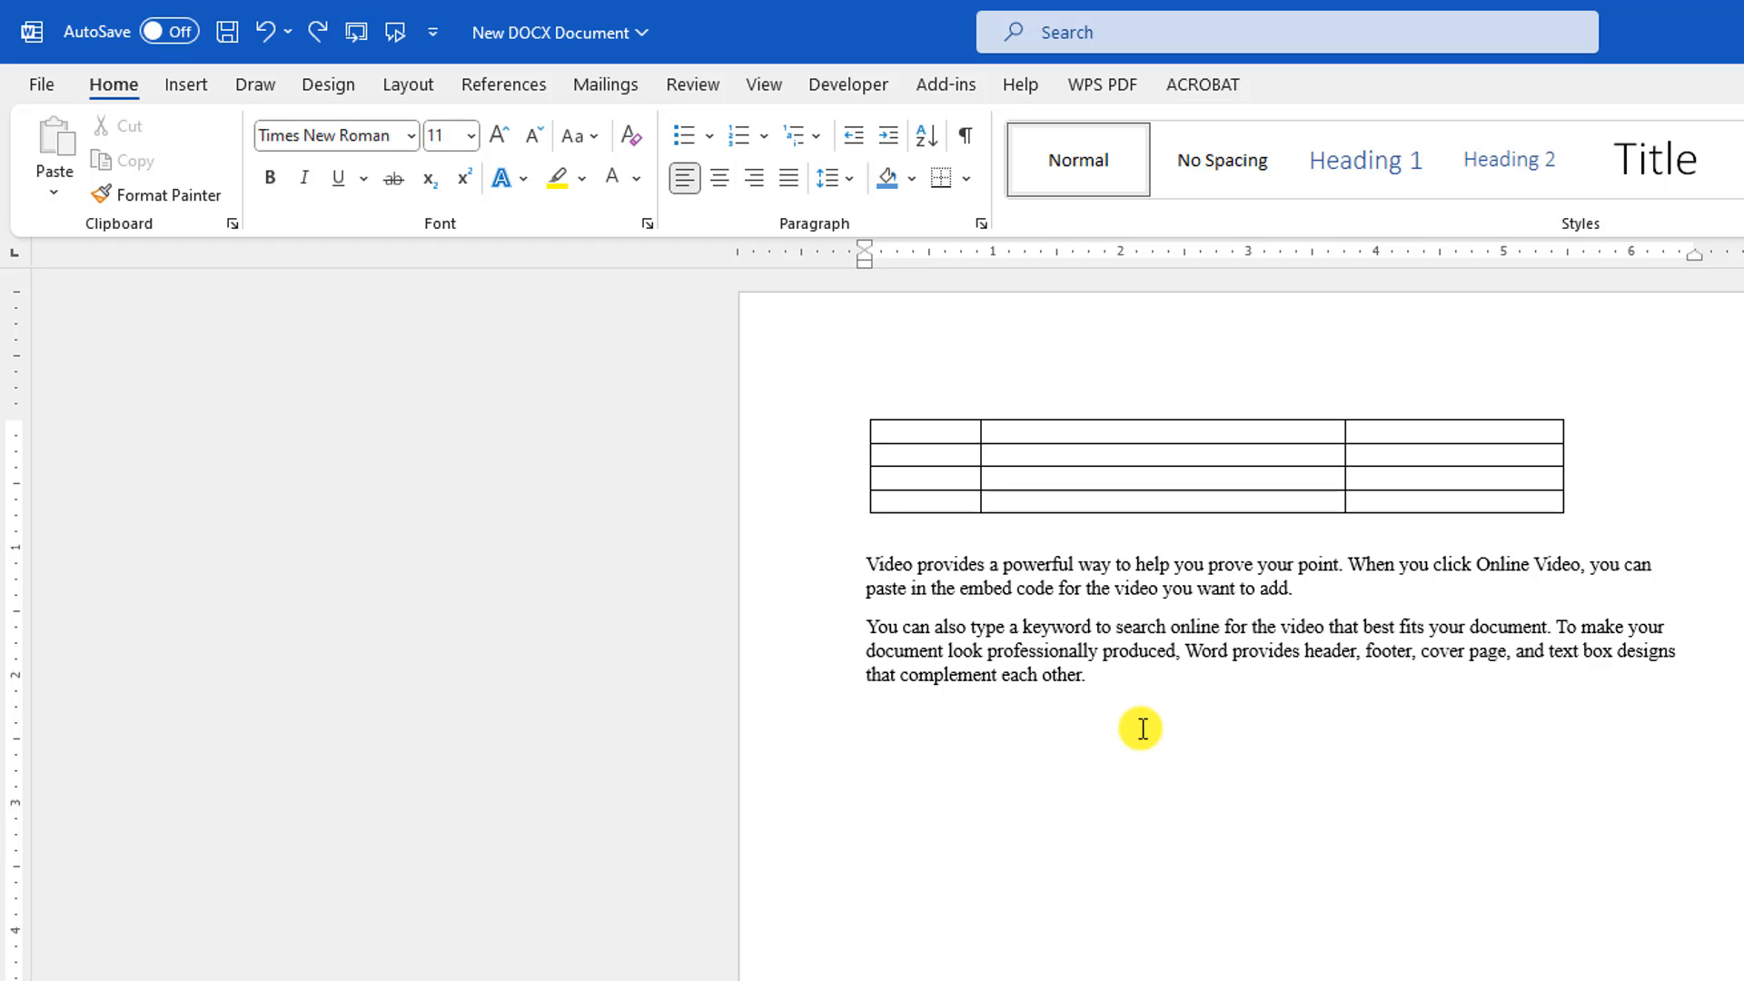
Delete the words "and text box designs that complement" before "each other" in the second paragraph, one whole word at a time.
key(ctrl+BackSpace)
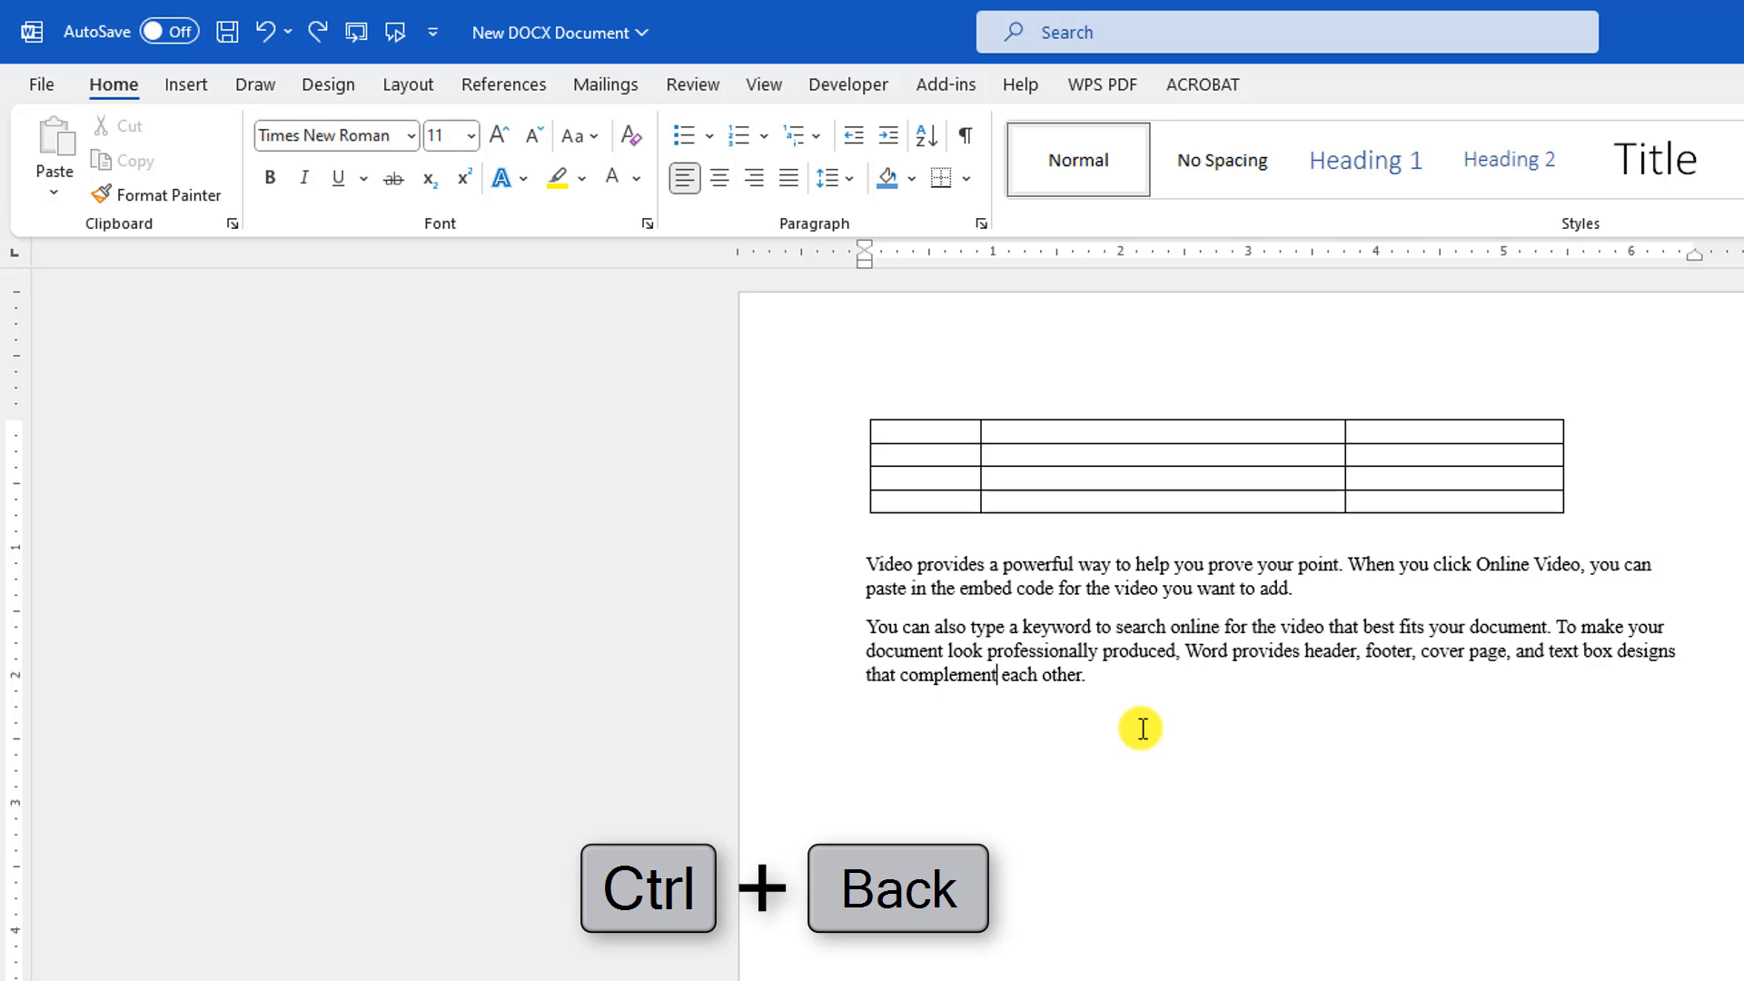
key(ctrl+BackSpace)
key(ctrl+BackSpace)
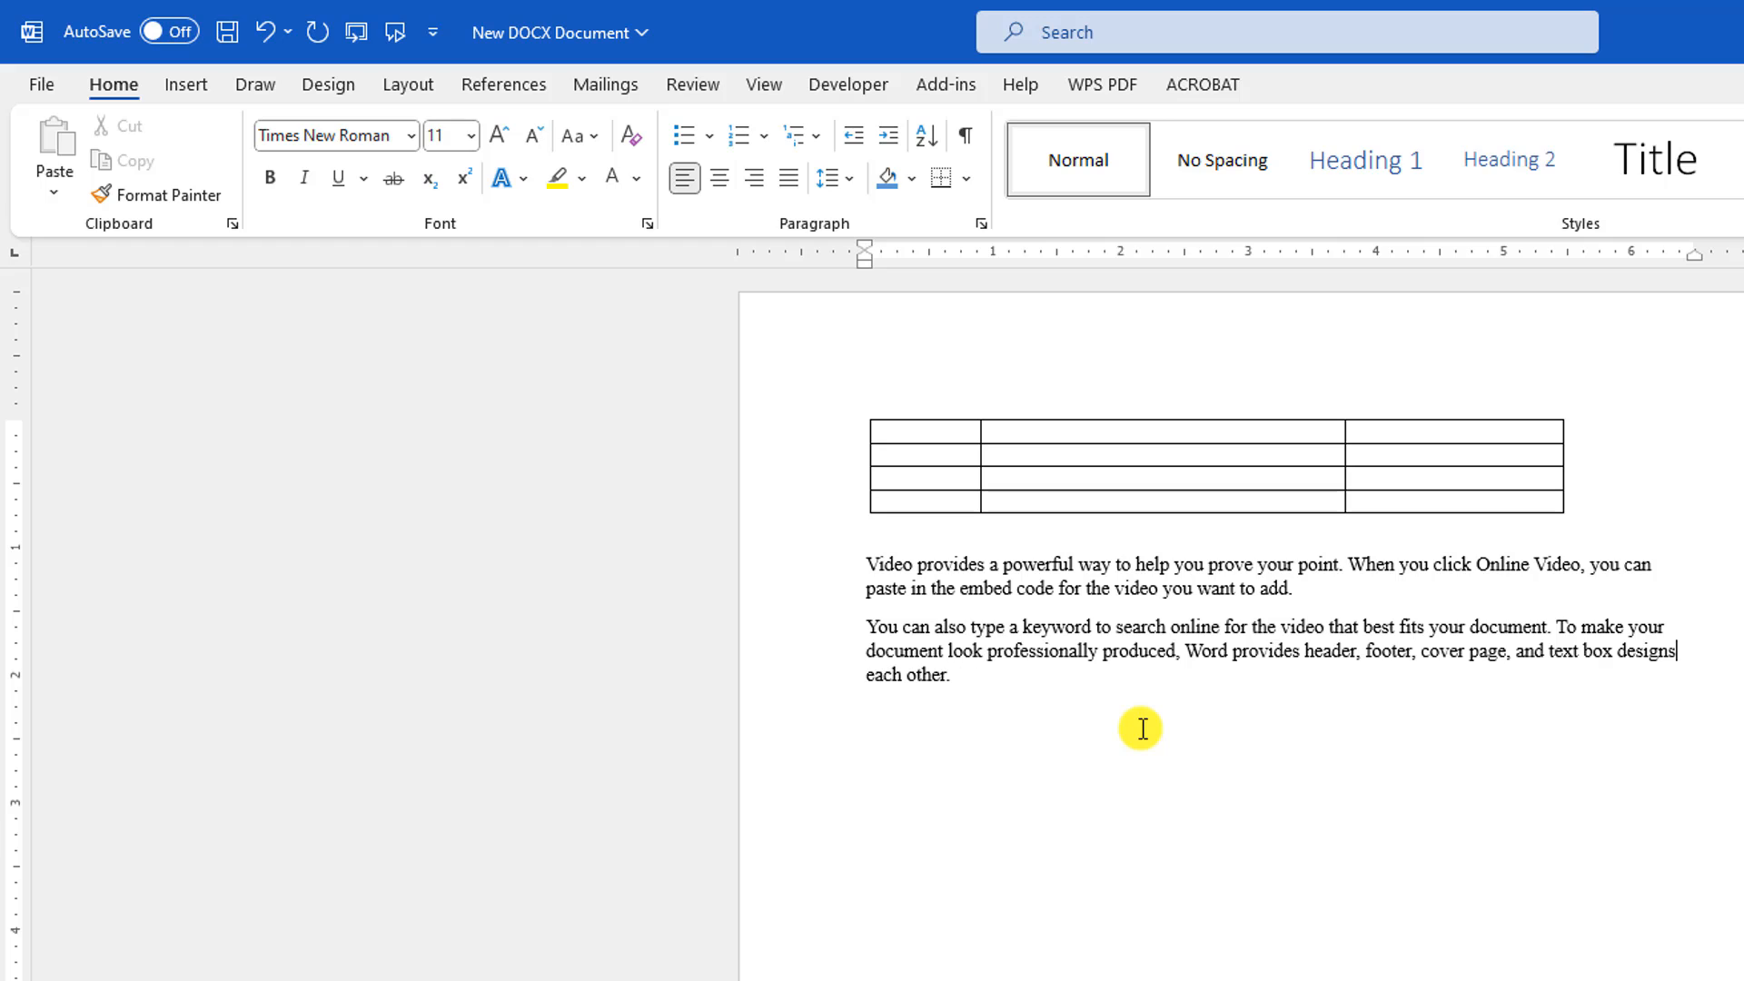
key(ctrl+BackSpace)
key(ctrl+BackSpace)
key(ctrl+BackSpace)
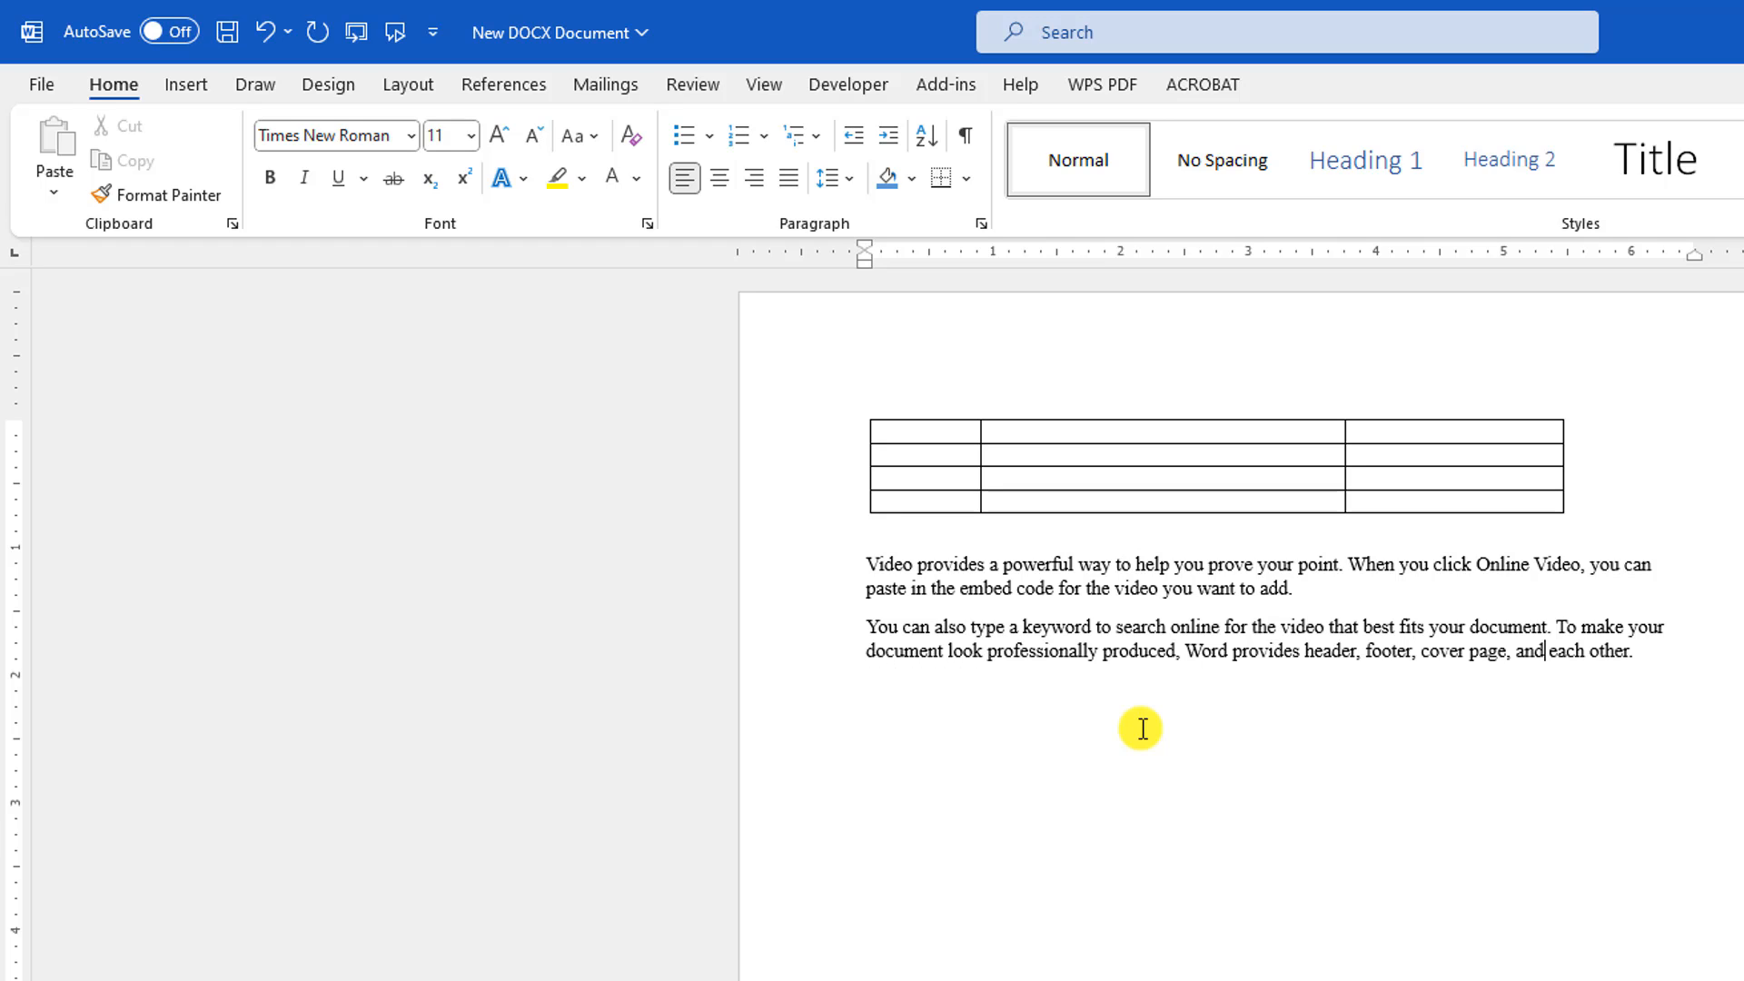
key(ctrl+BackSpace)
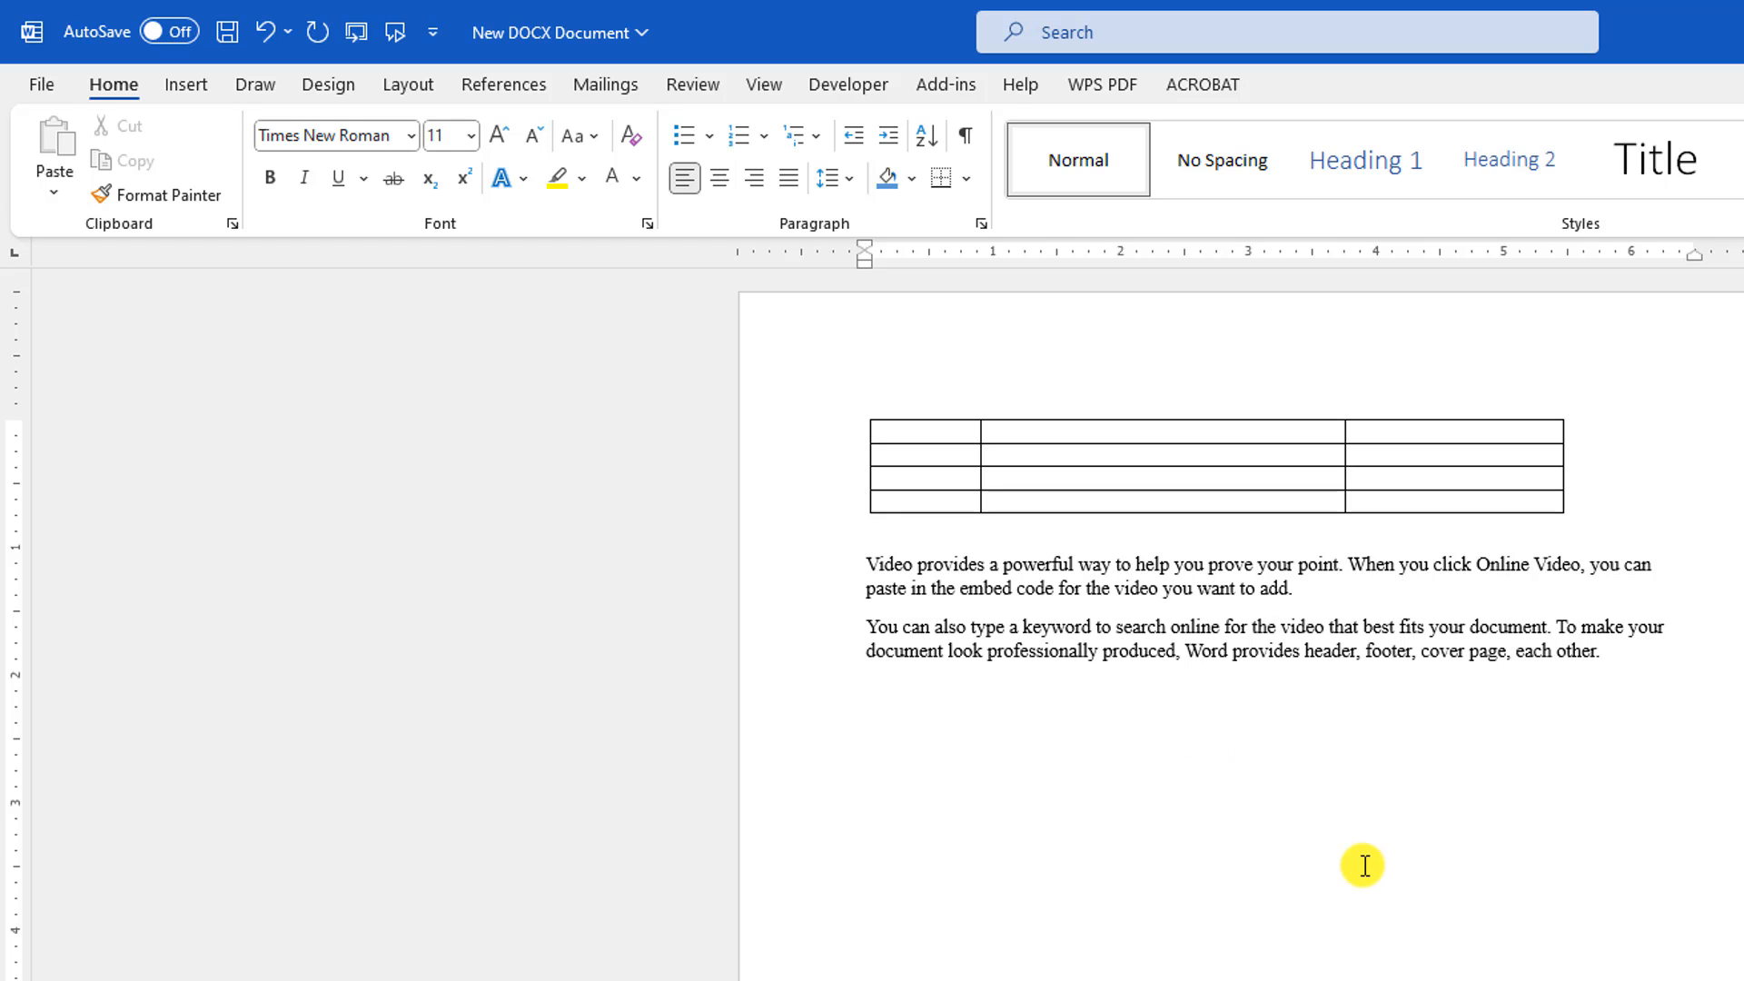
Add a line below the paragraphs with "Text here" at the start and "fffff" tabbed across to about 4.5 inches.
click(906, 943)
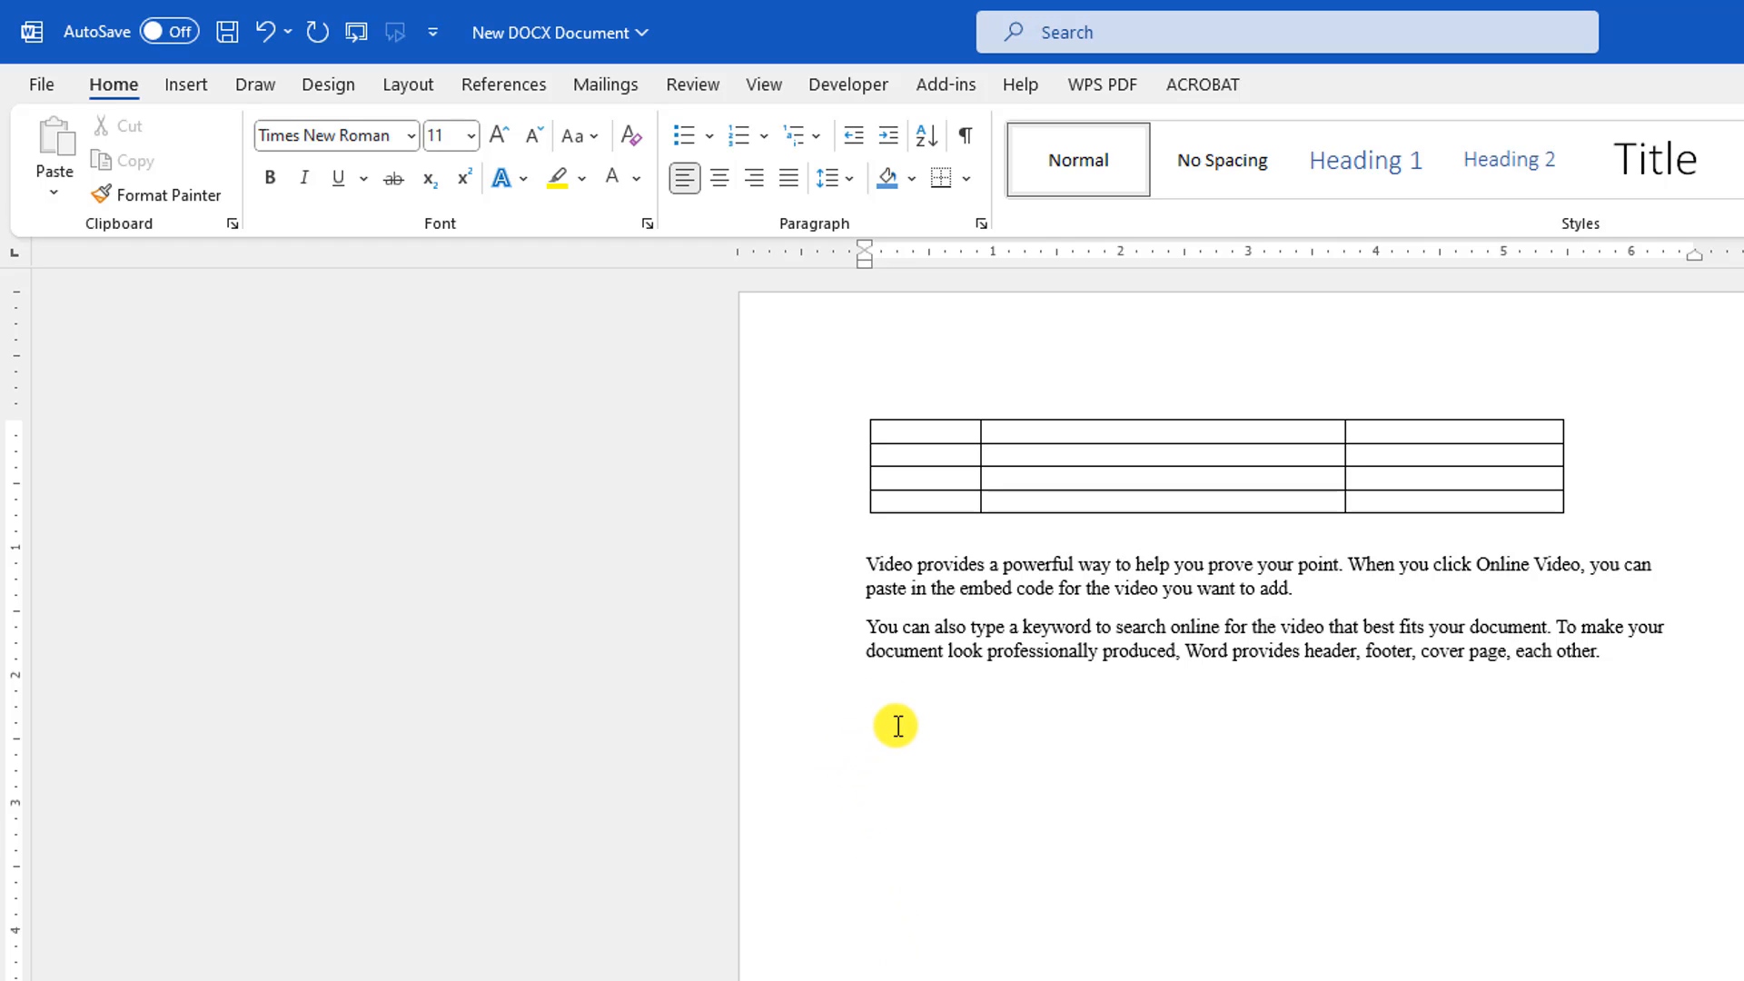
text(Text here)
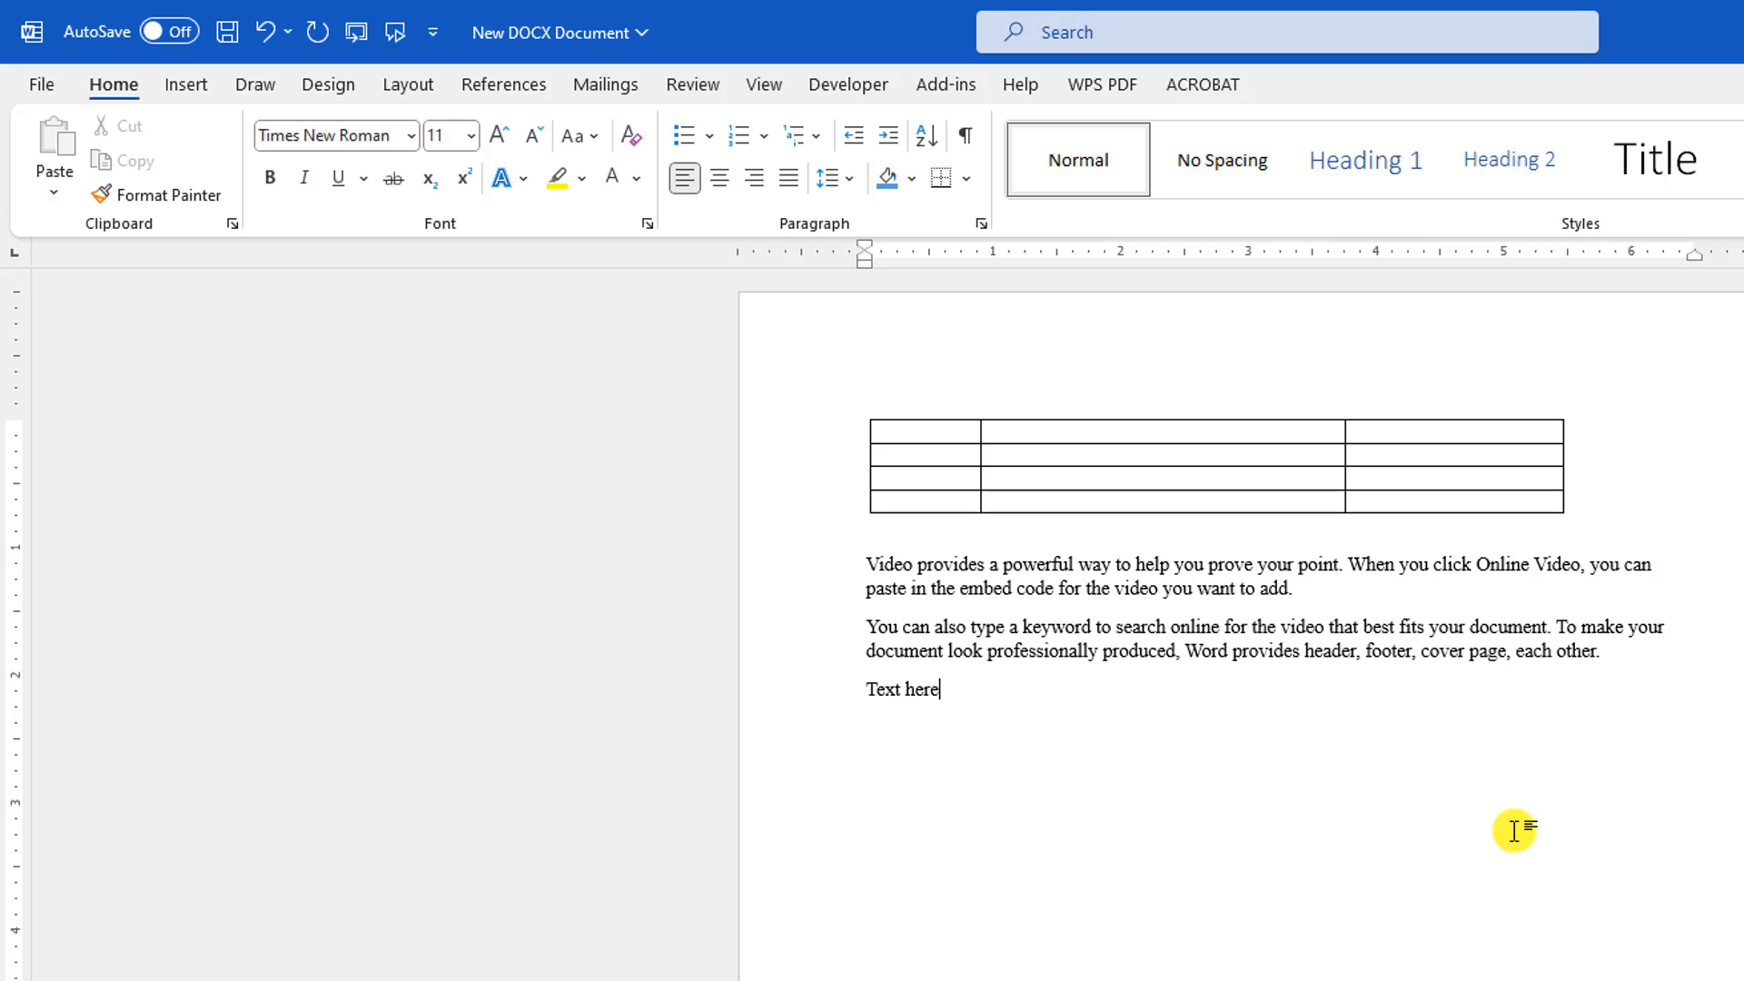
key(Tab)
key(Tab)
key(Tab)
key(Tab)
key(Tab)
key(Tab)
key(Tab)
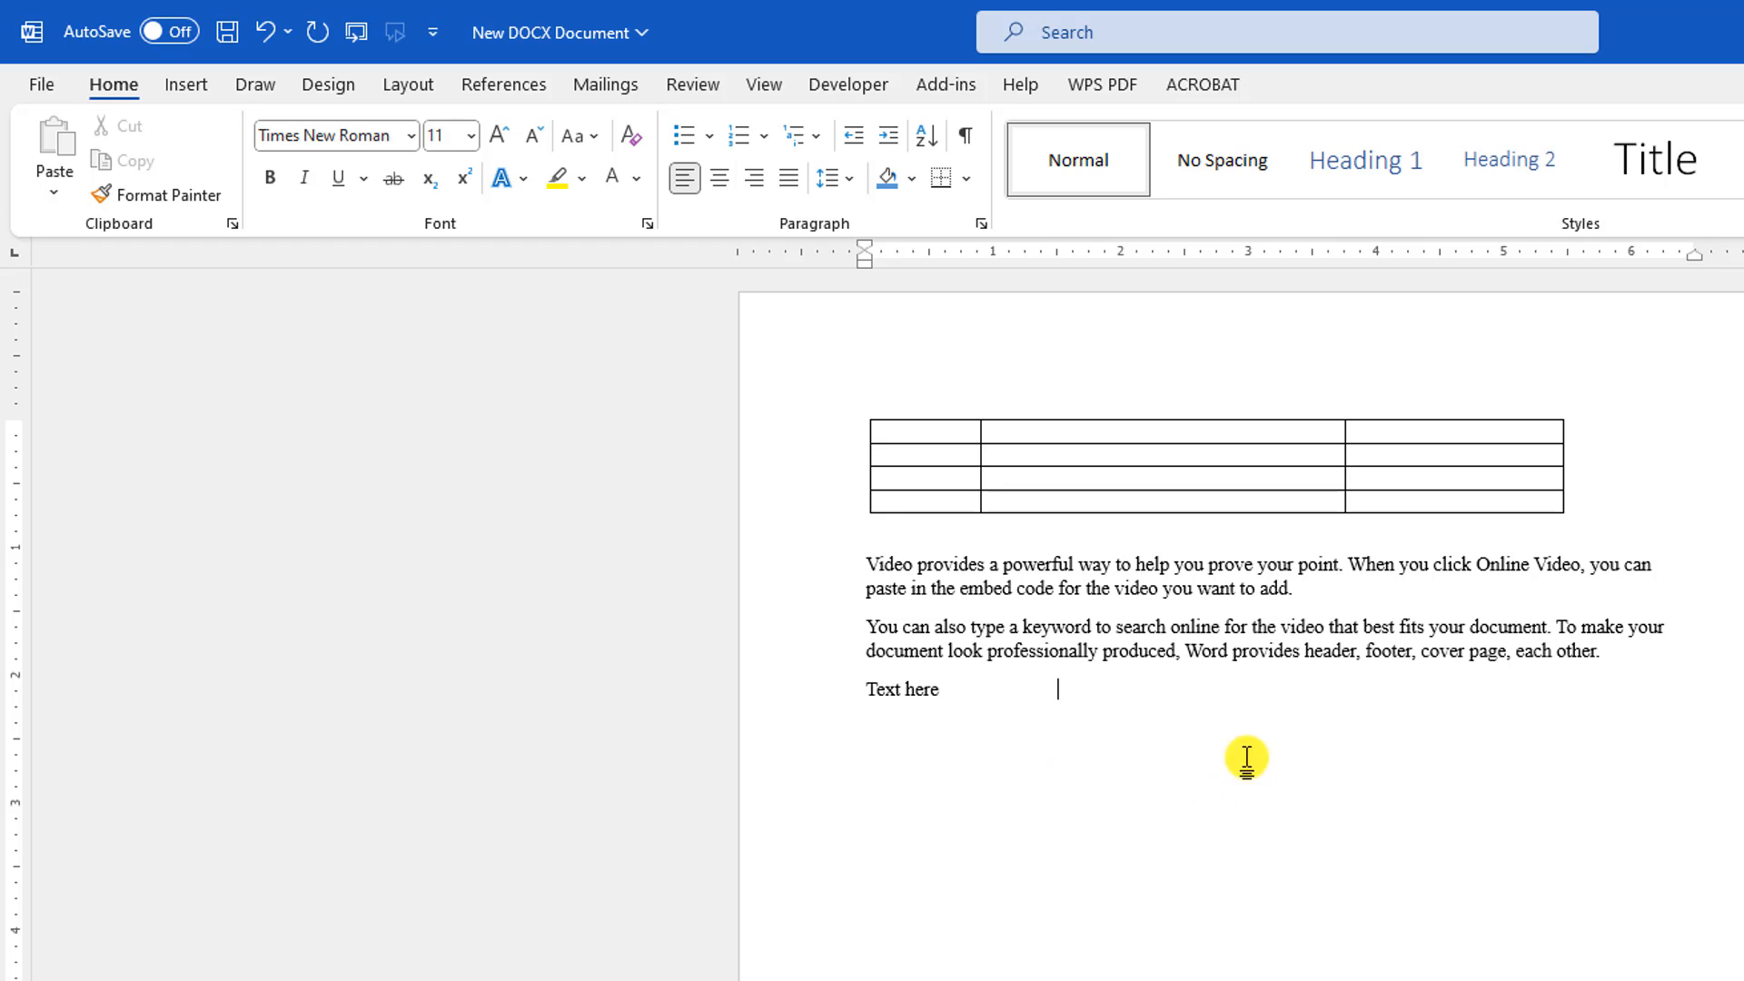
text(fffff)
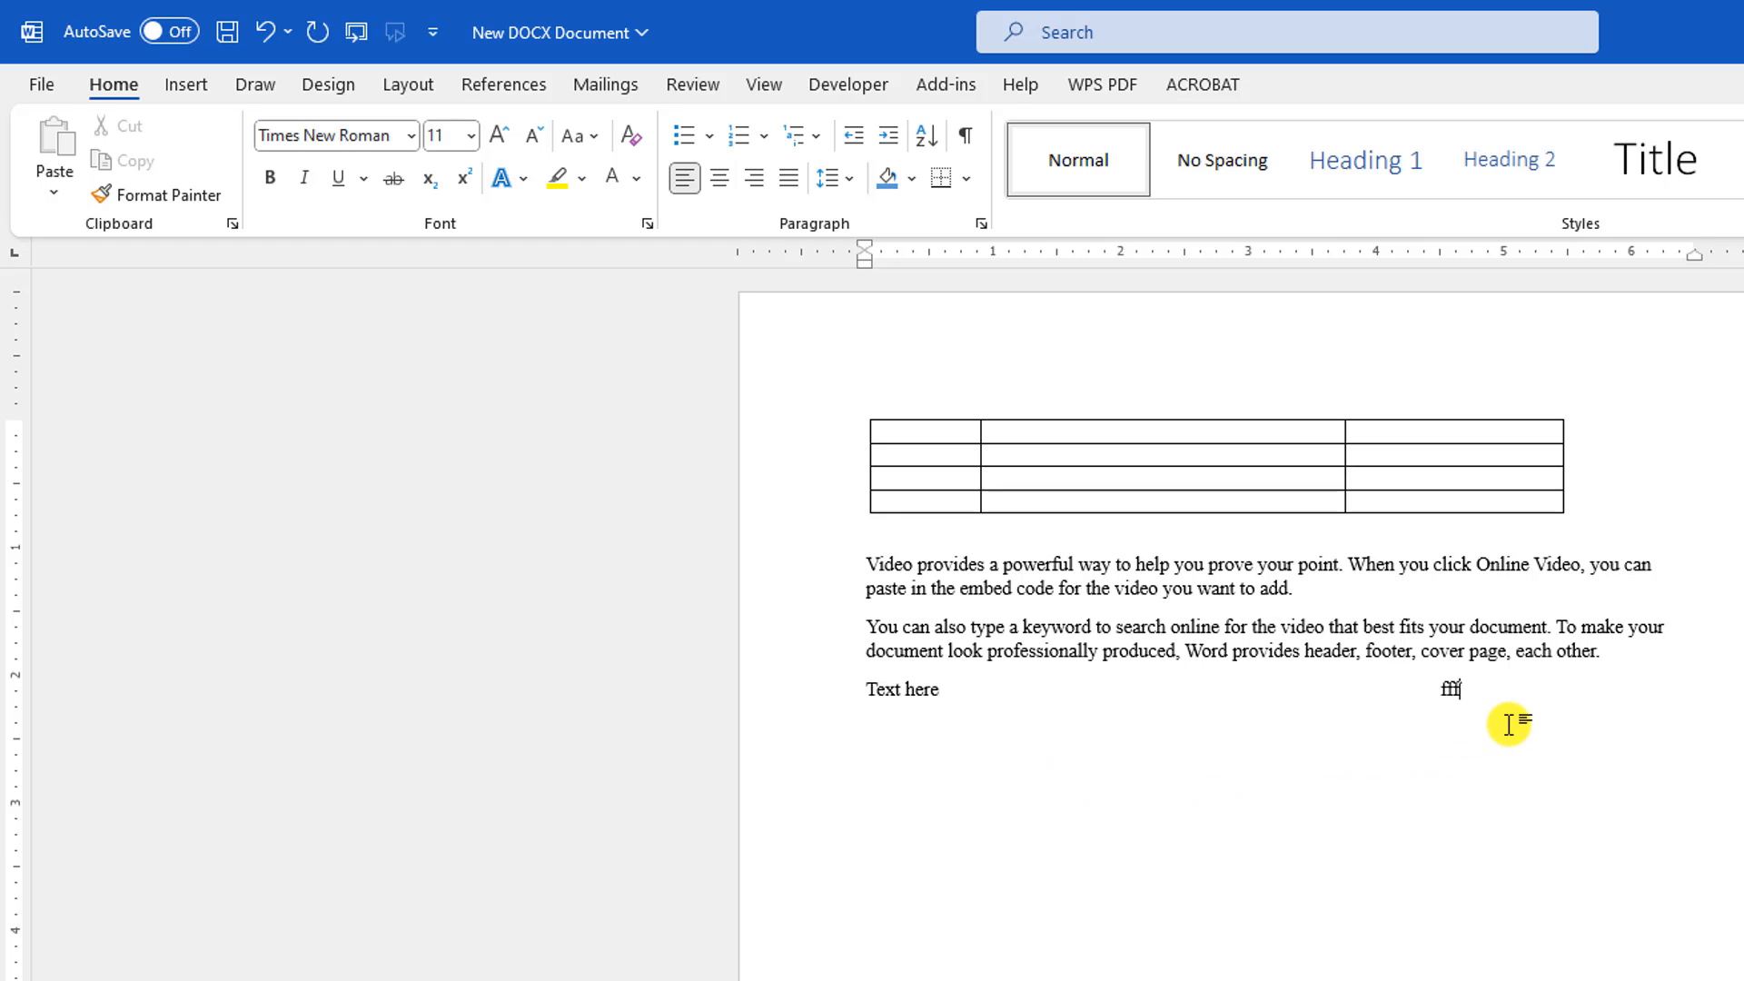
Add a new line with "gbg" tabbed across to line up under "fffff".
key(Return)
key(Tab)
key(Tab)
key(Tab)
key(Tab)
key(Tab)
key(Tab)
key(Tab)
key(Tab)
key(Tab)
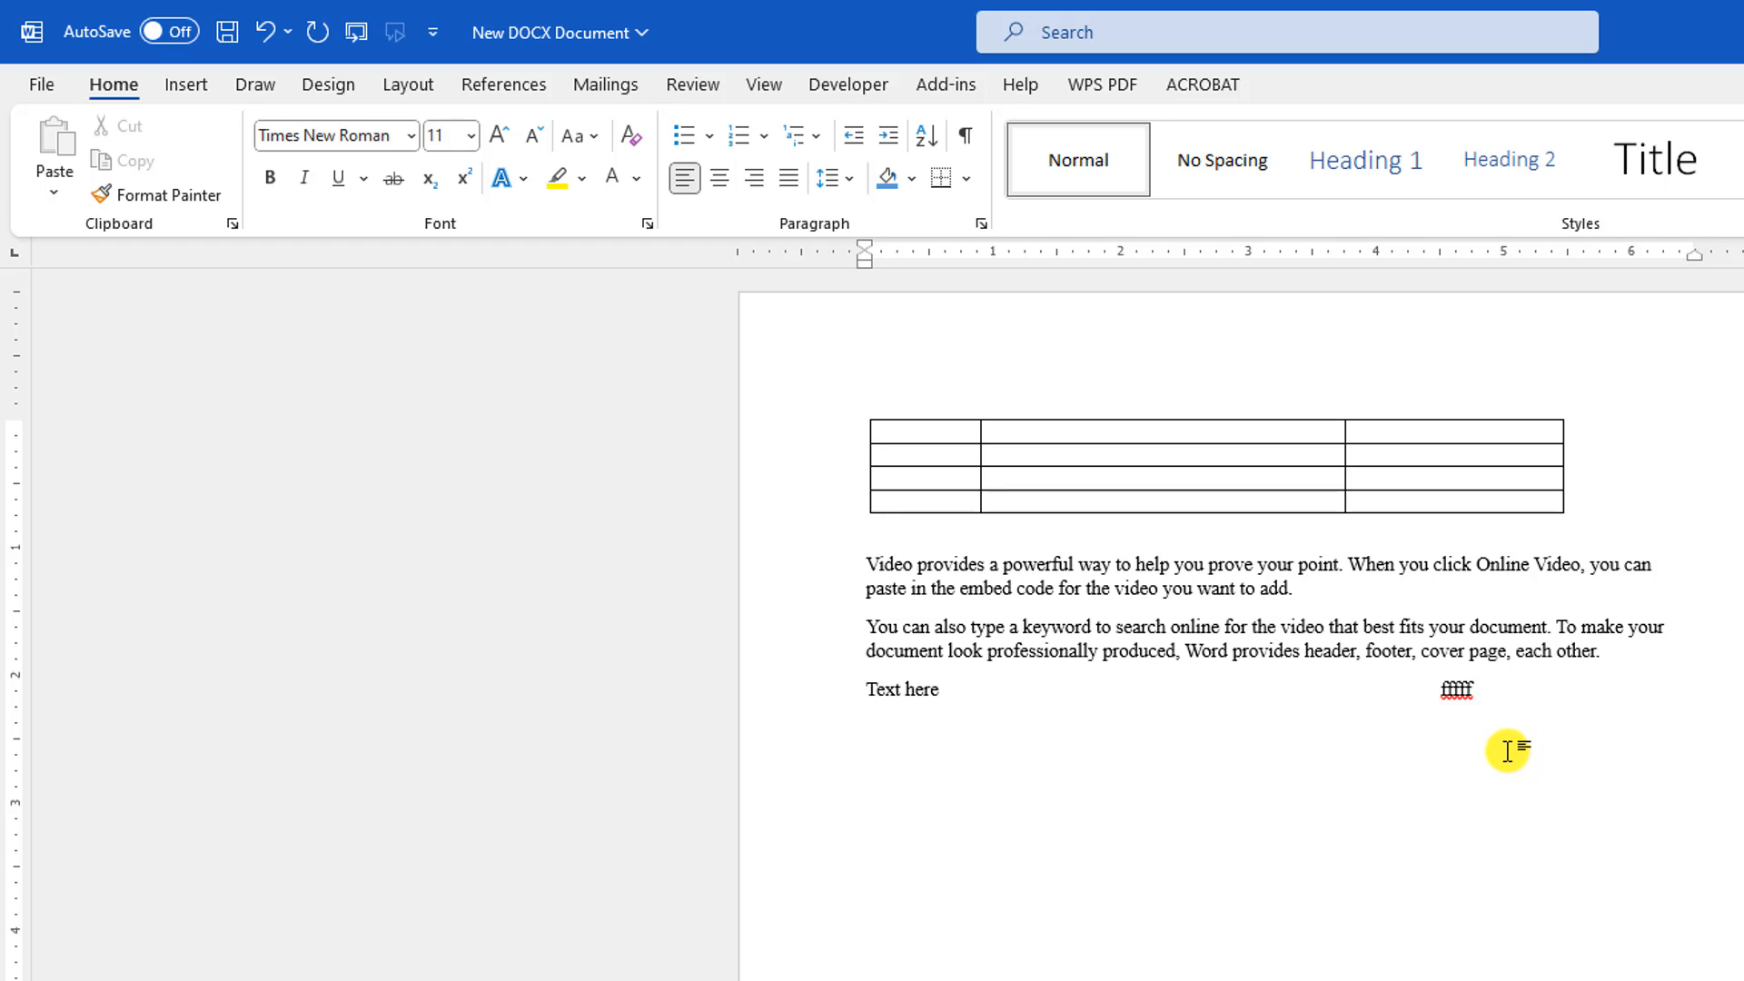
text(gbg)
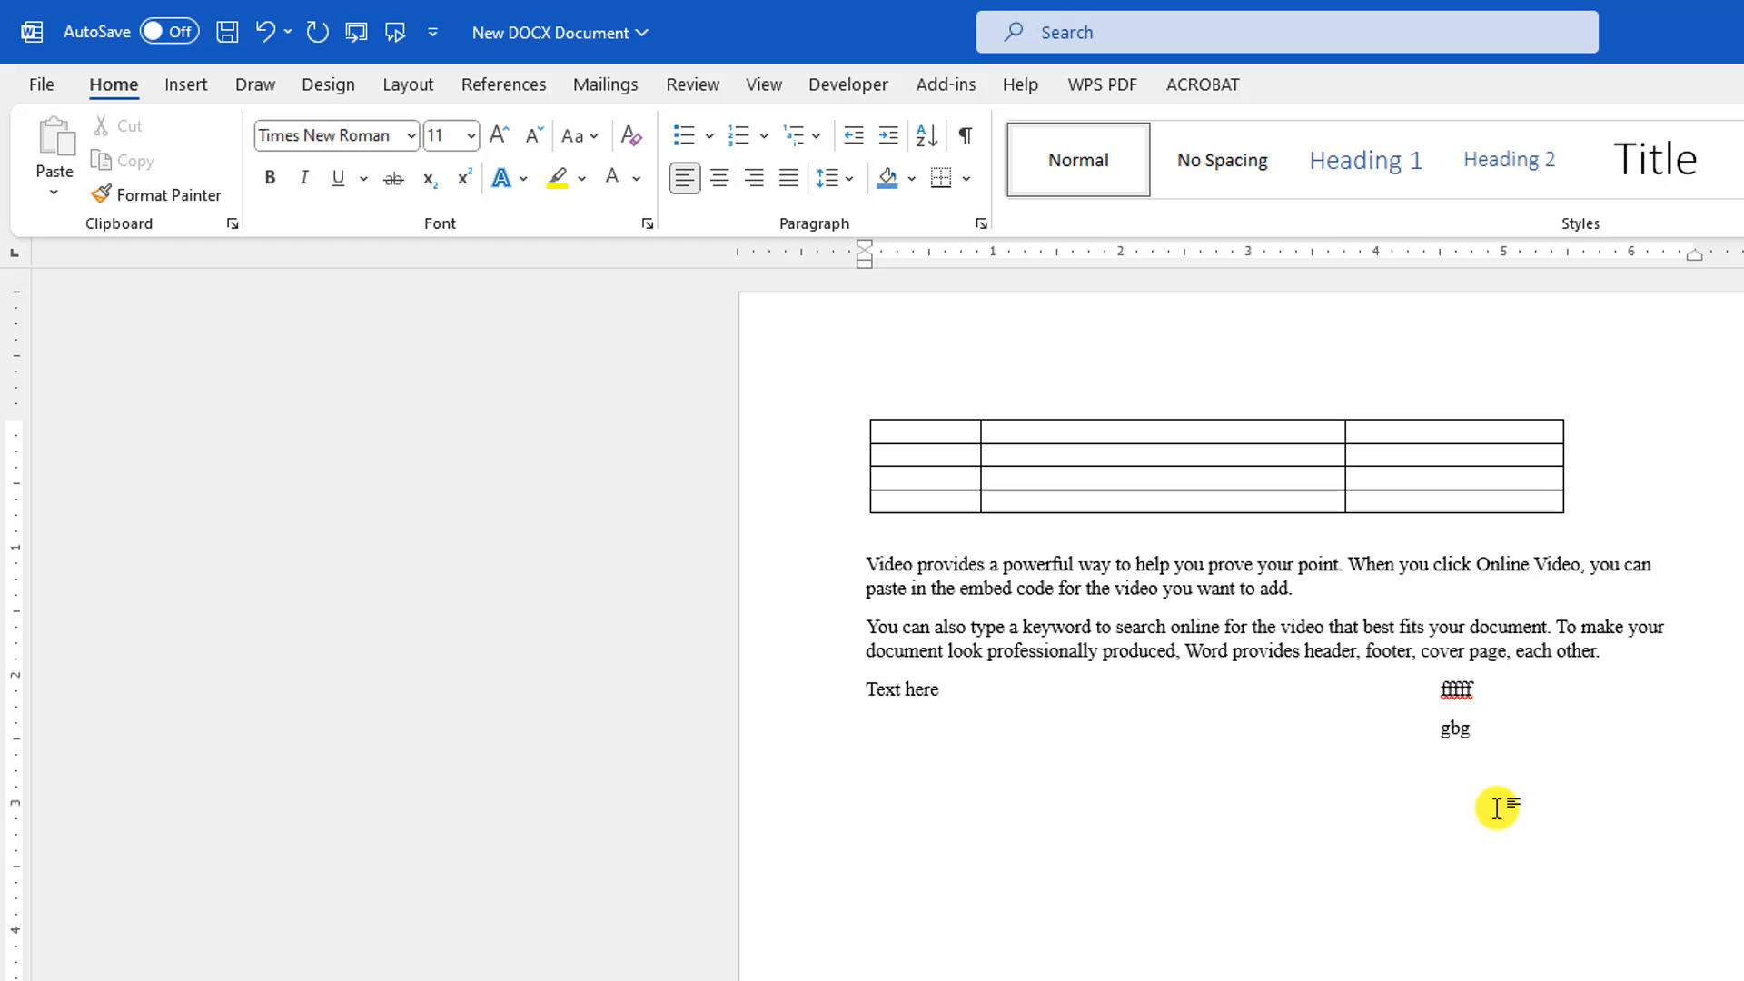
Place text directly at three empty spots on the page below "gbg", entering "ffff", "ffff" and "fff".
click(1162, 877)
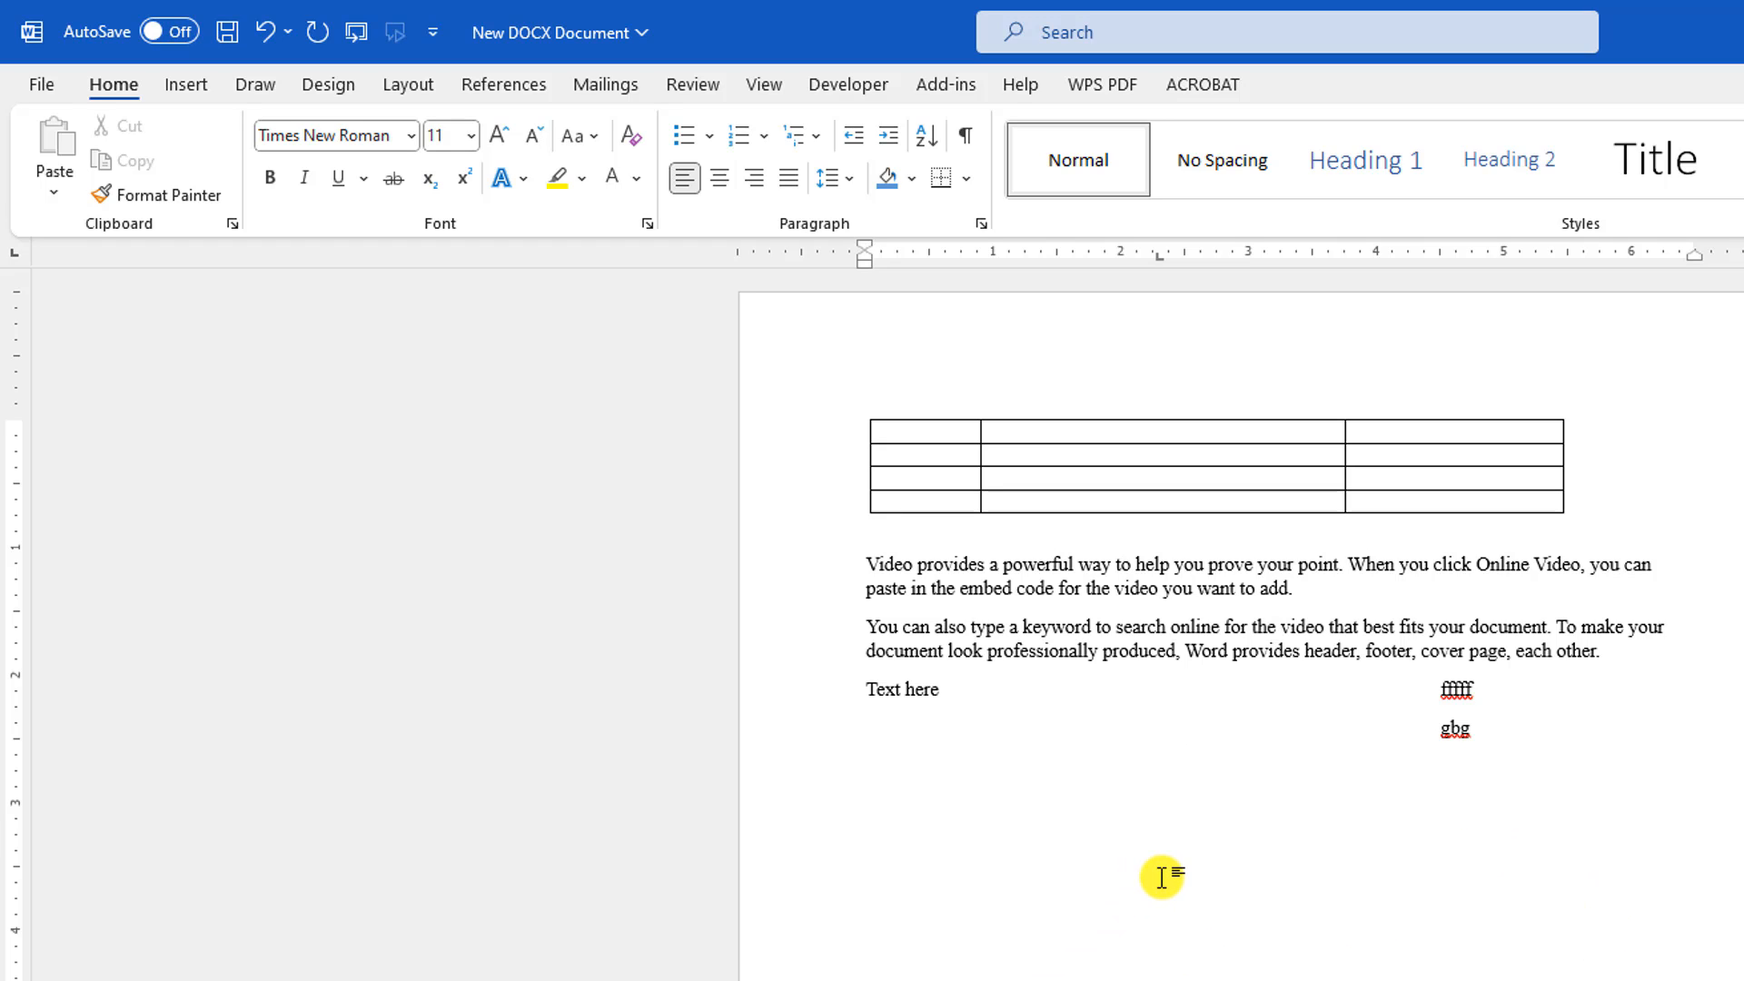
text(ffff)
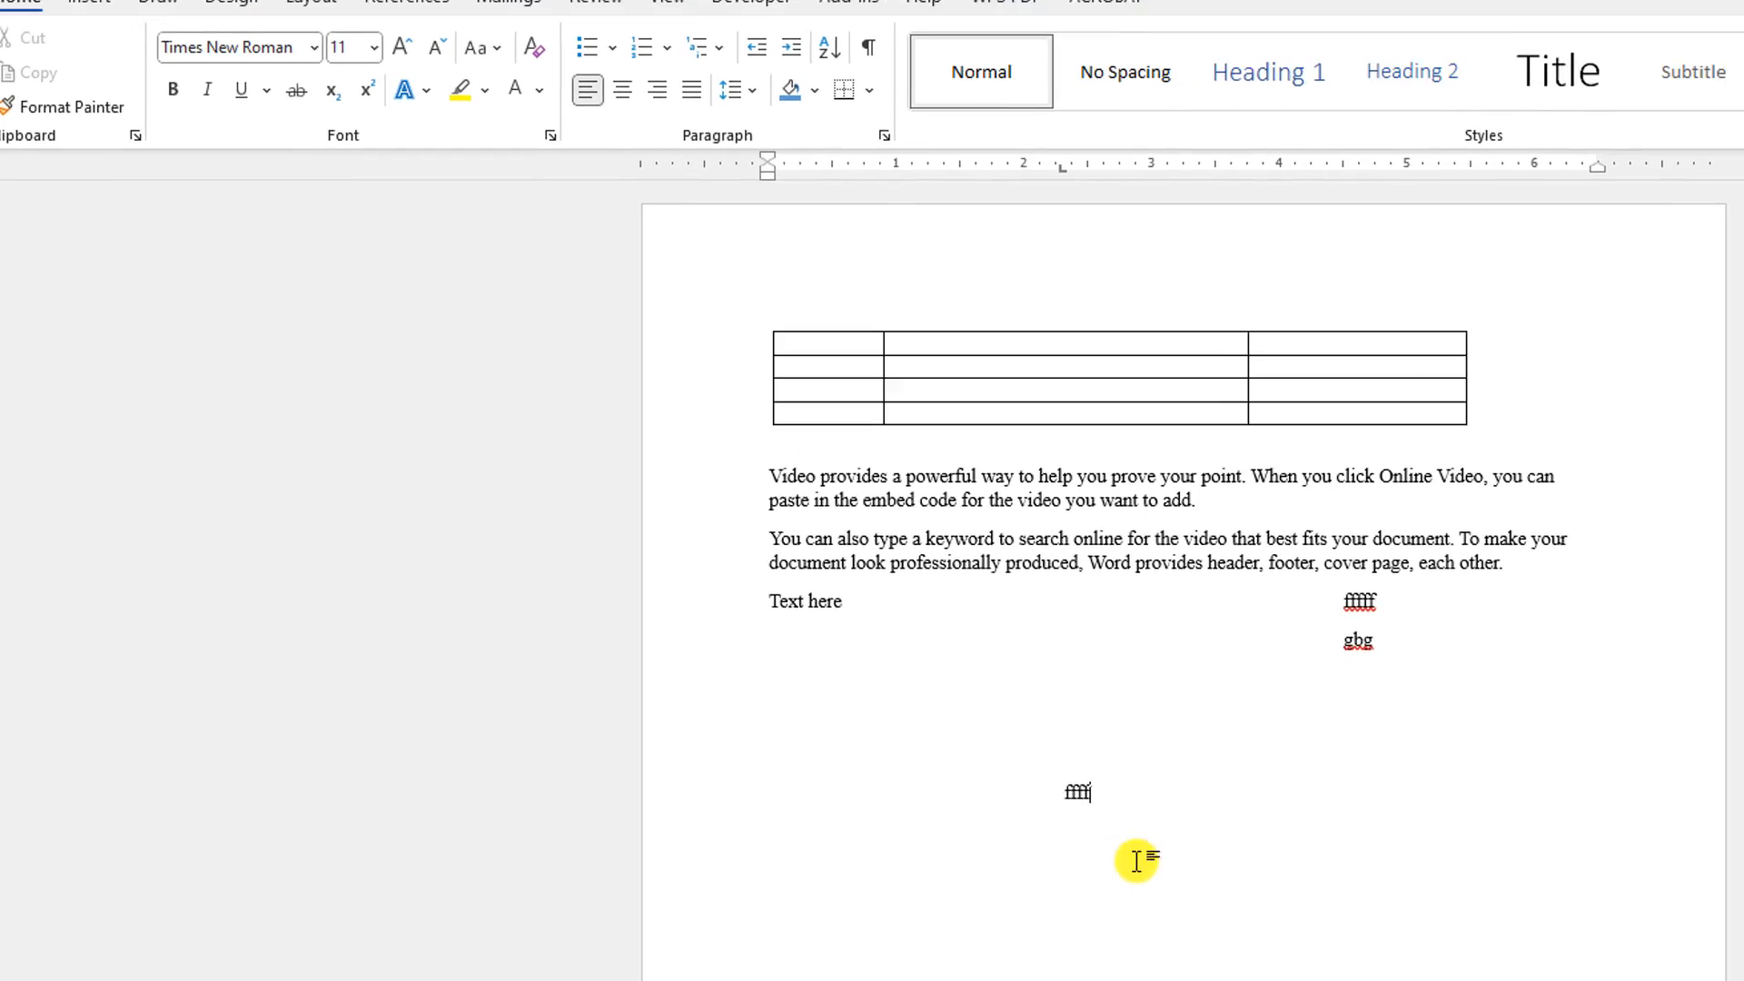
click(1487, 958)
text(ffff)
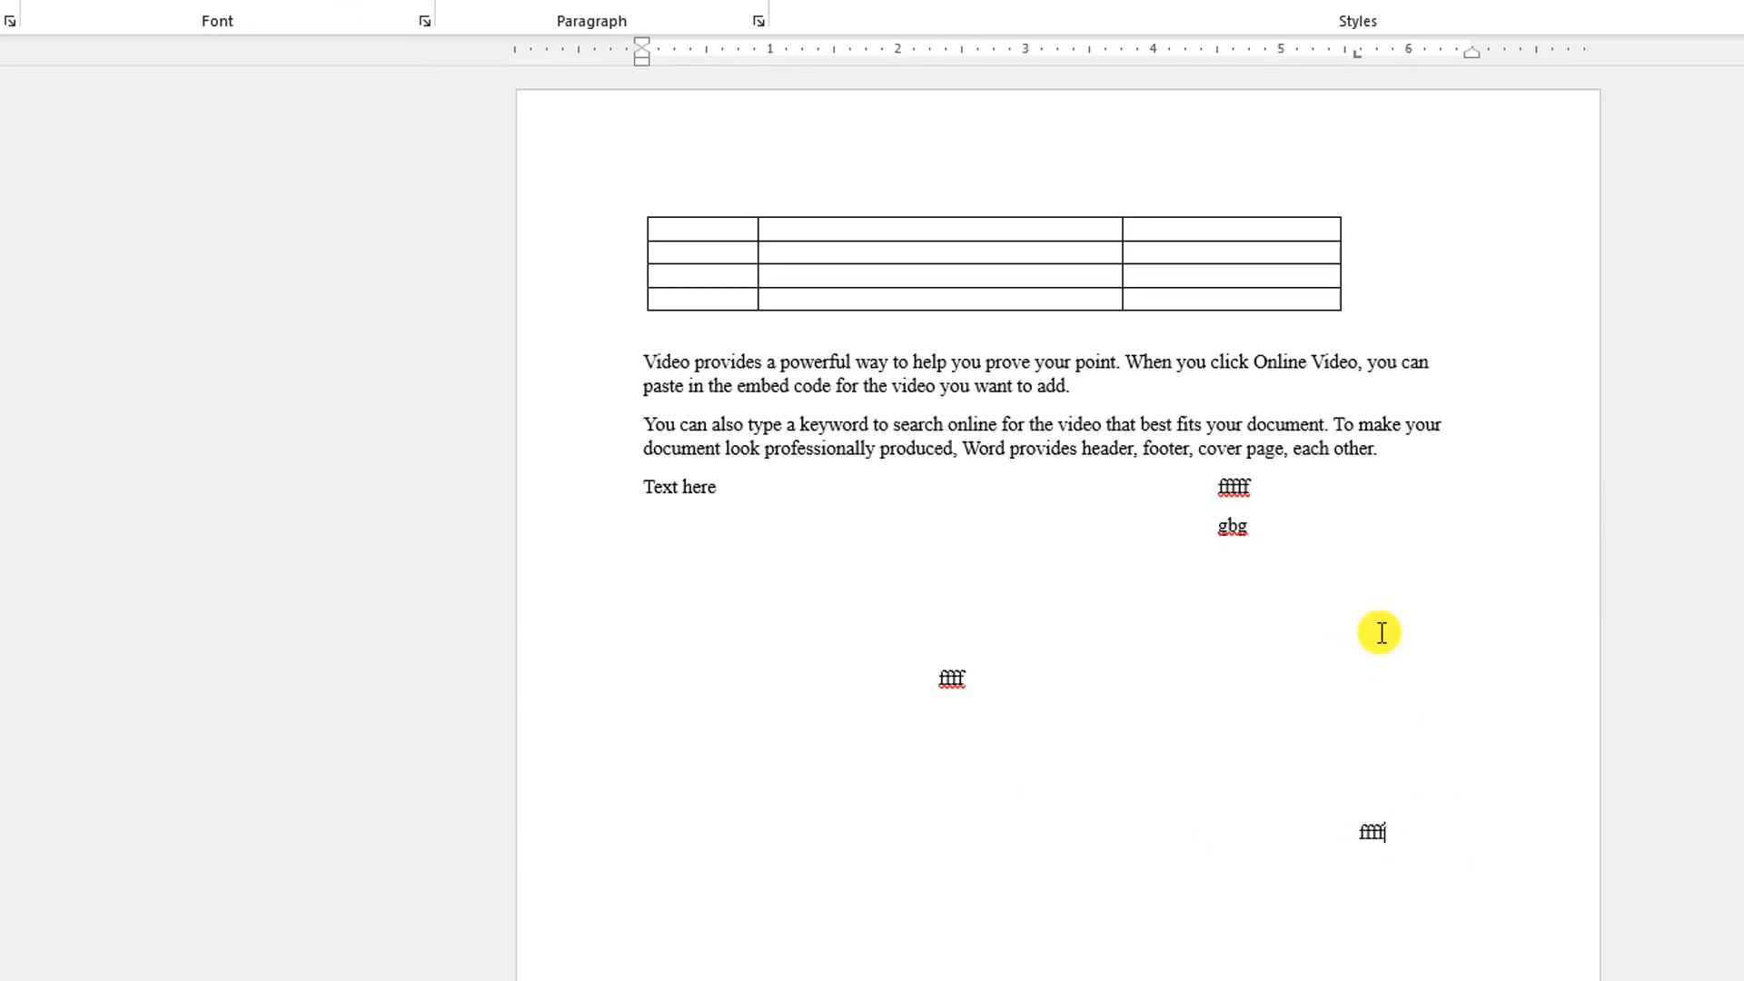
click(1375, 625)
text(fff)
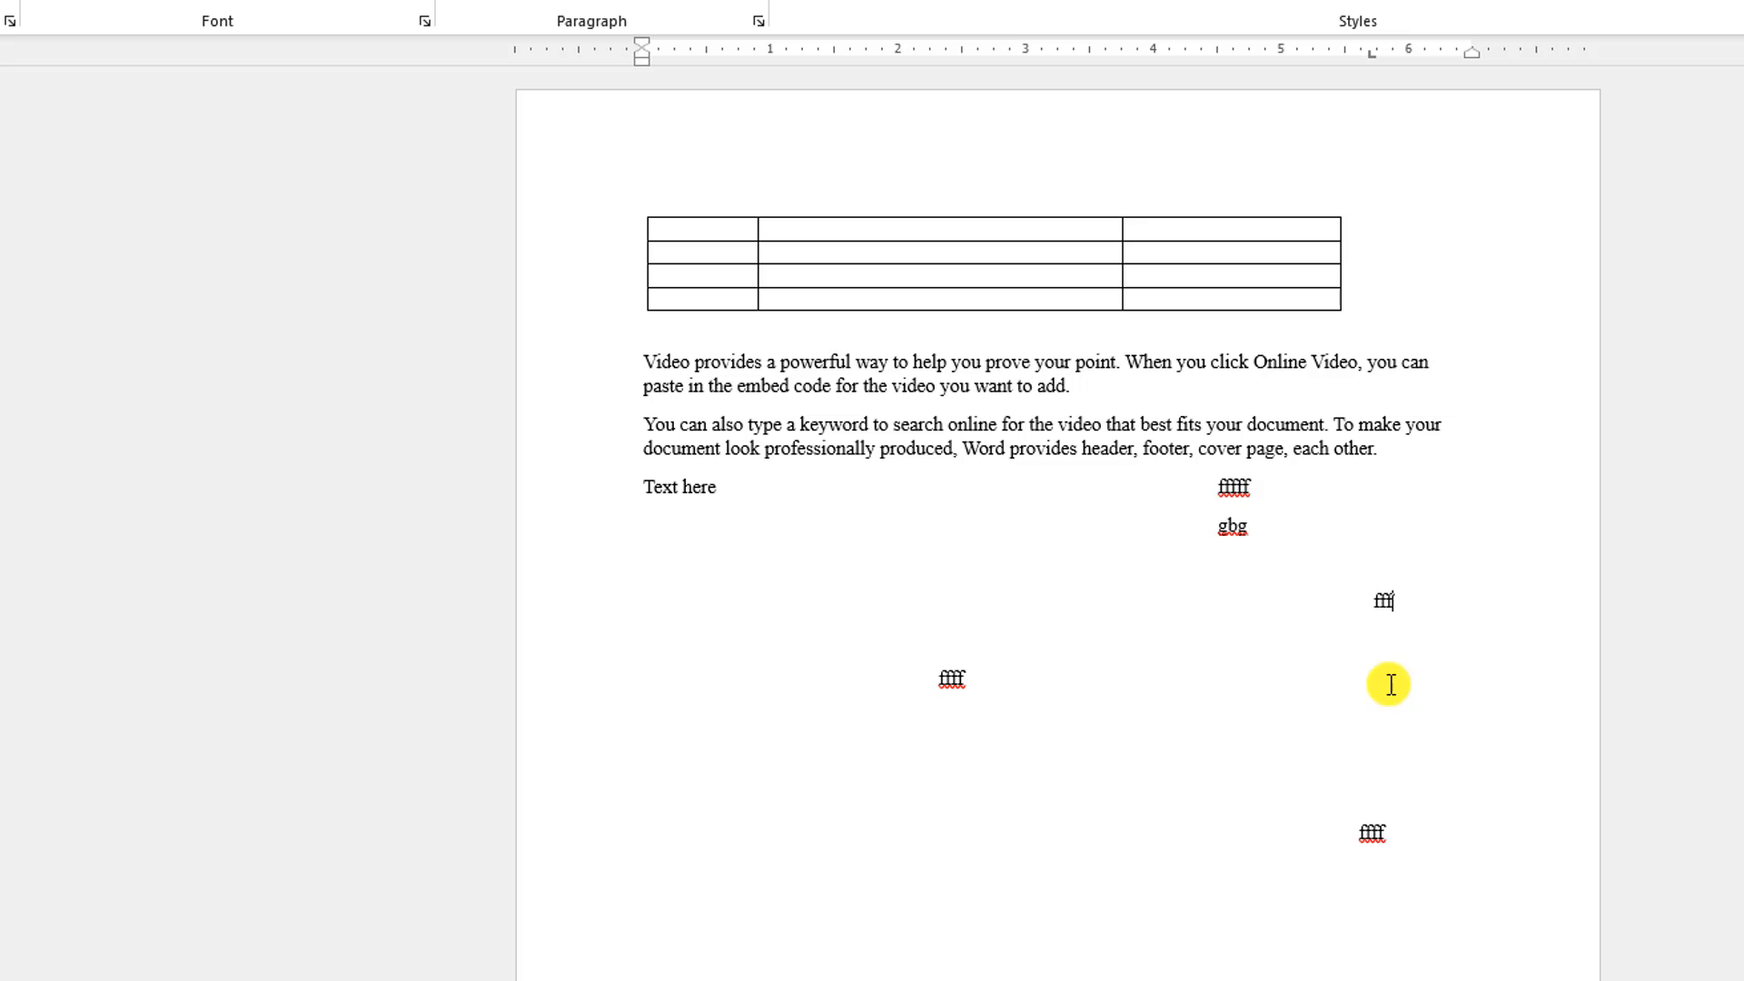
click(1390, 684)
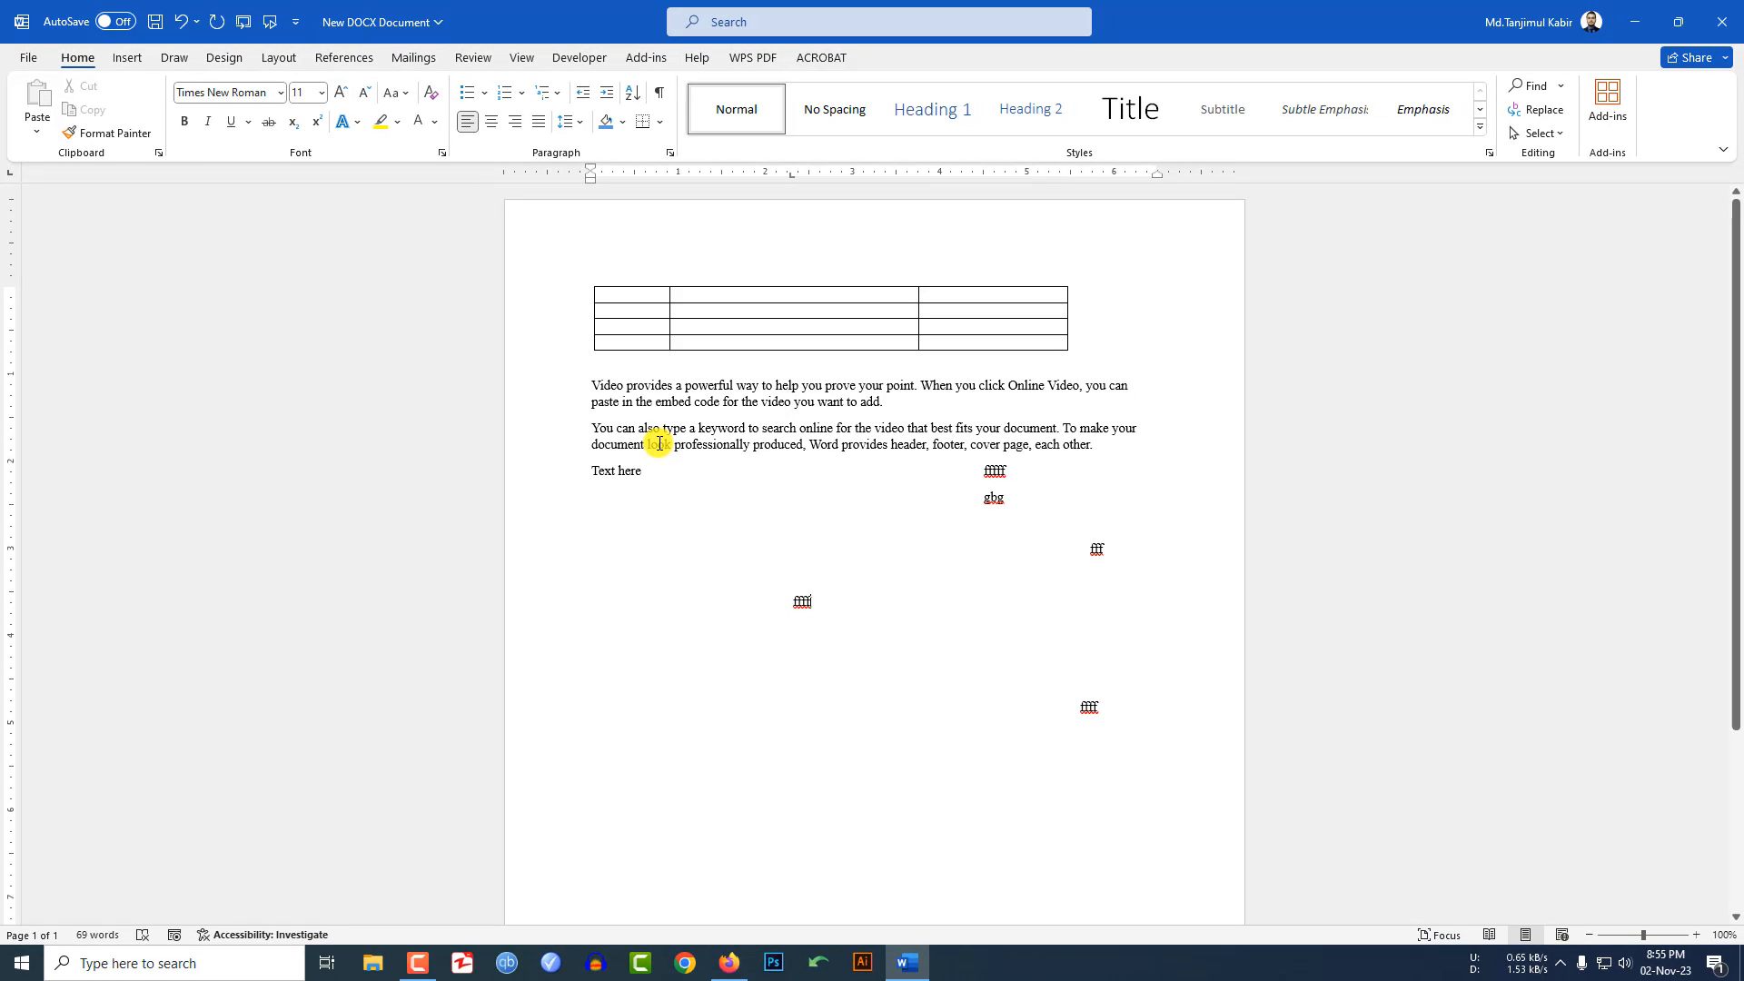
Collapse the ribbon and expand it again.
key(ctrl+F1)
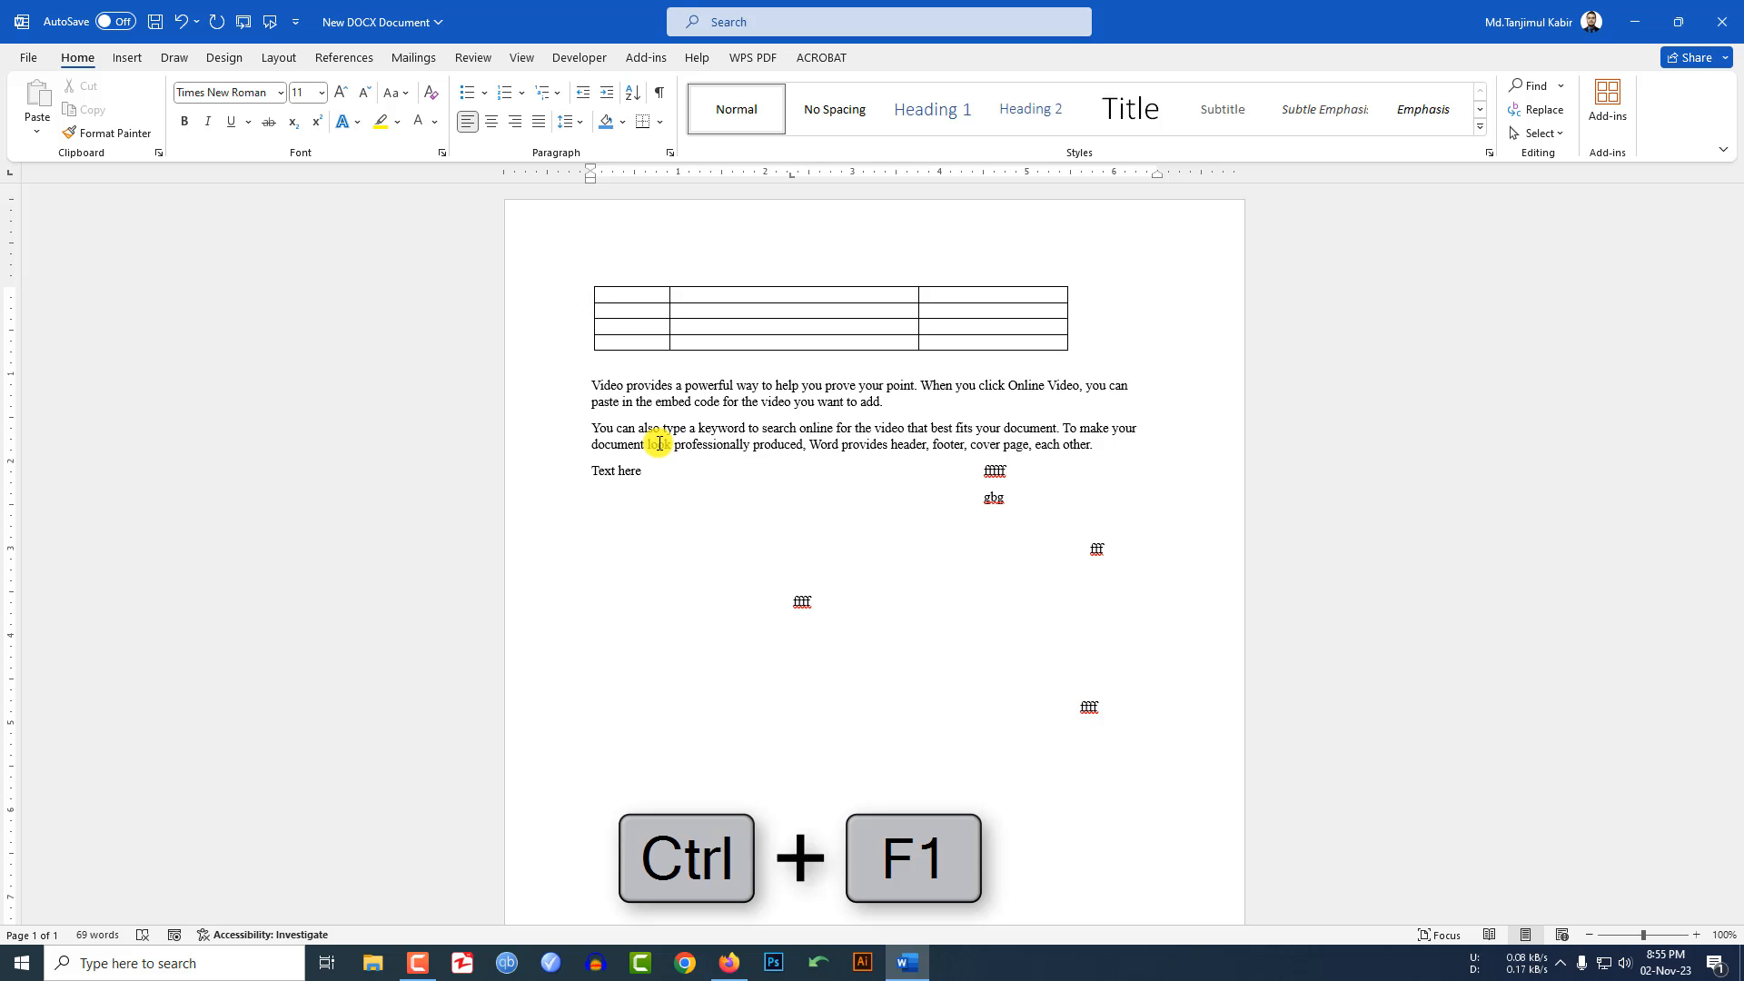
key(ctrl+F1)
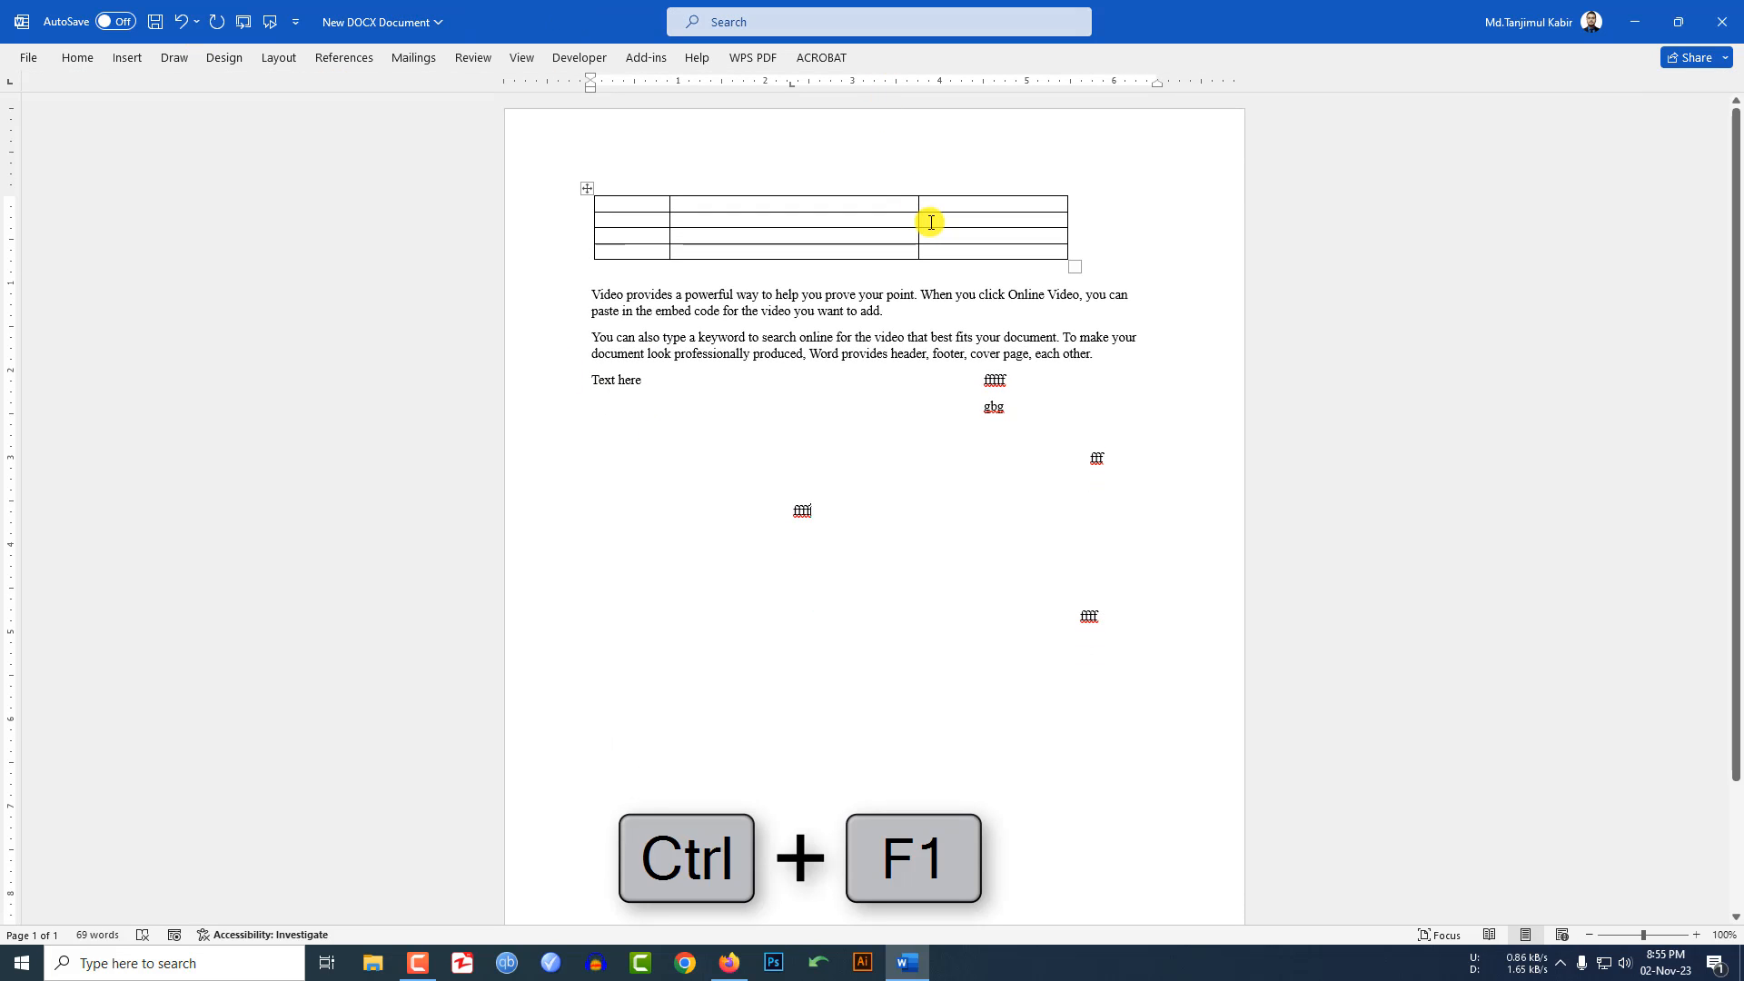
key(ctrl+F1)
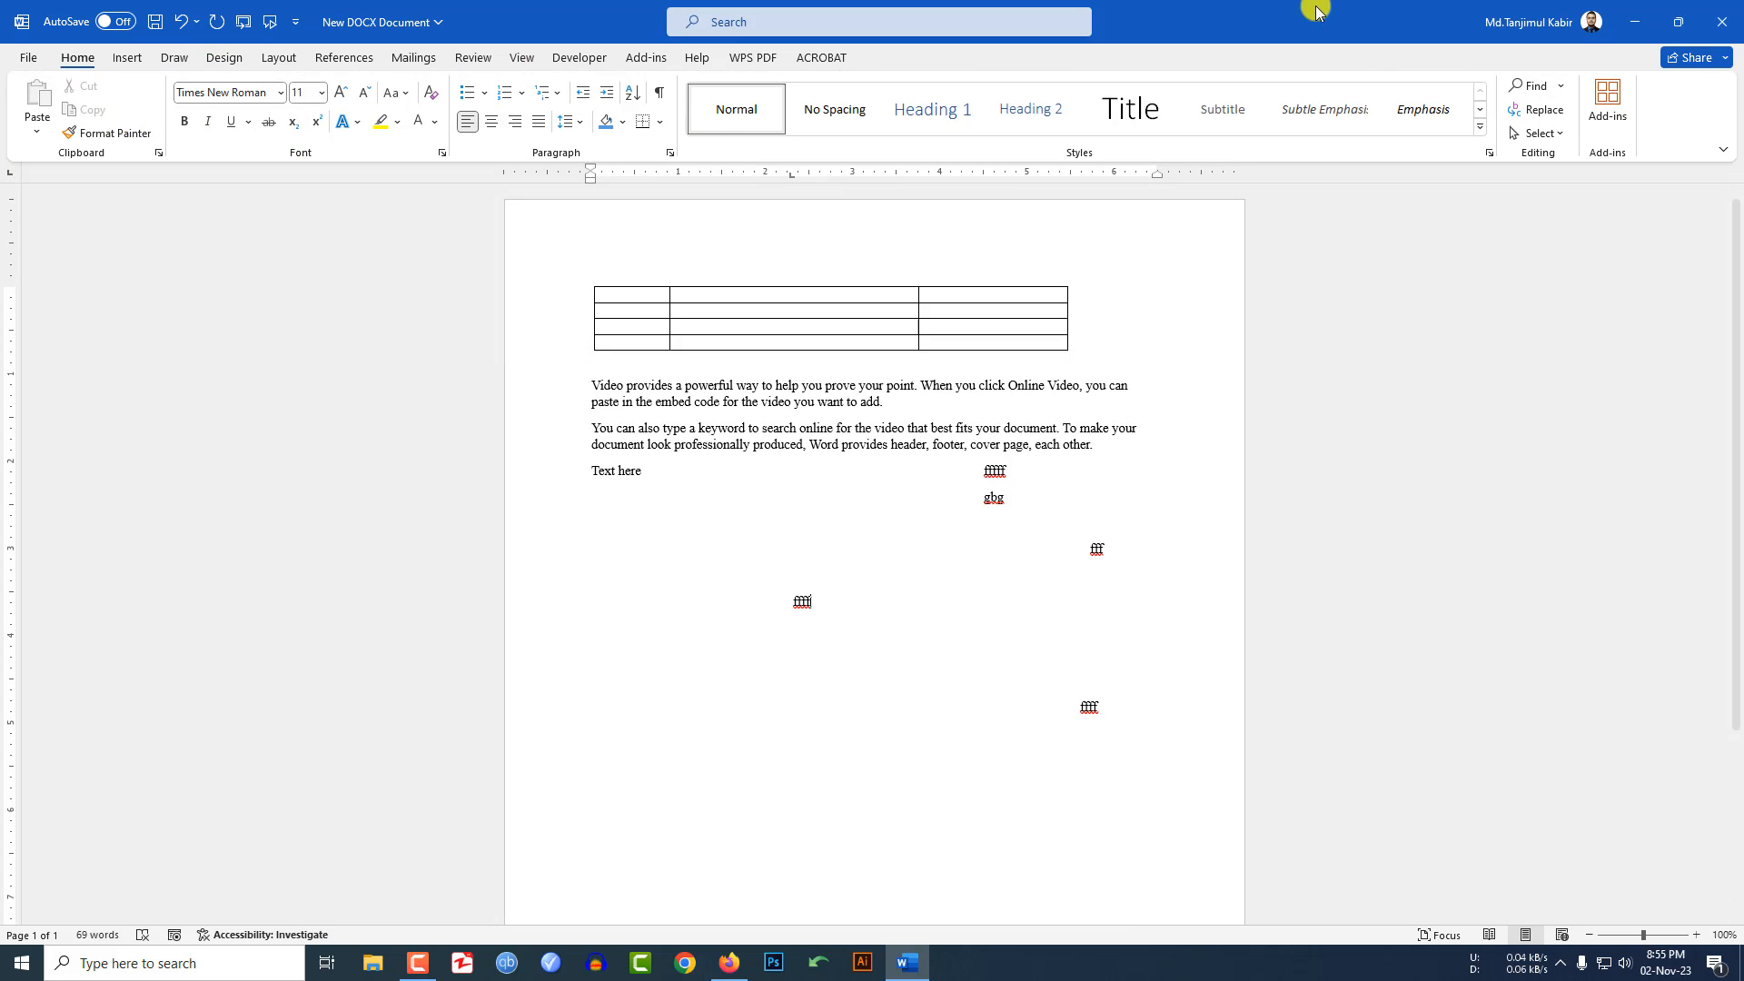
Set the ribbon display option to show tabs only.
click(1725, 155)
click(1724, 155)
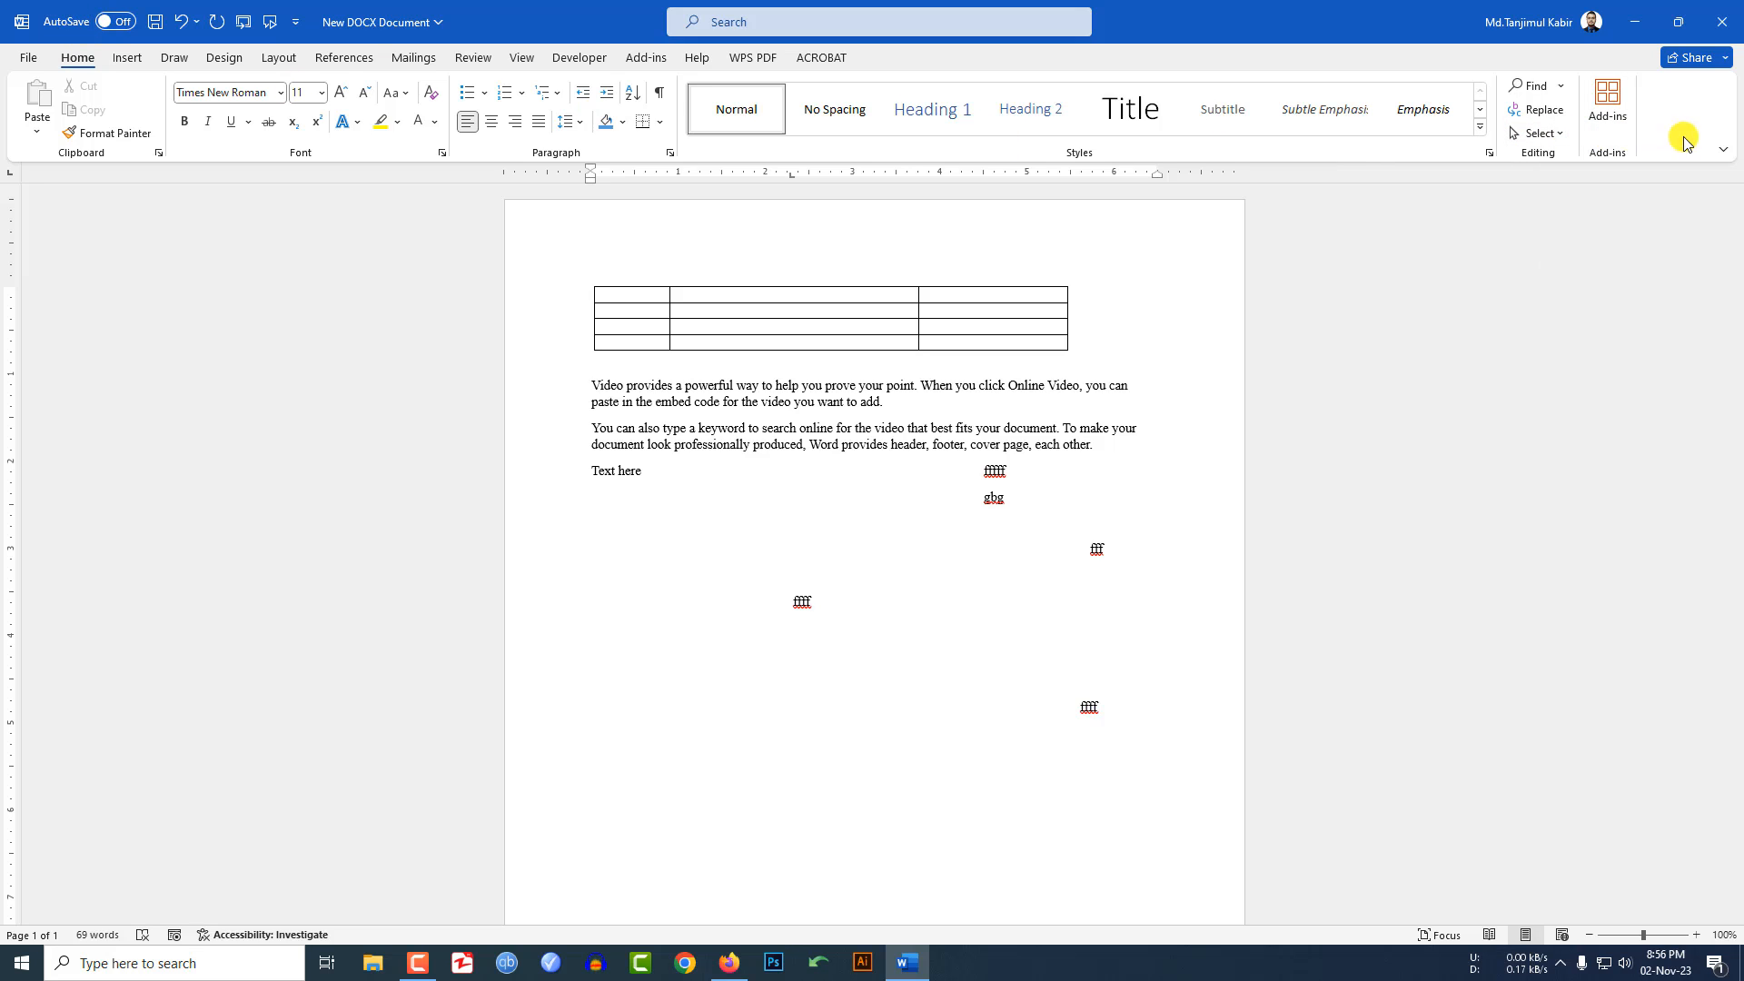
click(1724, 149)
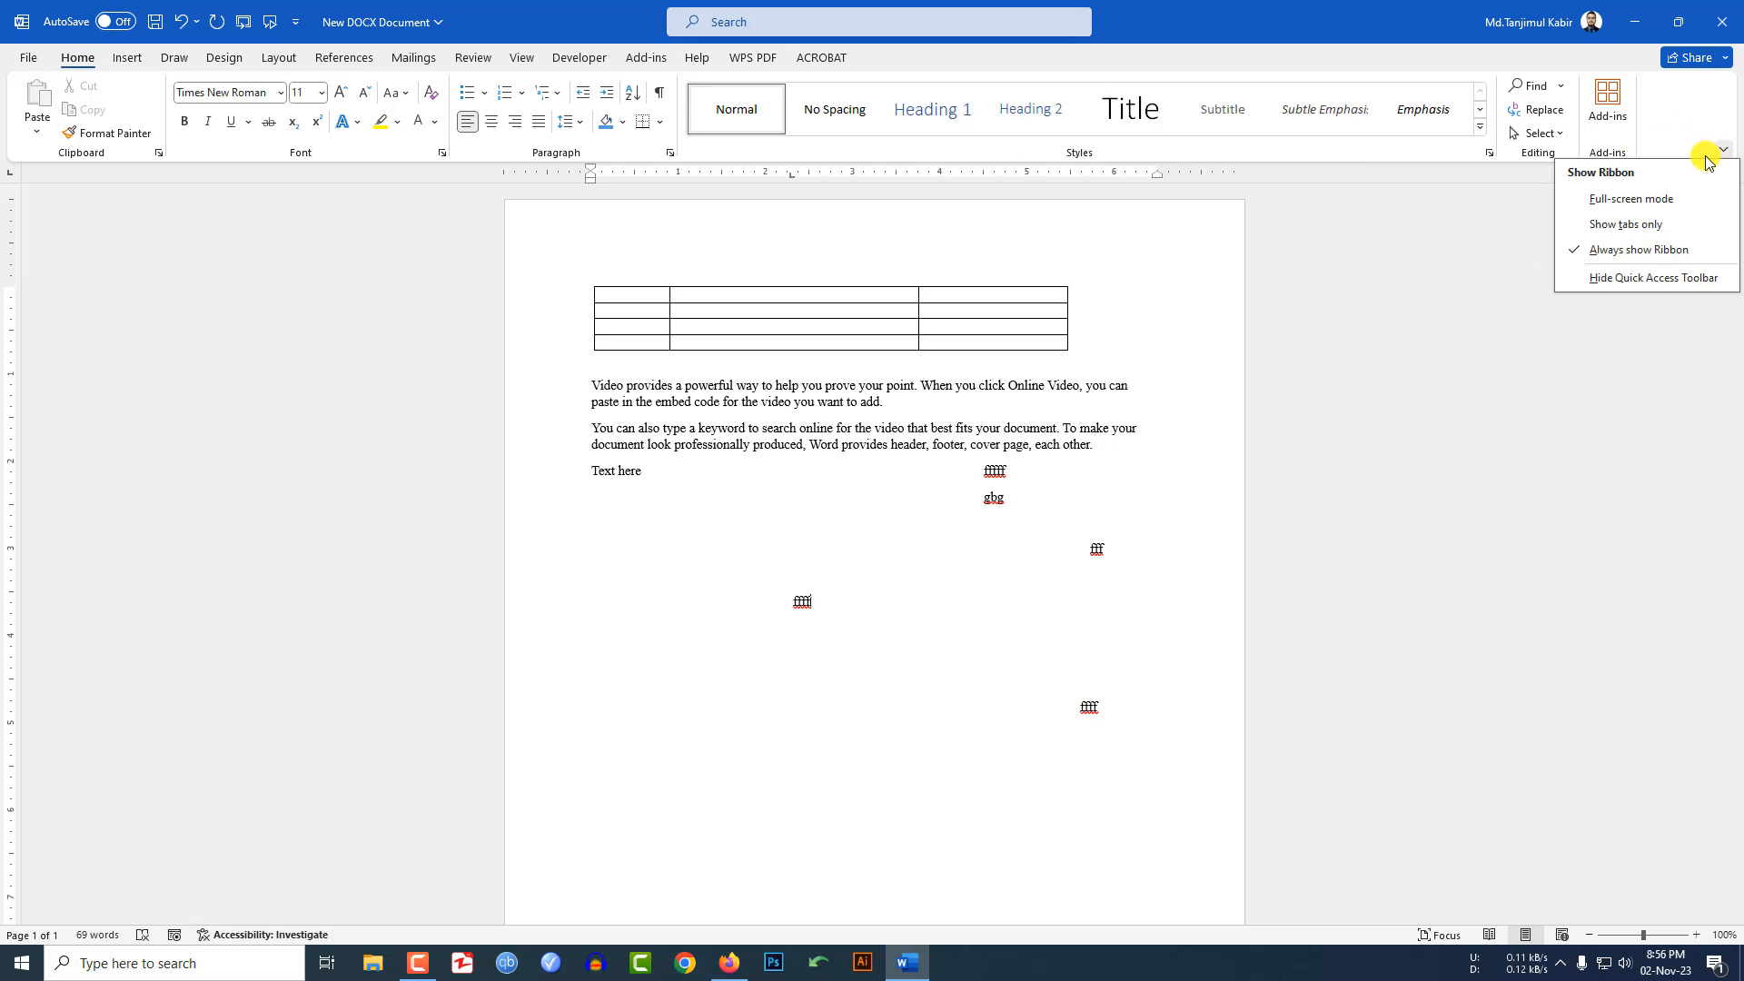
click(1633, 225)
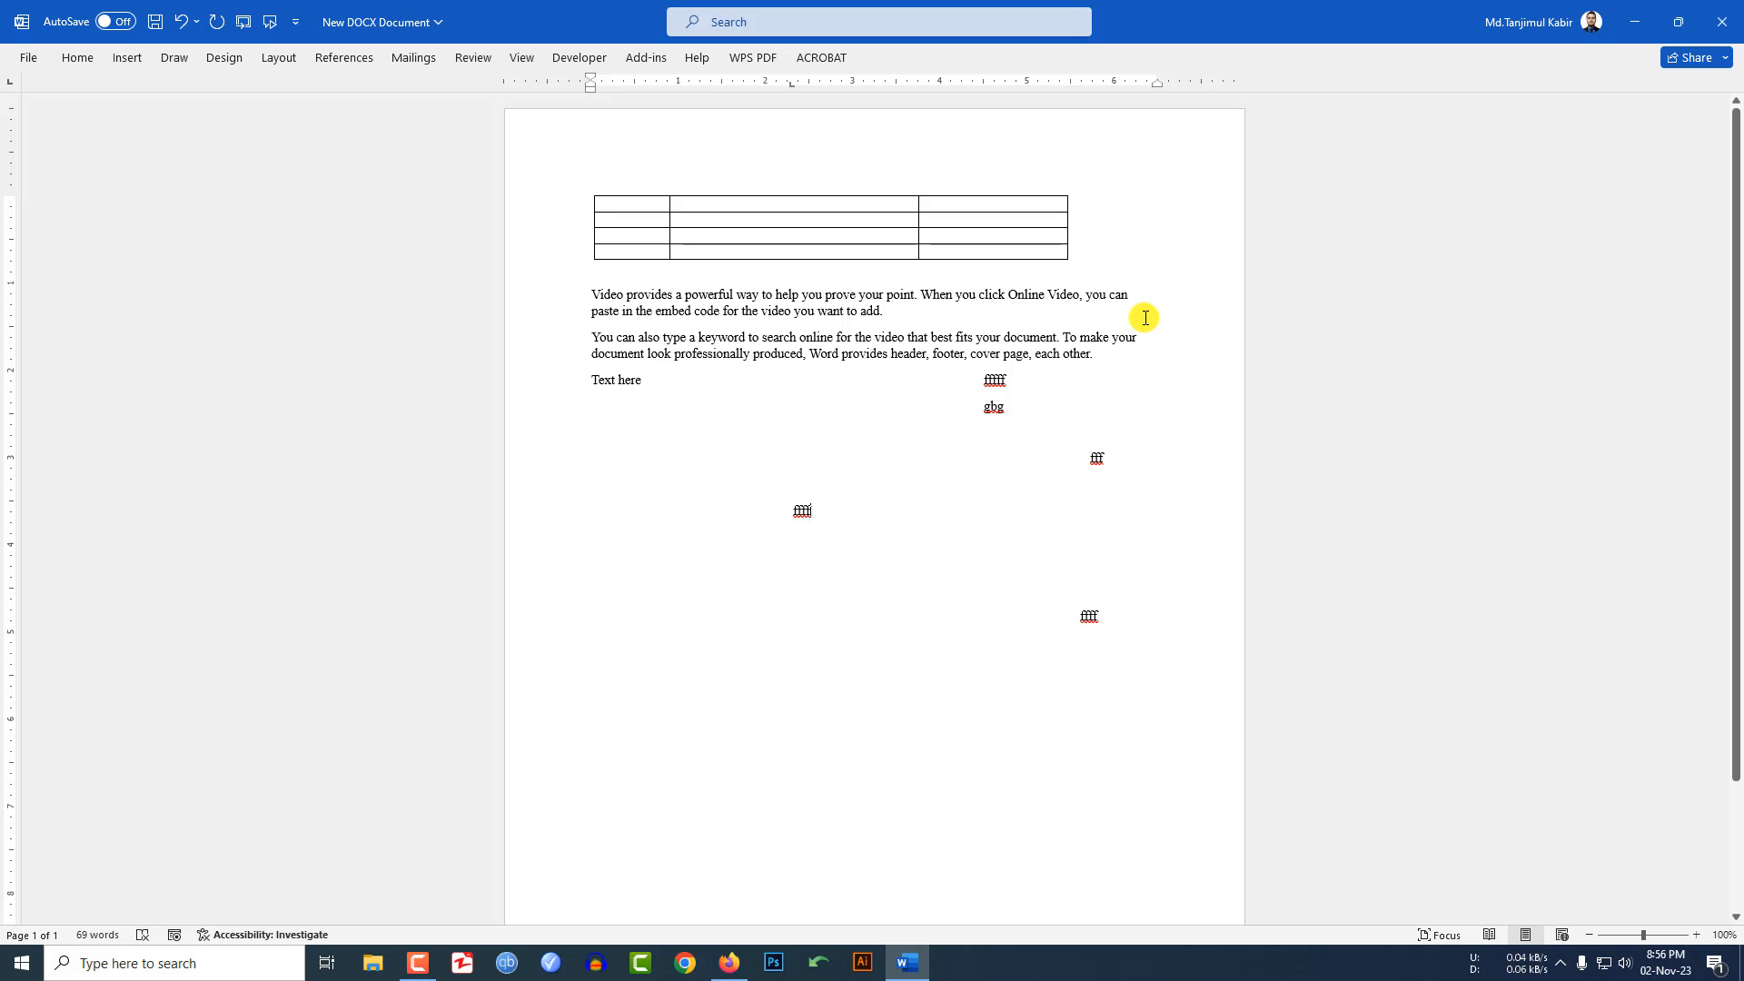
Save the document and bring back the full ribbon.
key(ctrl+s)
key(ctrl+F1)
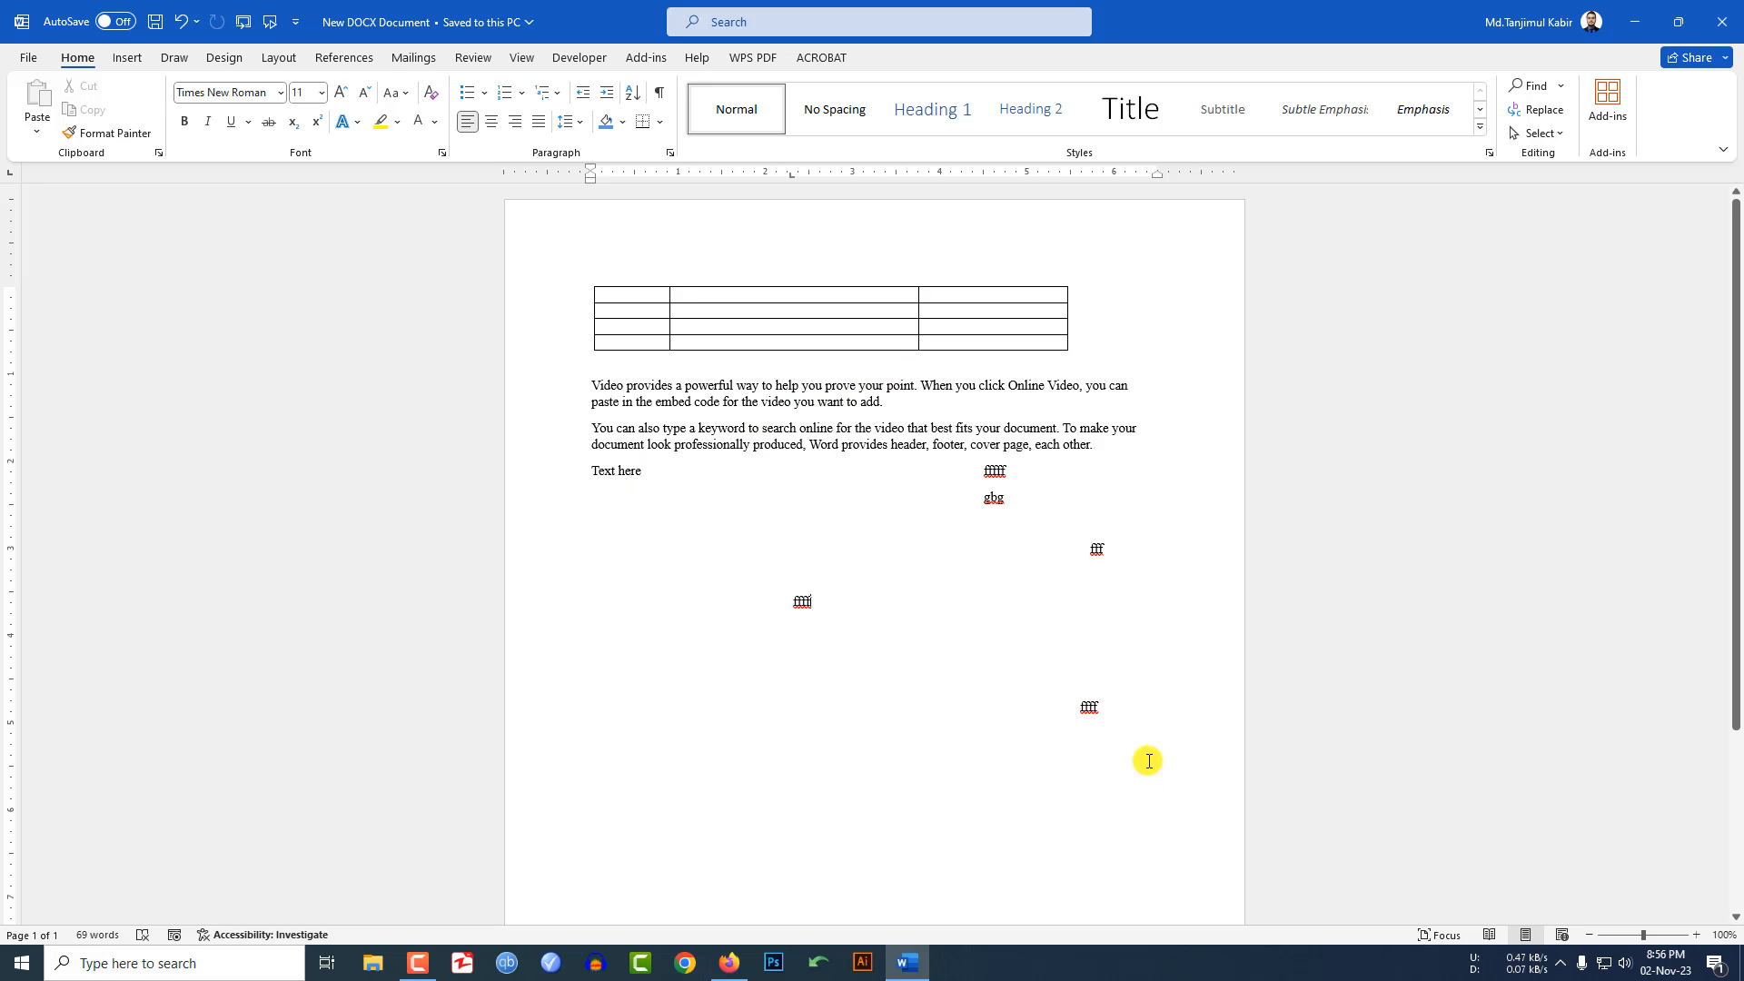
Replace the scattered text below "gbg" with the line "Dhaka Electric Supply Company limited".
drag(1109, 705, 576, 517)
key(BackSpace)
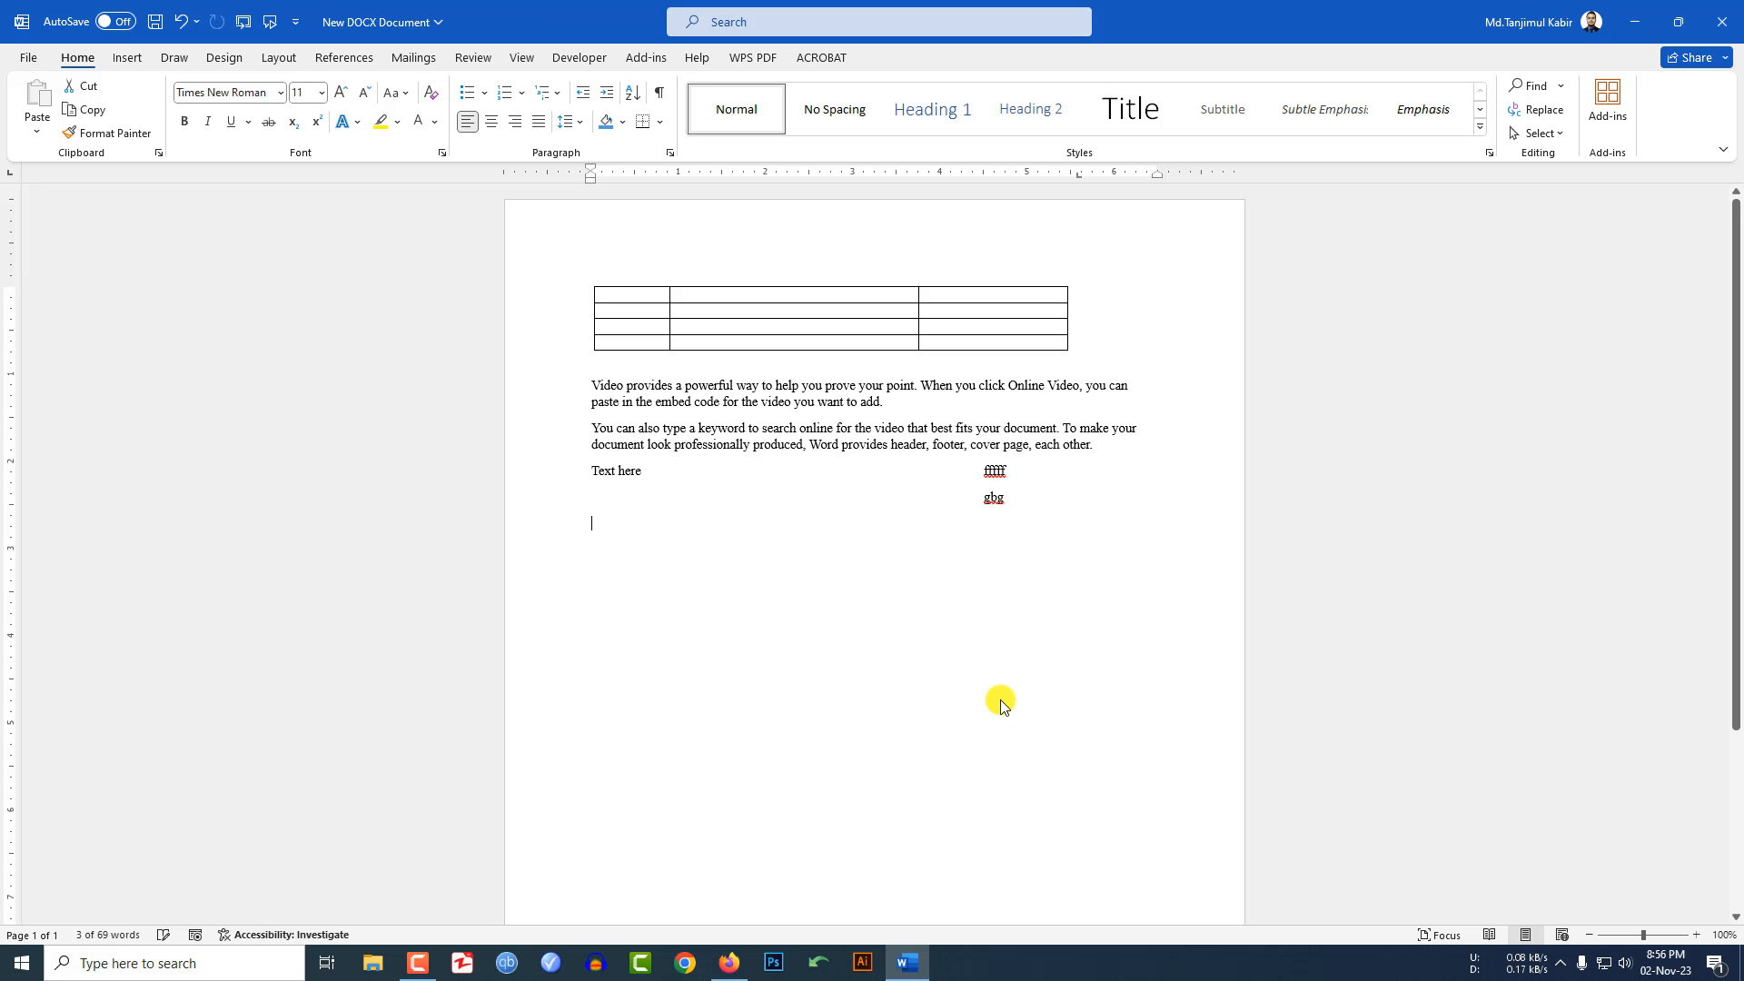
text(Dhaka E)
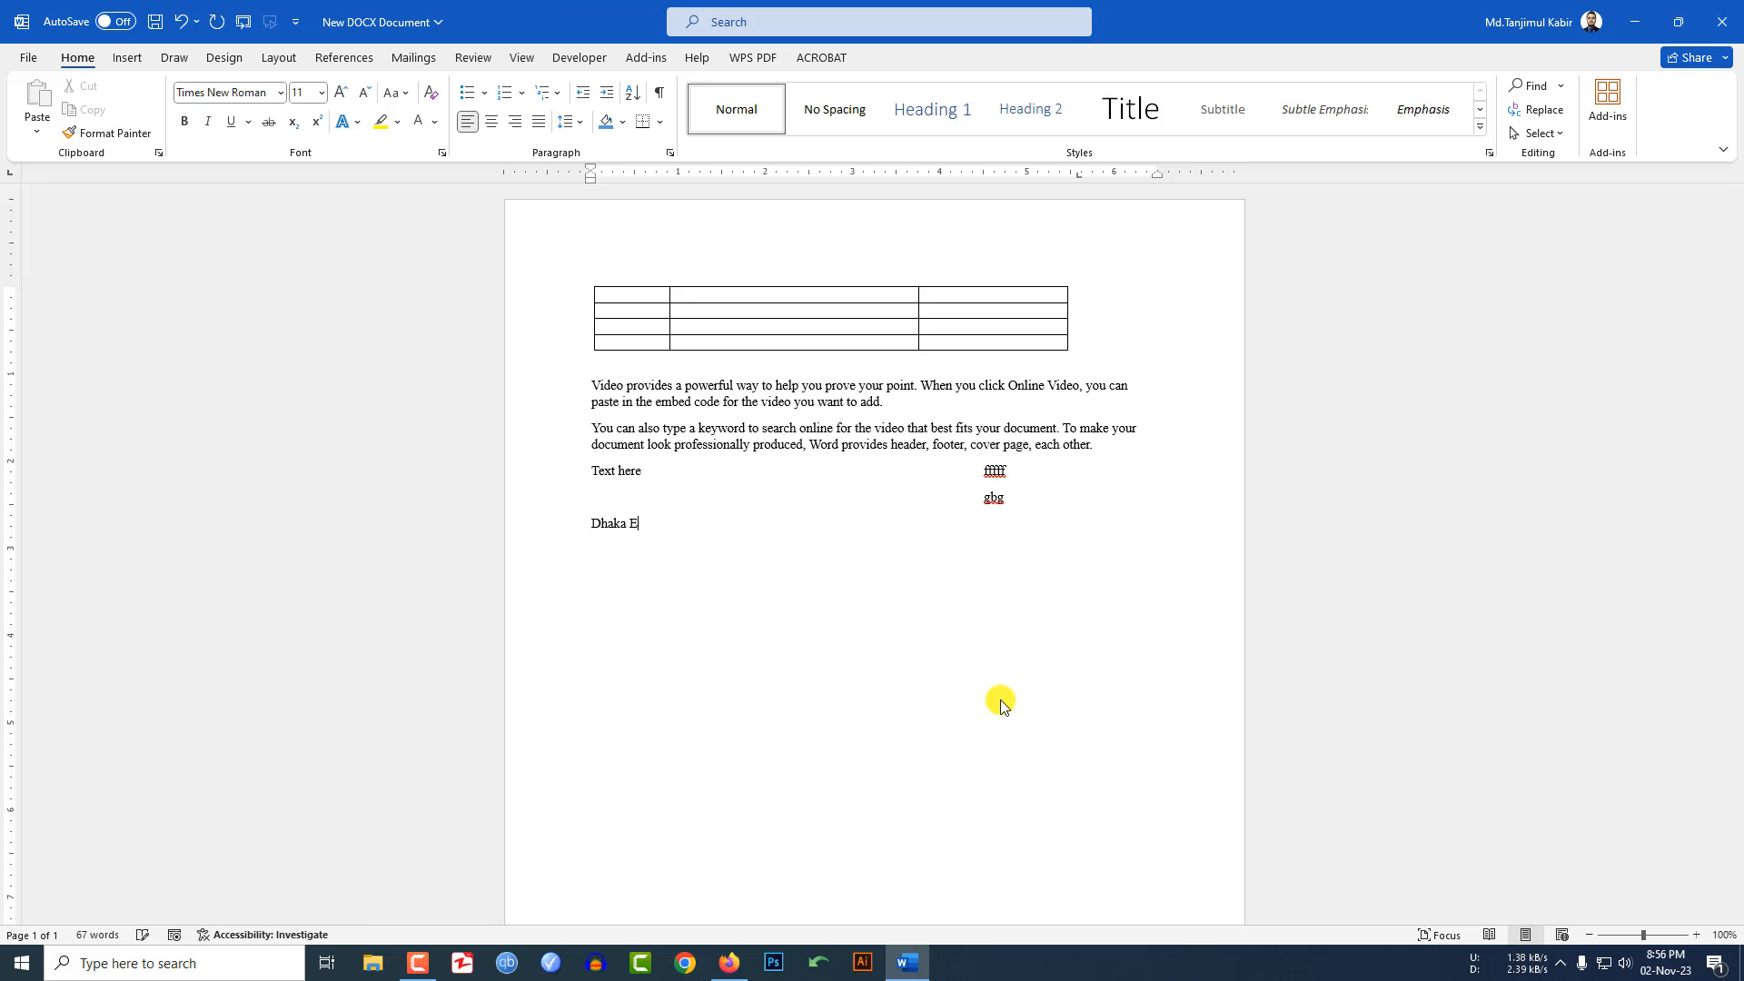
text(lectric Supply Company limited)
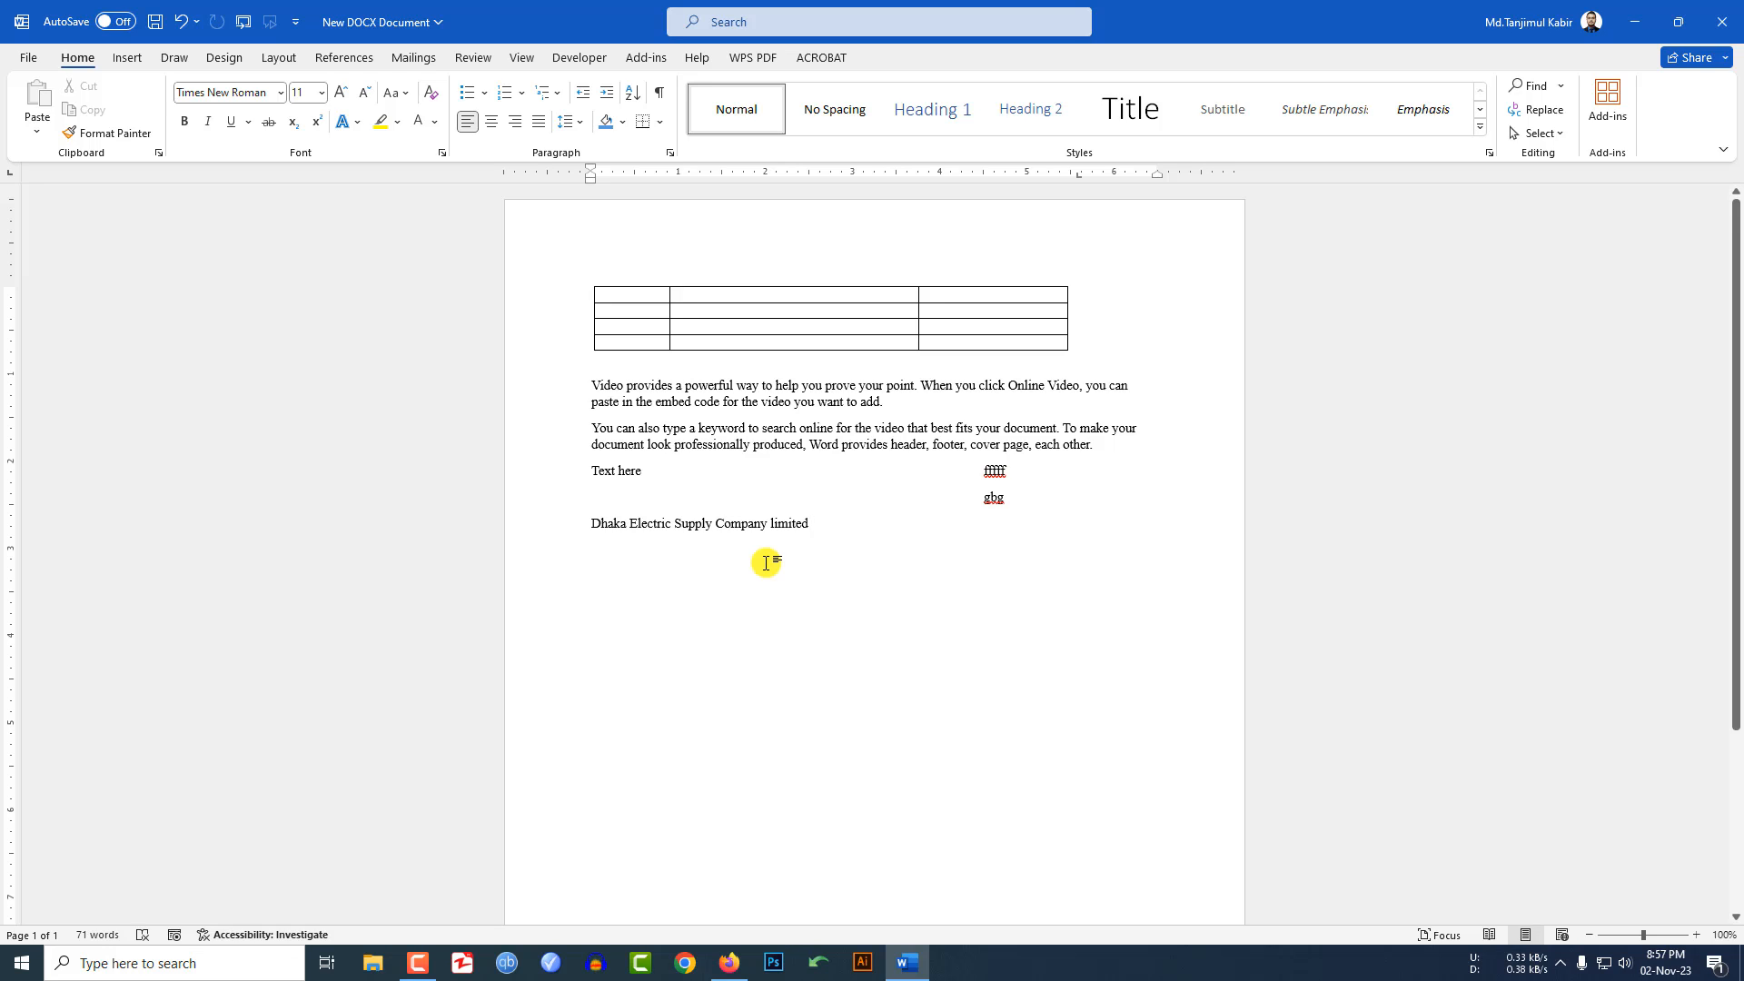
Capitalize "Limited" in the company name and append "(DESCO)" after it.
click(773, 523)
key(BackSpace)
text(L)
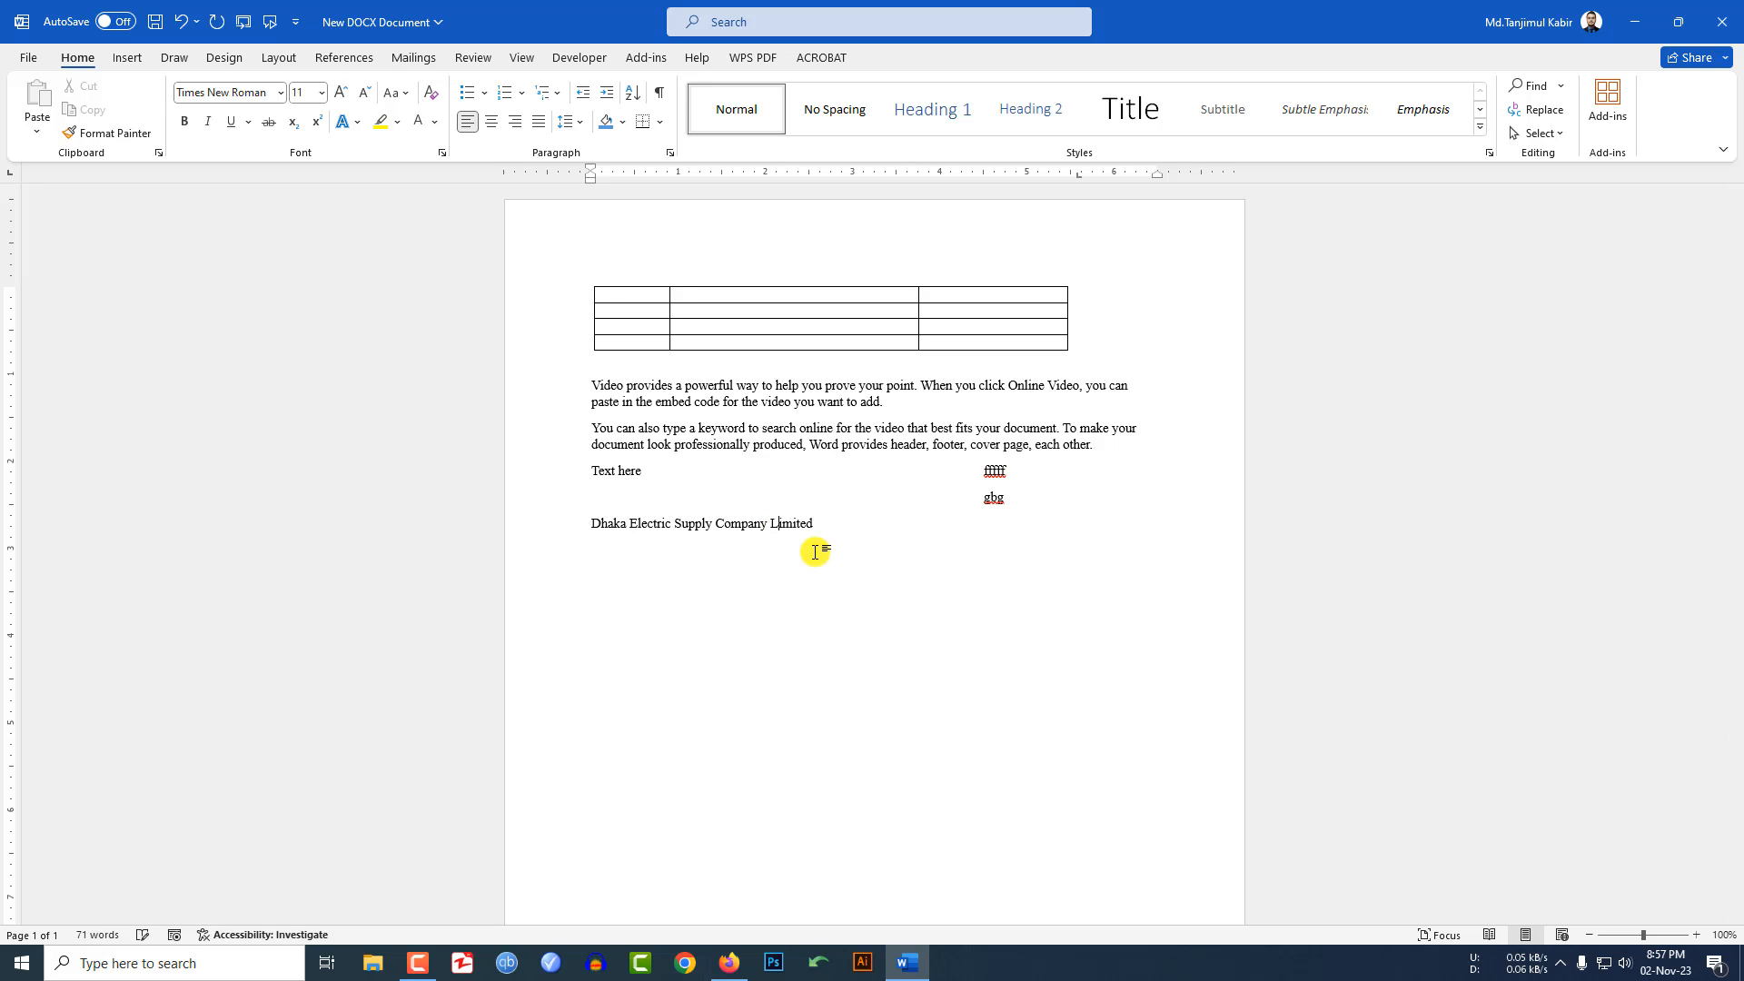
click(843, 524)
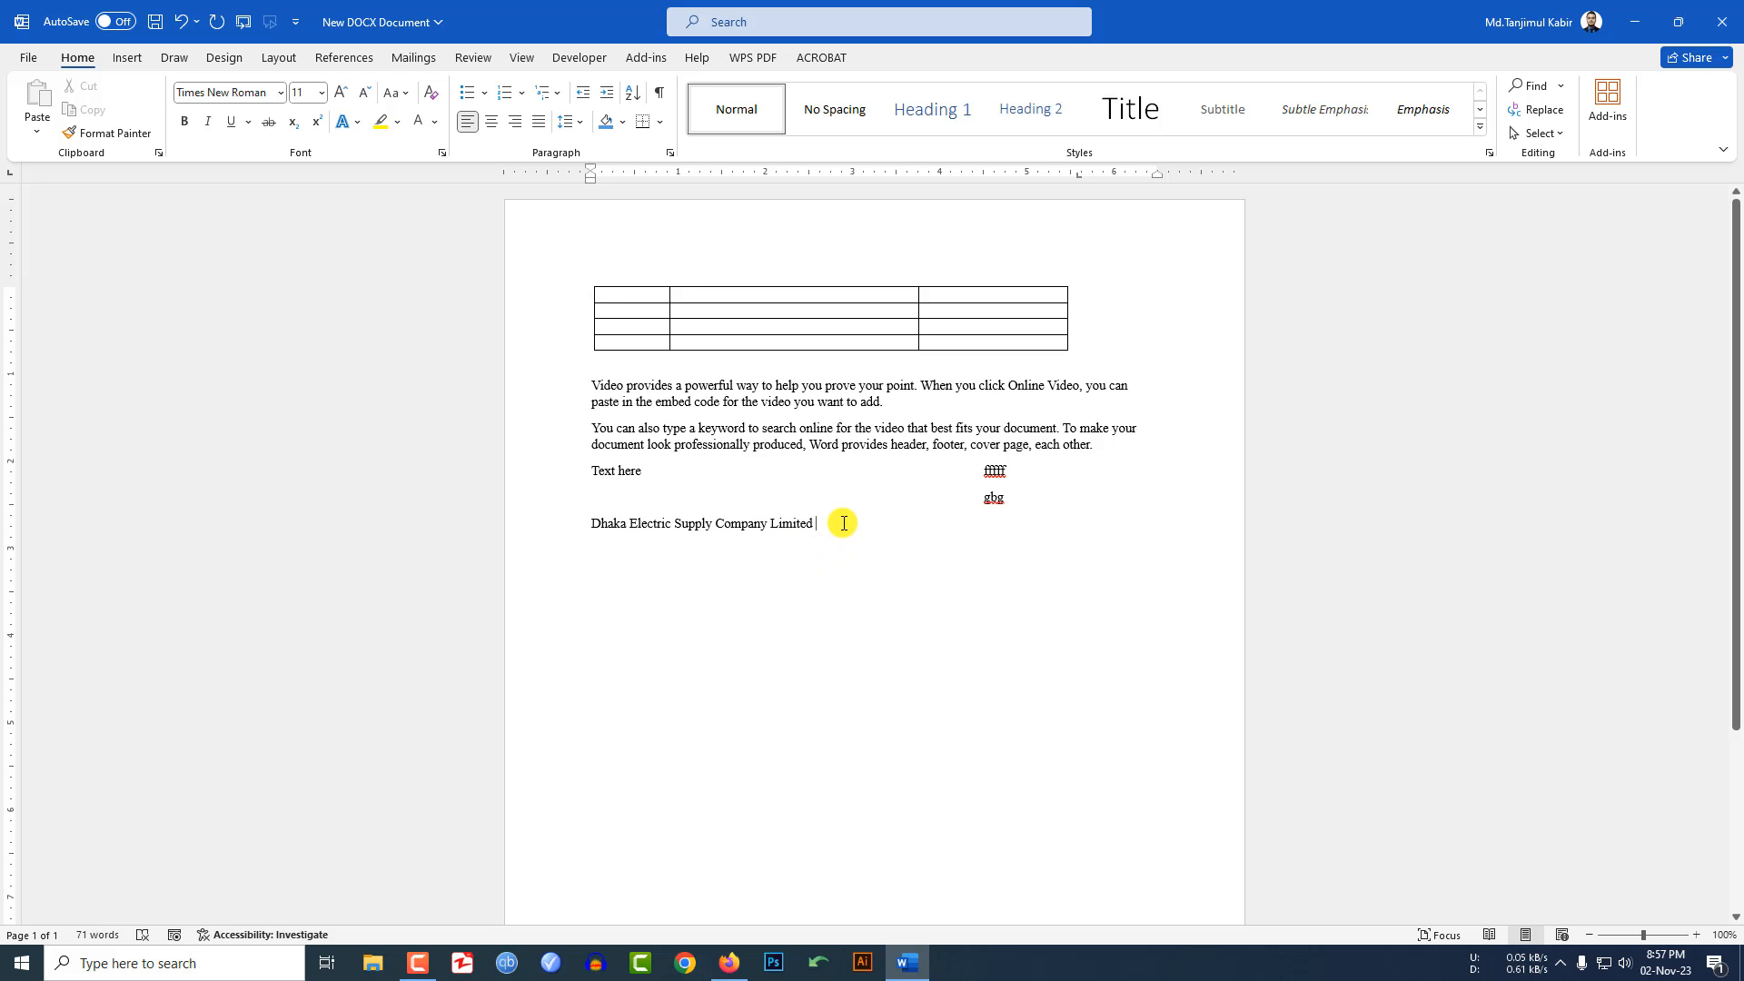
text((DESCO)
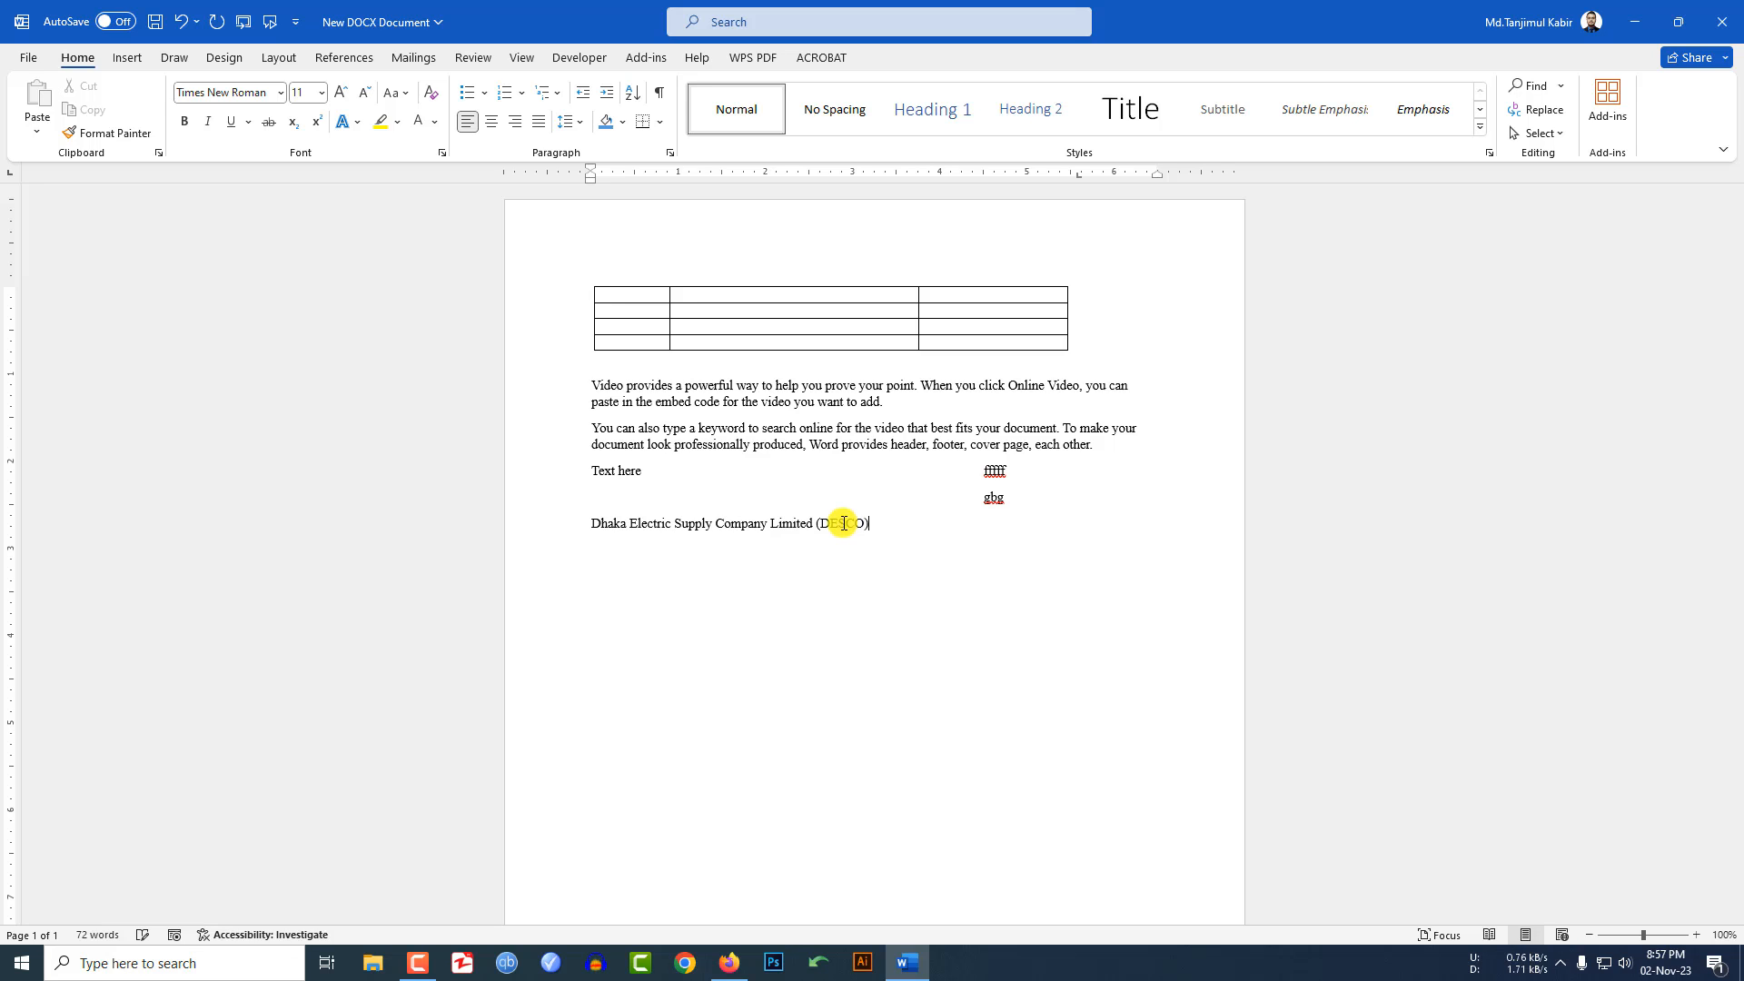
Finish the company name line and add an AutoCorrect entry that replaces "DS" with "Dhaka Electric Supply Company Limited (DESCO)" as formatted text.
text())
drag(872, 523, 576, 523)
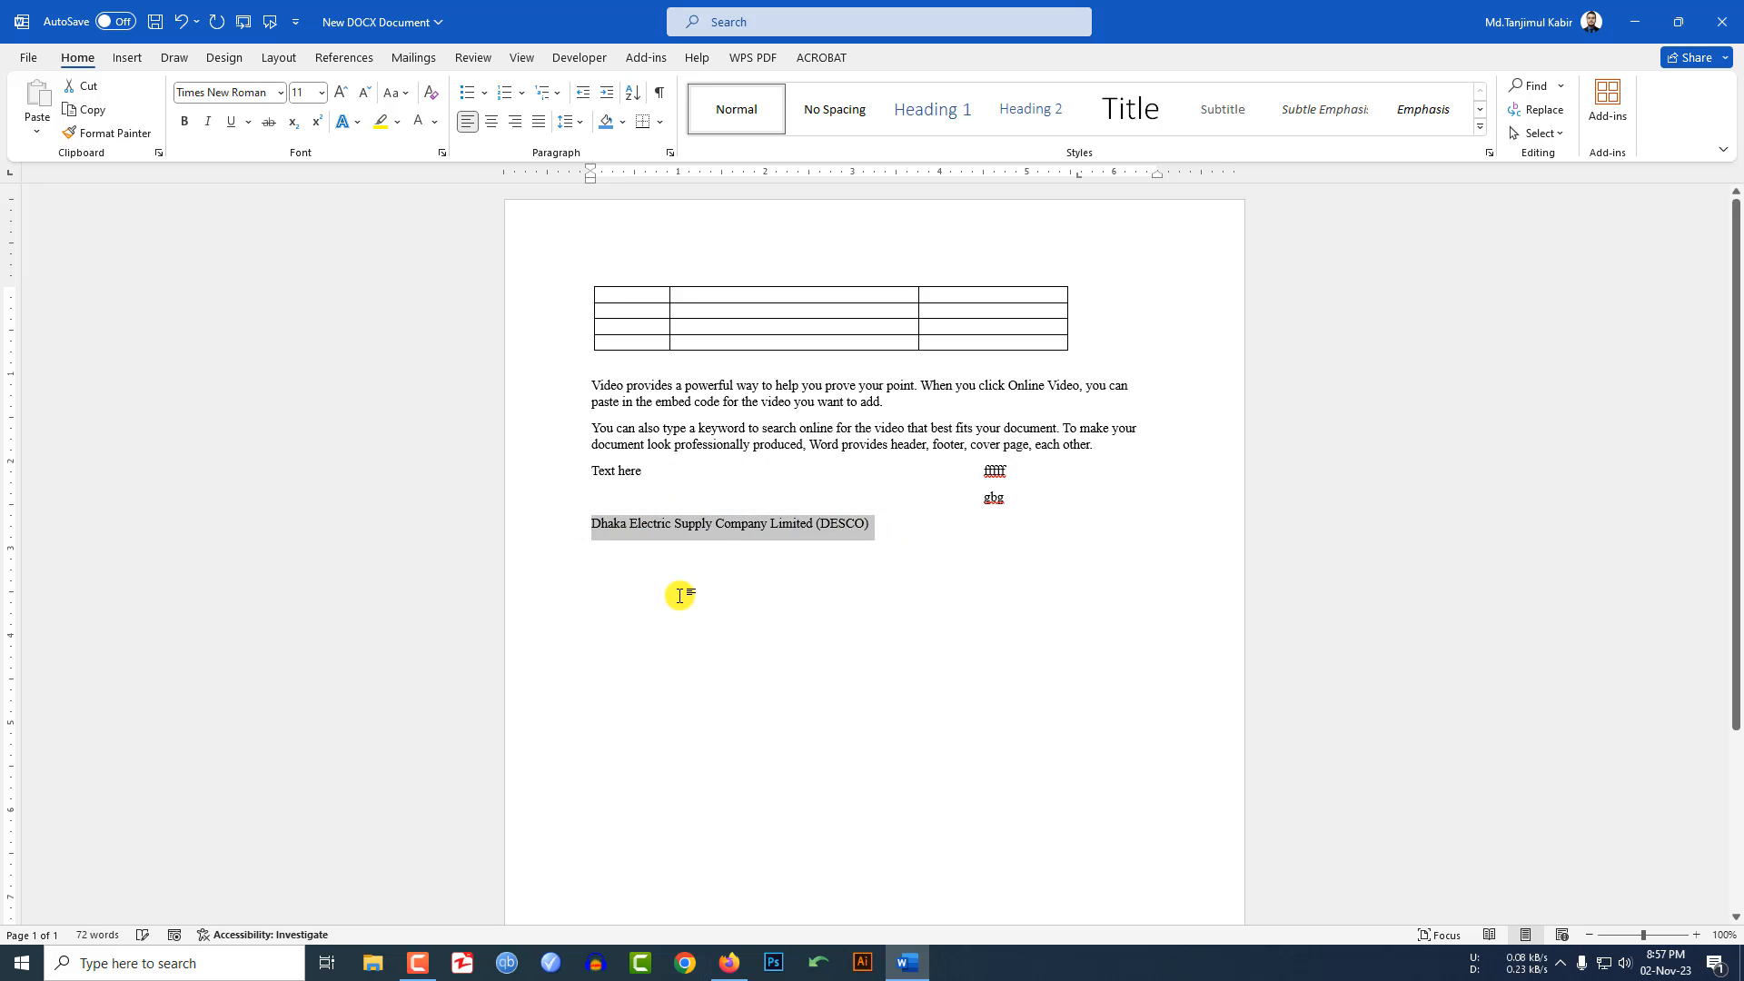
click(26, 62)
key(Escape)
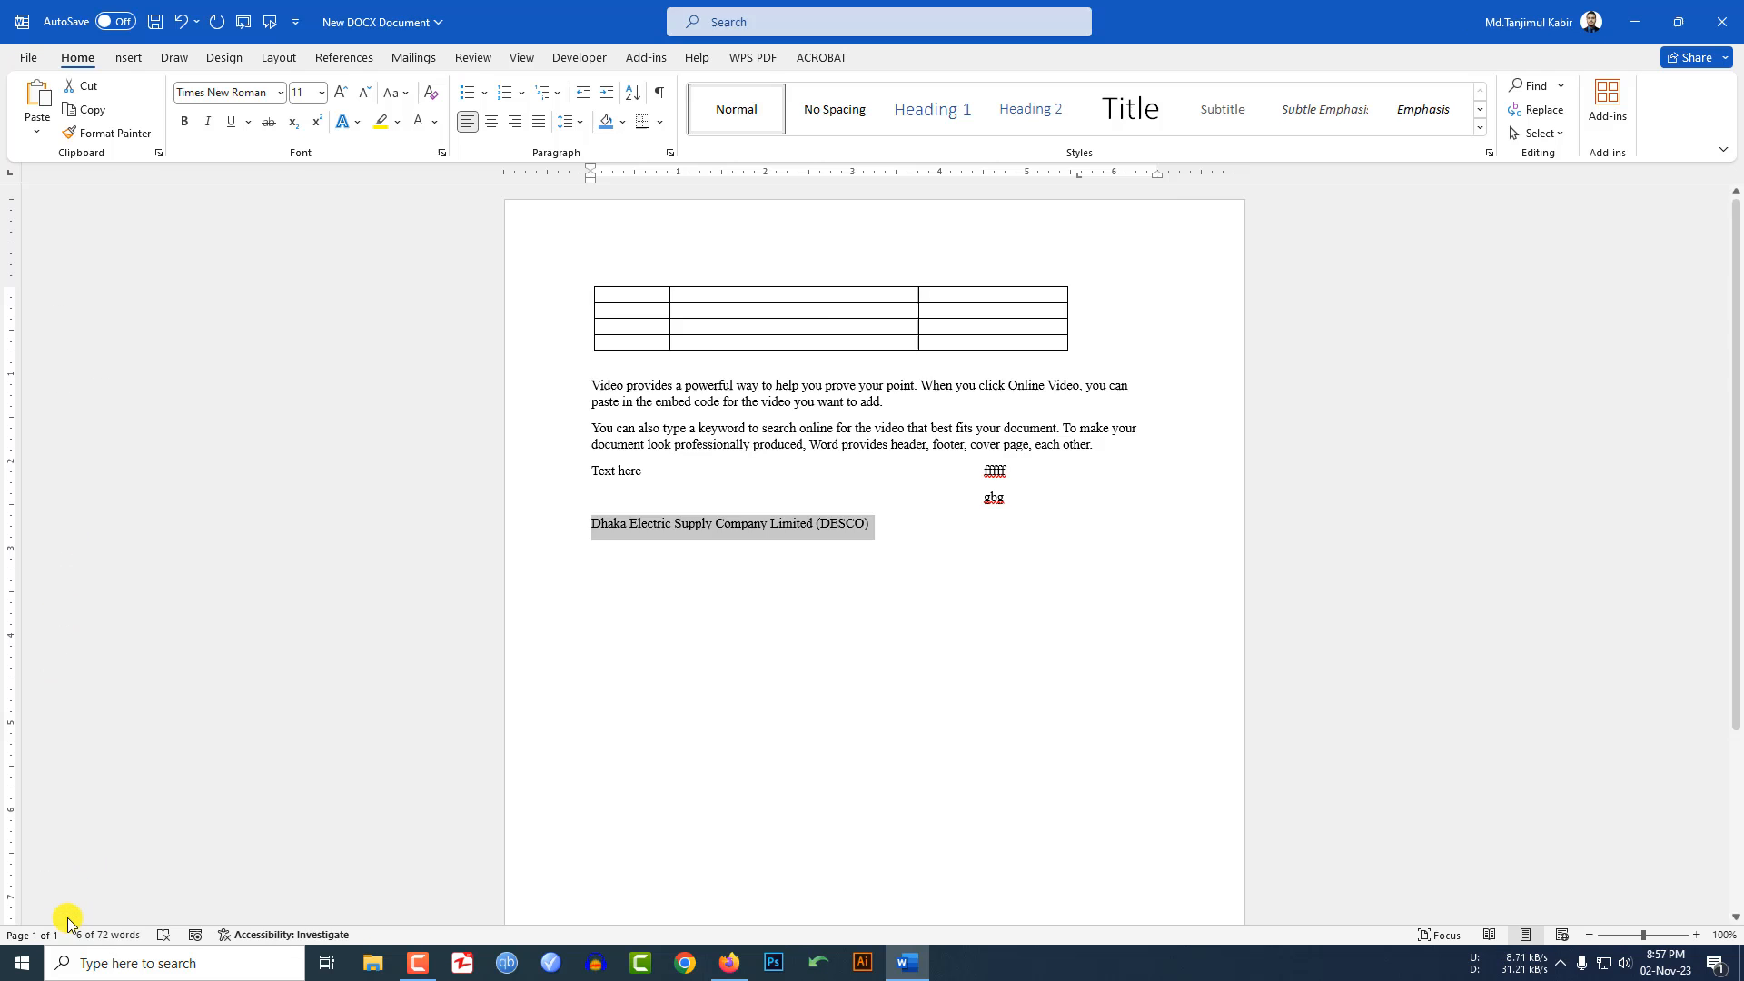
click(536, 259)
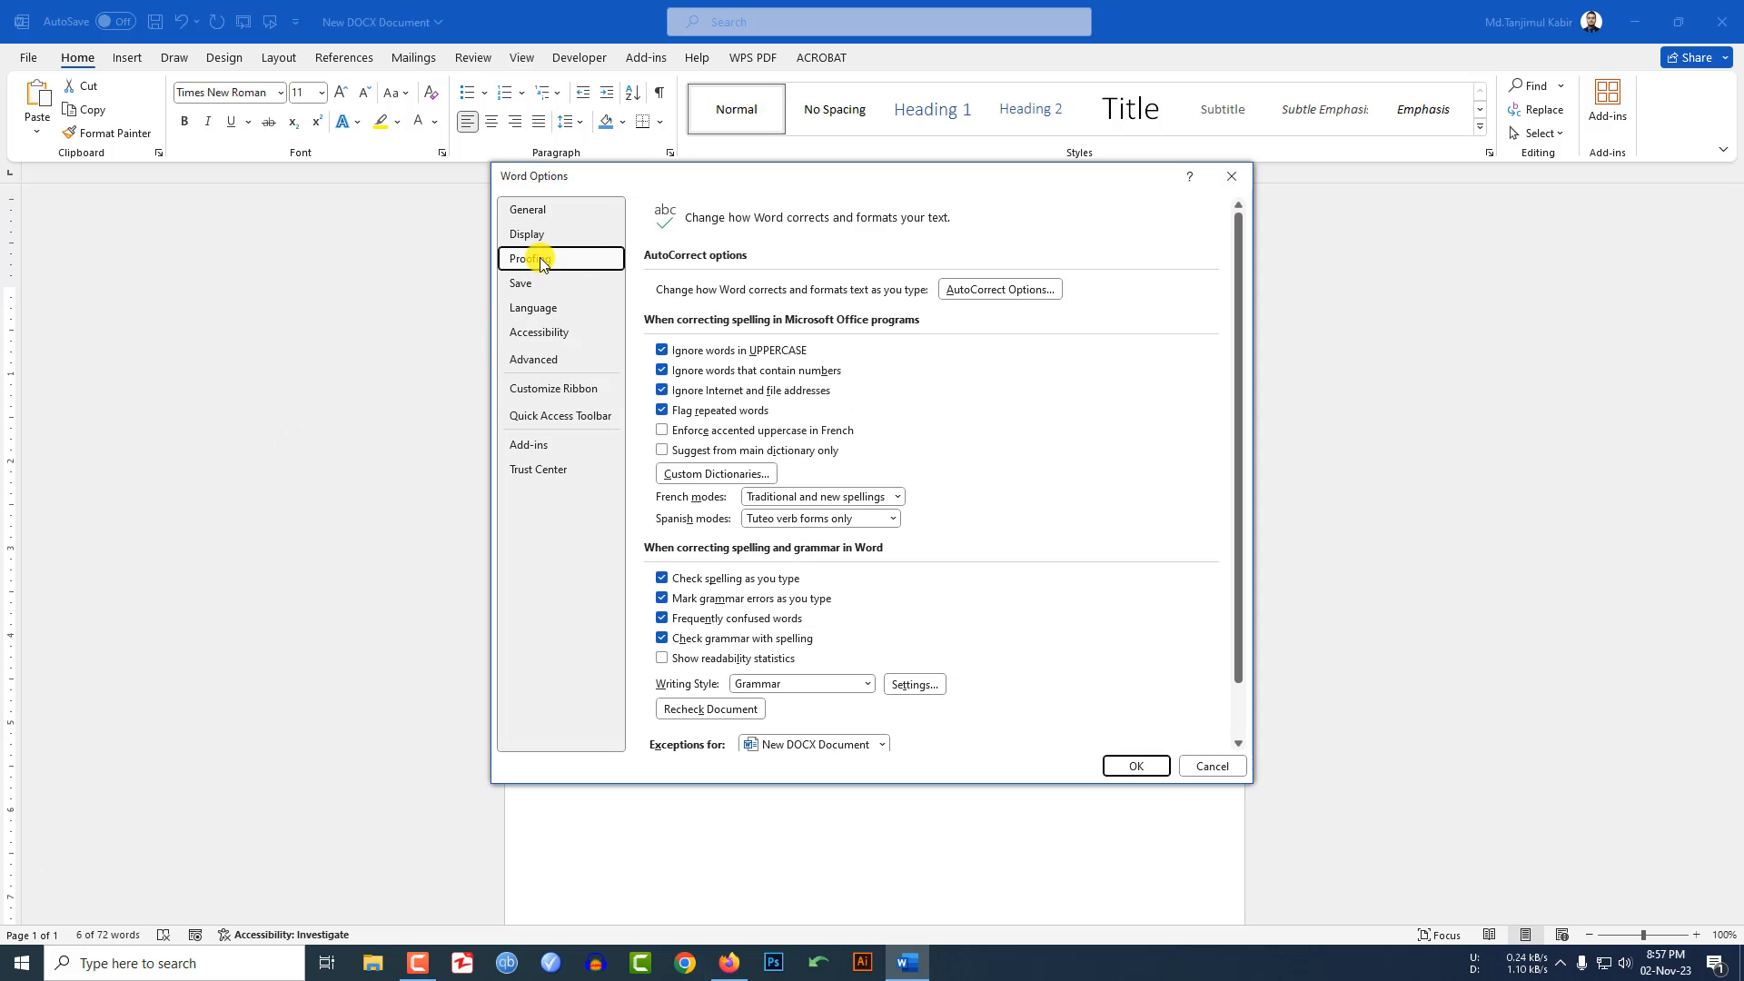
click(990, 289)
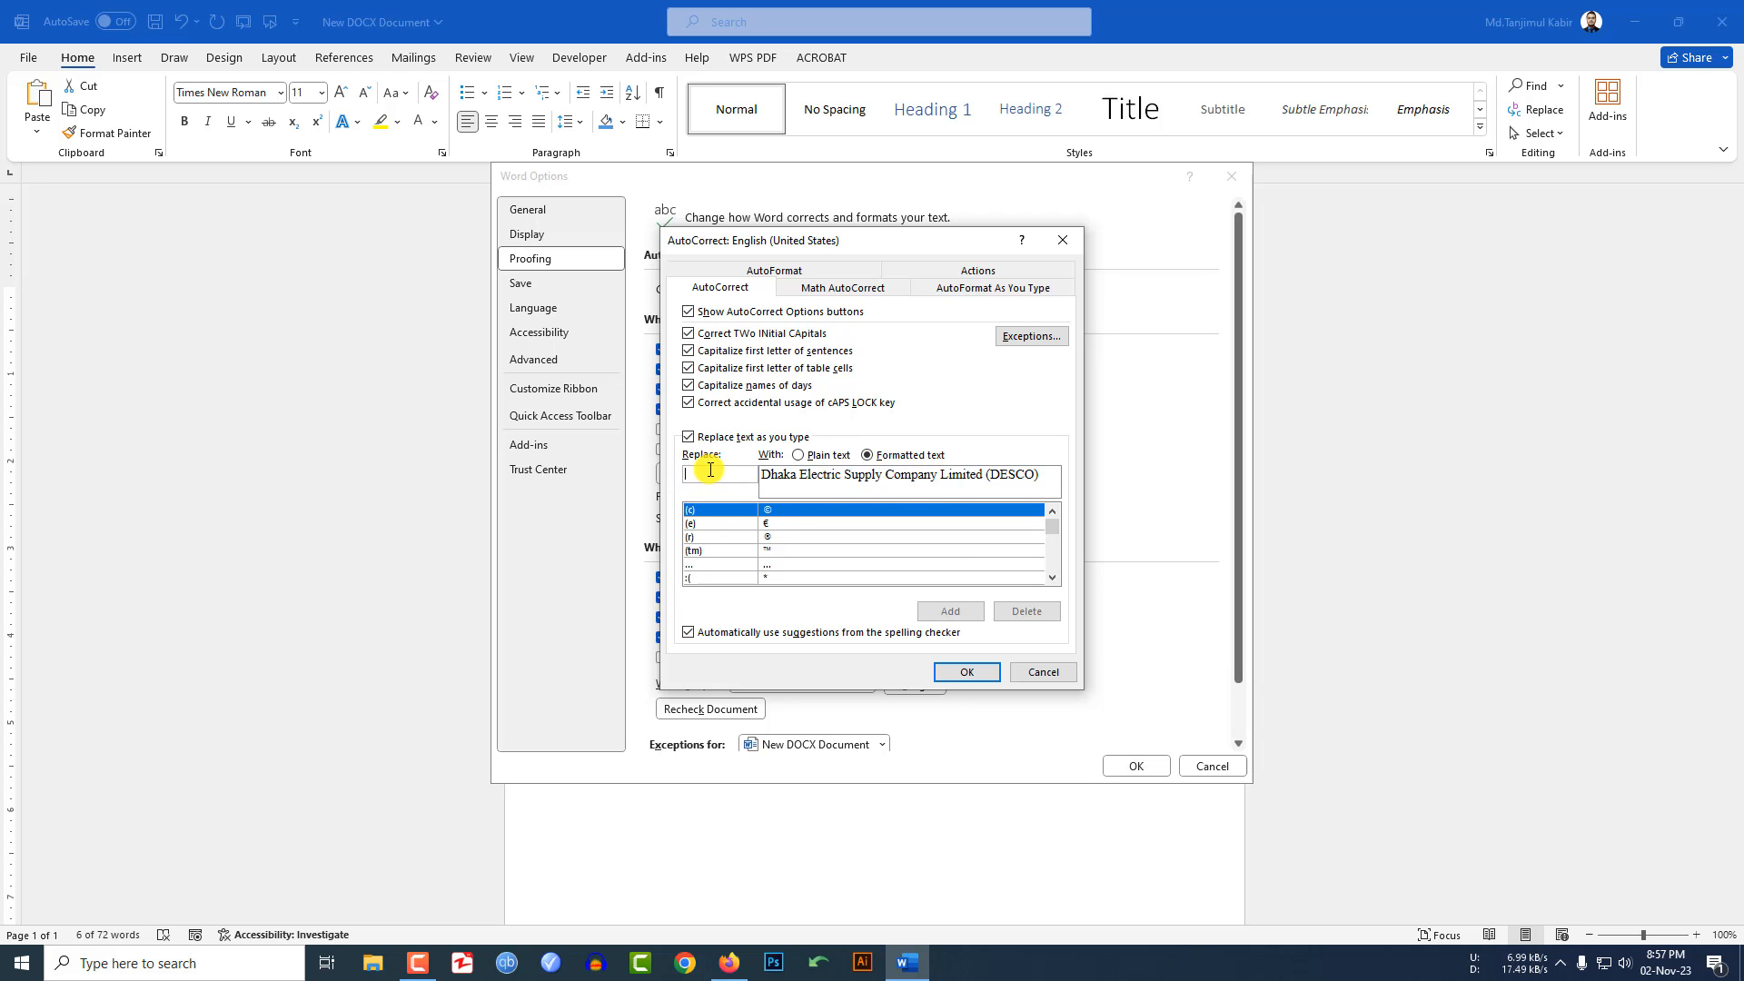
text(DS)
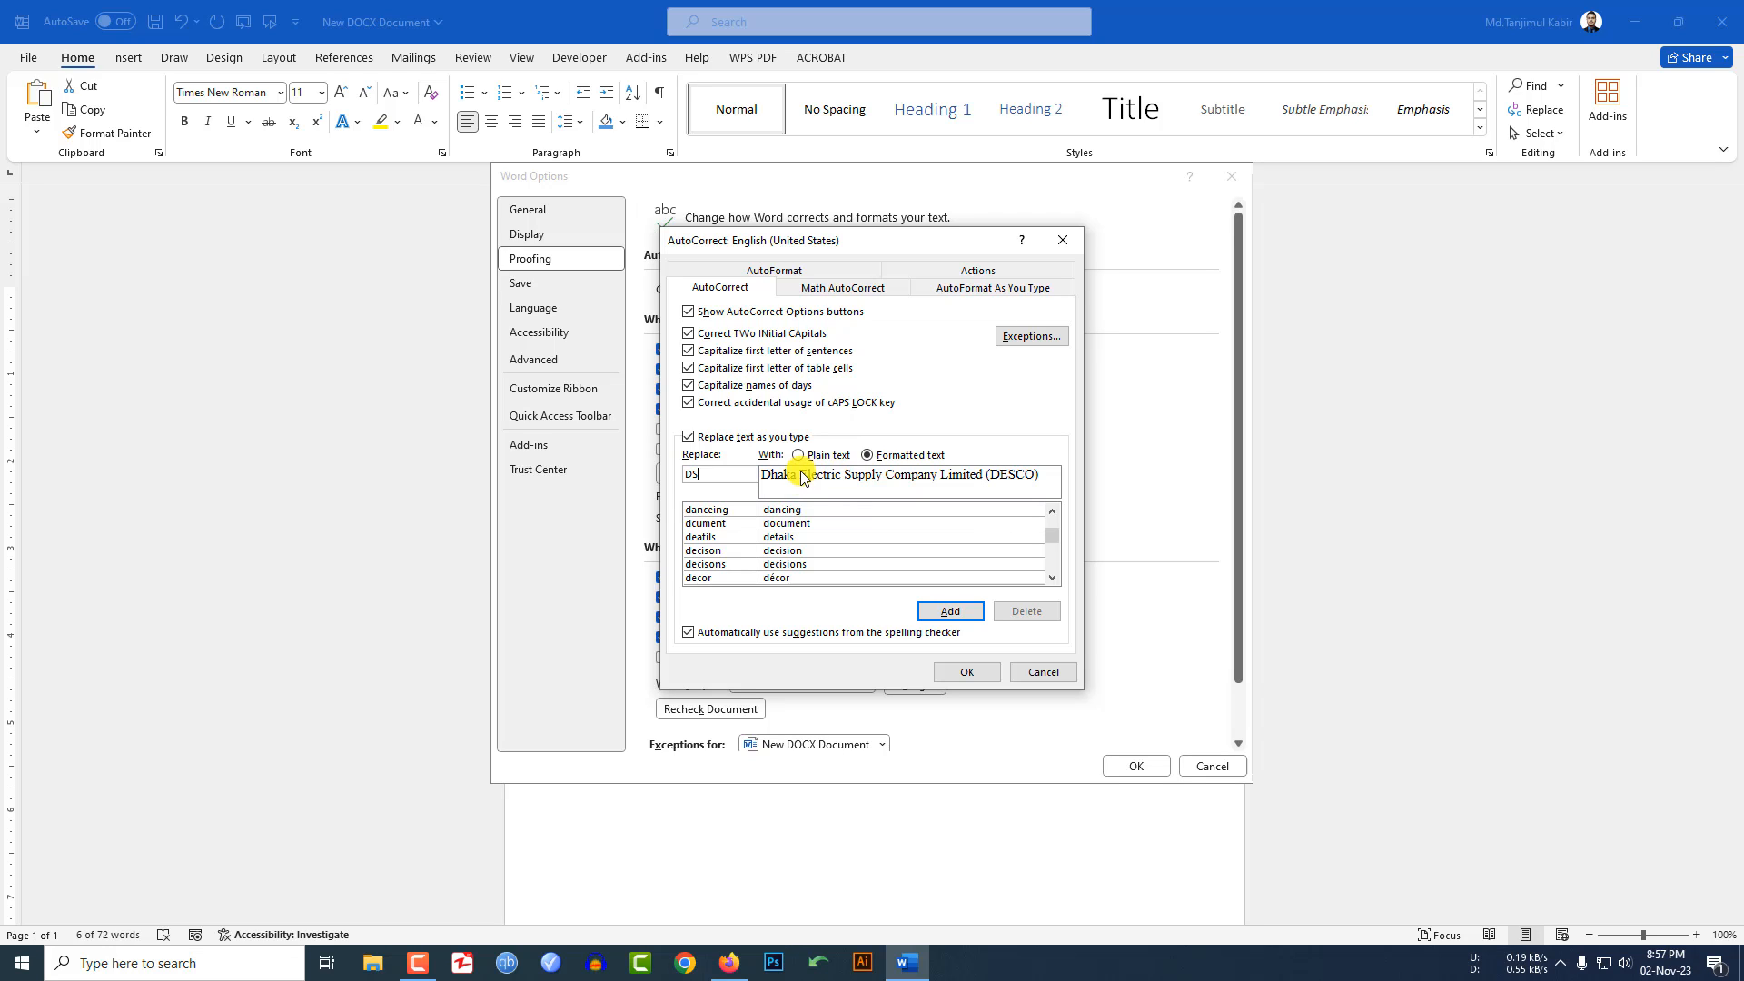
click(950, 613)
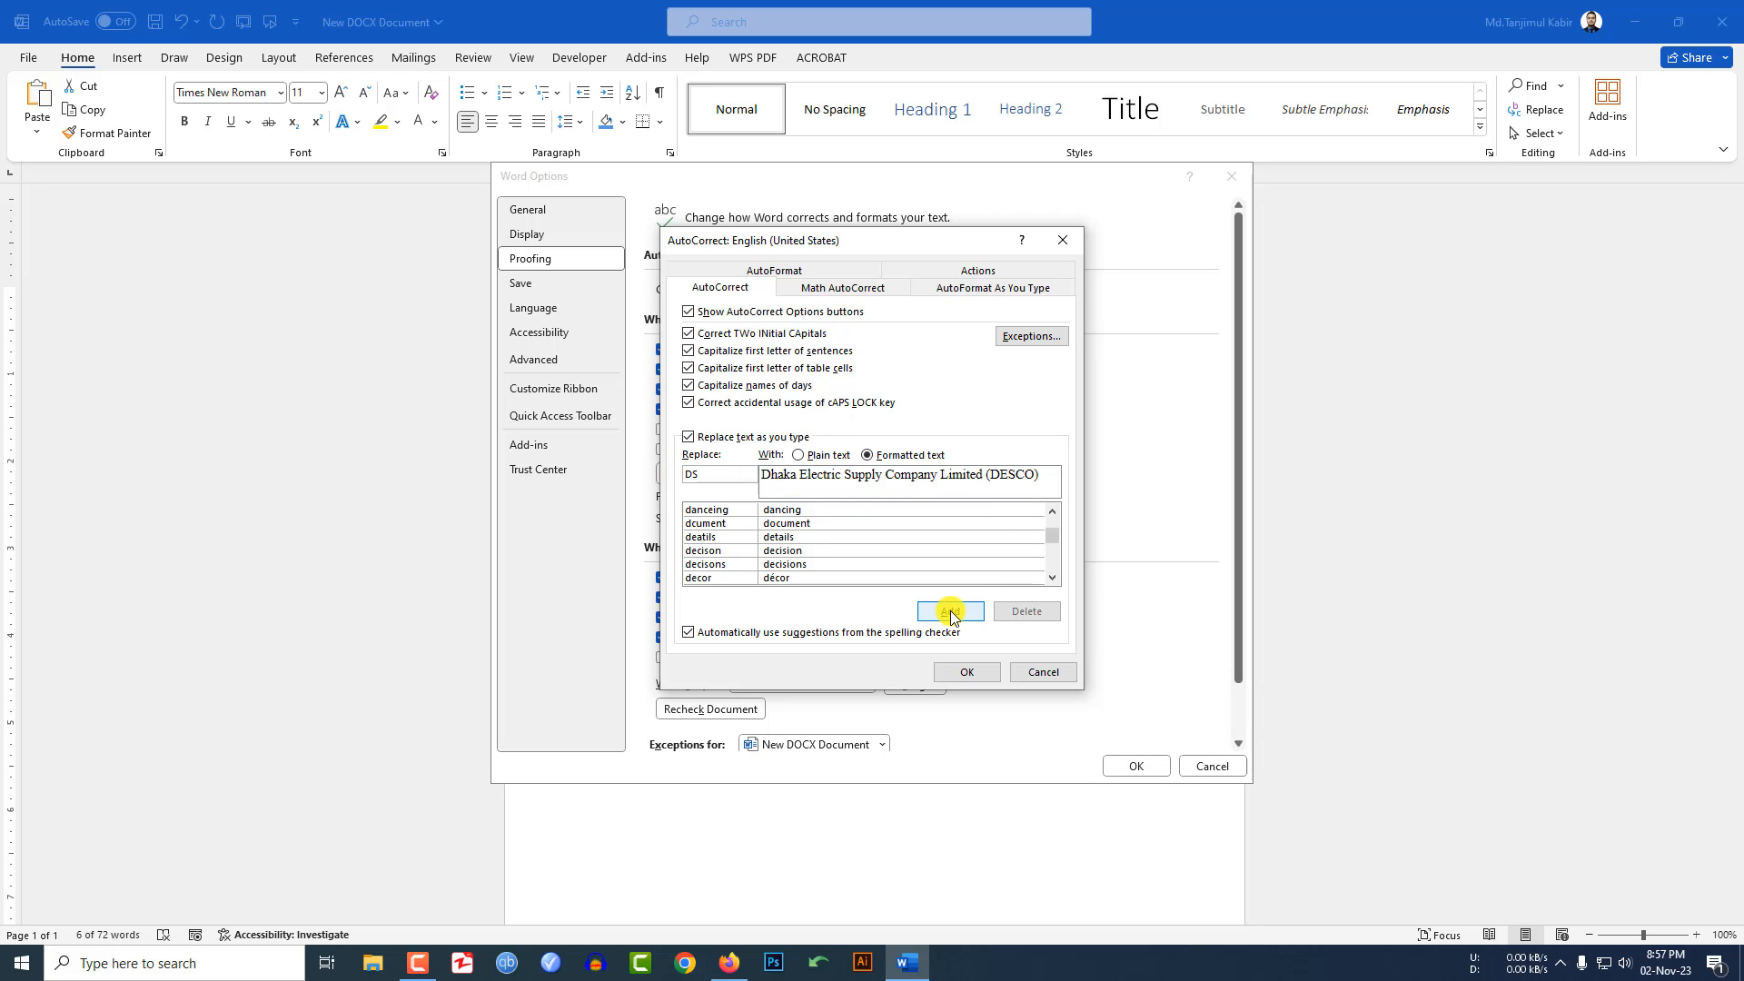
click(969, 673)
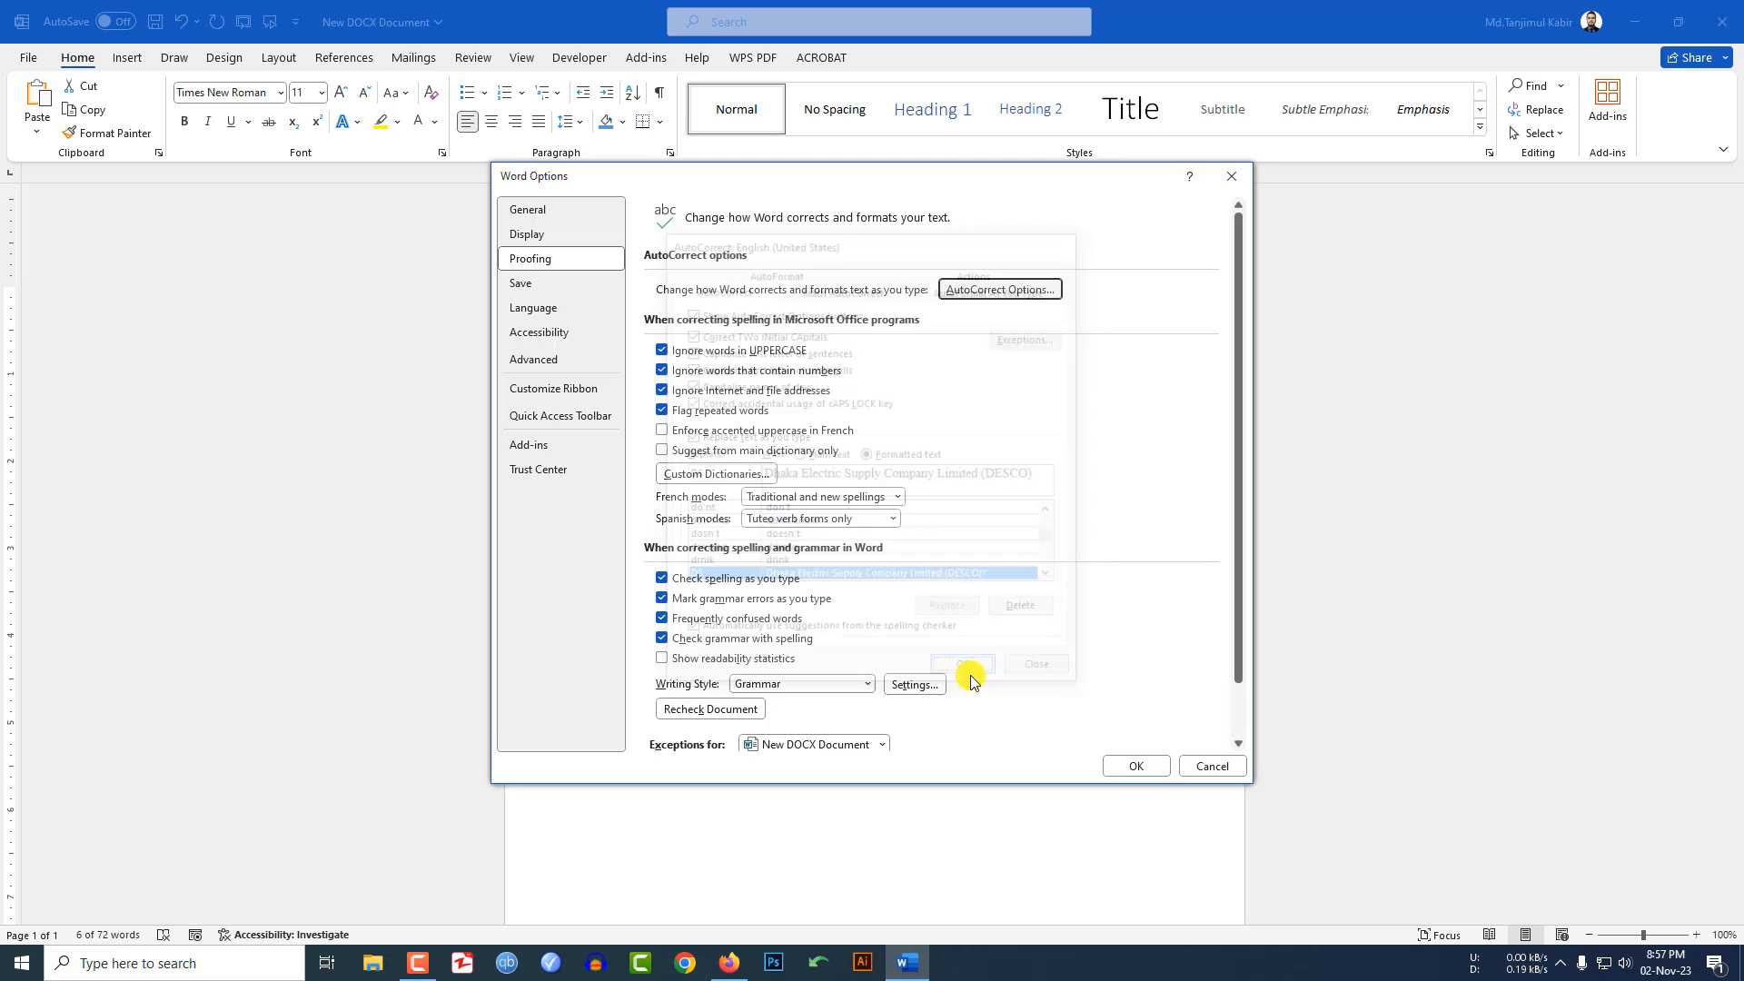
click(1131, 765)
click(967, 610)
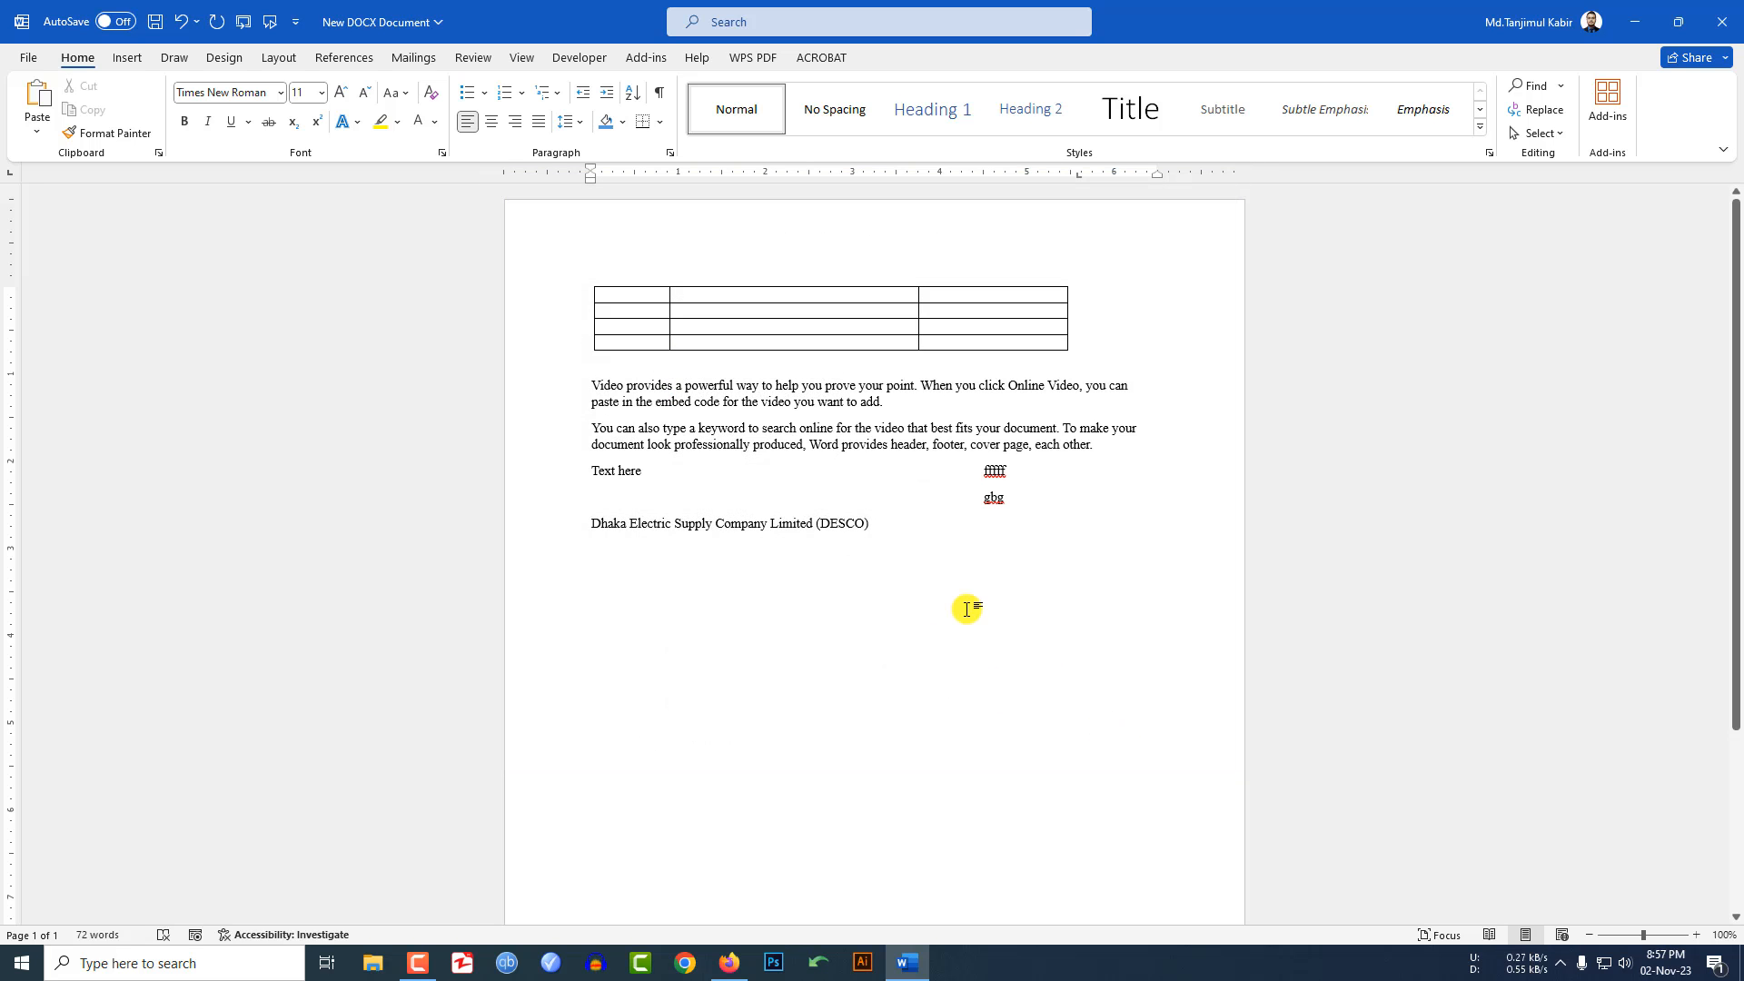
Replace the first paragraph's final period with the company name using the "DS" shortcut, and try lowercase "ds" after it.
click(911, 406)
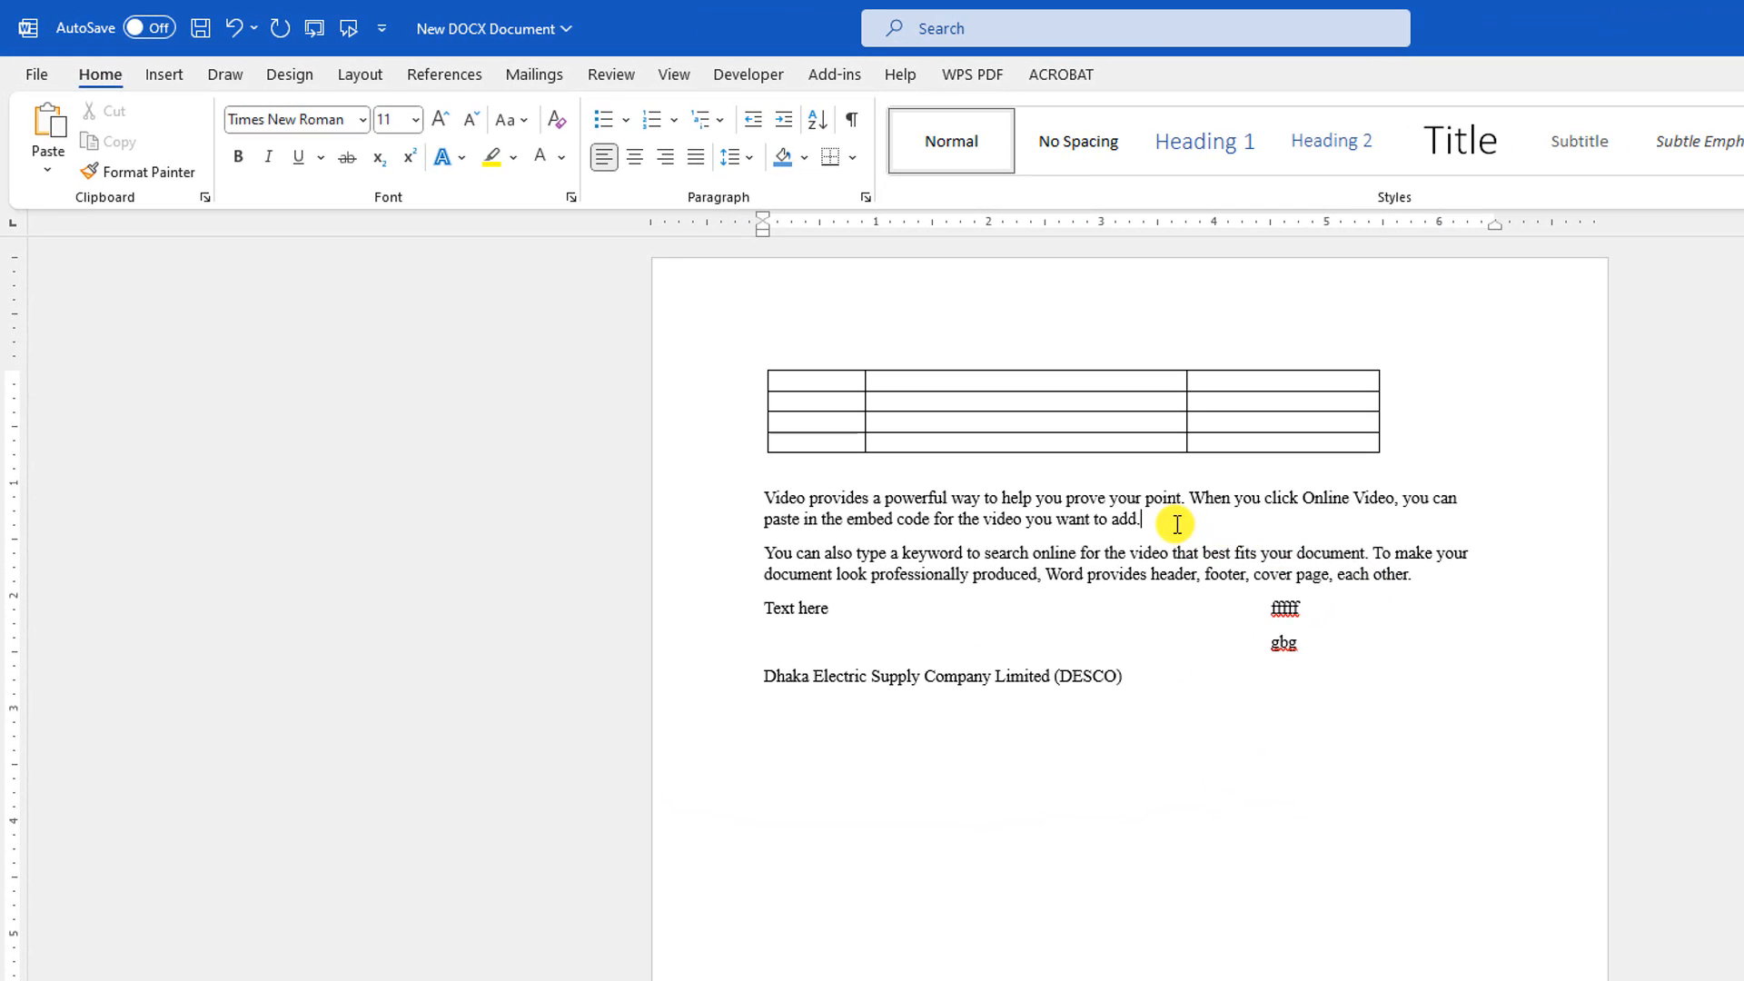
key(BackSpace)
text((DES)
key(Return)
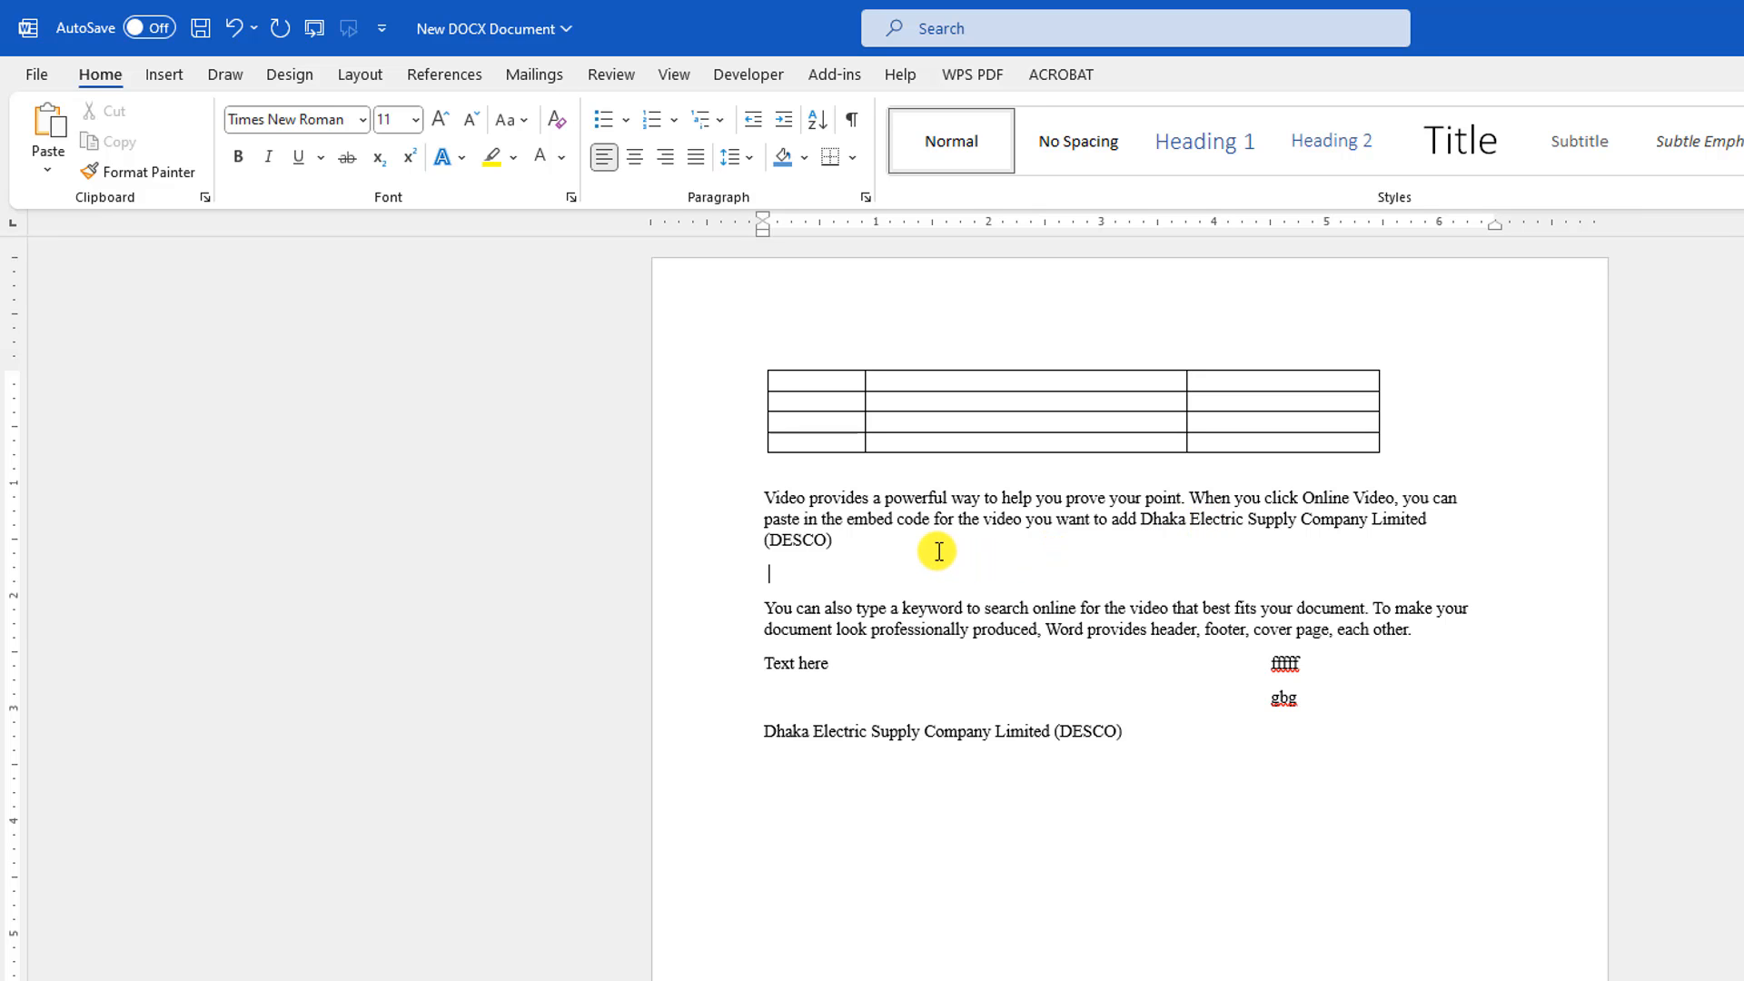
text(ds)
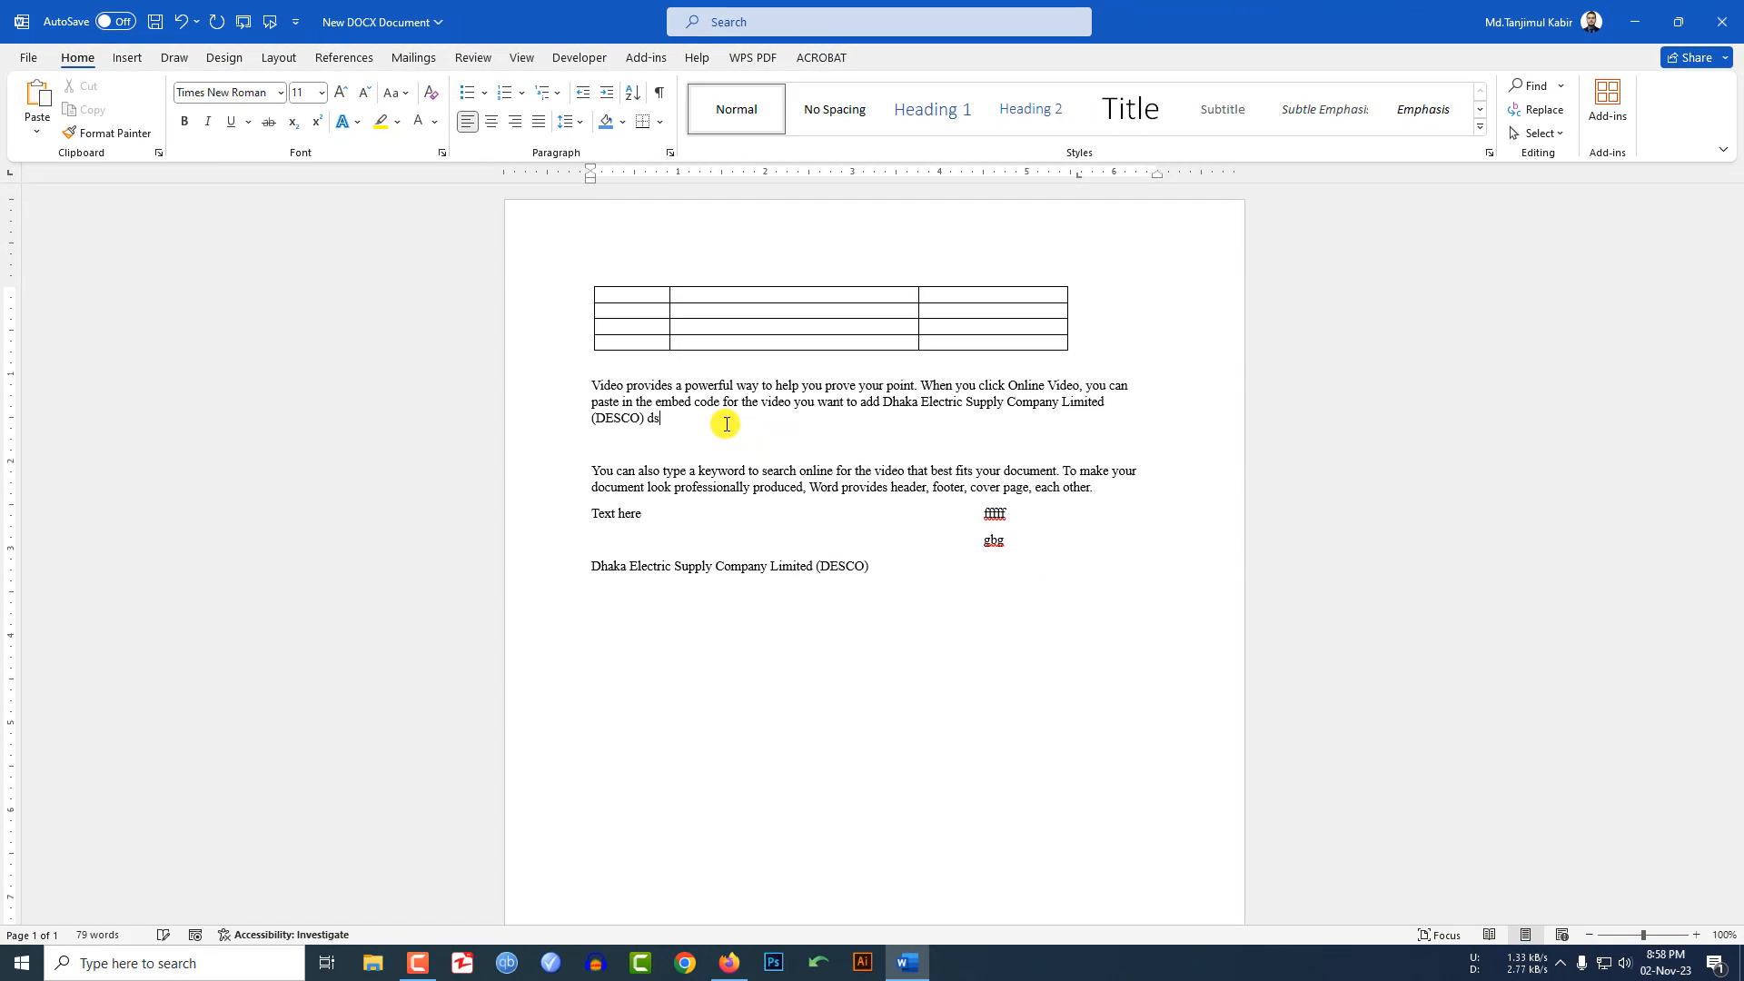
Delete the "DS" entry from the AutoCorrect list in the proofing options.
click(28, 57)
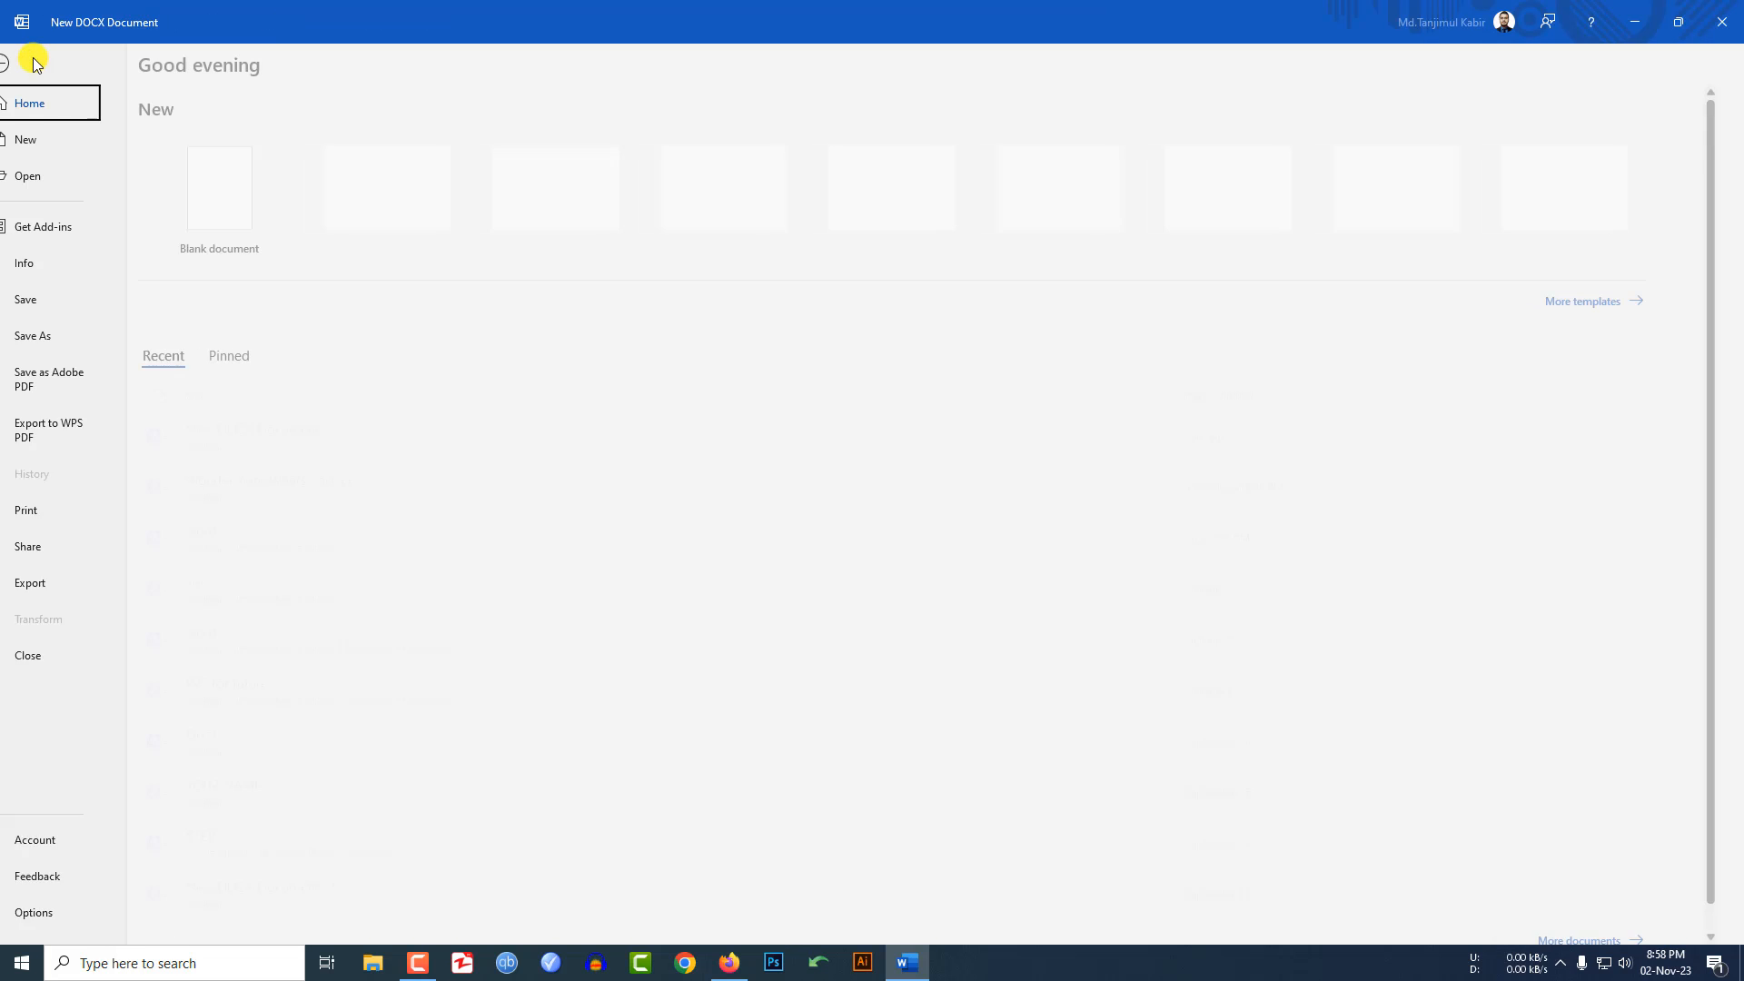
click(58, 912)
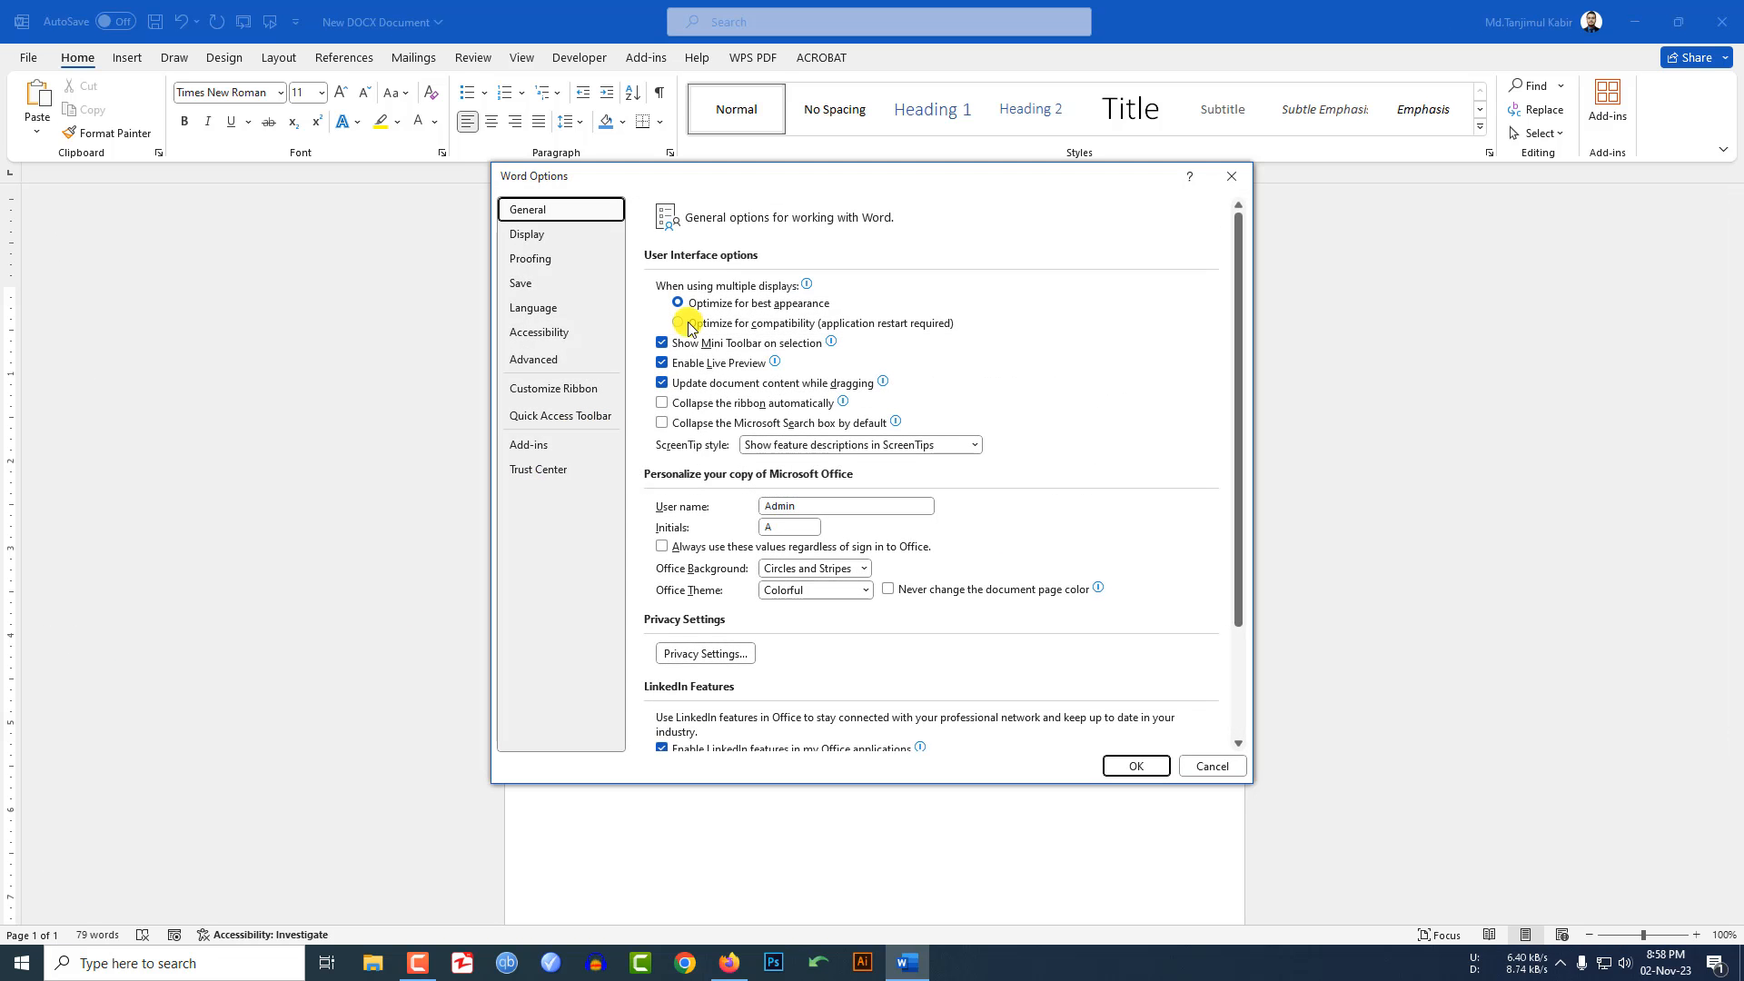
click(562, 260)
click(1045, 293)
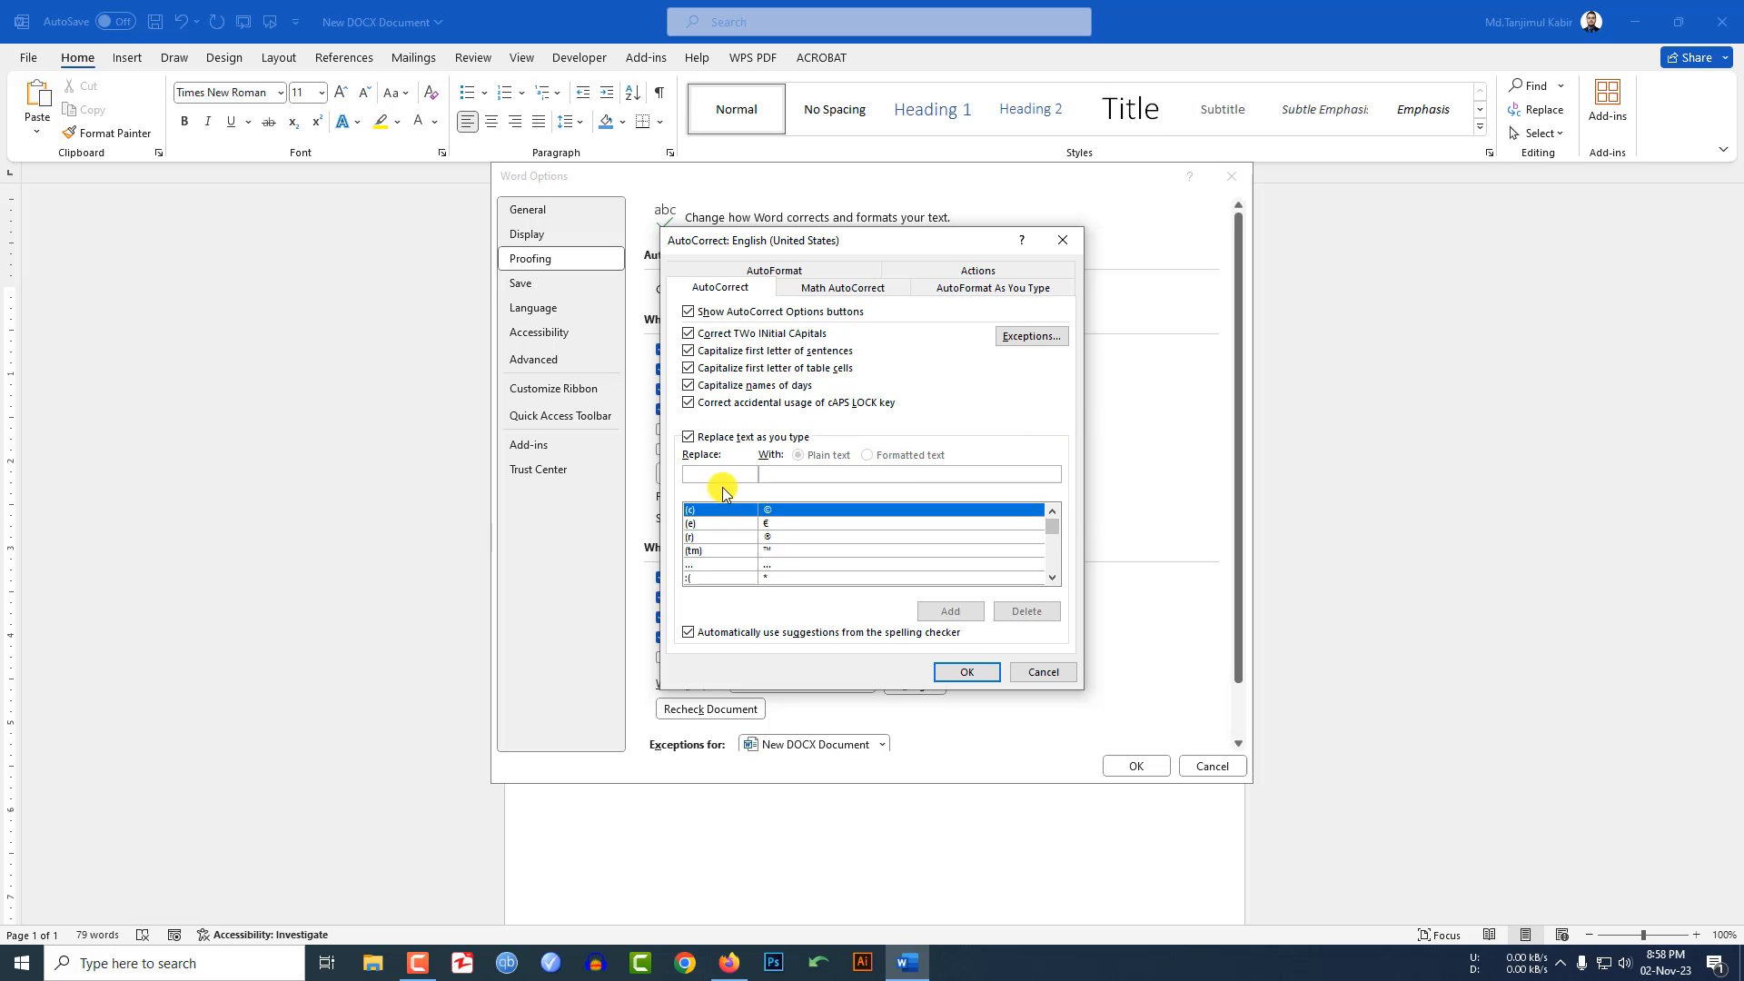
text(DS)
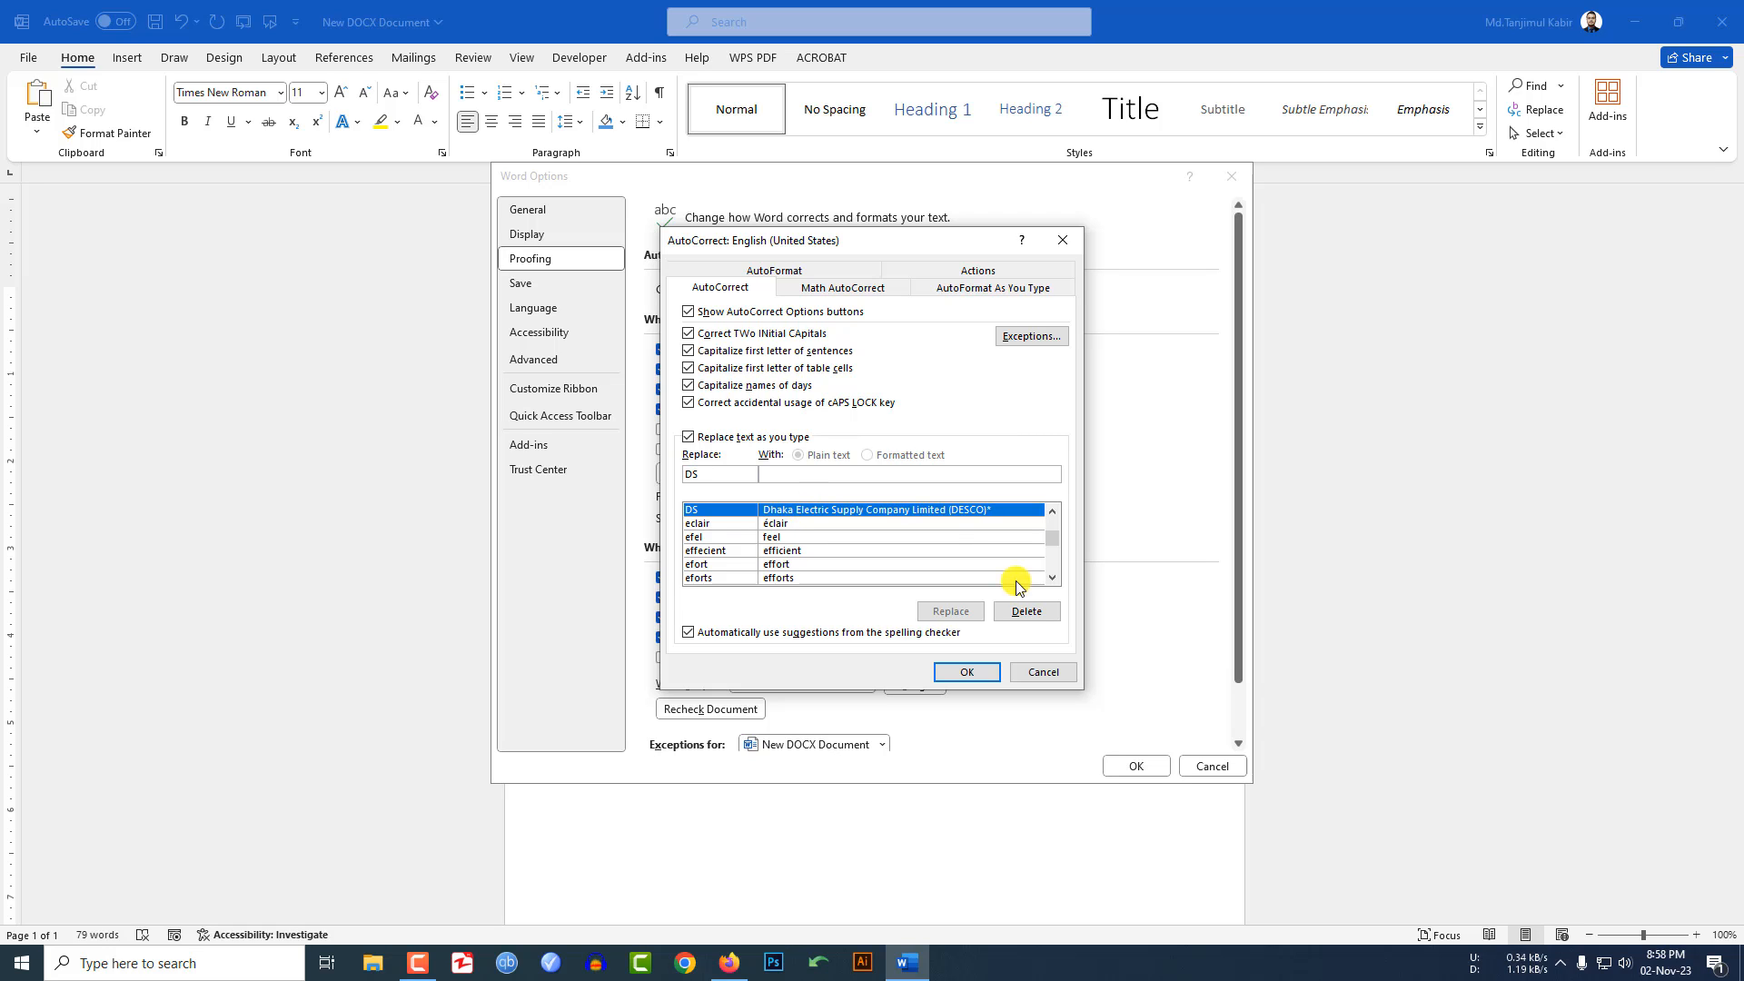
click(1027, 611)
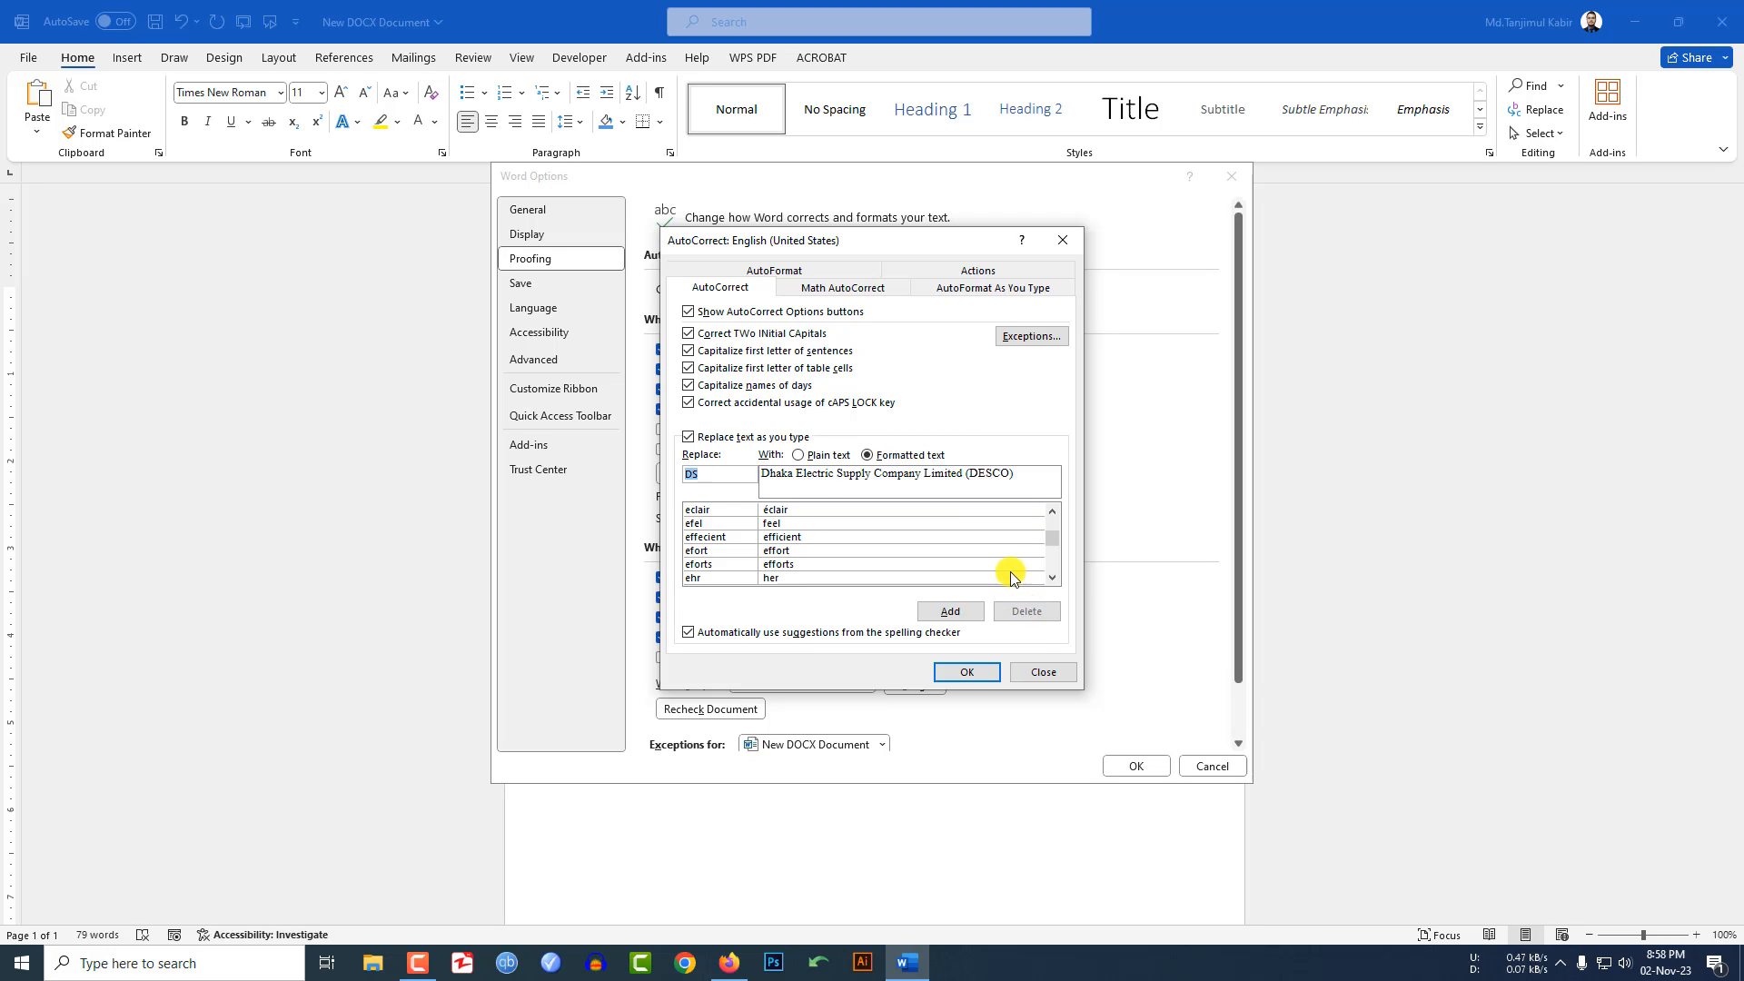
Add the formatted company name as an AutoCorrect entry triggered by lowercase "ds" and apply the options.
click(685, 479)
text(ds)
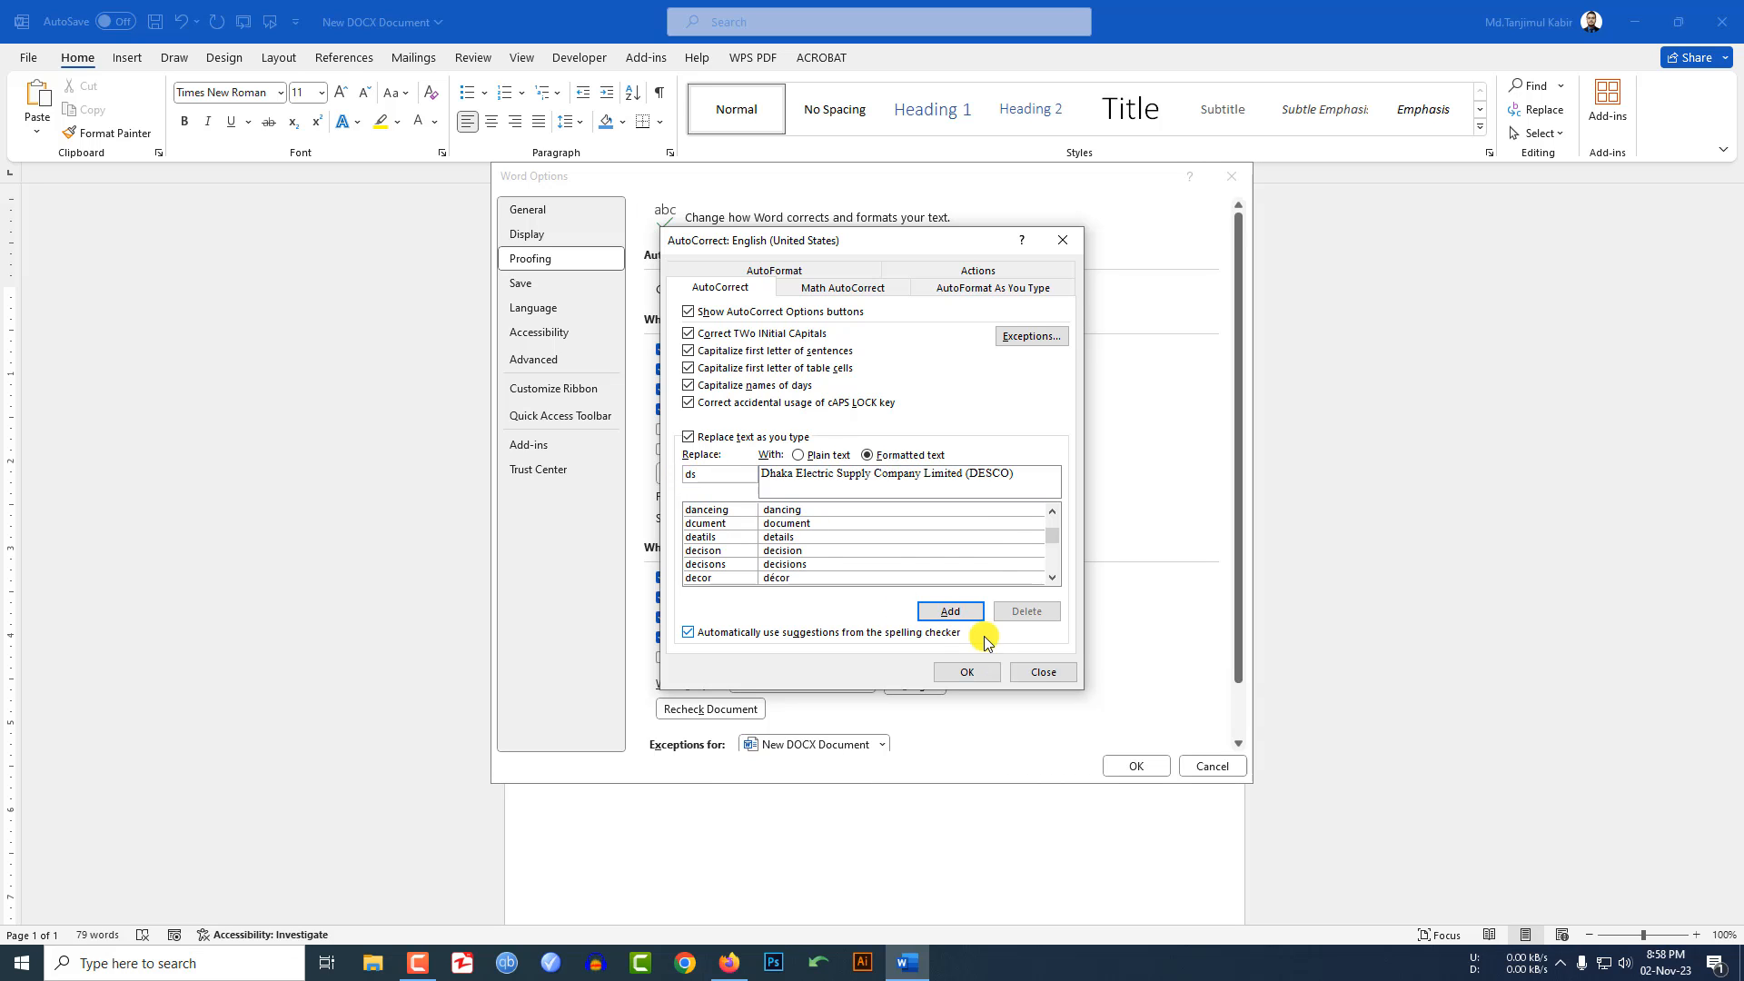
click(952, 610)
click(968, 672)
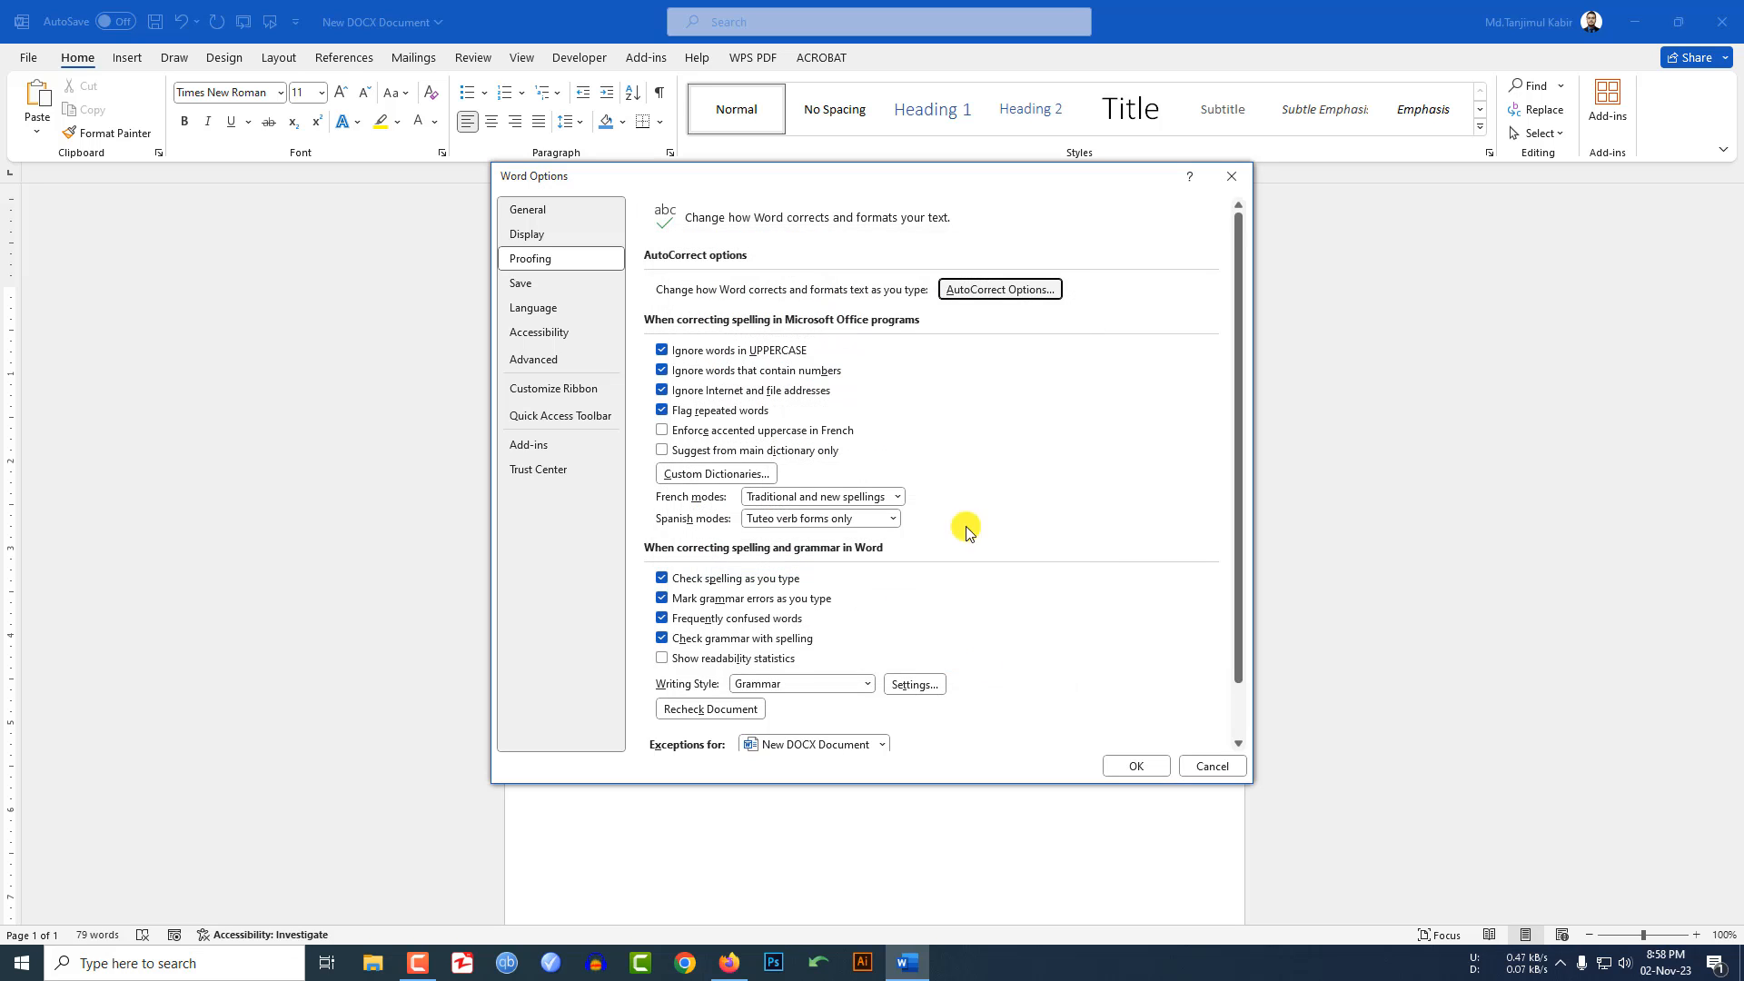
click(1136, 766)
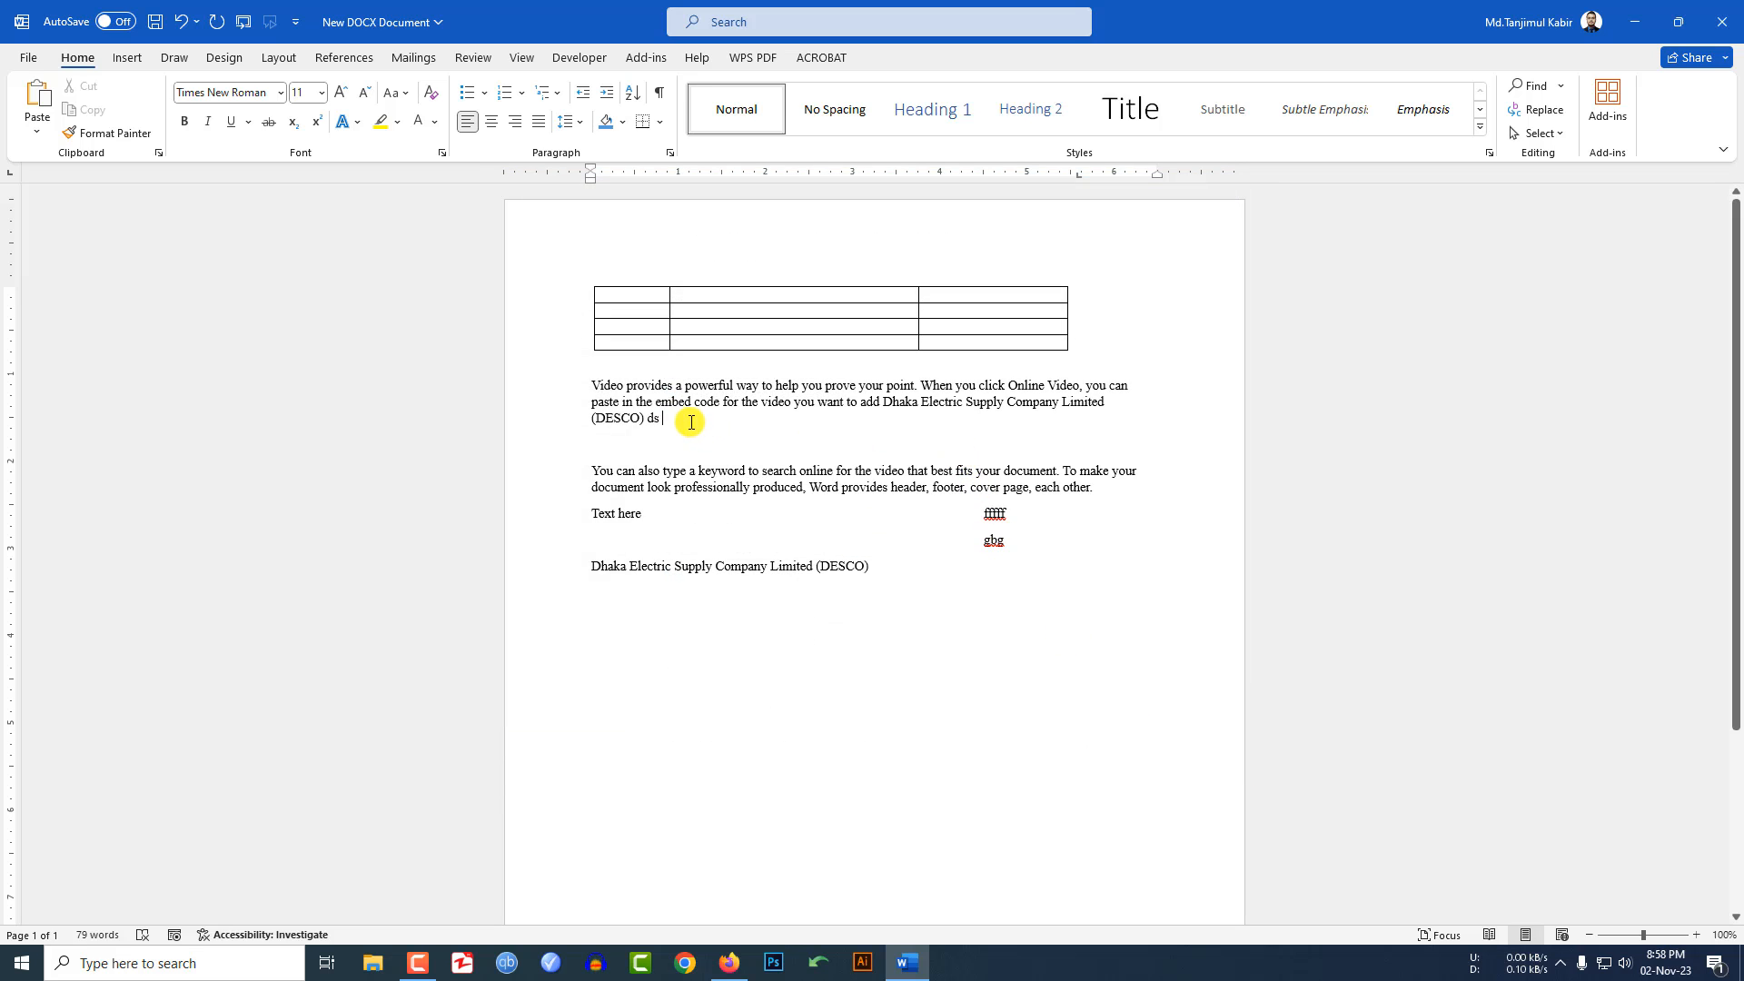
Insert the company name again at the end of the first paragraph with the "ds" shortcut and start a new line.
text(=)
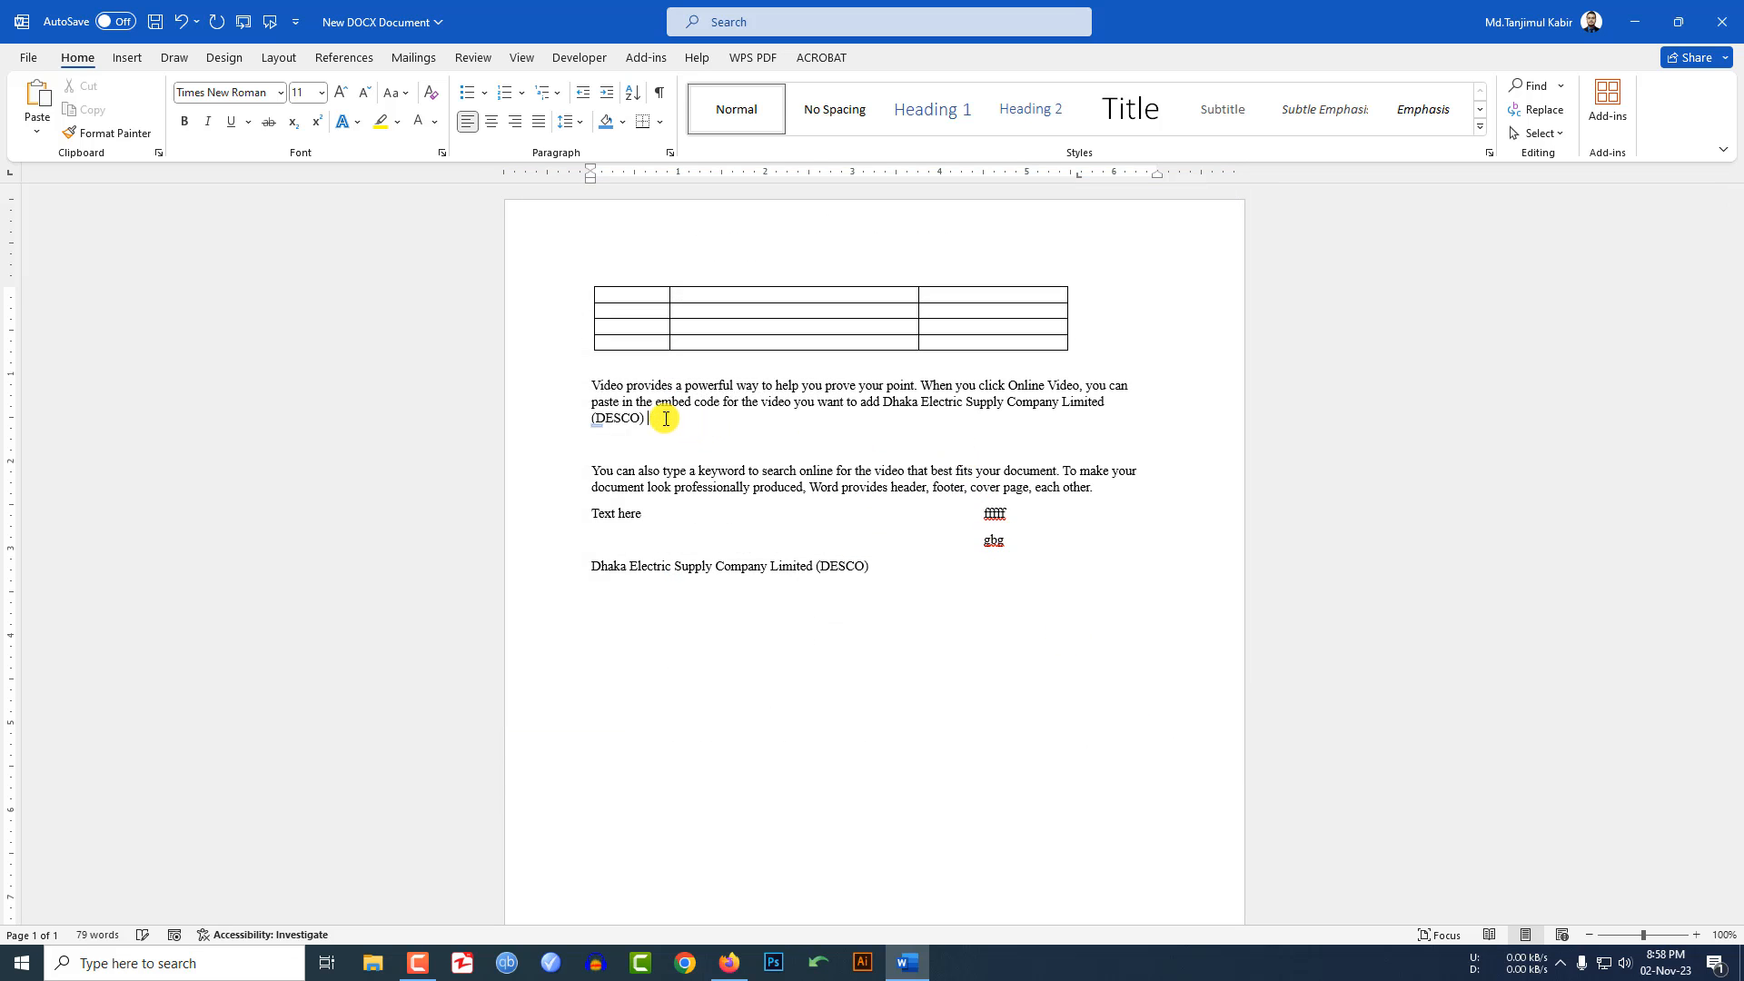
key(Return)
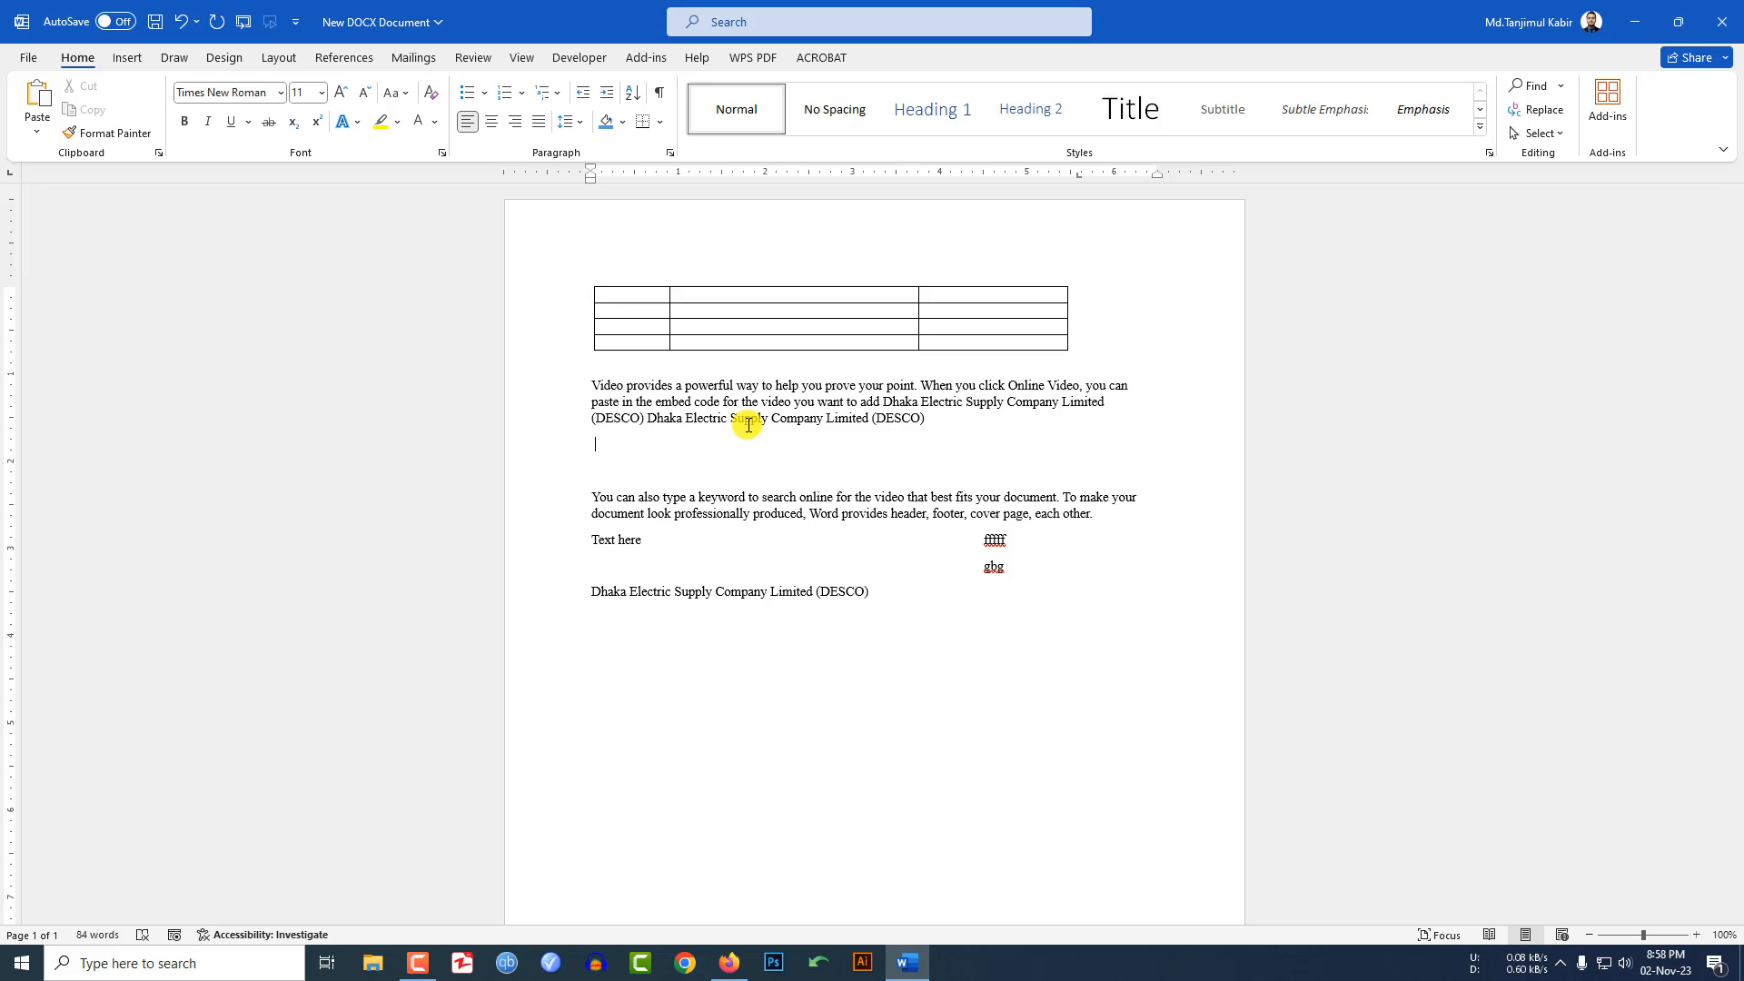
Apply a ½ pt Box page border to the whole document without the left and right sides.
click(224, 59)
click(1674, 122)
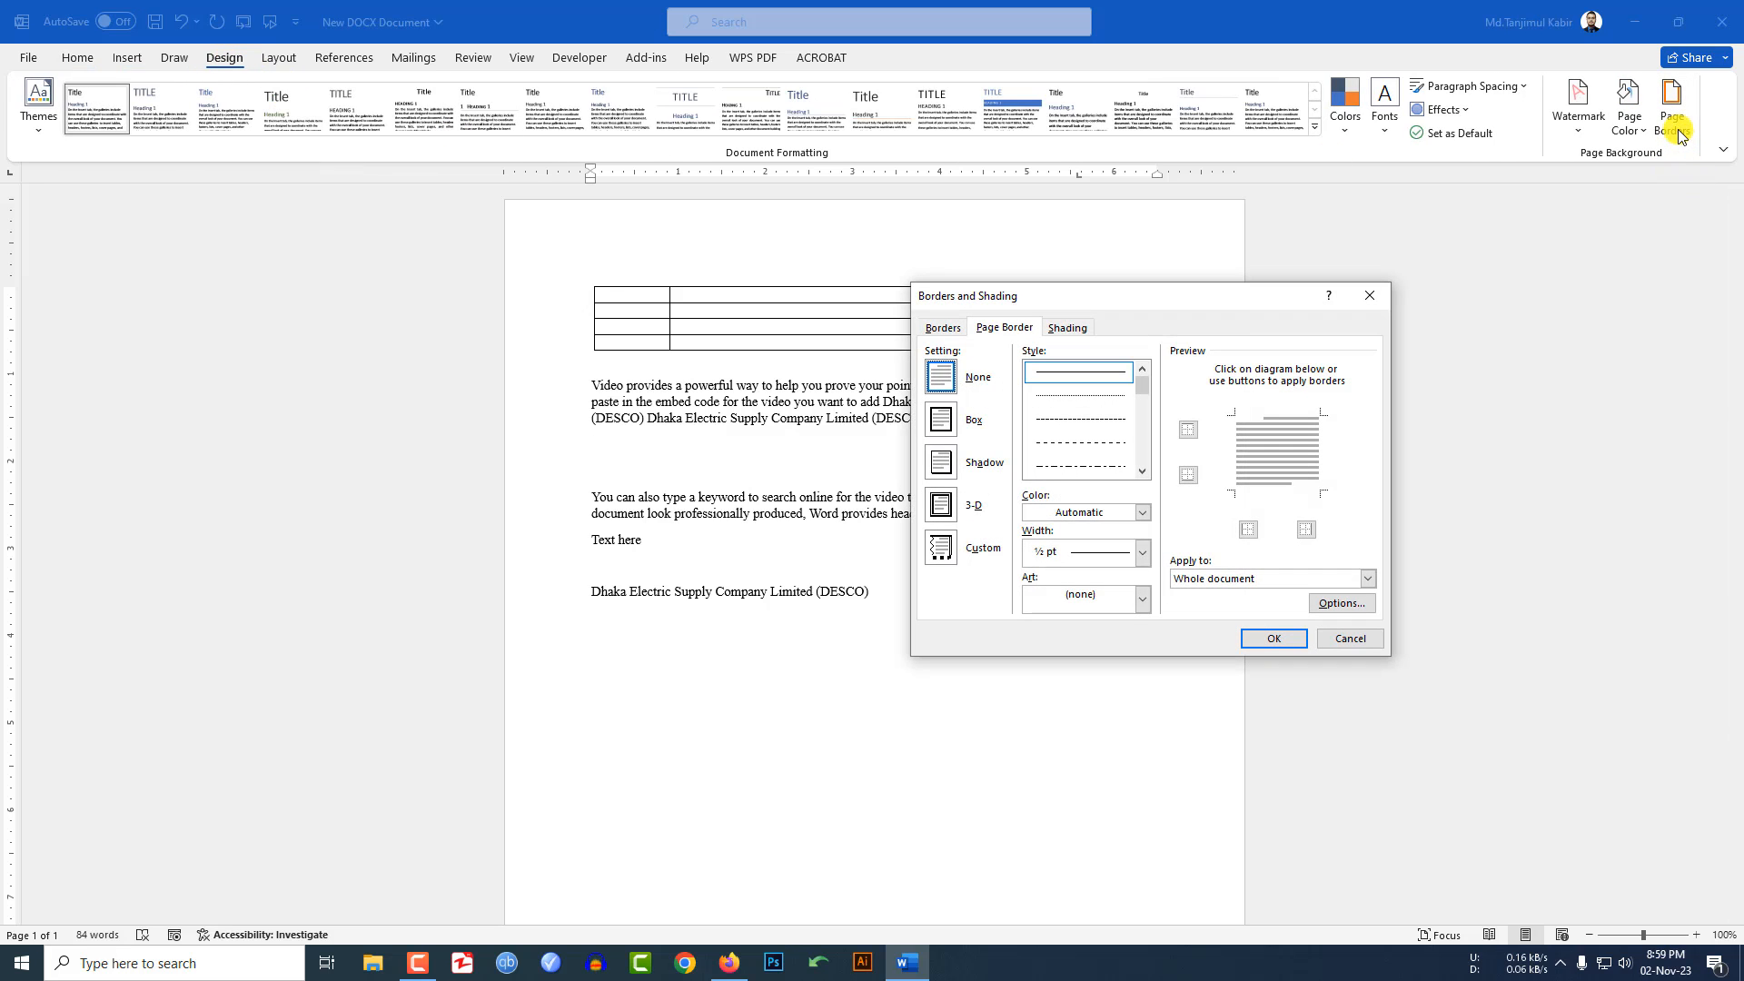
click(1370, 296)
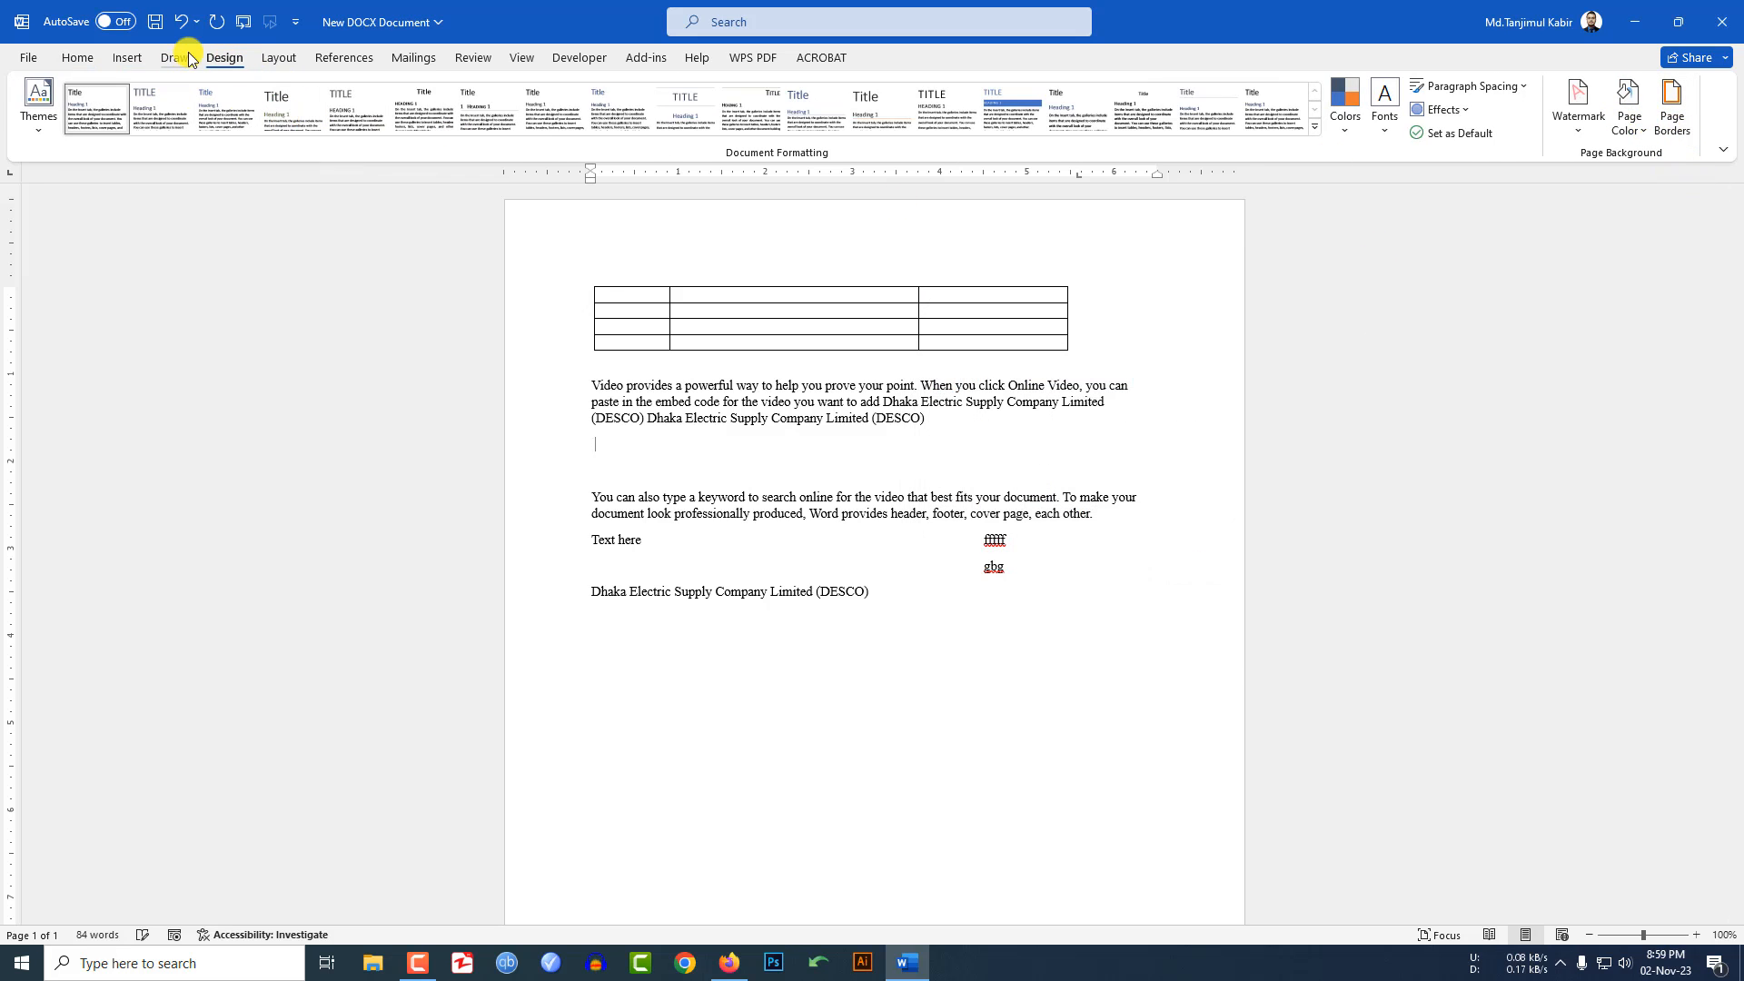
click(1672, 126)
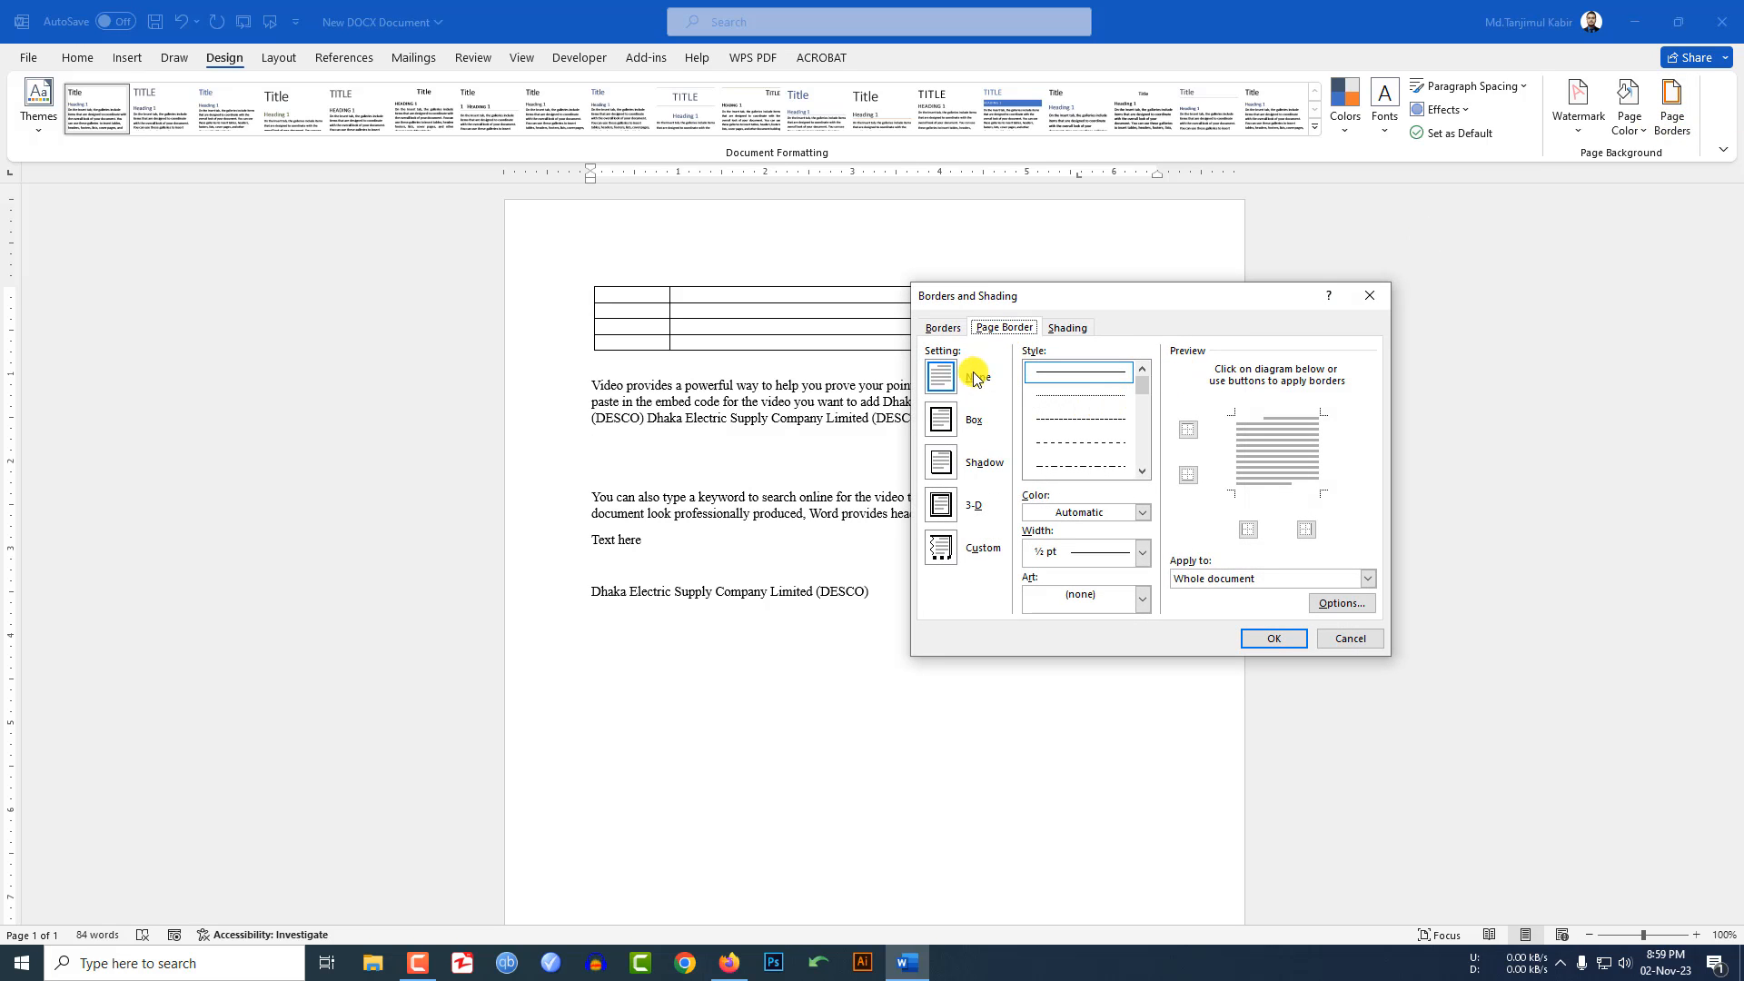
click(944, 423)
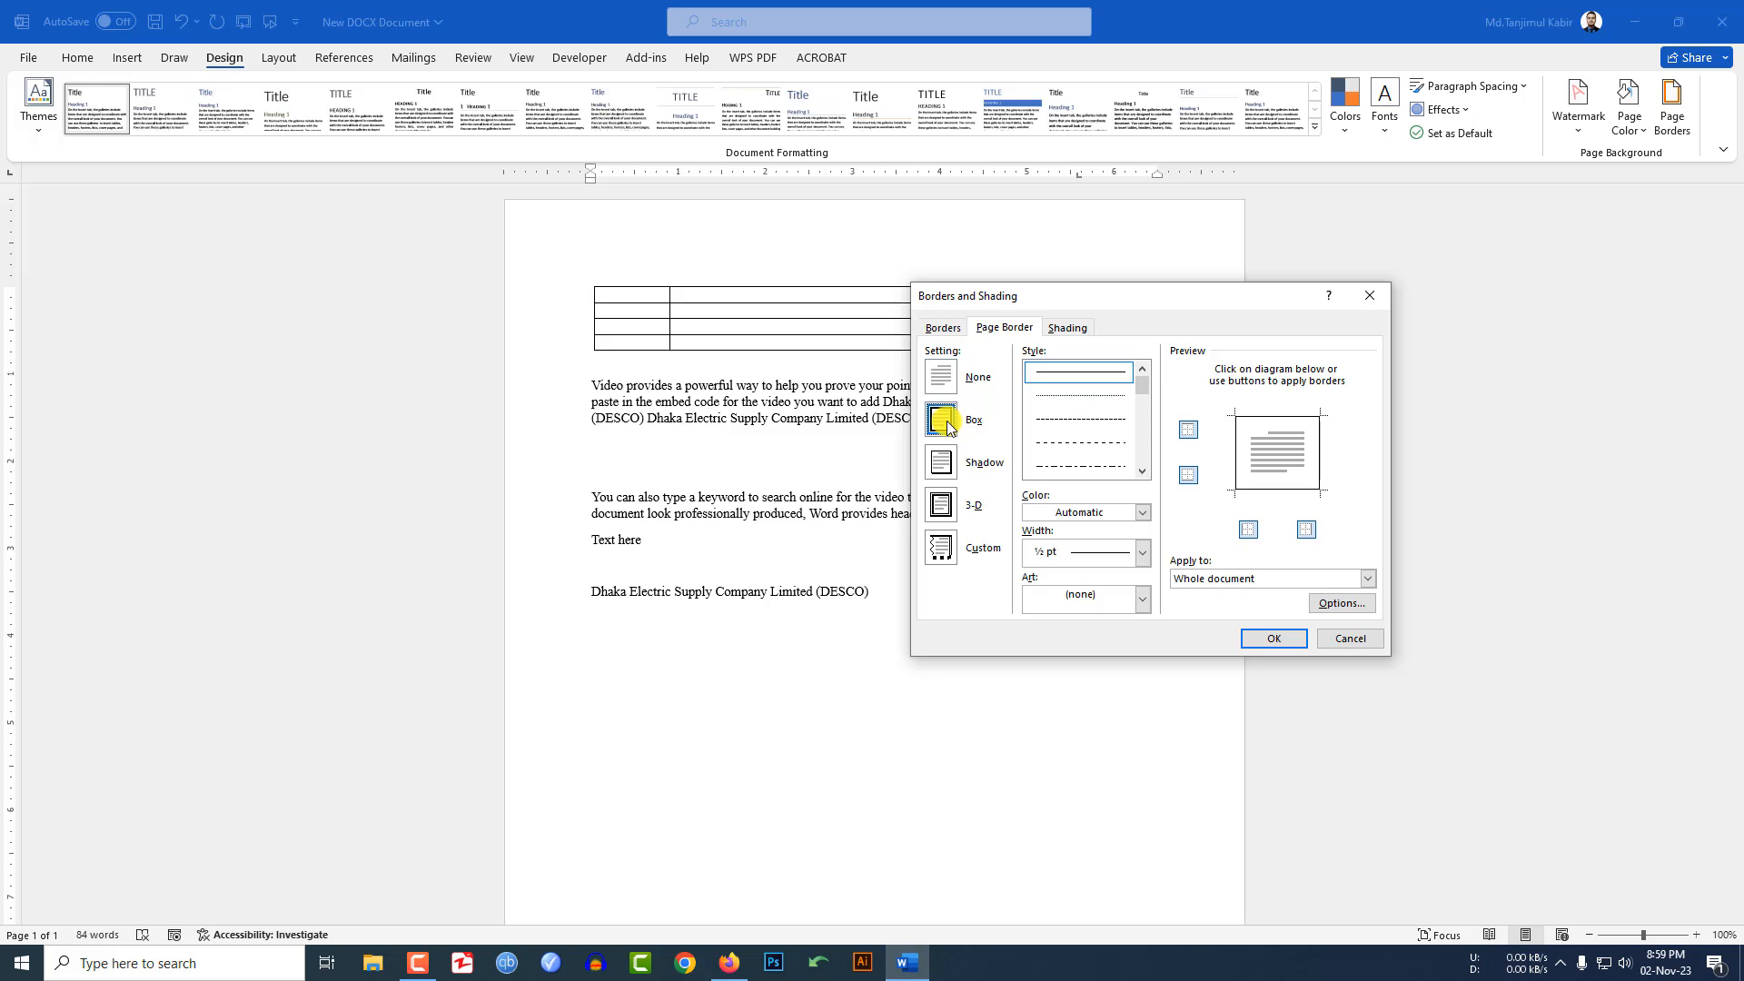
click(1248, 525)
click(1308, 534)
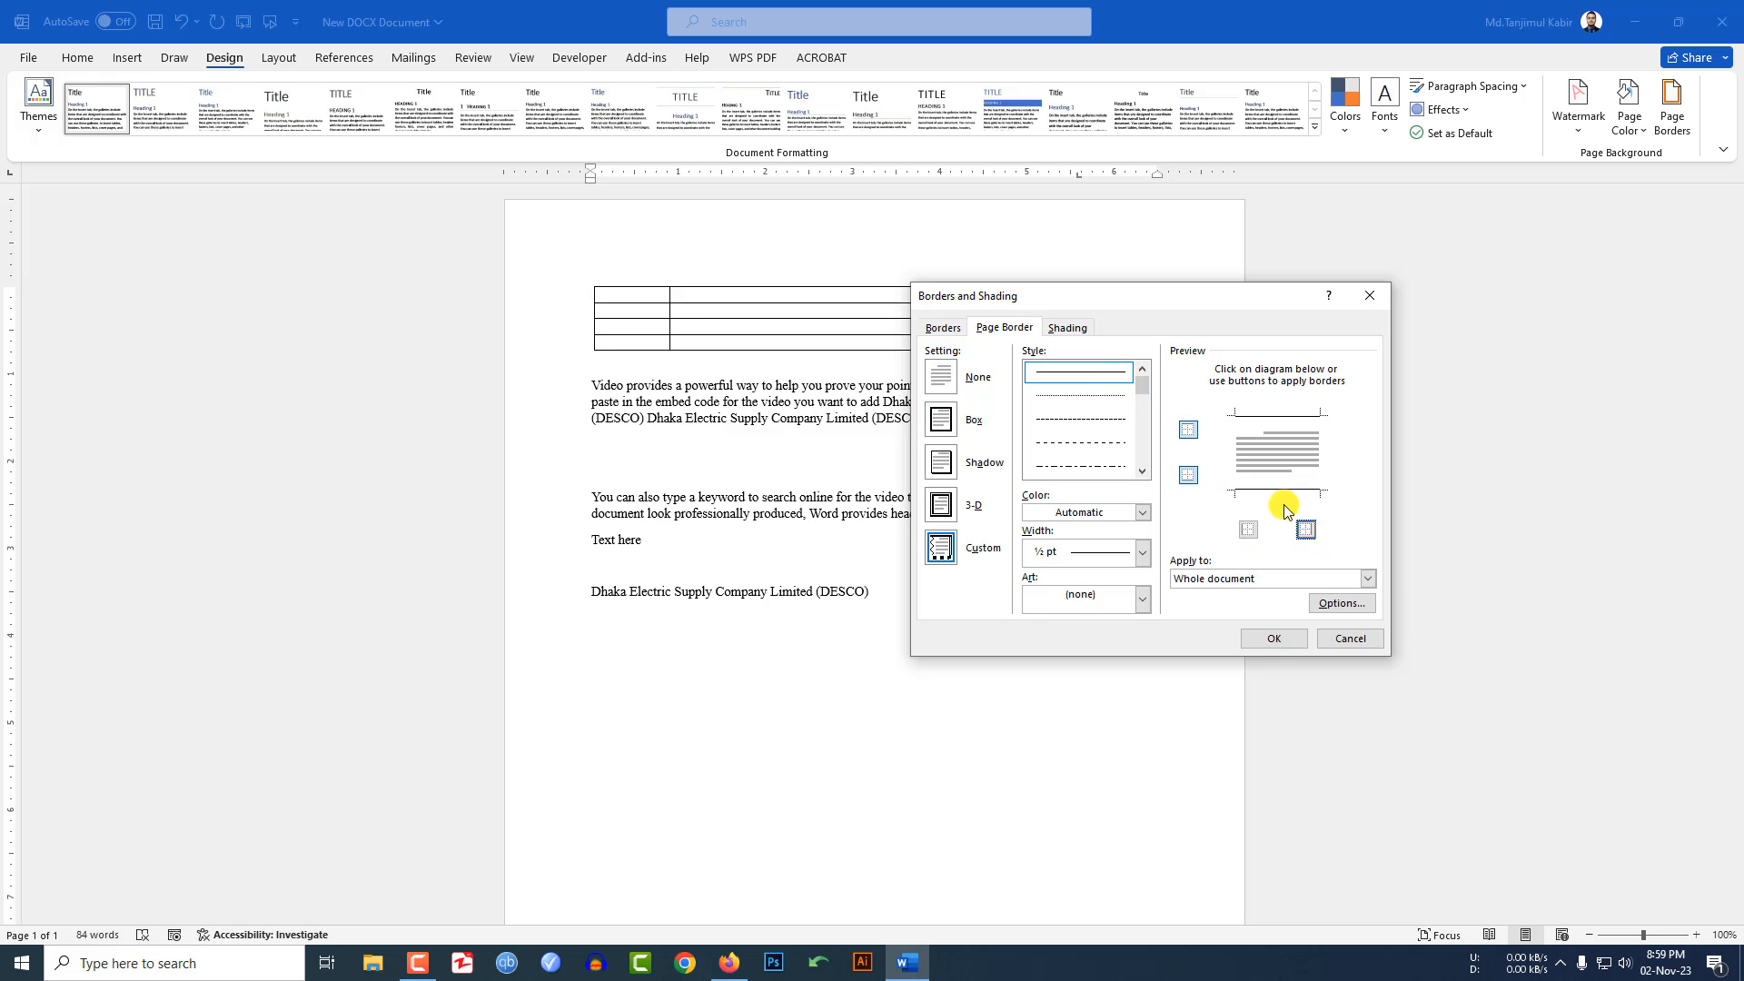
click(1272, 640)
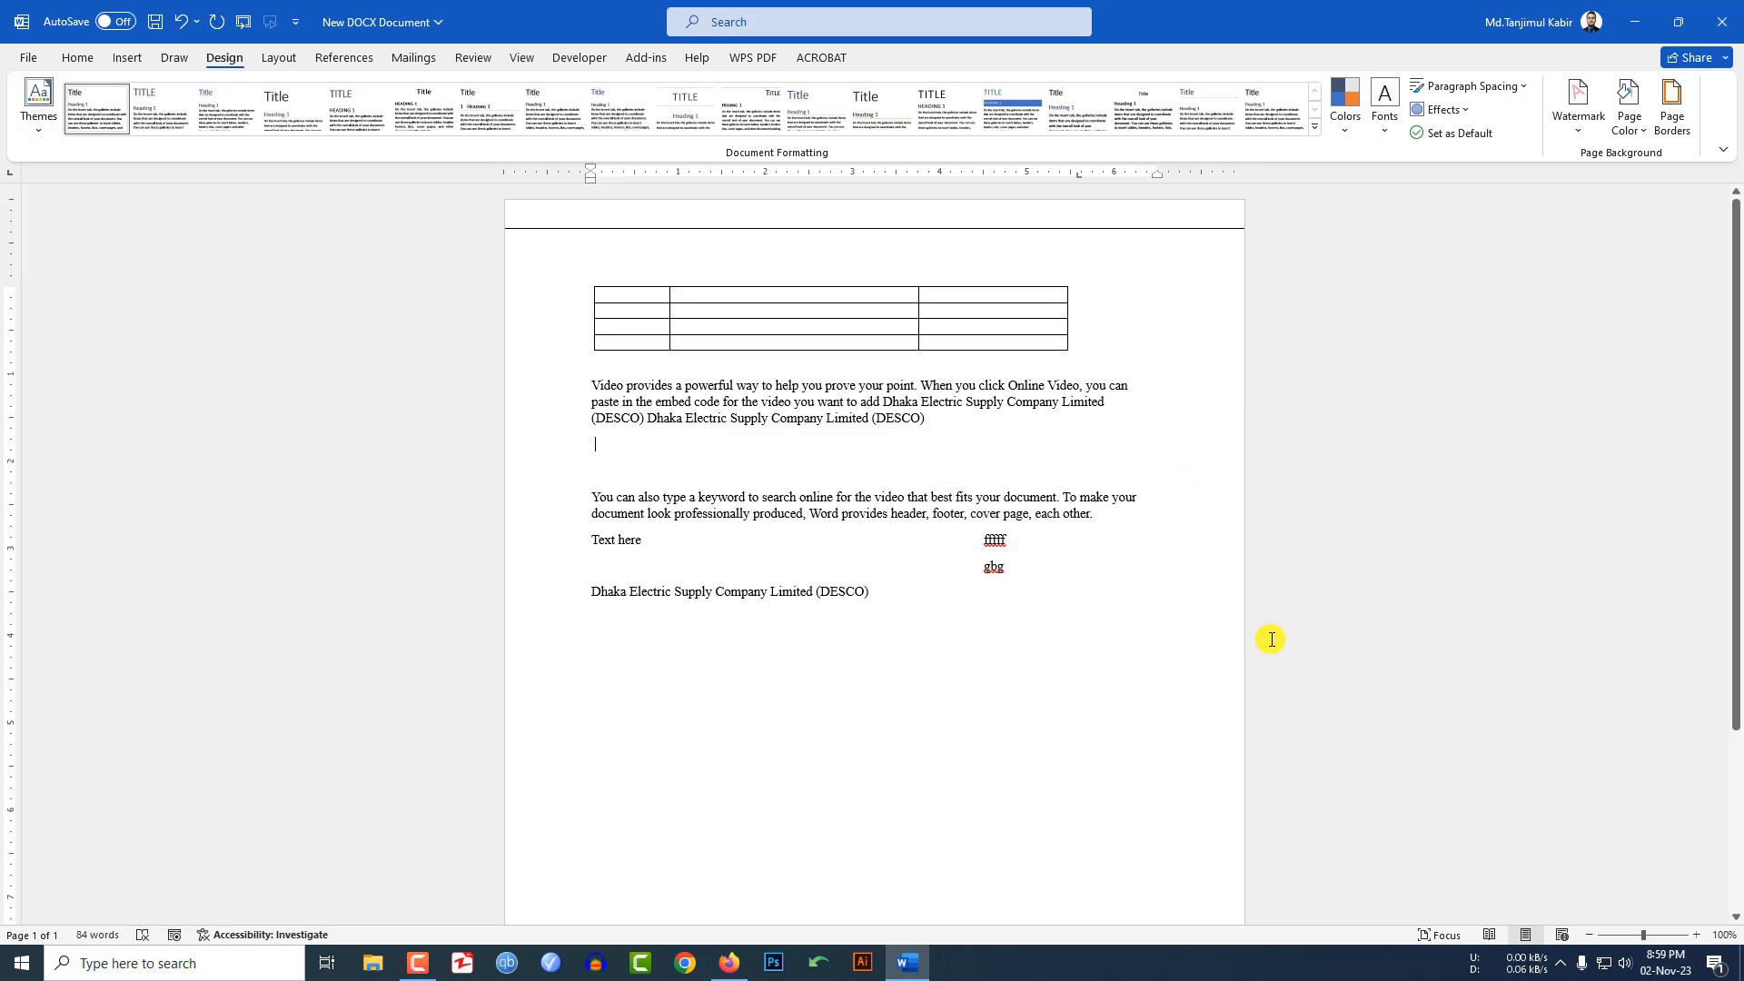
scroll(751, 440, down, 5)
scroll(581, 636, up, 3)
Apply a Box page border with the green tree art to the whole document, without the left and right sides.
click(1673, 123)
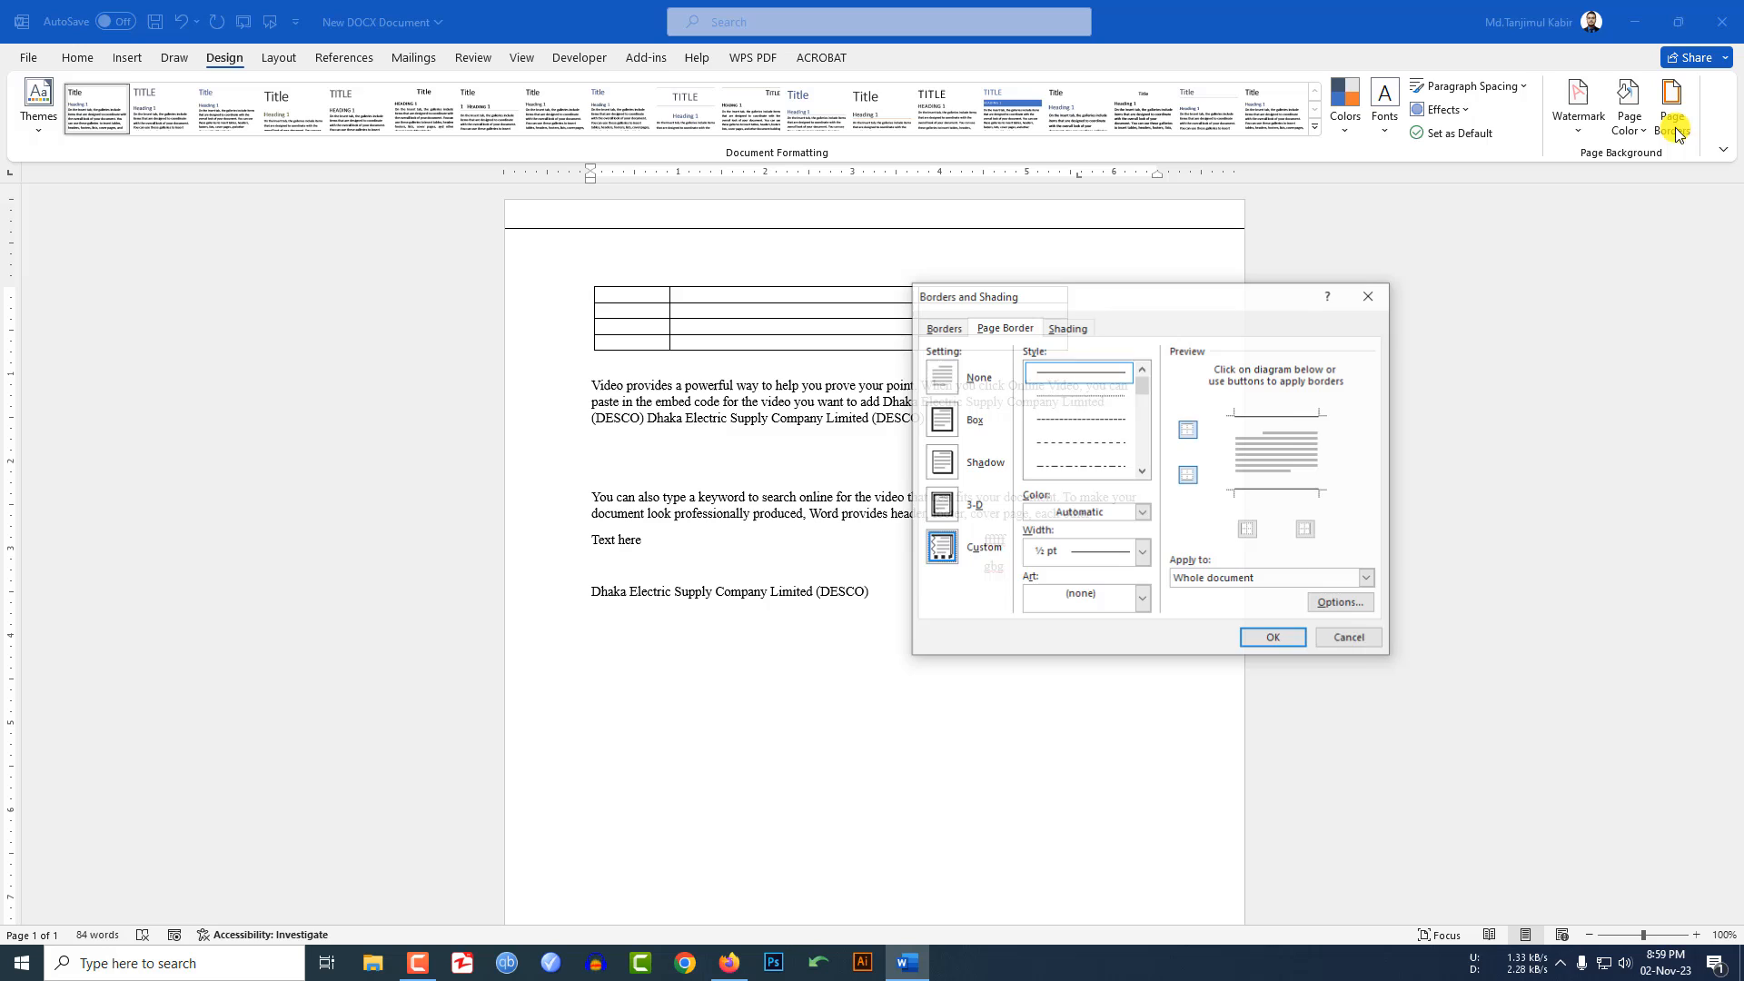
click(940, 425)
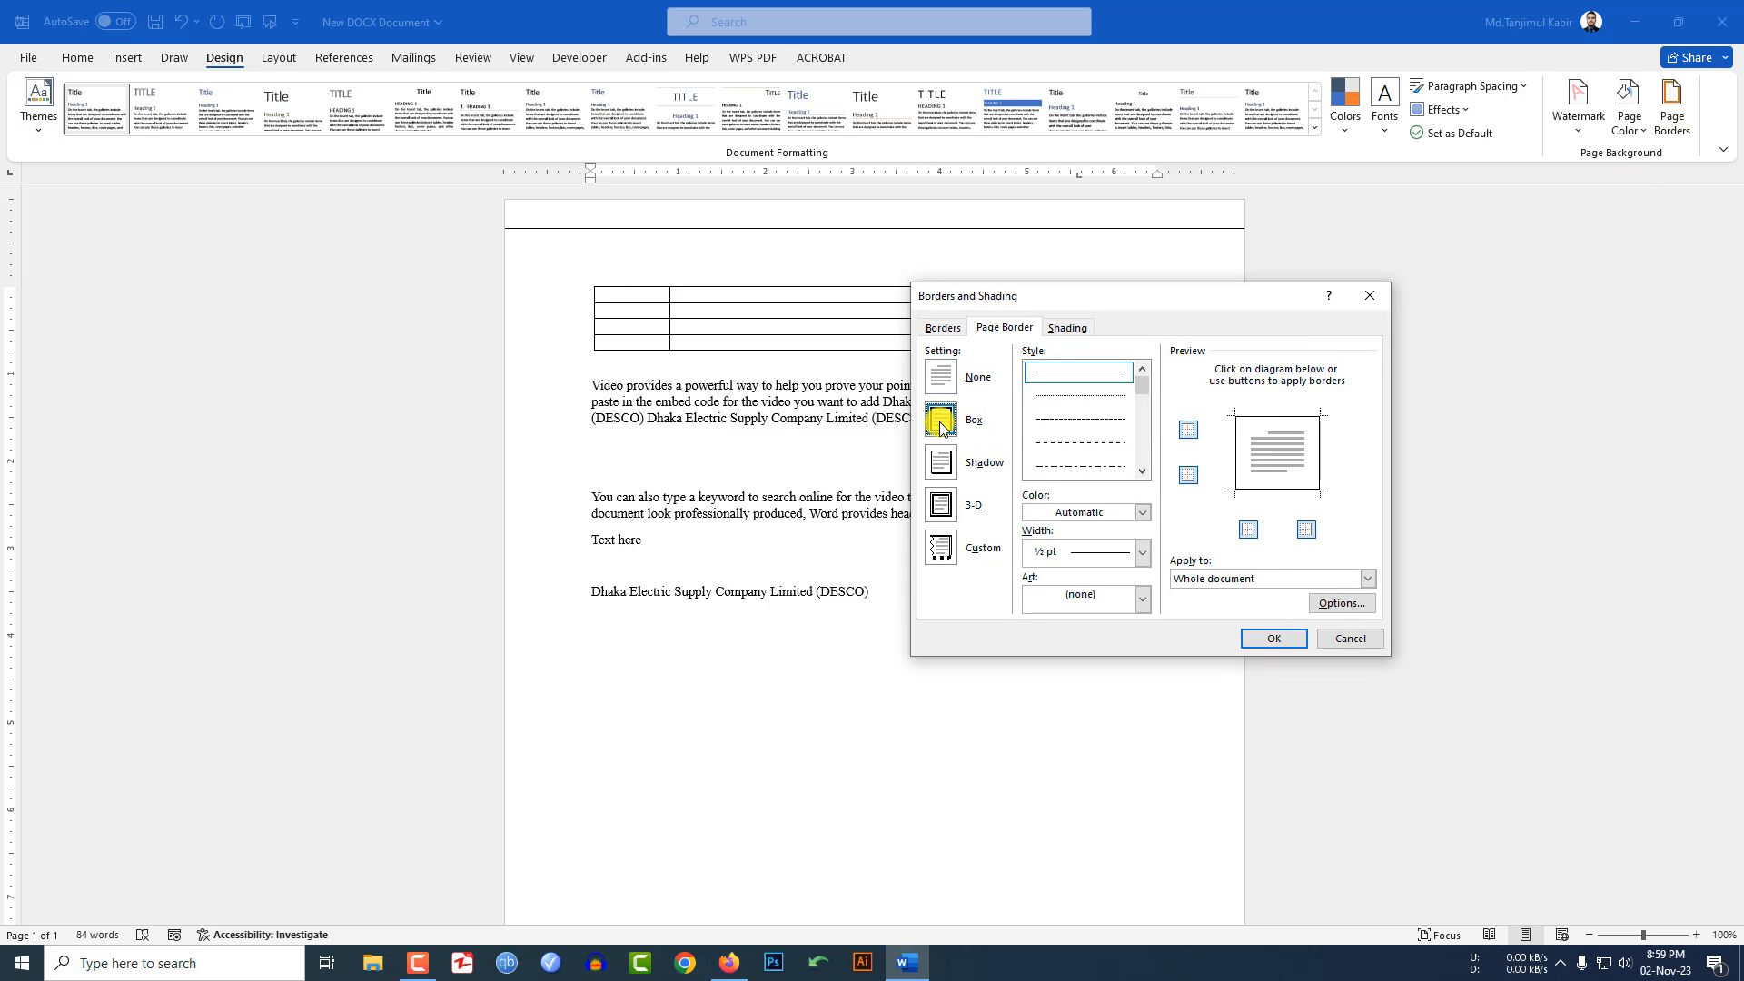
click(1142, 599)
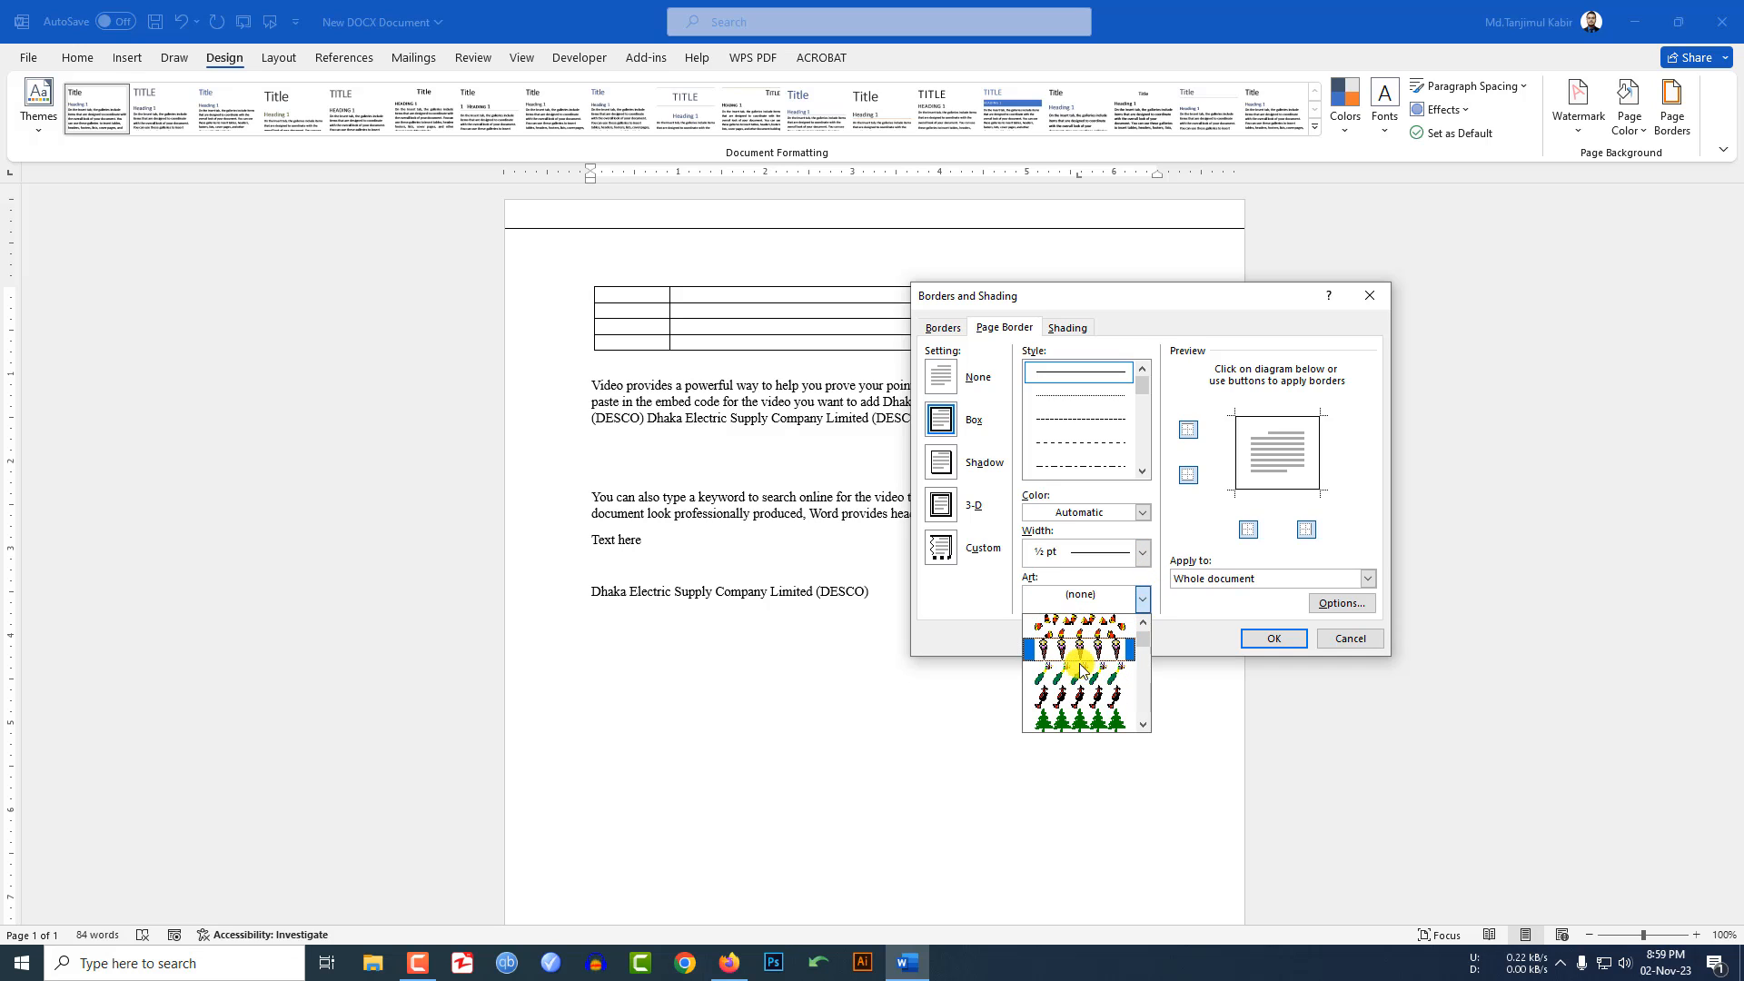
click(1098, 722)
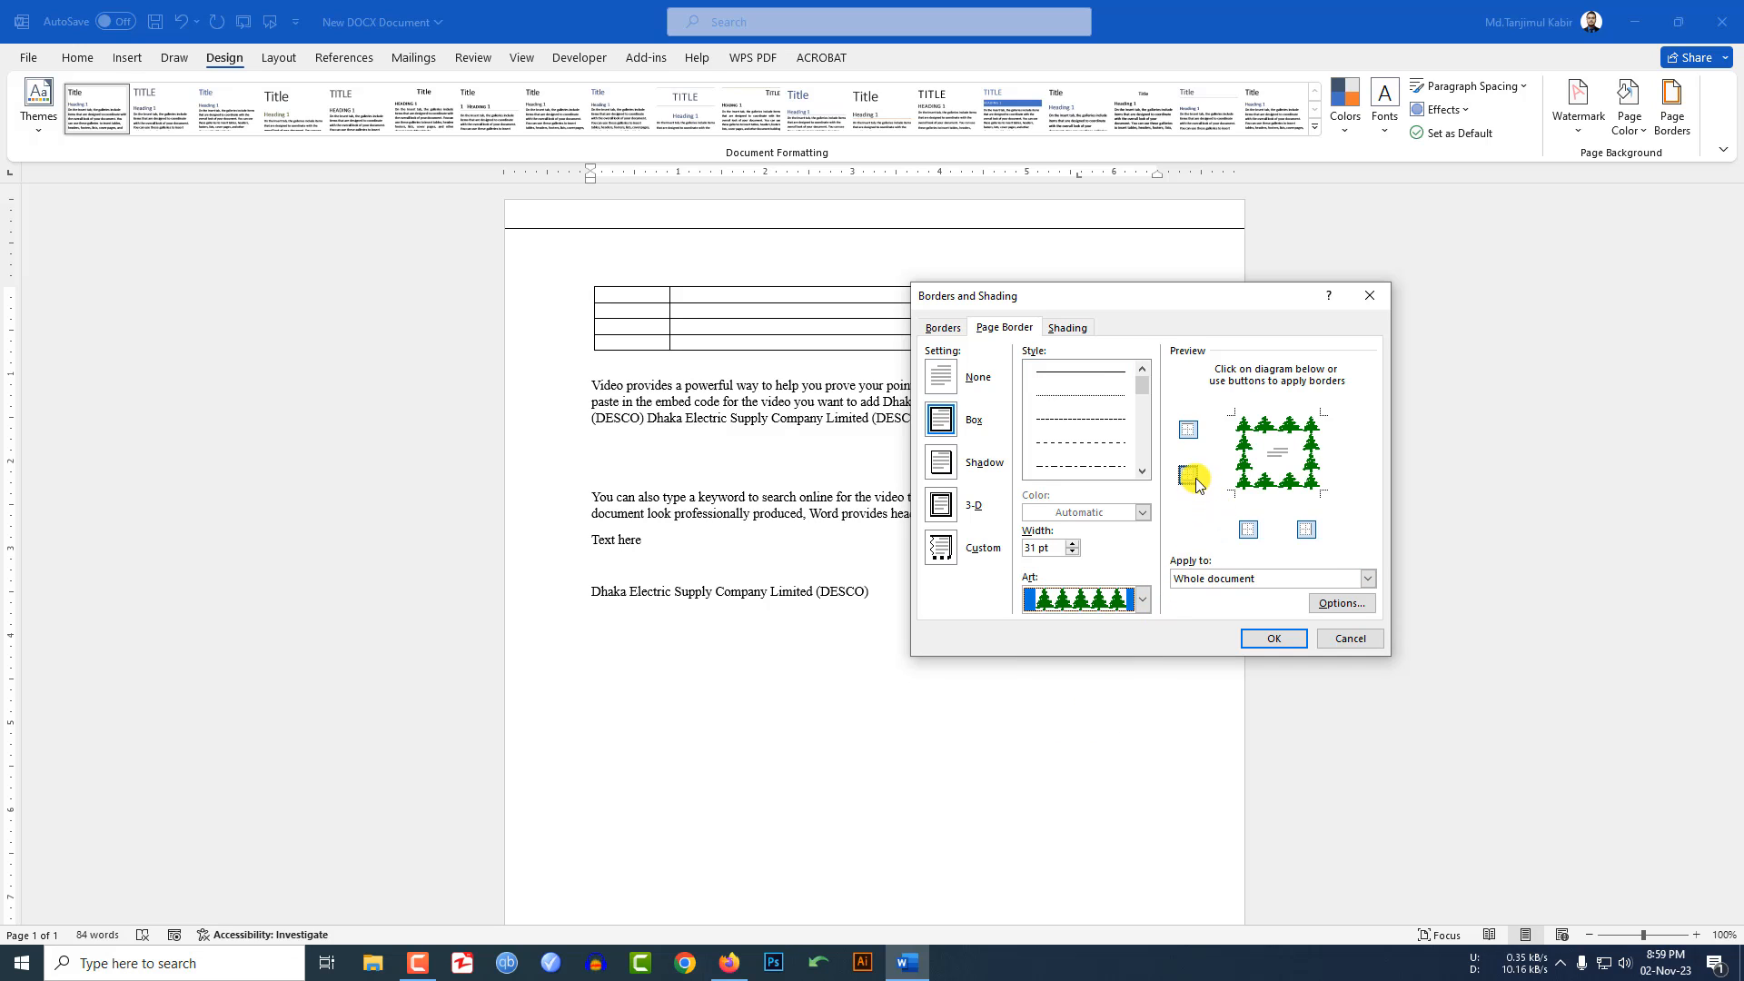
click(1248, 529)
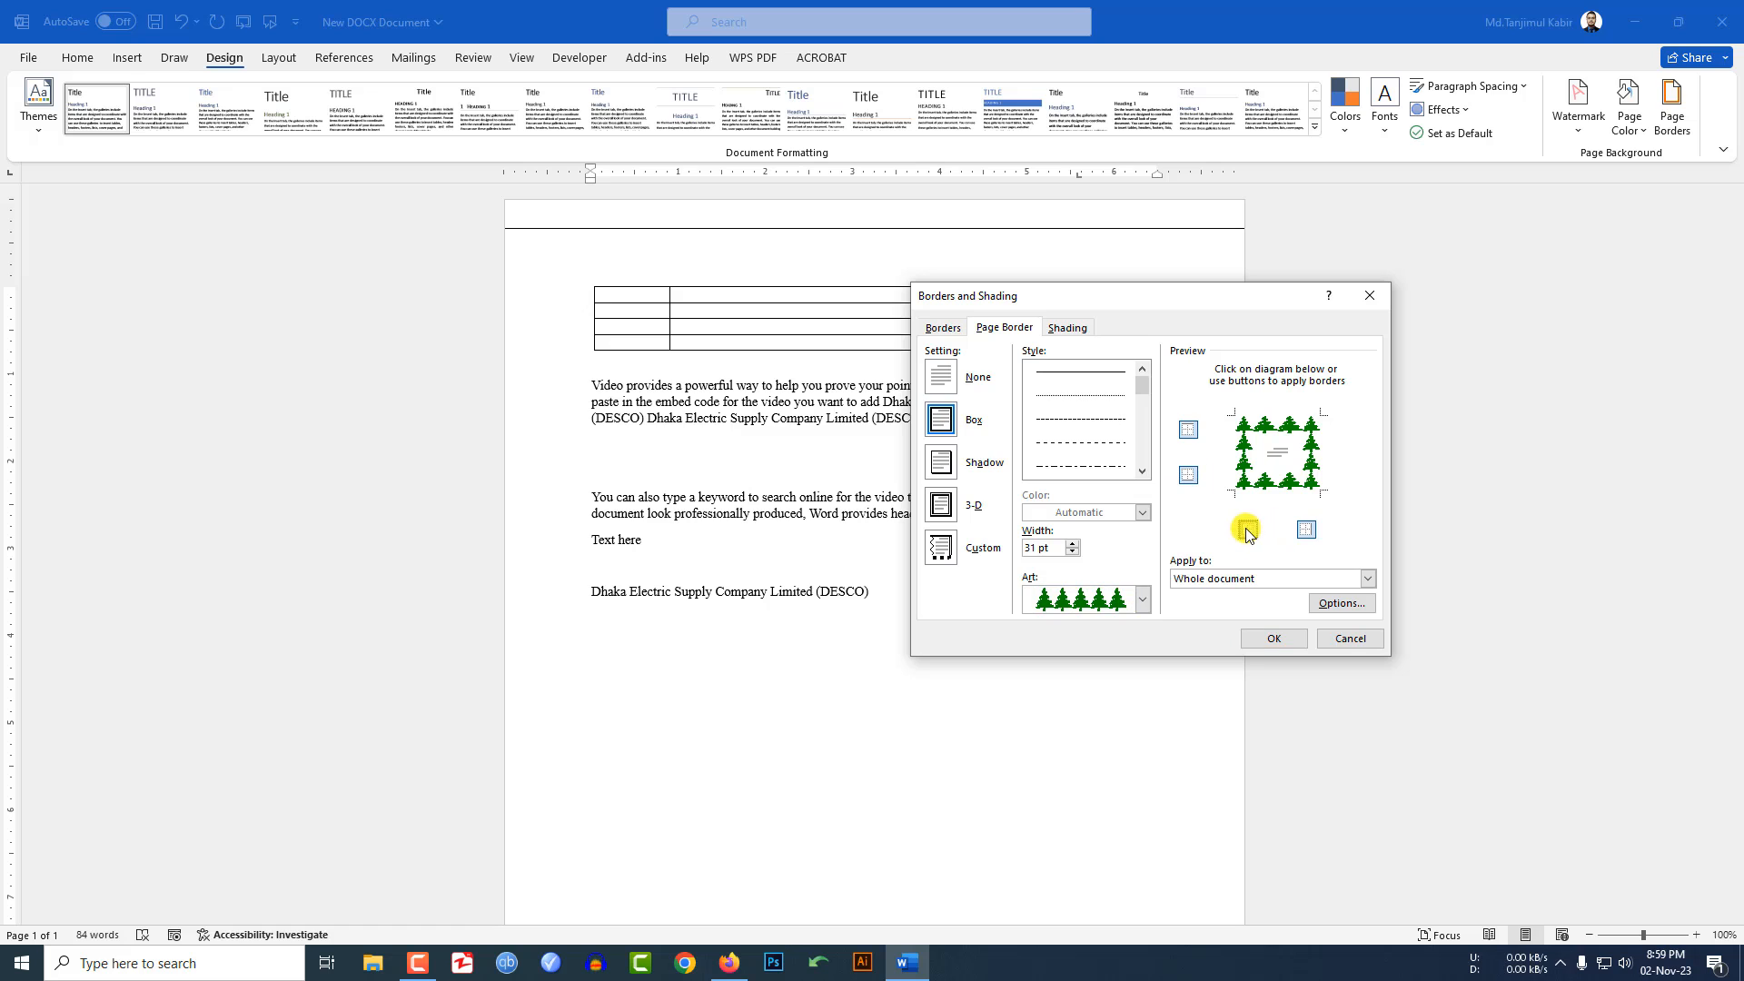
click(1306, 529)
click(1274, 638)
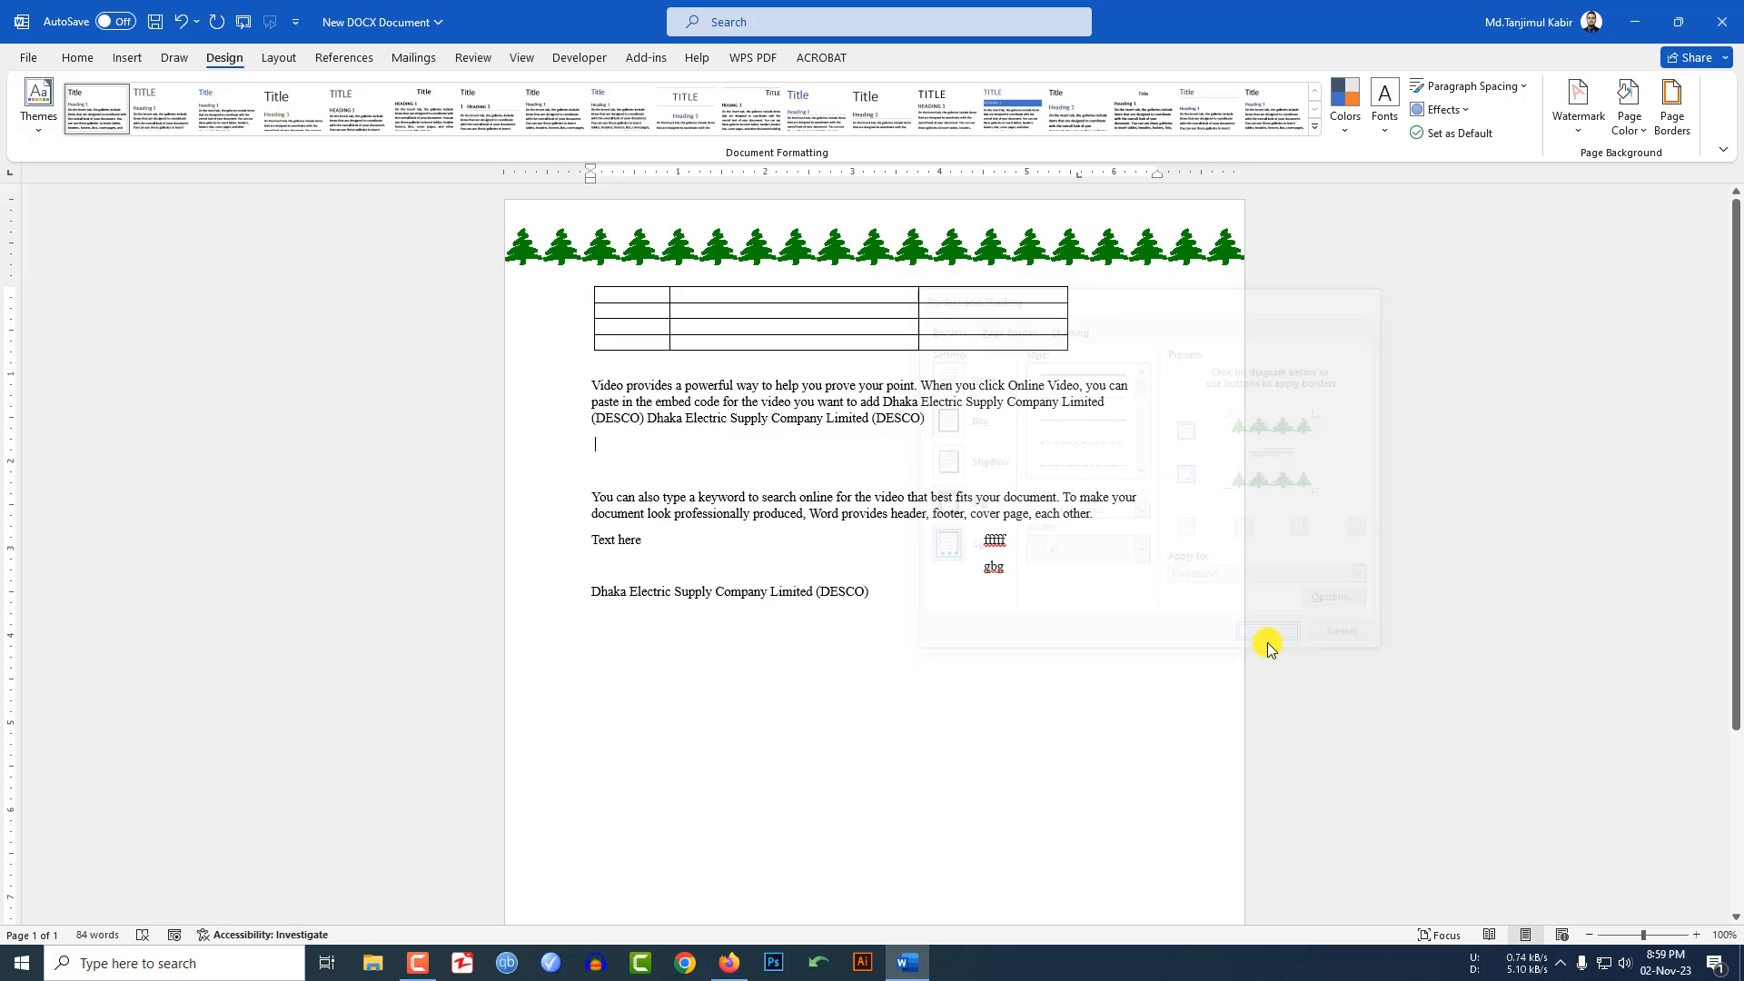
scroll(939, 561, down, 5)
scroll(919, 603, up, 5)
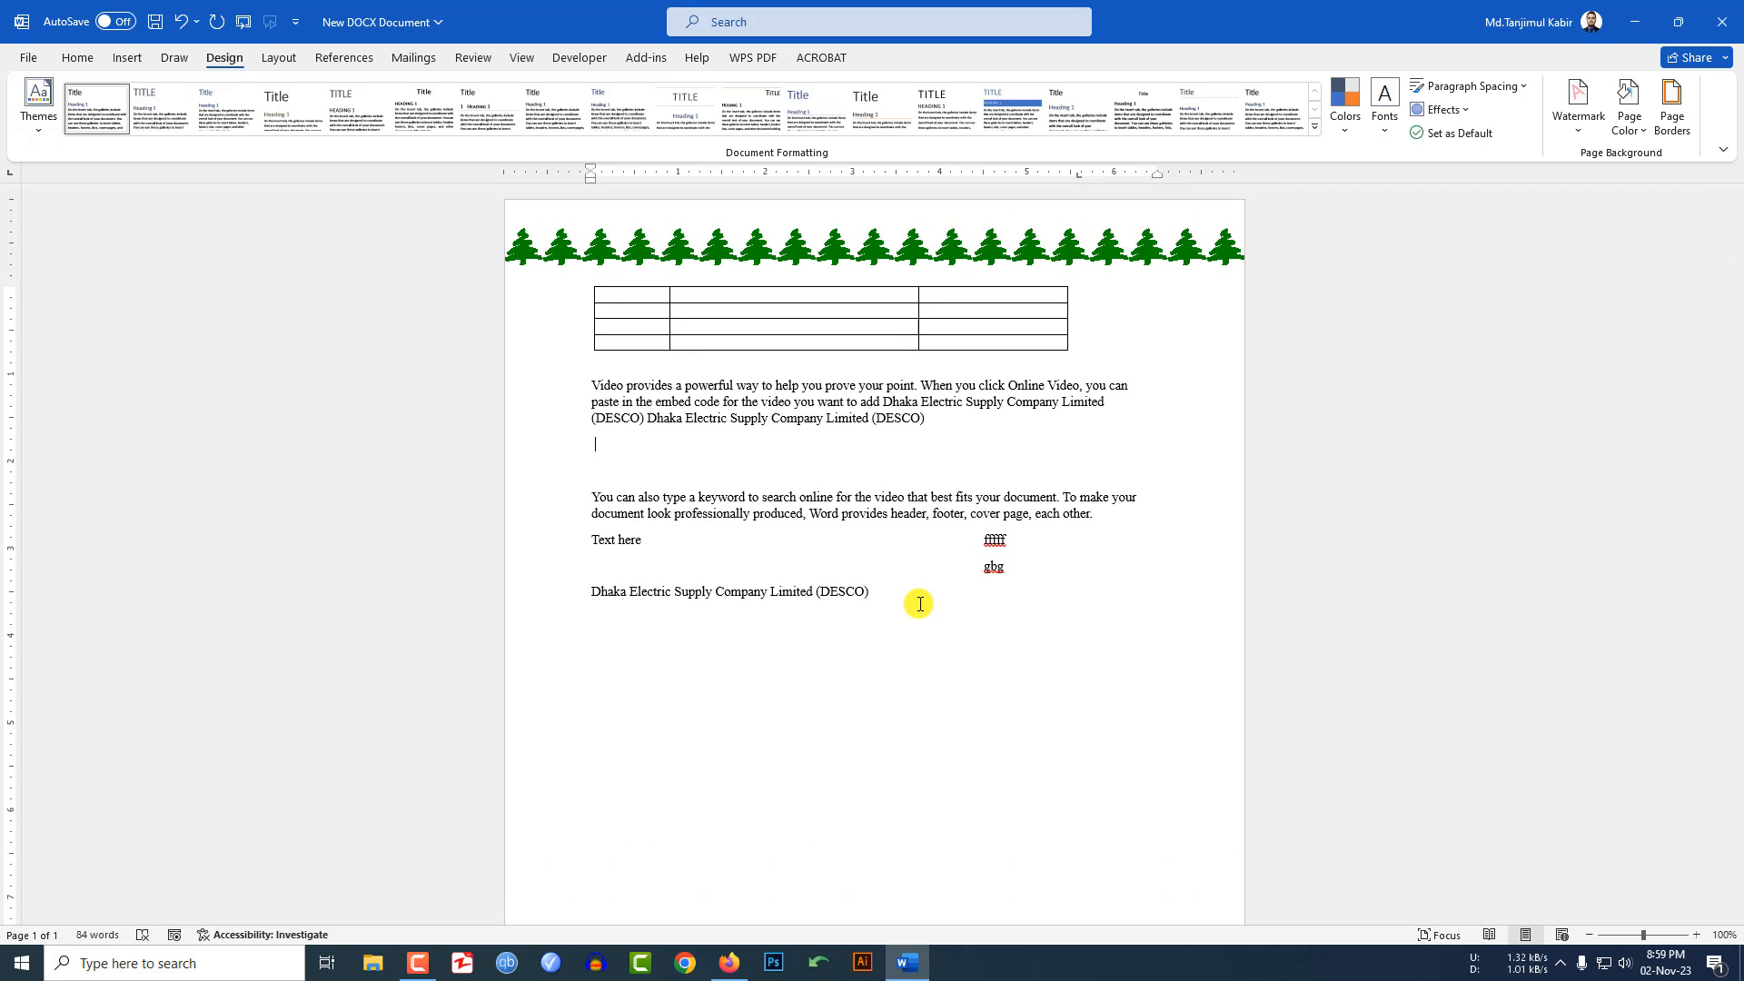
Add the ordinal 7th two lines below the standalone company name at the end of the document.
click(880, 592)
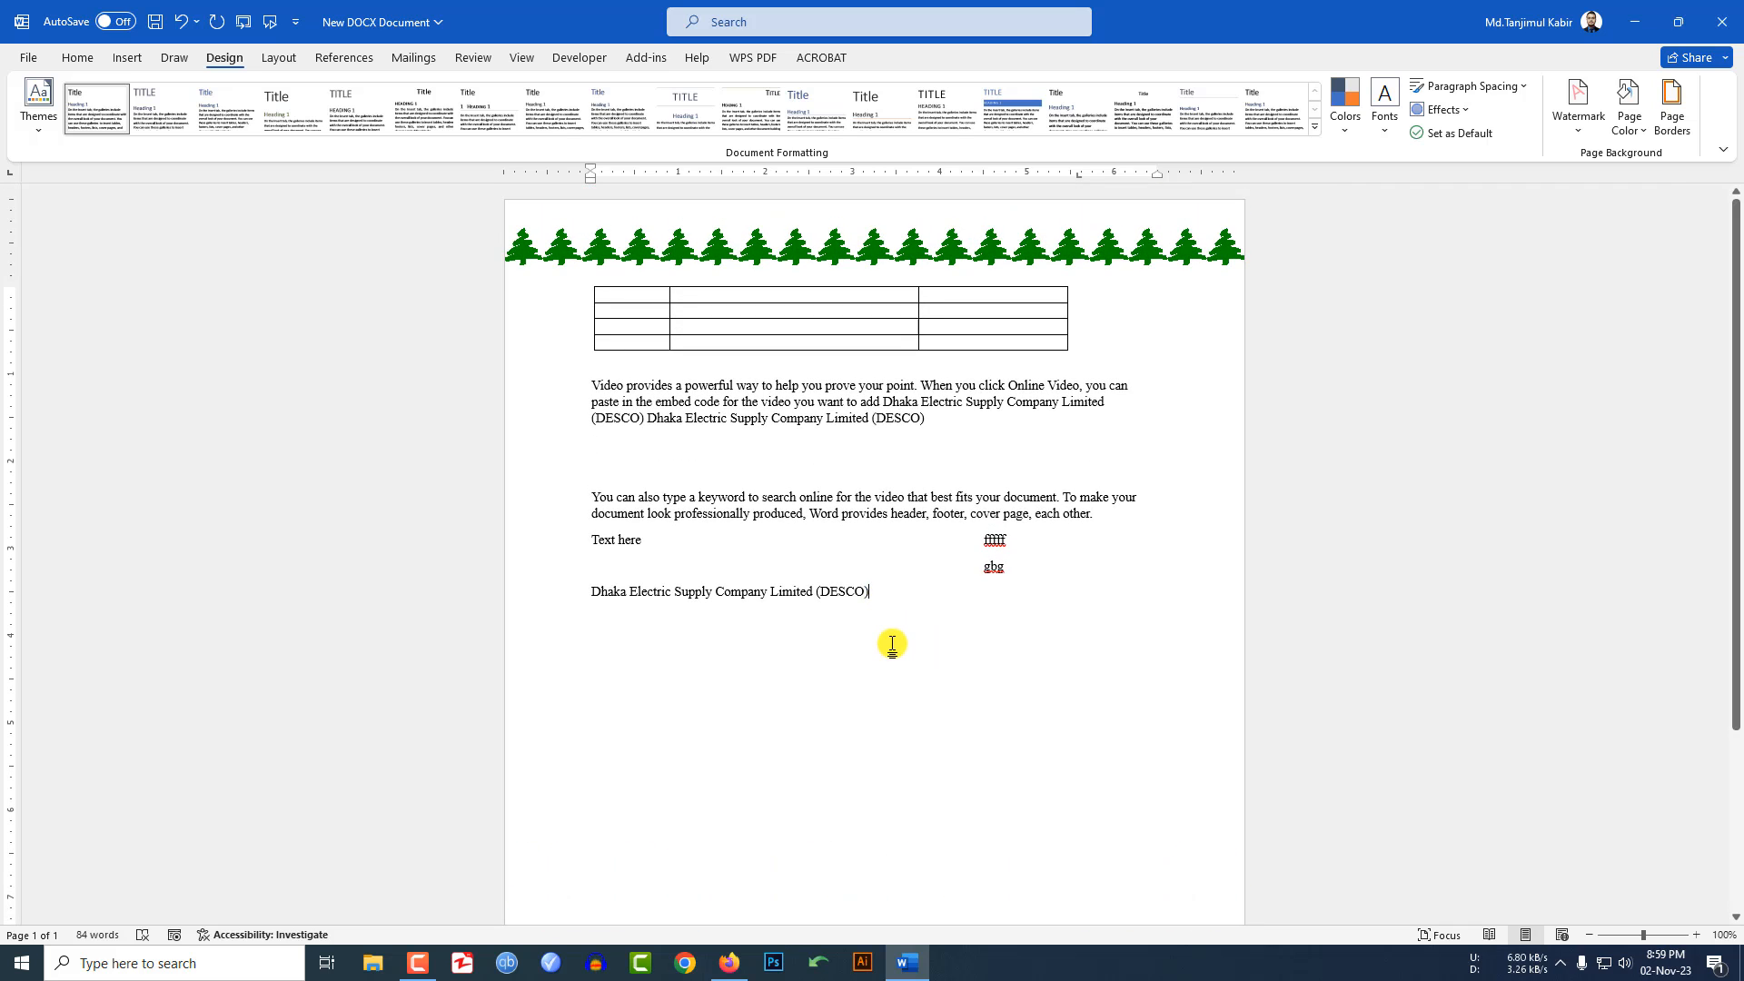
key(Return)
key(Return)
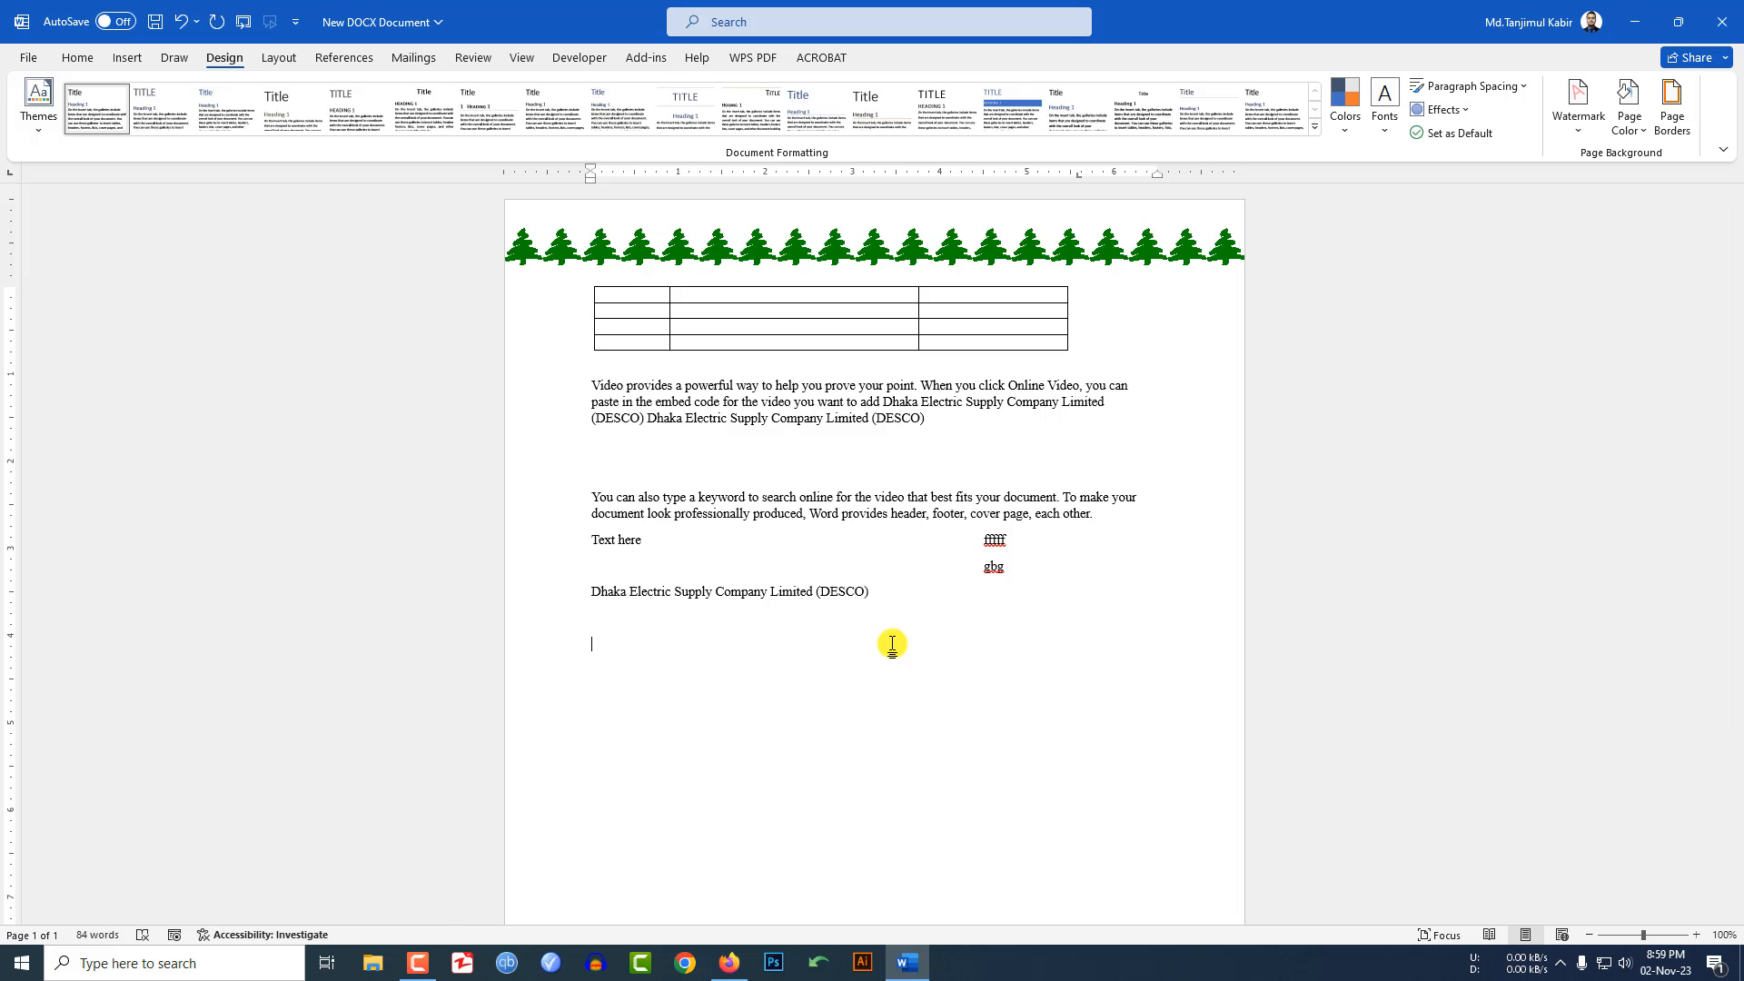
text(7th)
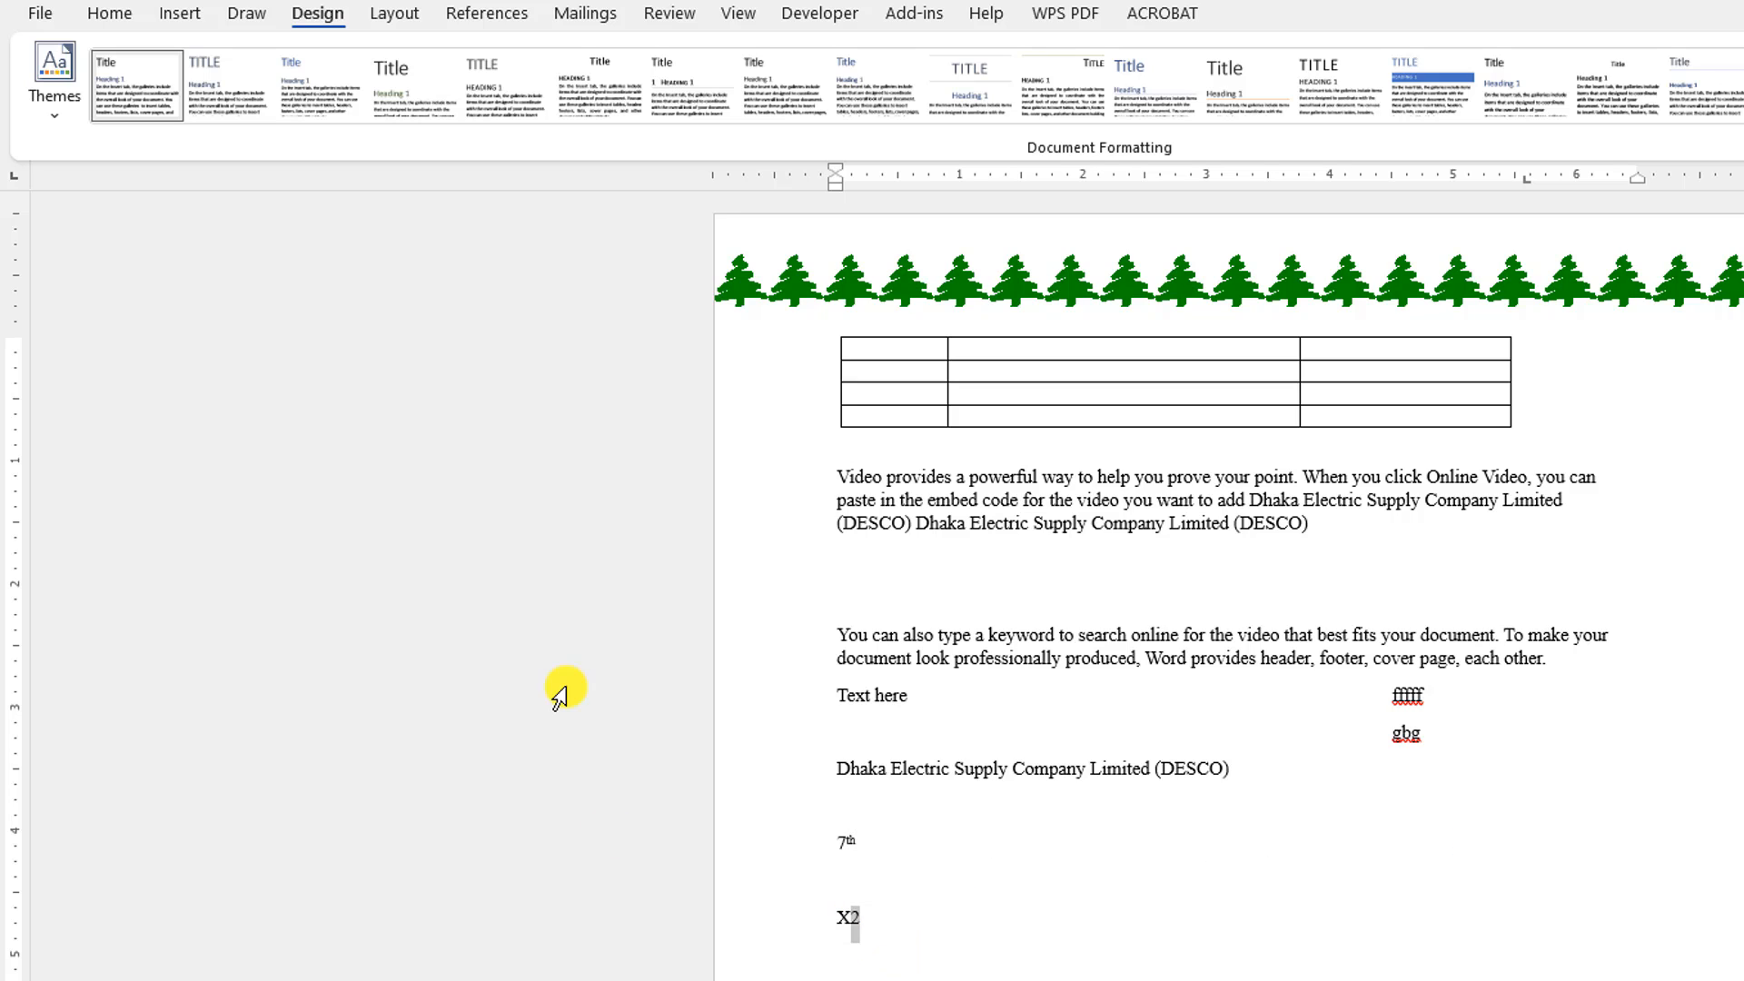
Make the 2 in X2 superscript and enlarge the whole expression to 48 pt.
click(108, 14)
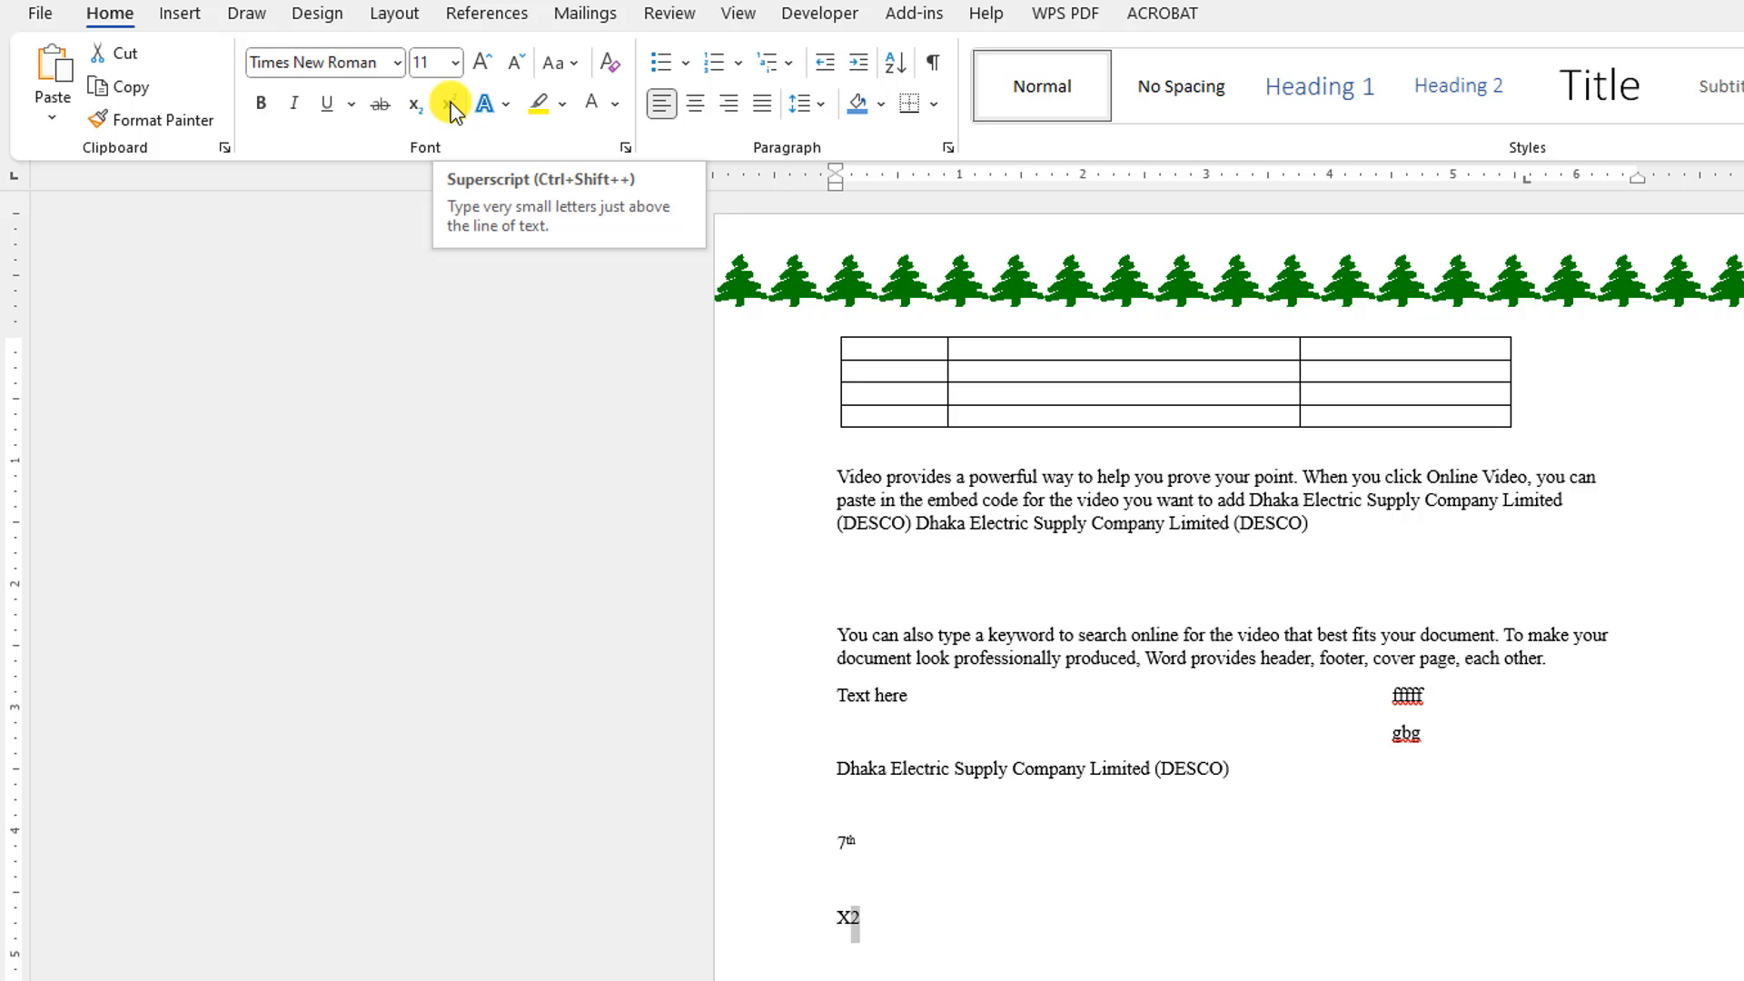
click(449, 106)
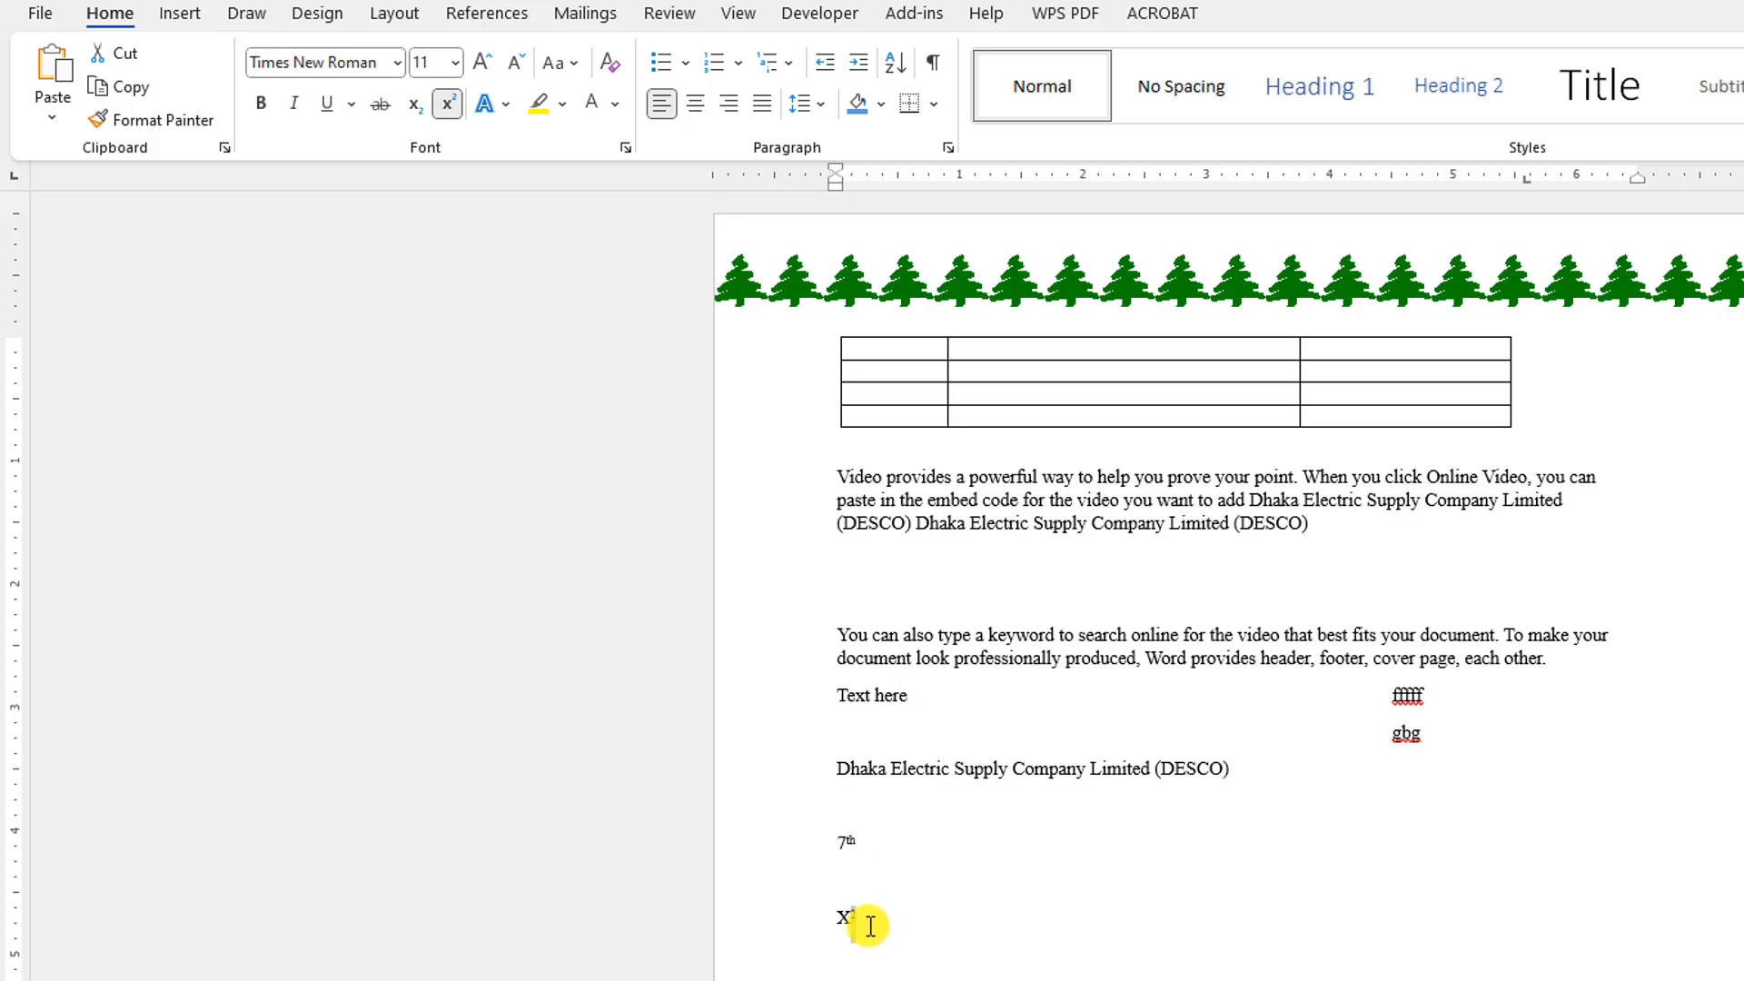
drag(877, 926, 832, 920)
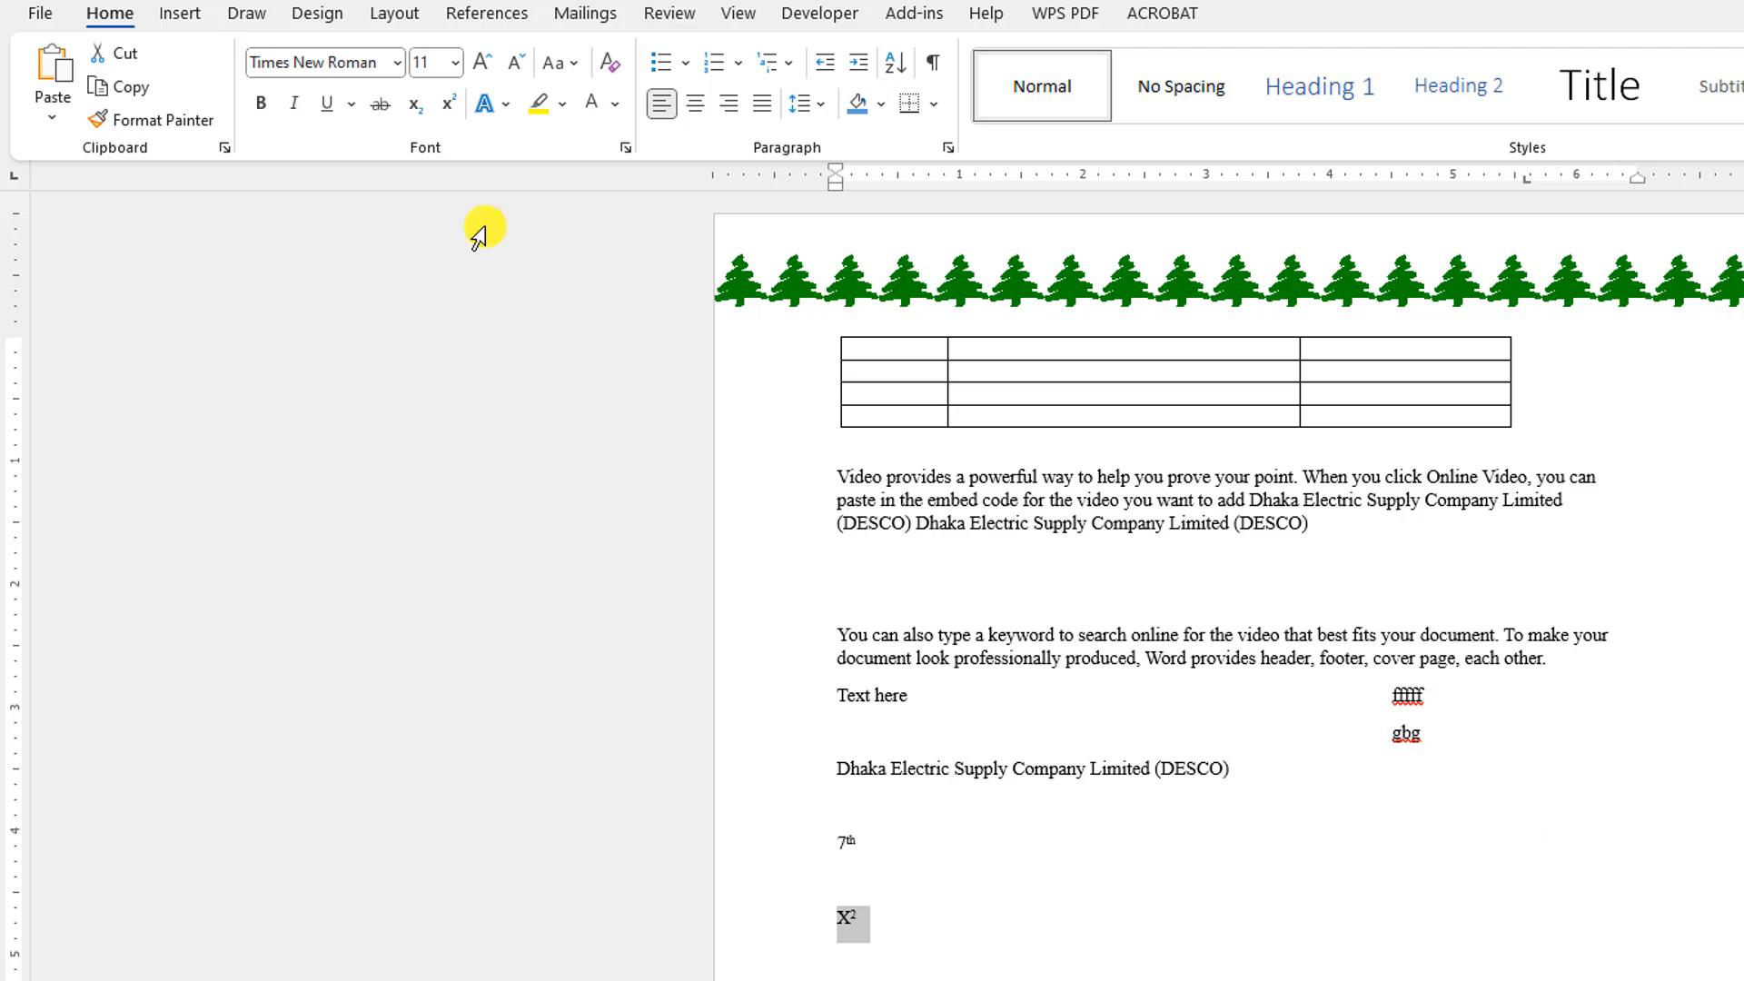
click(484, 62)
click(484, 63)
click(484, 62)
click(484, 62)
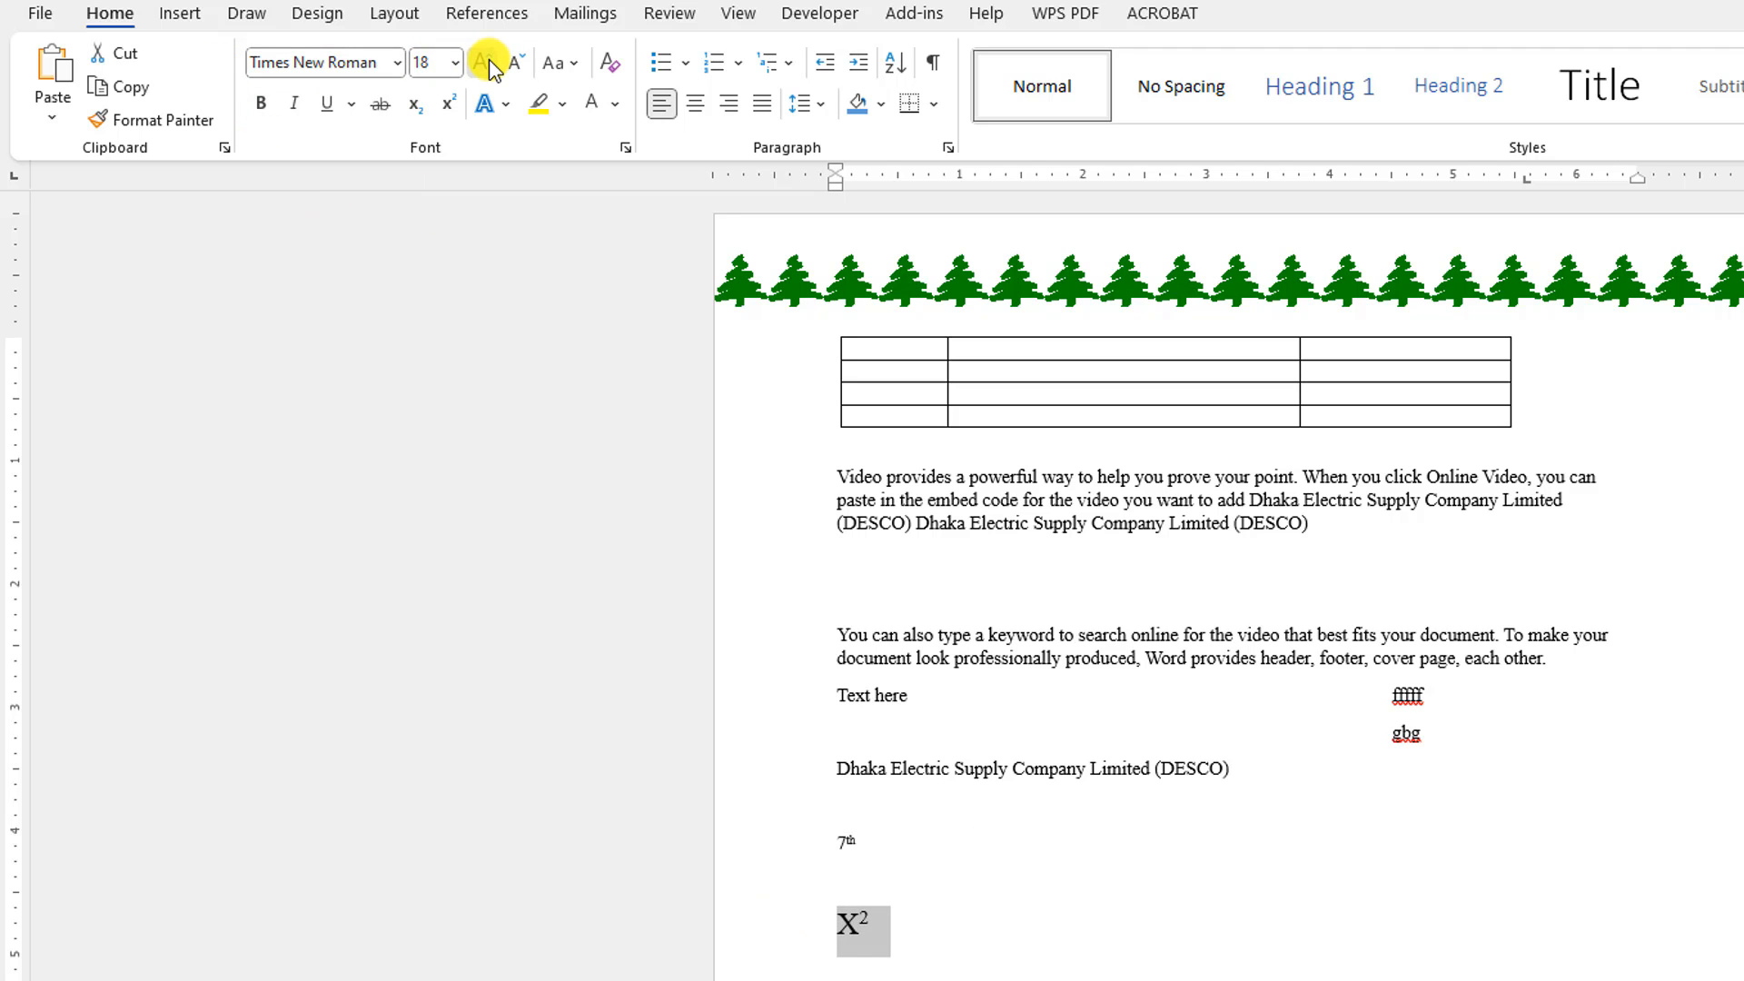
click(491, 65)
click(491, 65)
click(491, 65)
click(490, 66)
click(491, 65)
click(491, 65)
click(490, 65)
click(996, 930)
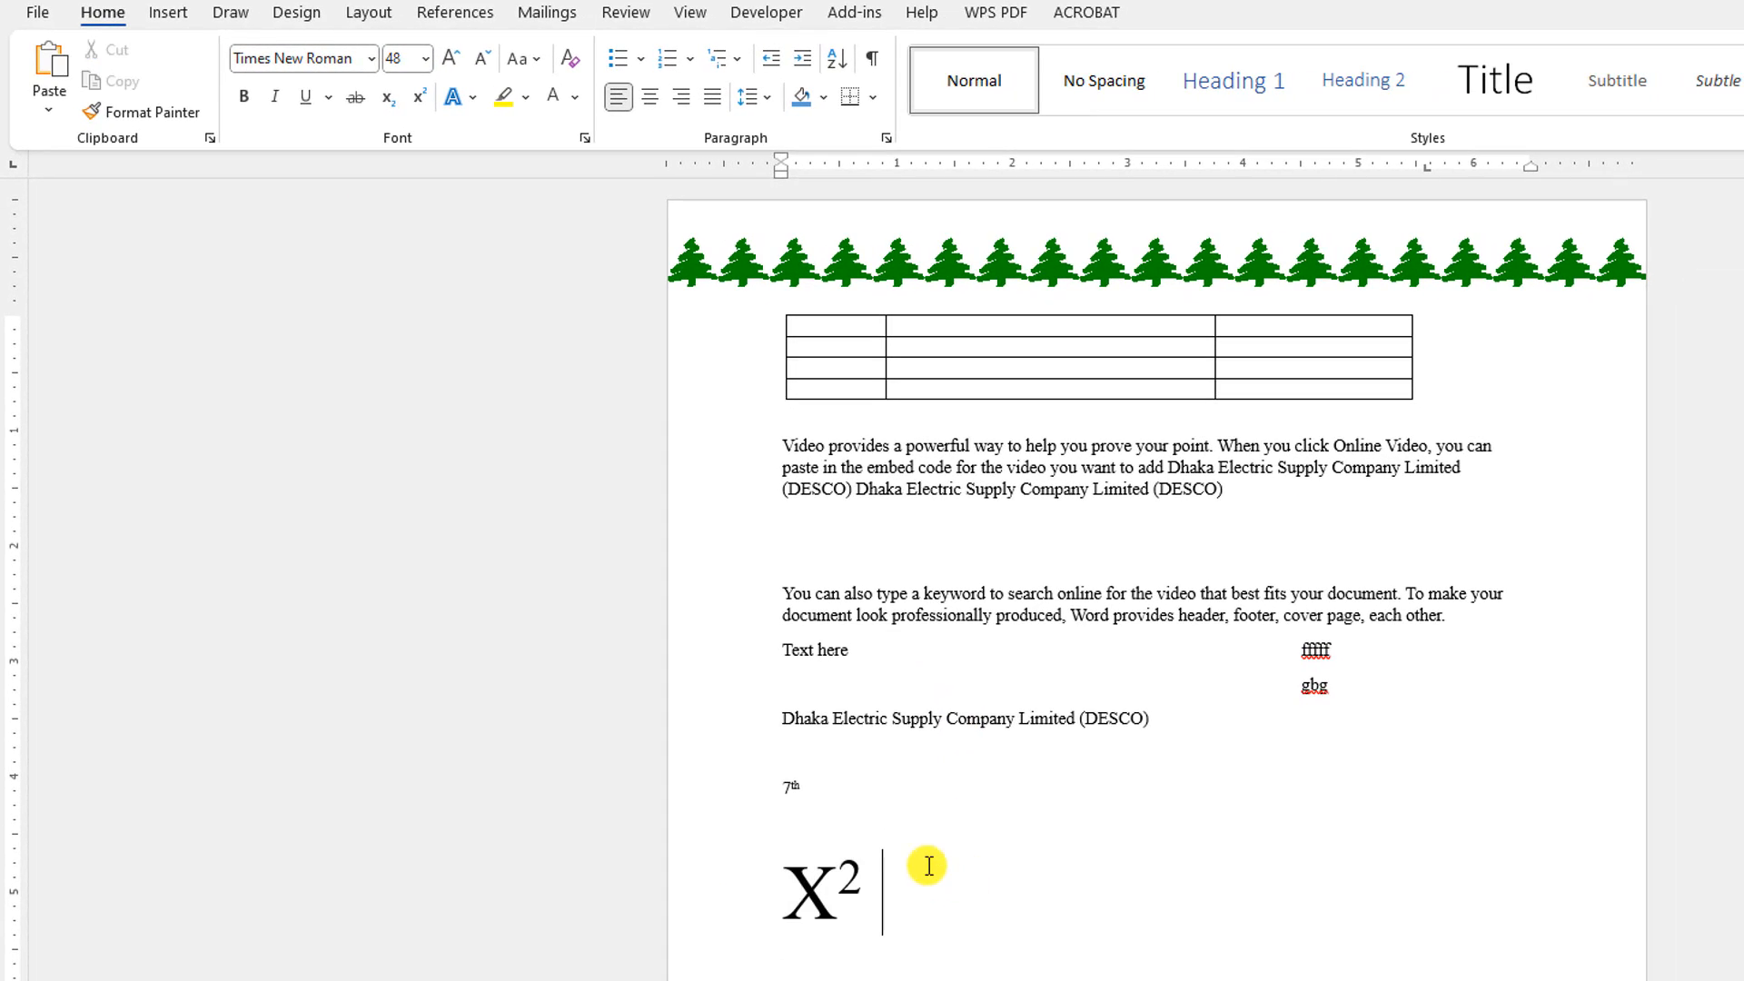
Add a second X2 beside the enlarged X² in normal text and make its 2 subscript.
click(864, 874)
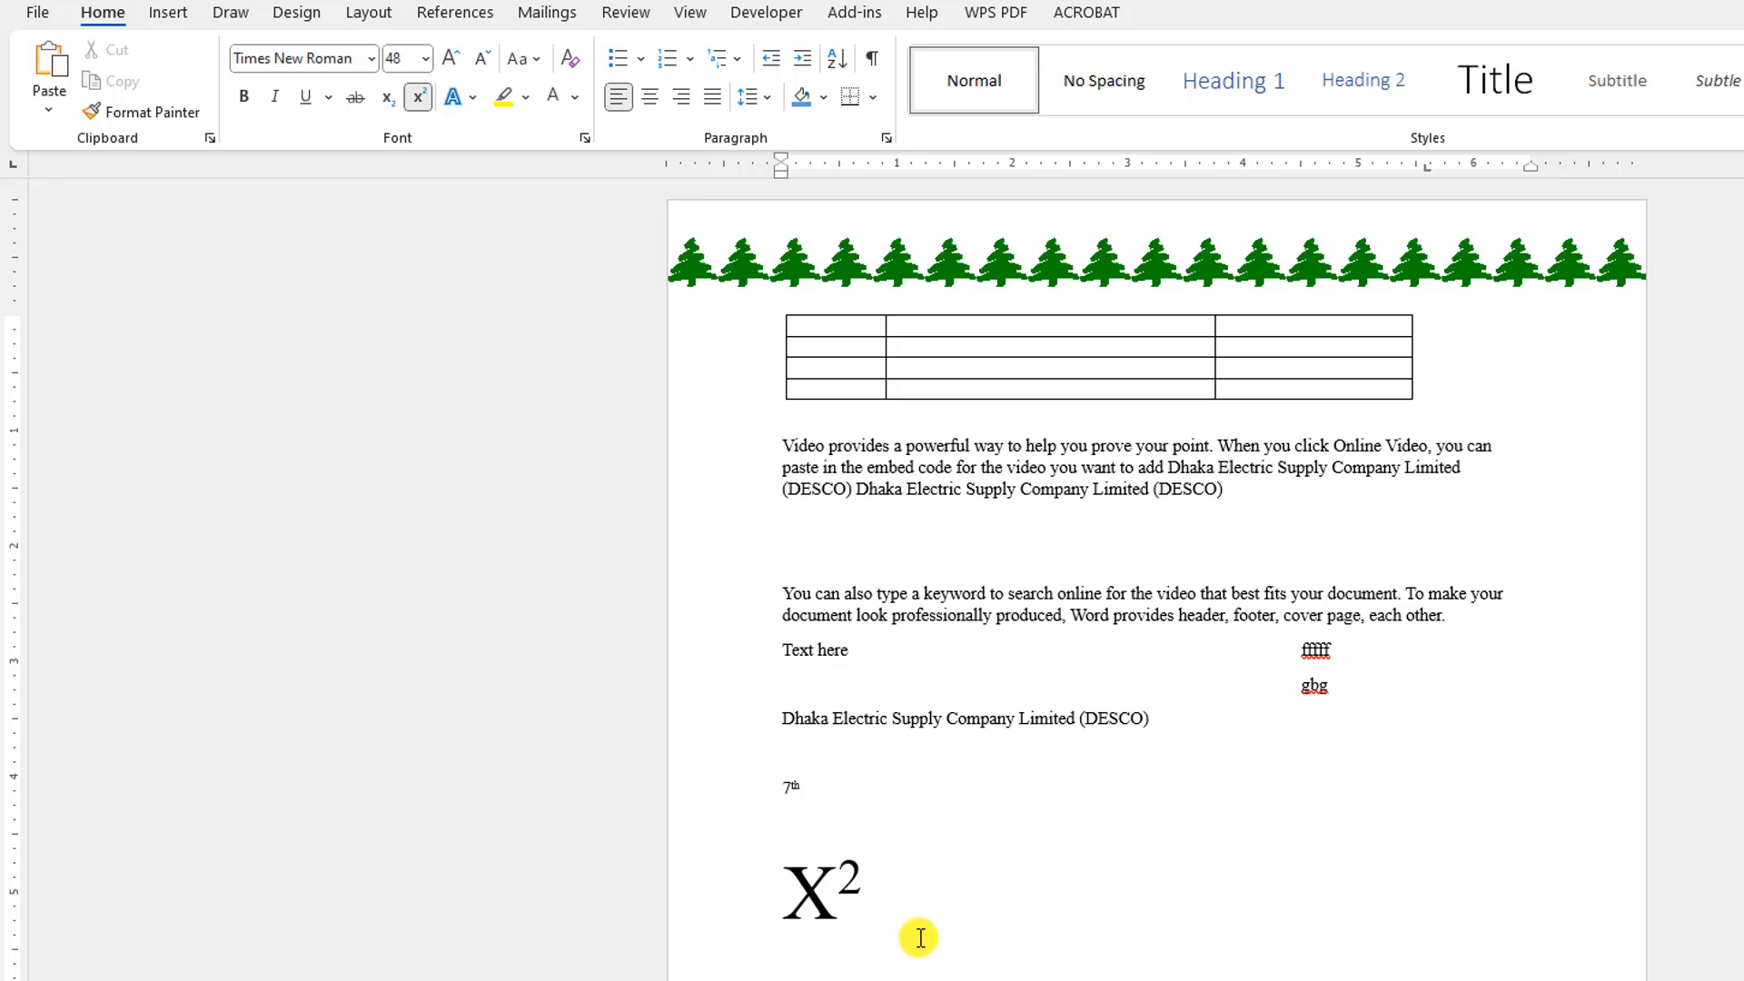
click(417, 100)
text(X)
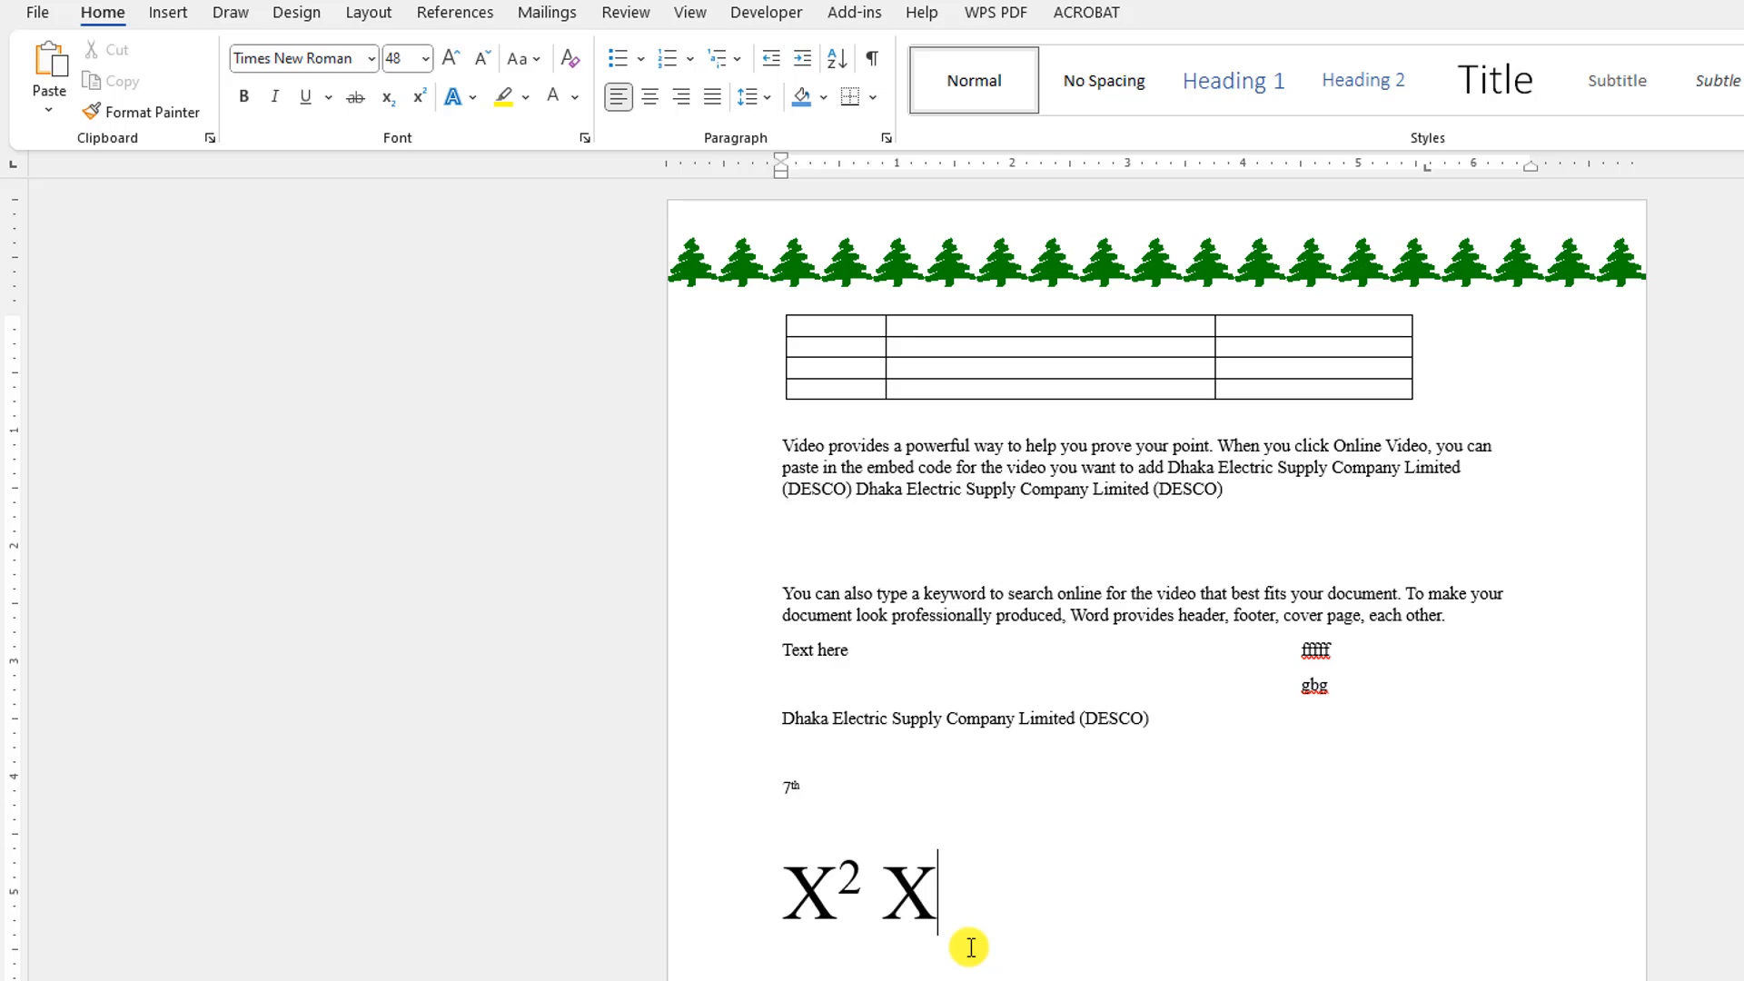
text(2)
drag(985, 900, 955, 896)
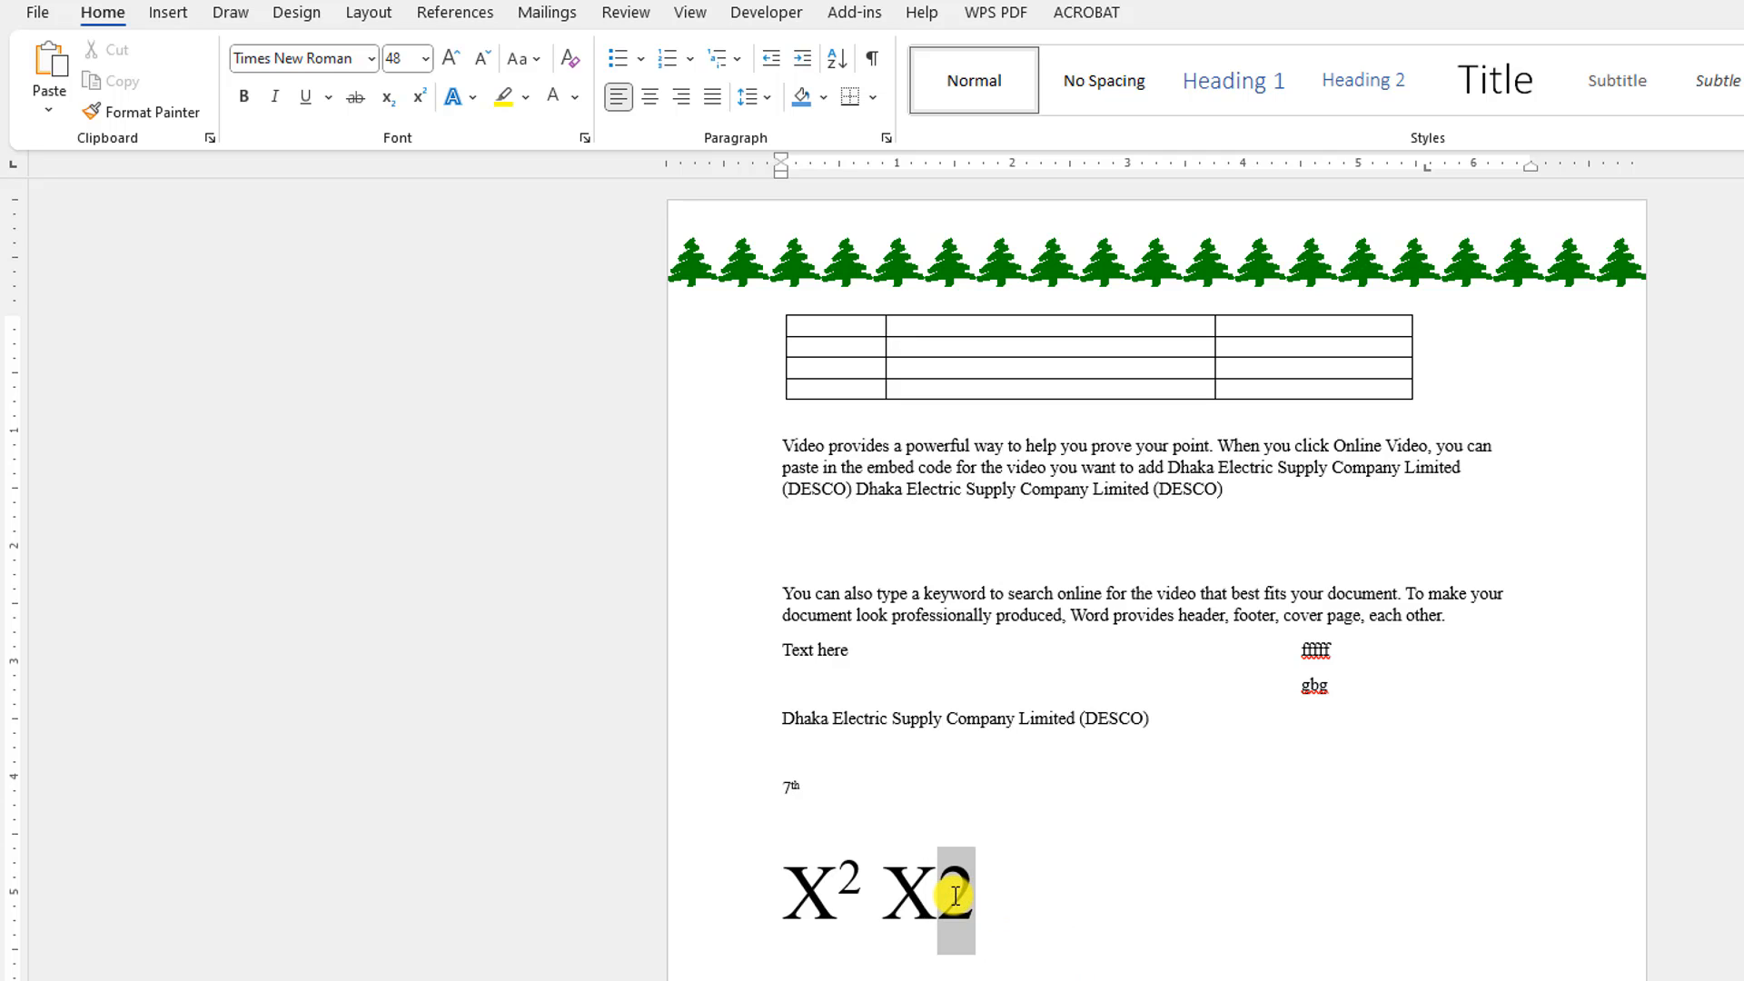
click(390, 100)
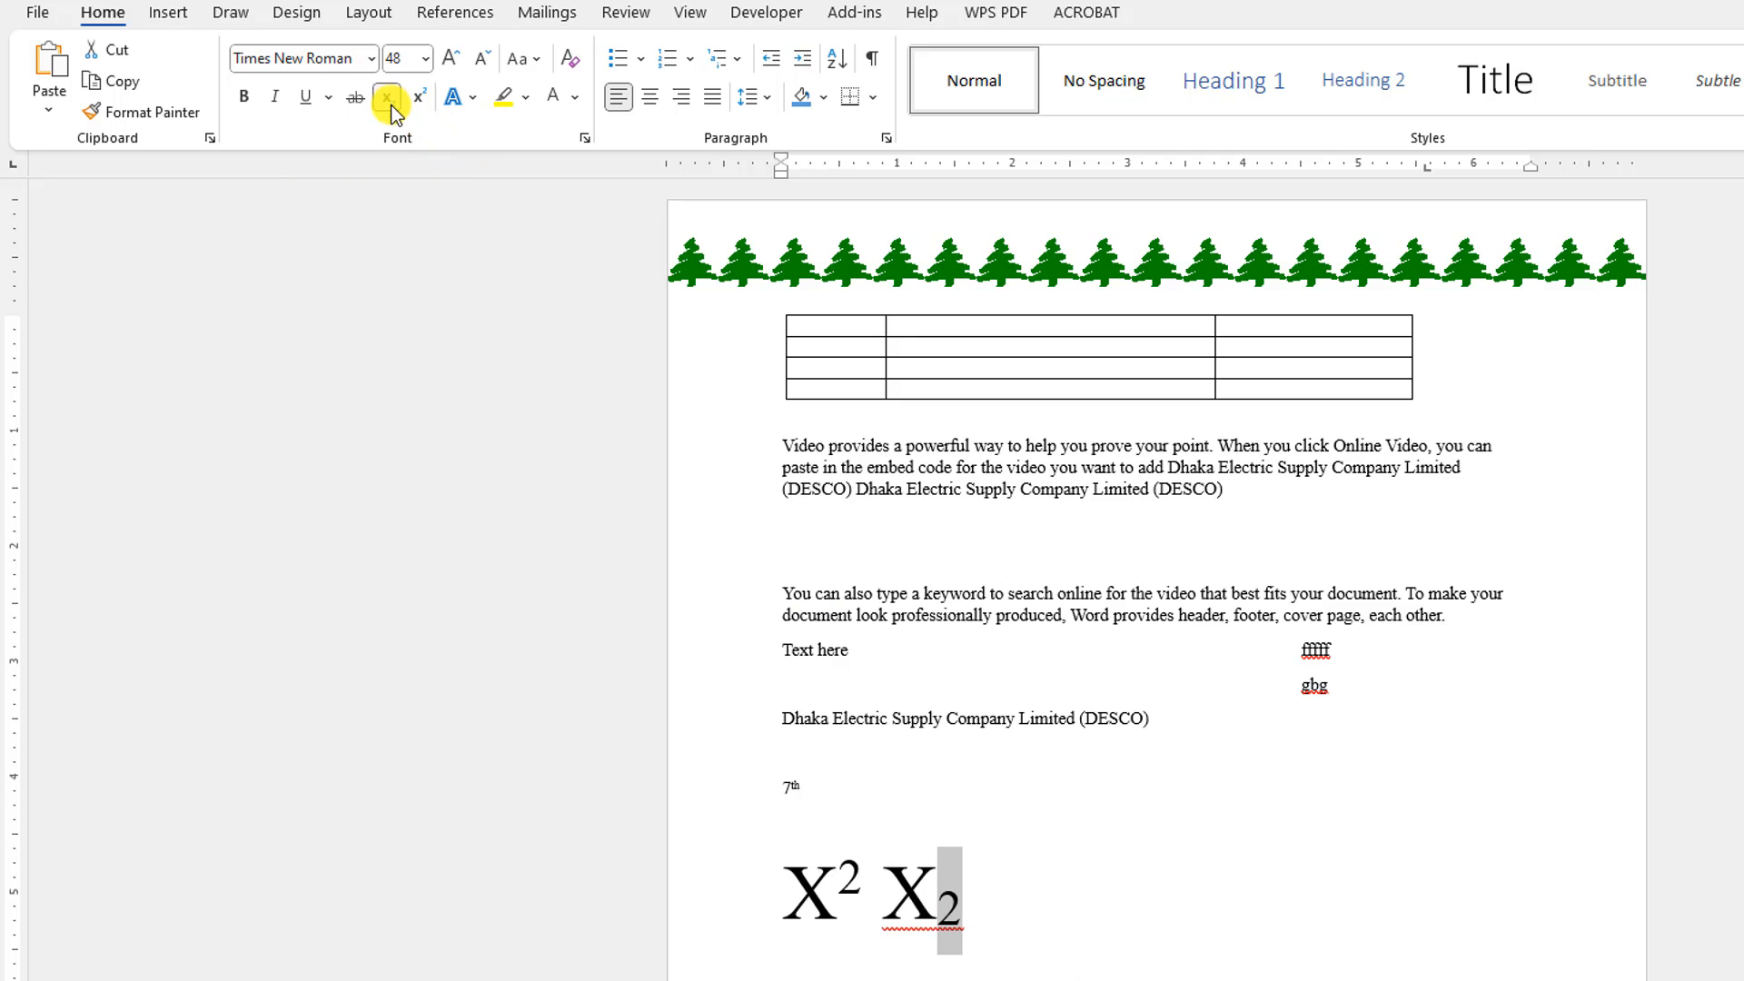
click(983, 925)
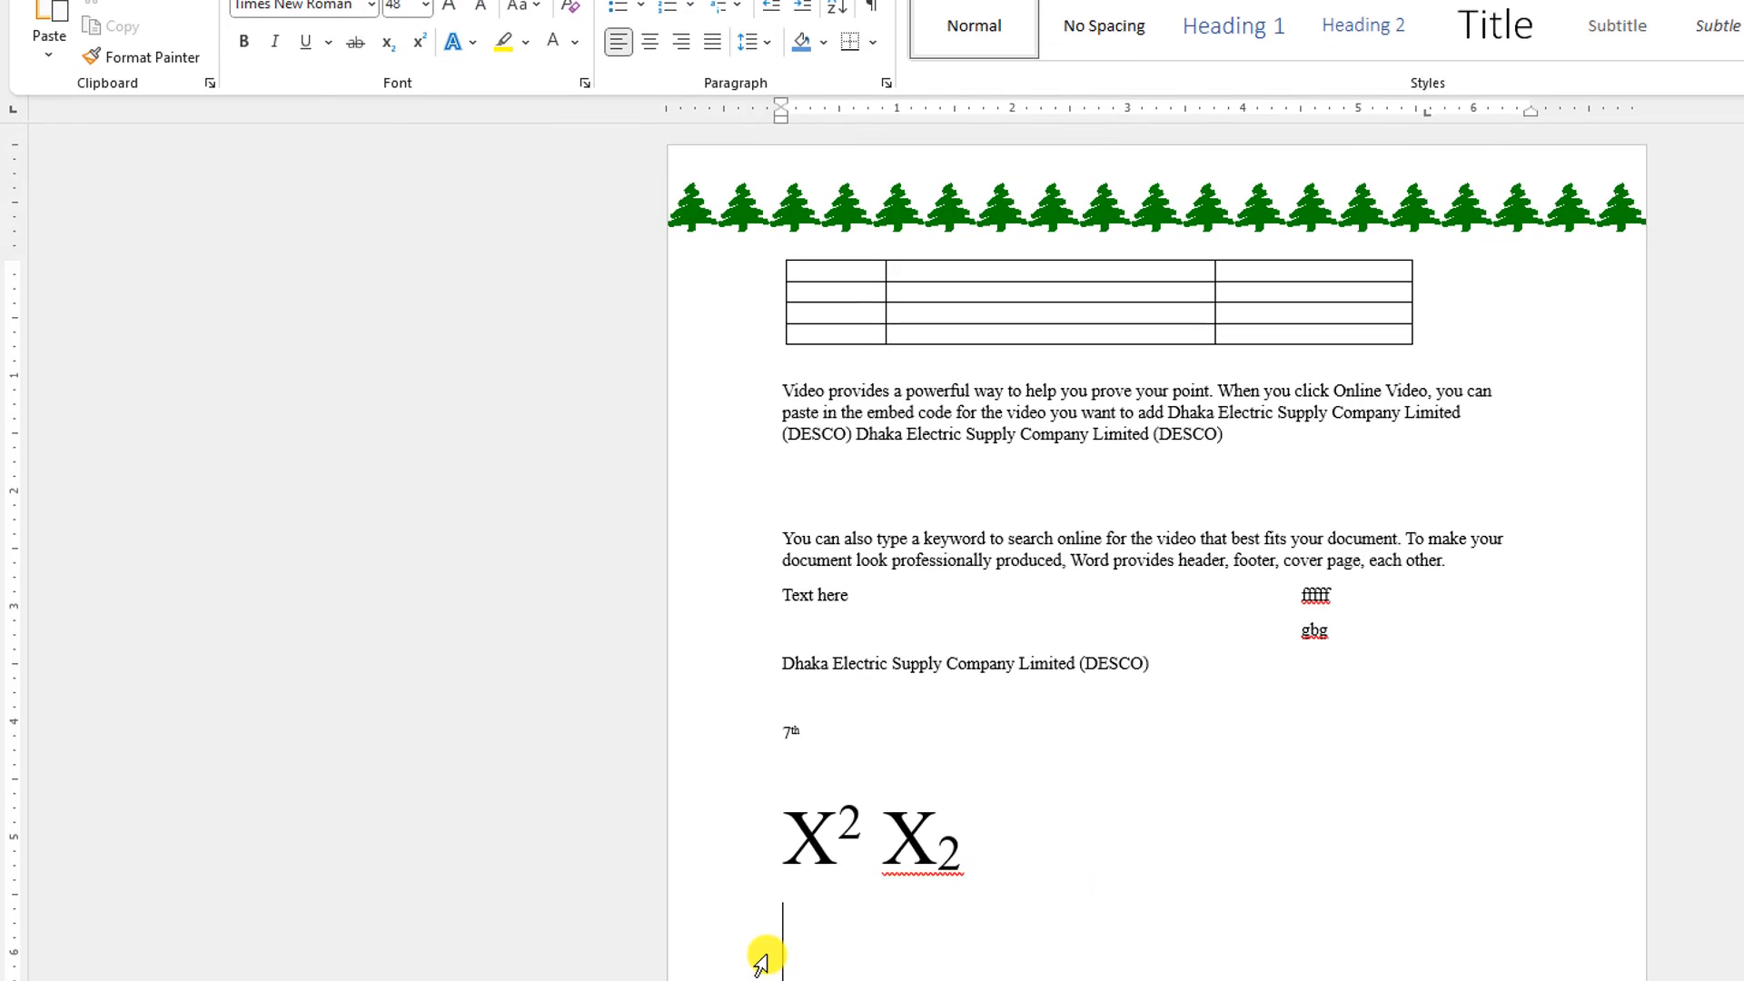
Enter X2 on the line below the enlarged expressions and make its 2 superscript.
text(X2)
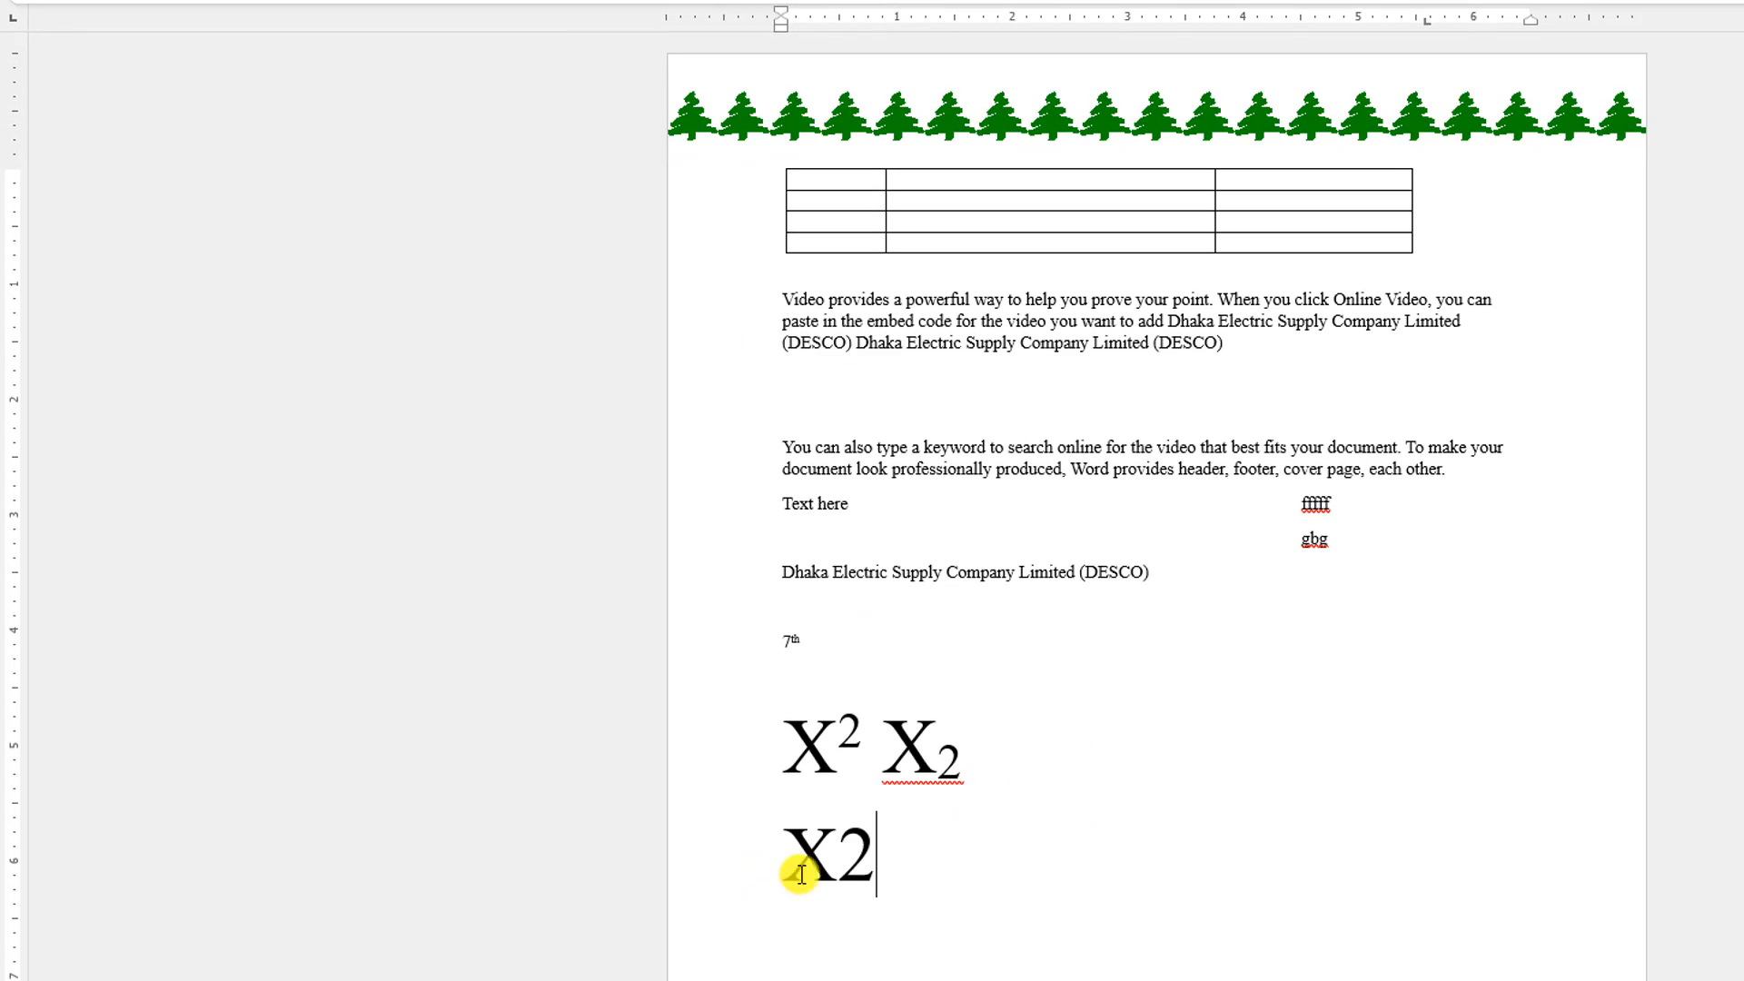
drag(872, 854, 818, 934)
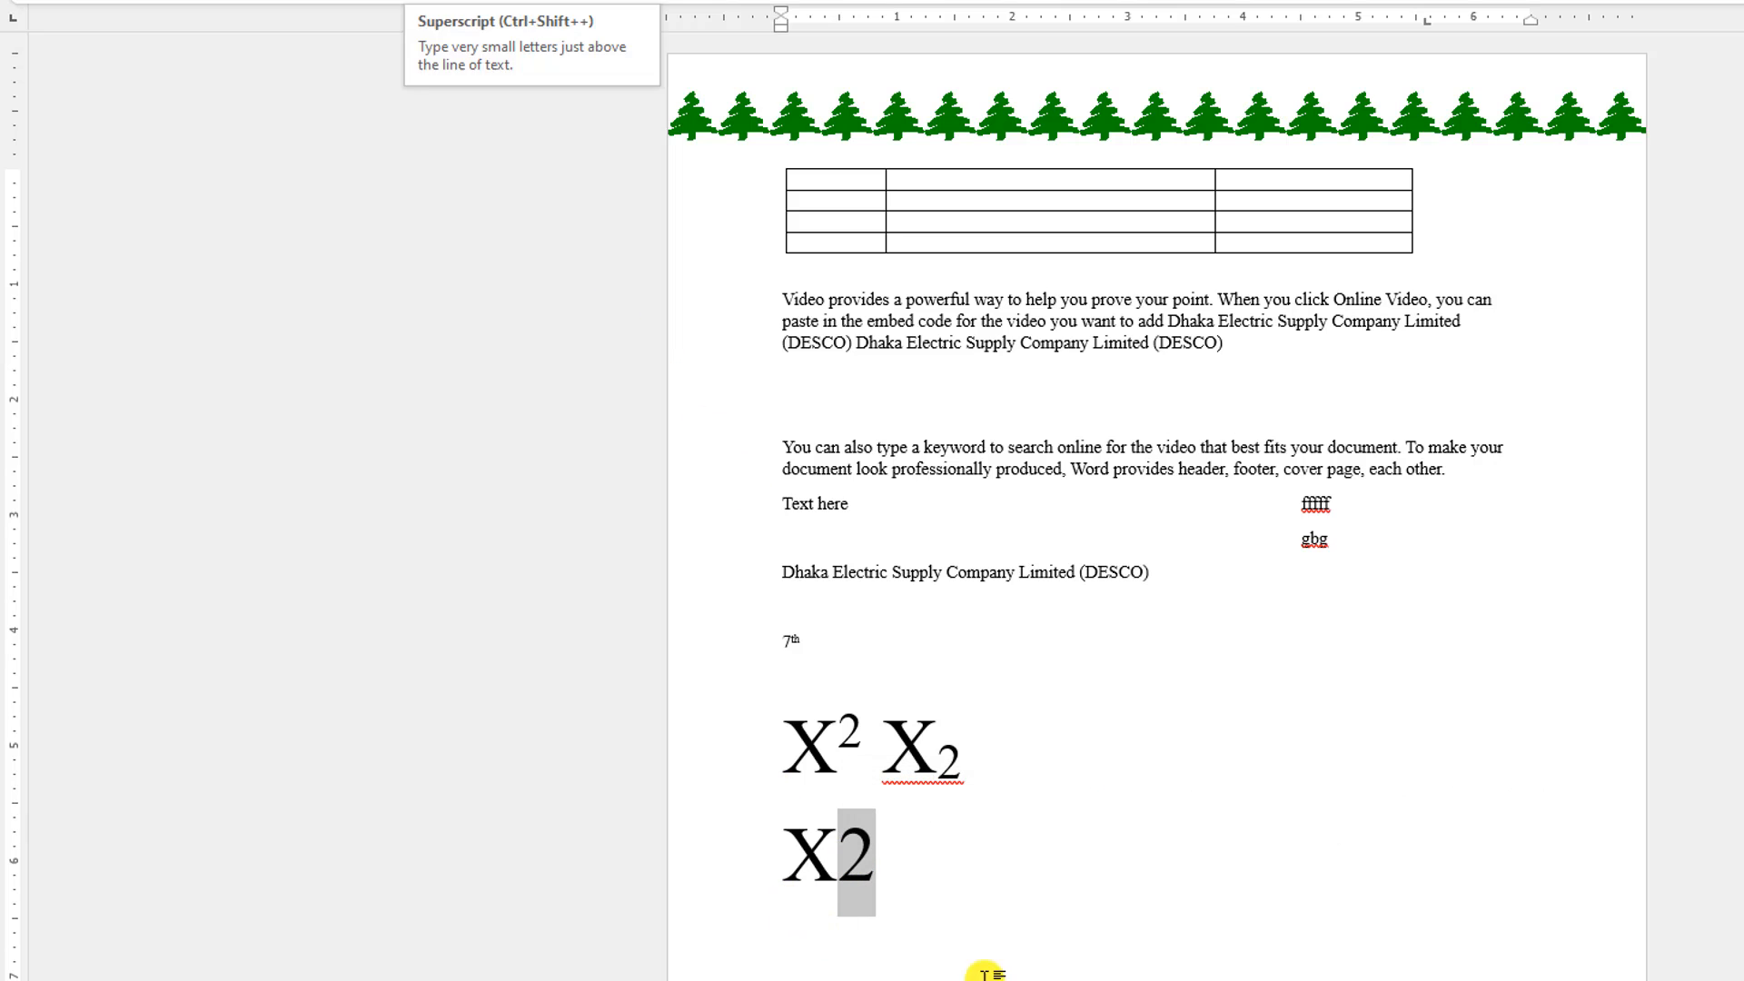
key(ctrl+shift+KP_Add)
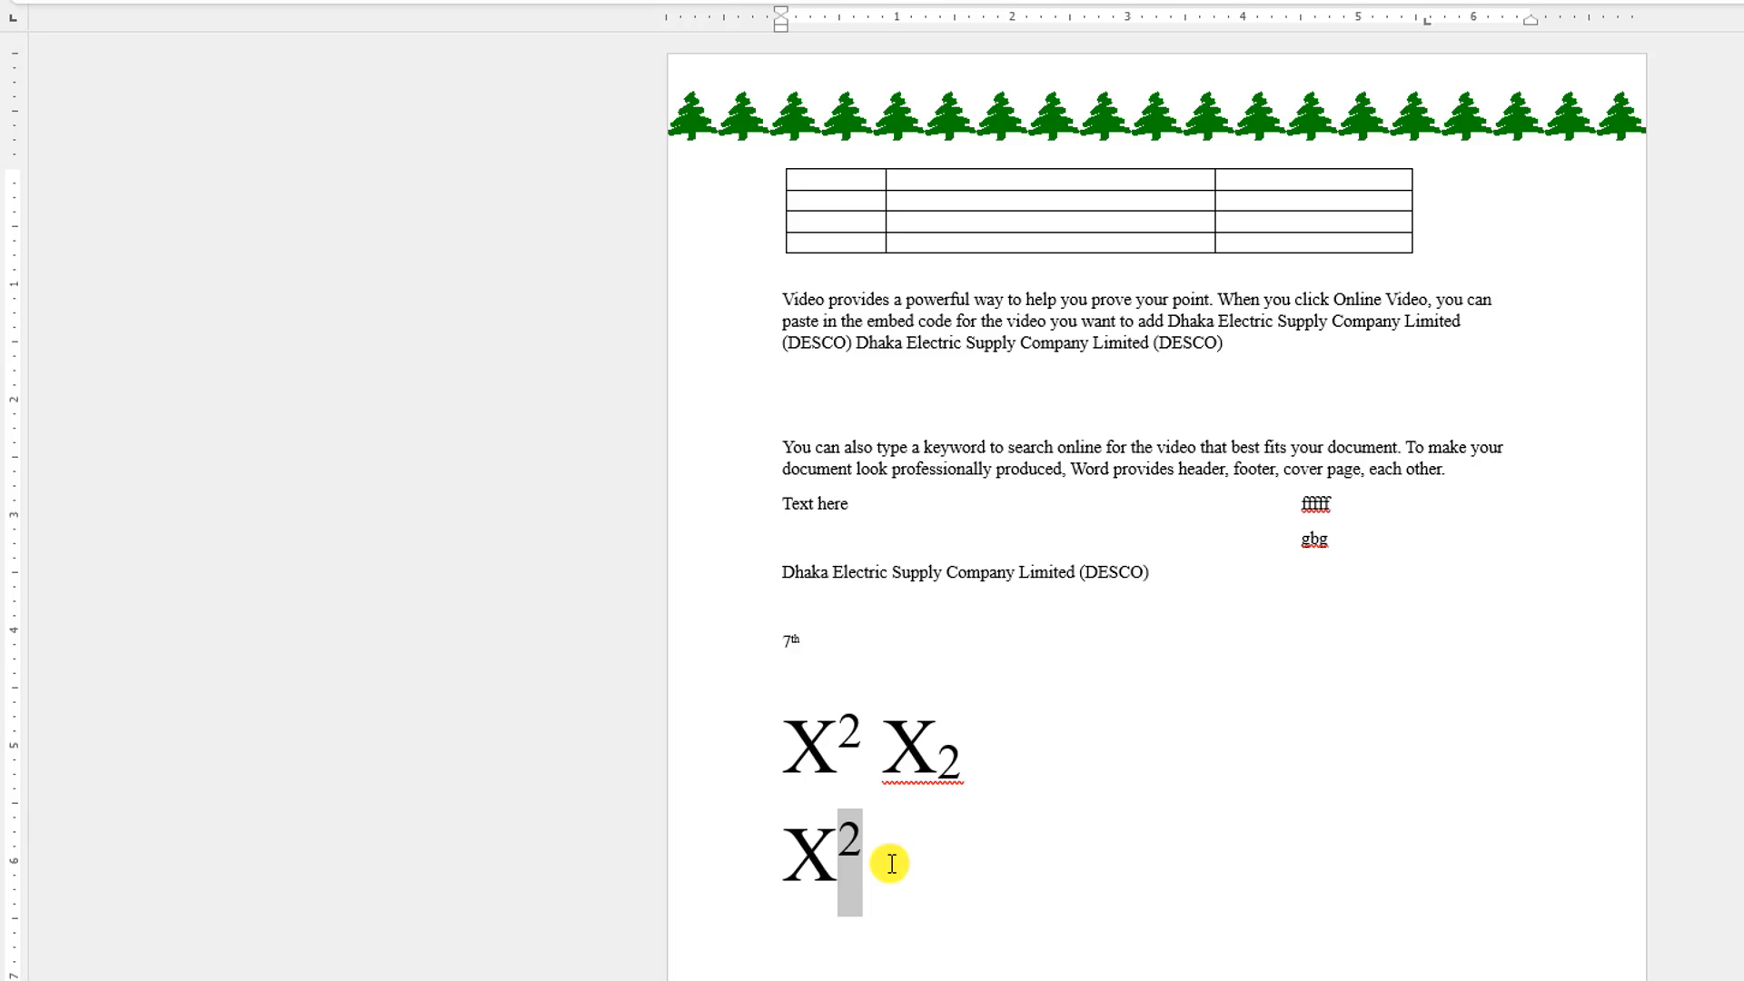
Bring up the On-Screen Keyboard to examine the plus/equals key used for superscript, and close it again.
key(super+s)
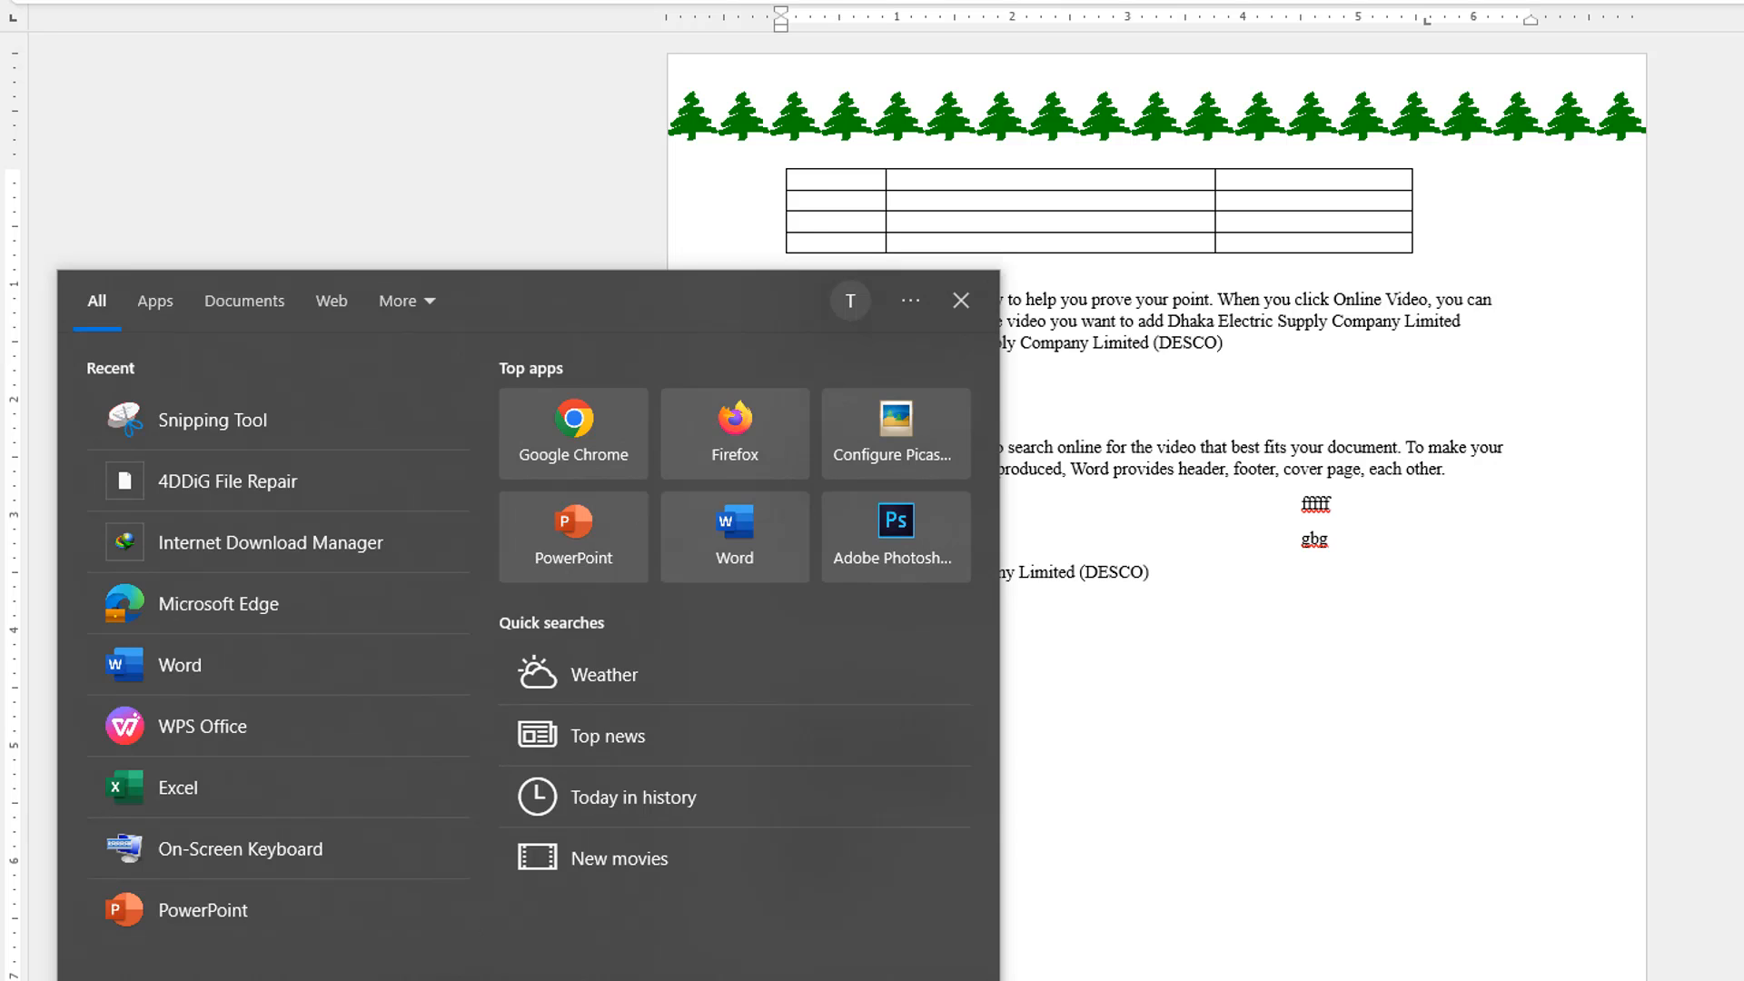
text(k)
key(Return)
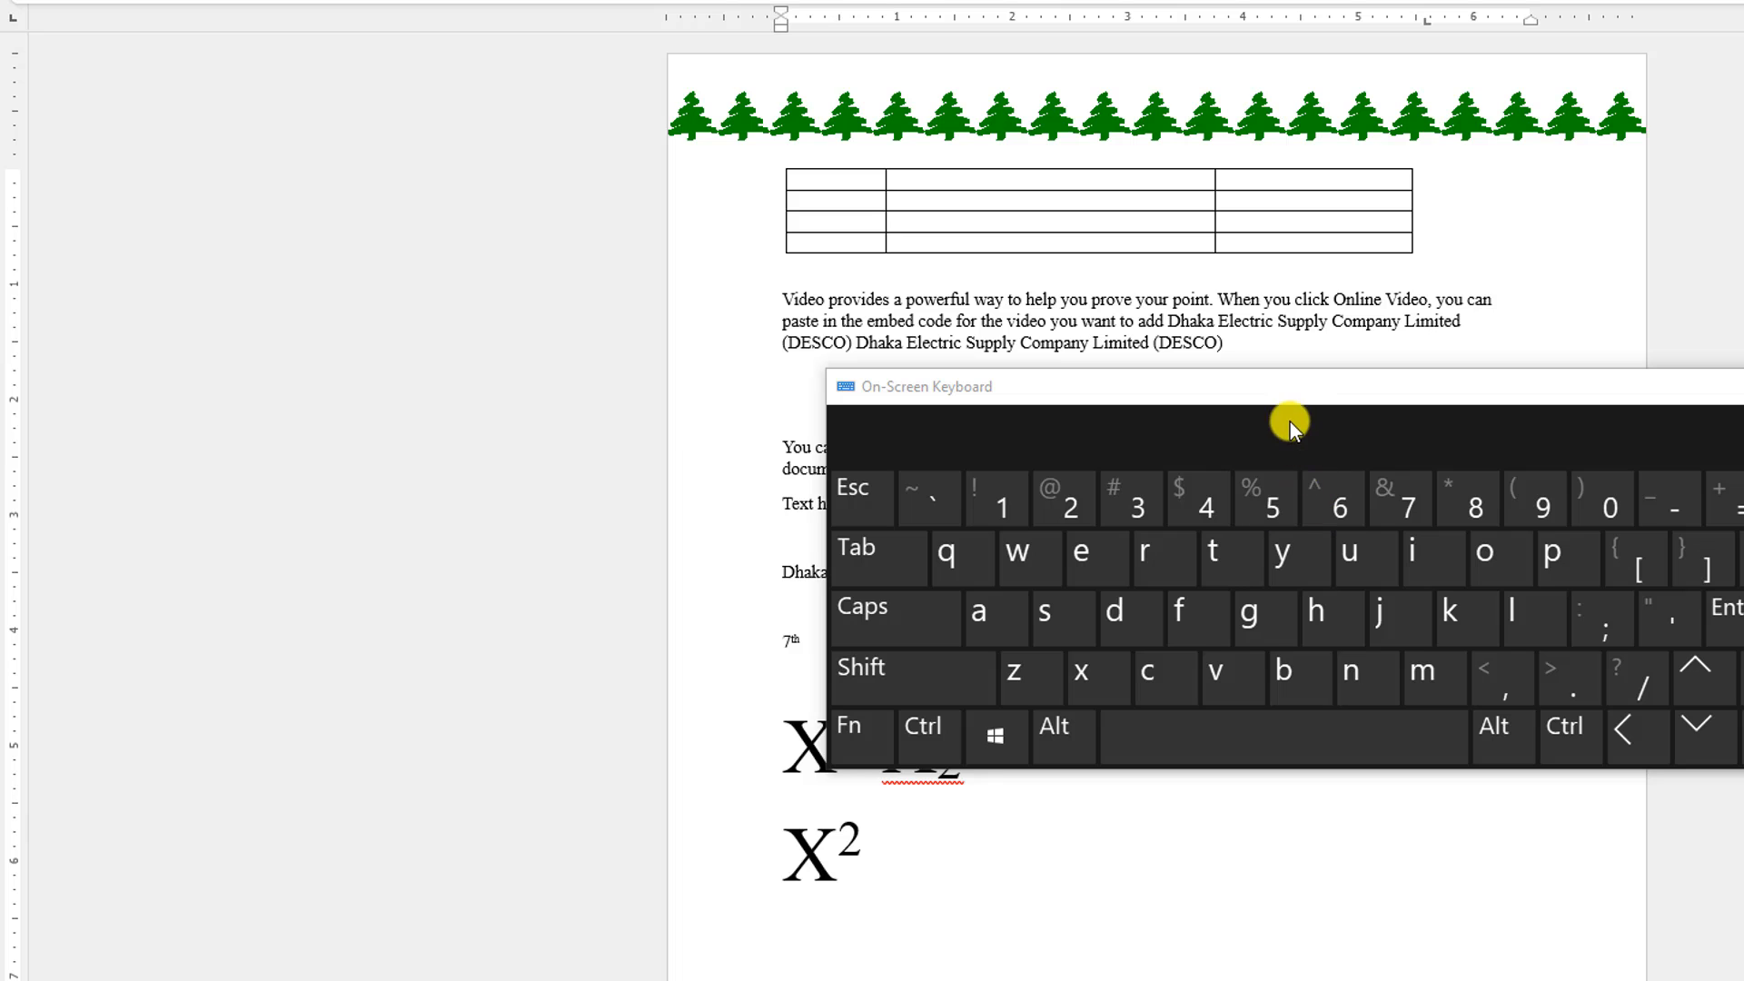
drag(1288, 402, 1529, 392)
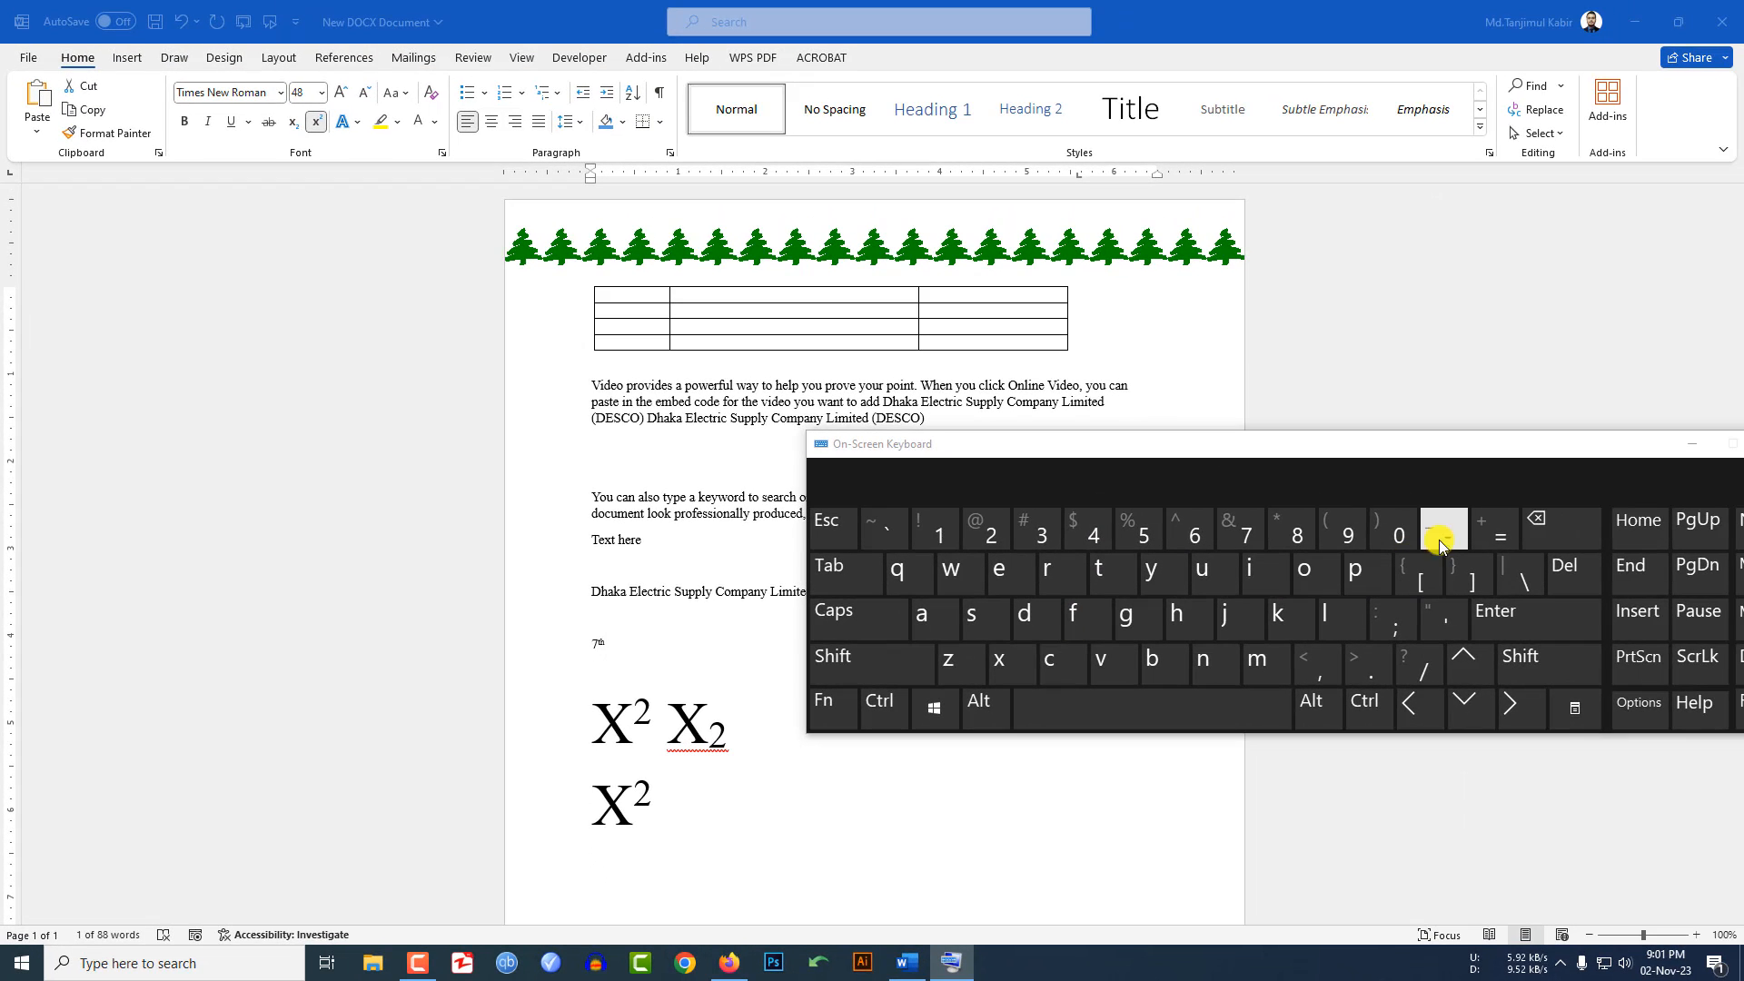
click(1495, 532)
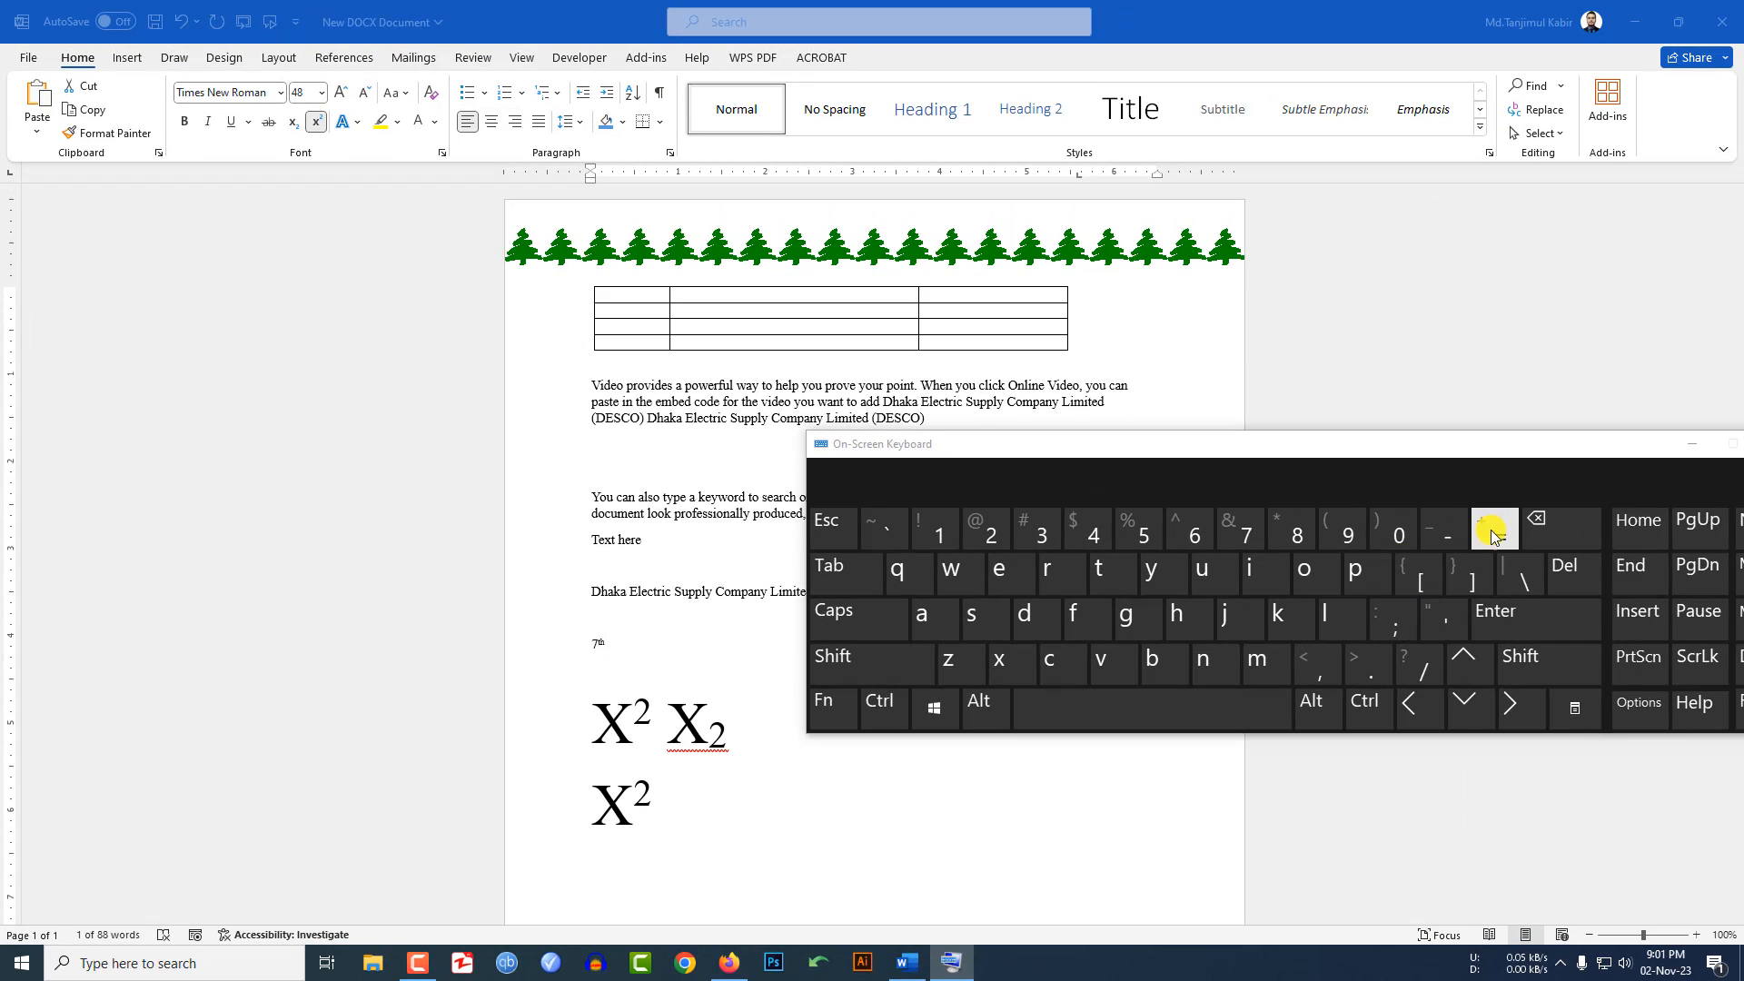
drag(1515, 455, 1225, 439)
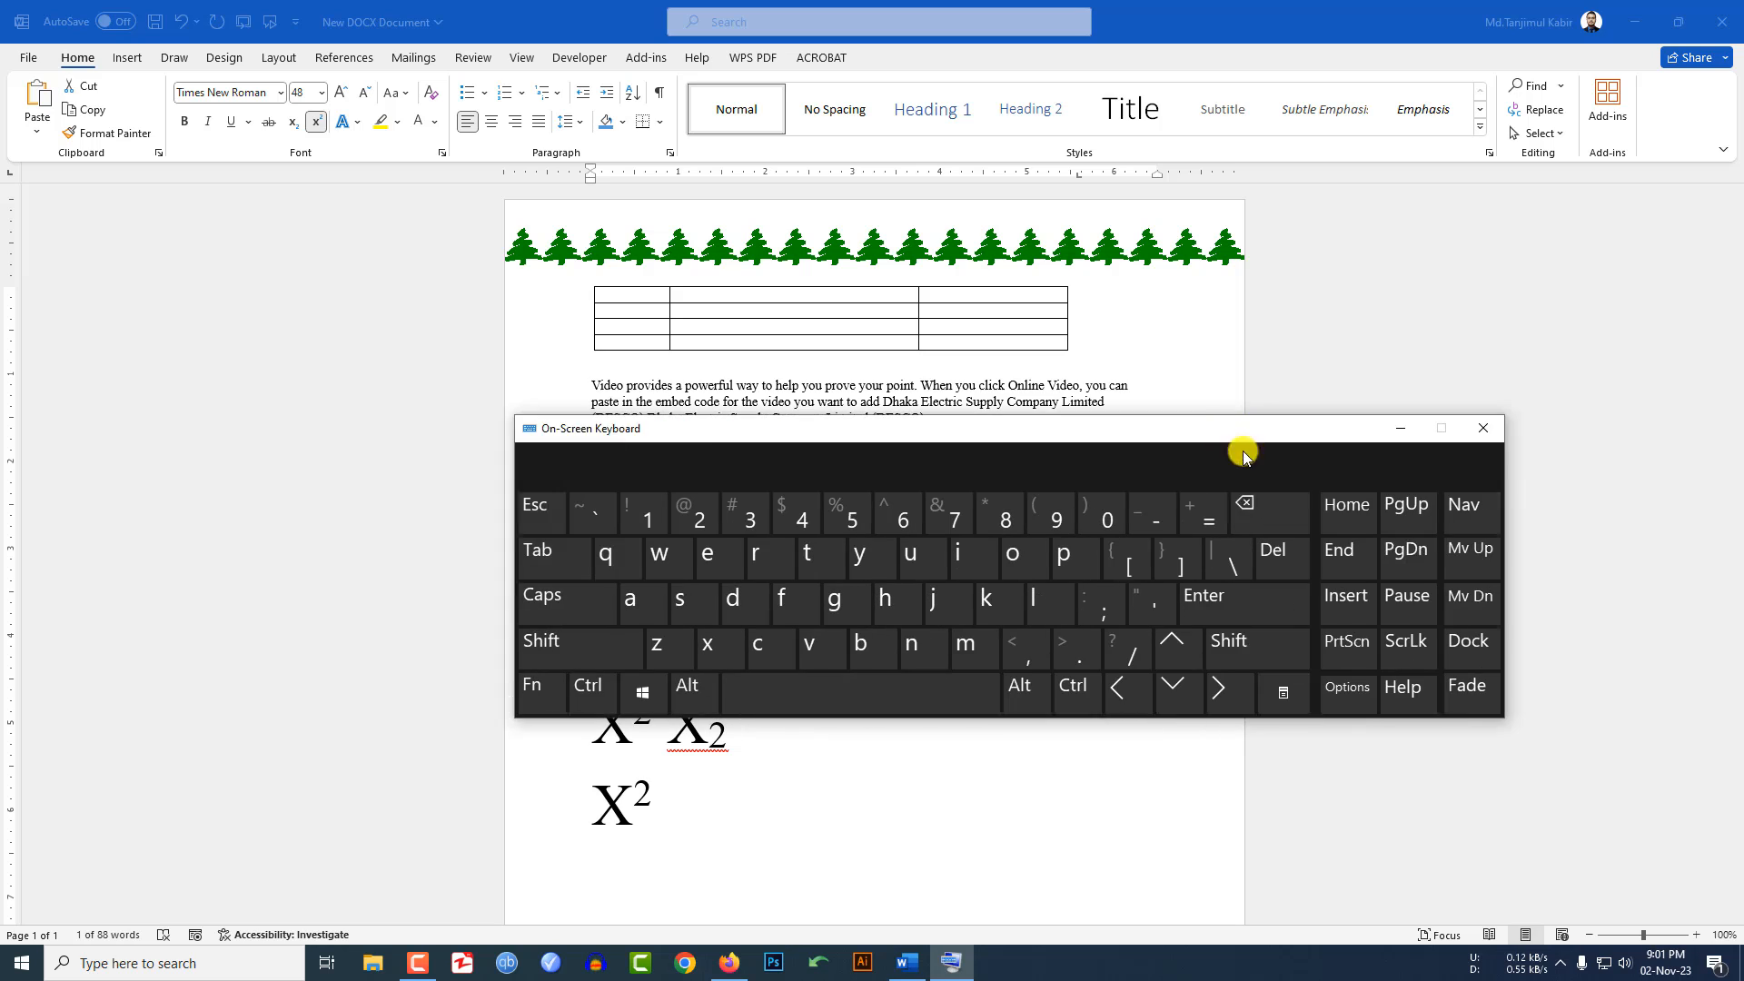
click(1491, 435)
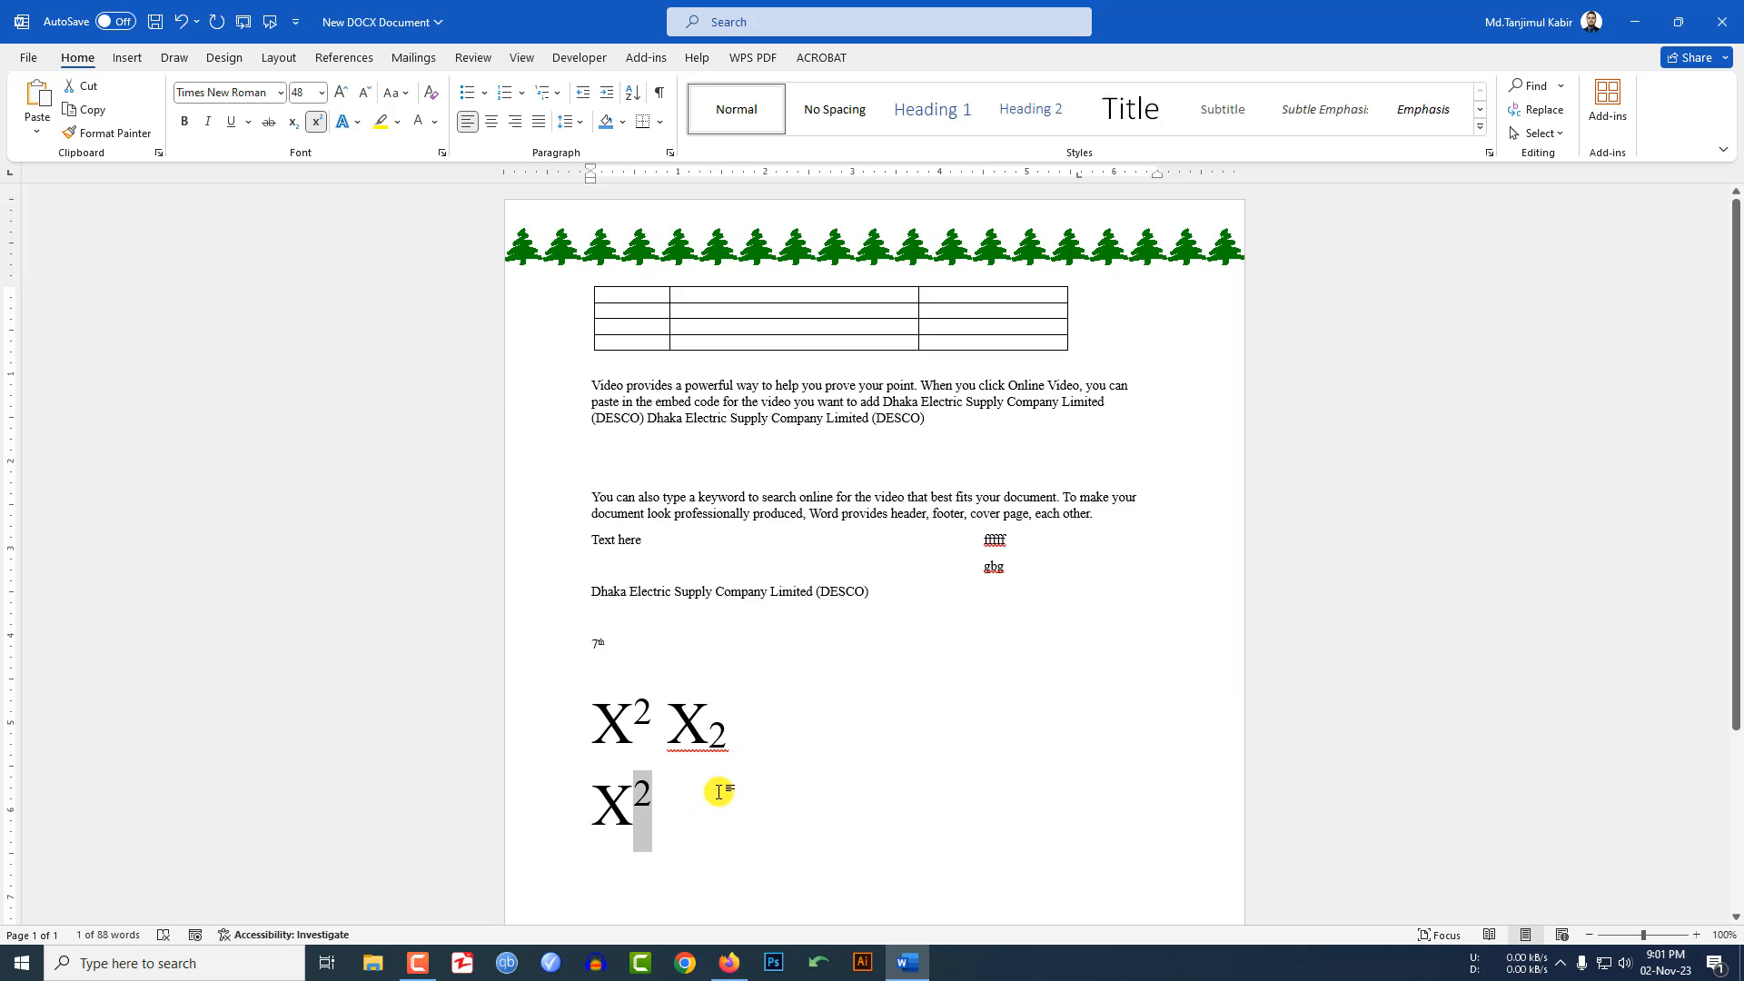